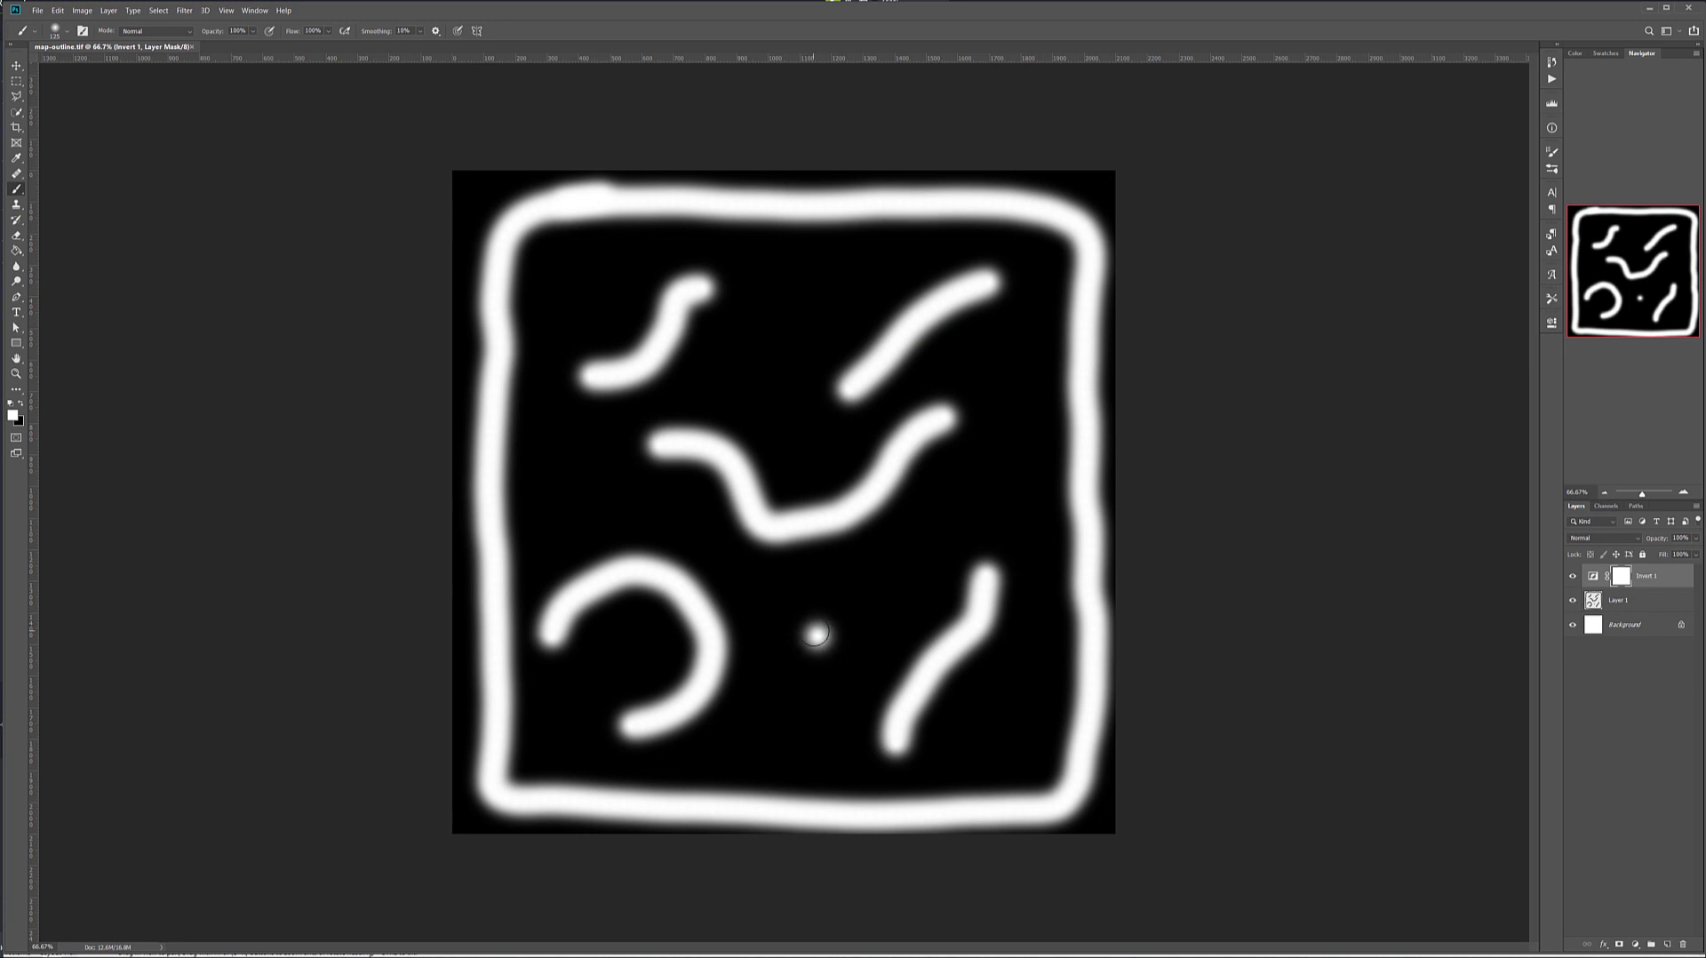
Step: Paint a Y-shaped mark in the map's lower middle and a short dab near its upper-right border on Layer 1
click(815, 633)
click(1604, 601)
mouse_move(816, 642)
mouse_down()
mouse_move(799, 697)
mouse_move(821, 636)
mouse_move(800, 617)
mouse_move(853, 610)
mouse_up()
drag(1013, 360, 1019, 372)
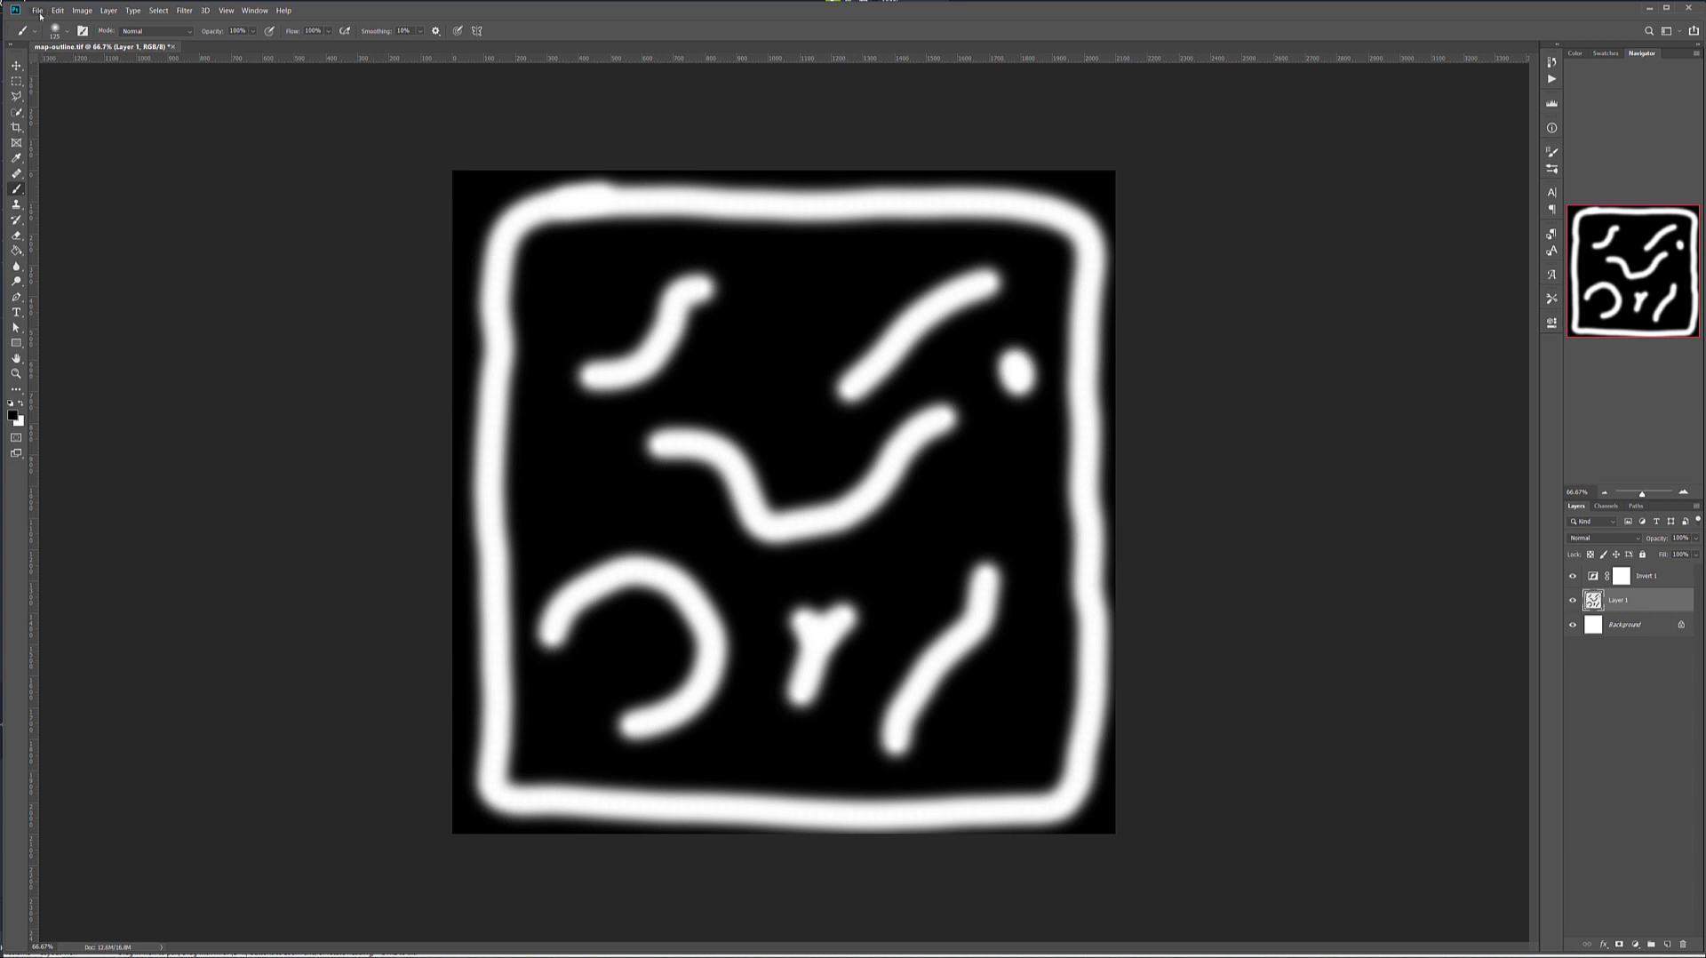
Step: Save a copy without layers as a TIFF, overwriting map-outline.tif in the WorldMachine-for-Games folder
key(ctrl+shift+s)
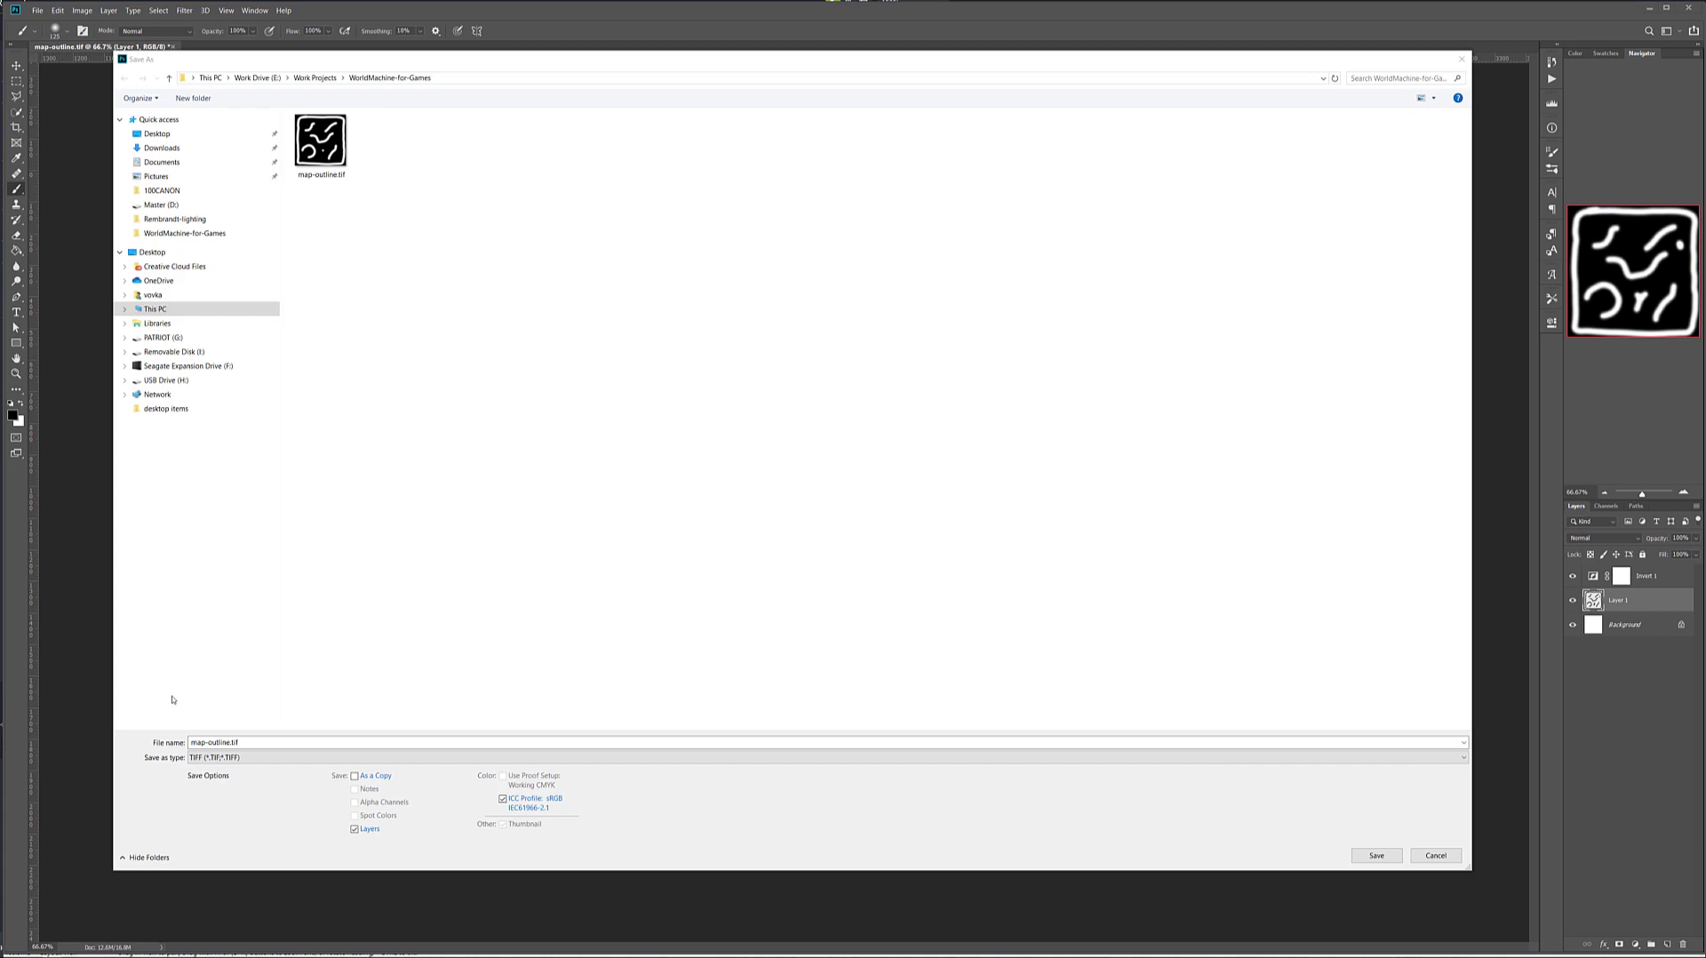
click(356, 828)
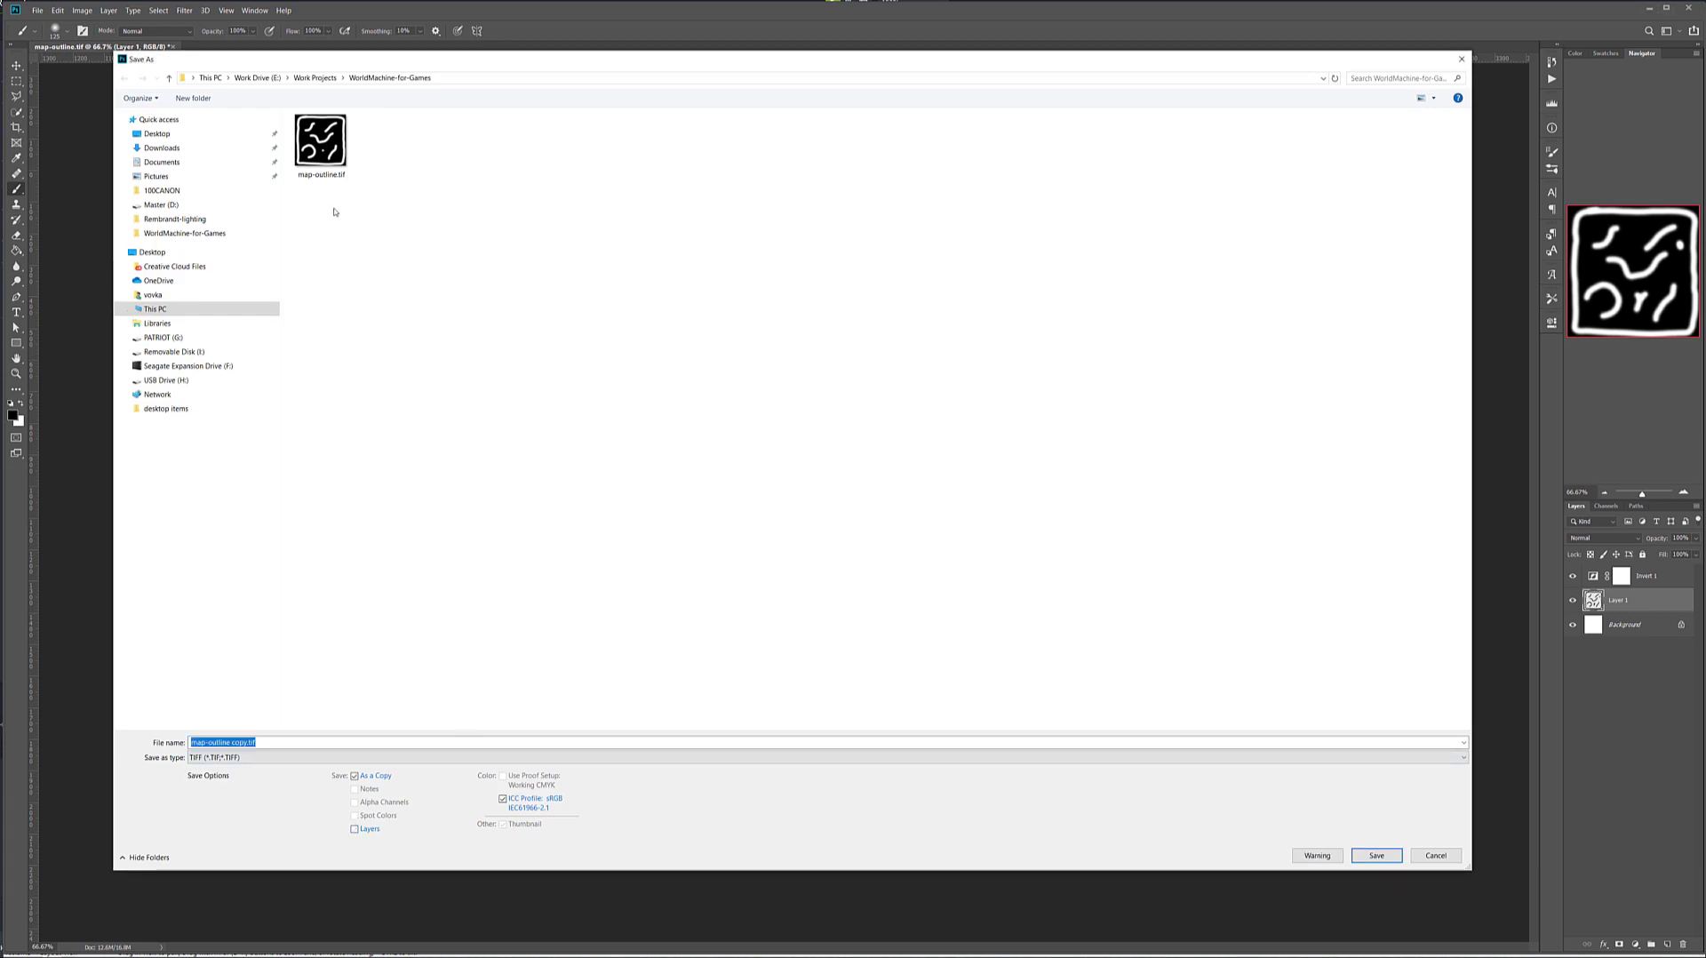
click(325, 147)
click(1403, 861)
click(913, 483)
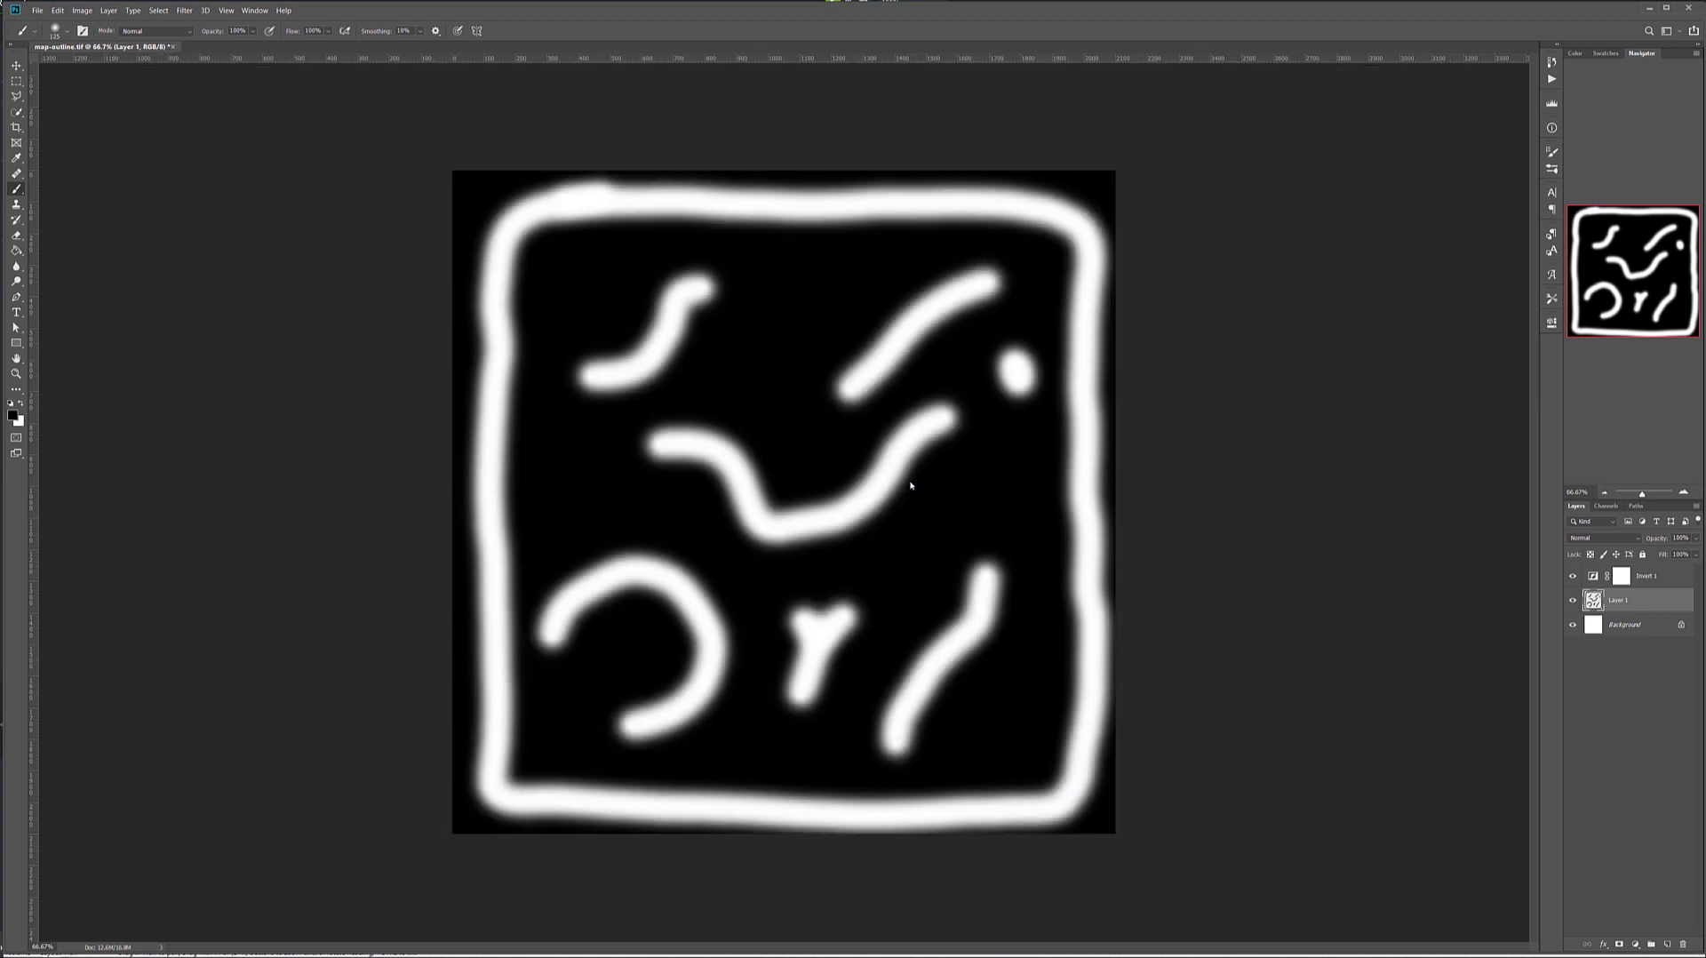
Step: Switch to World Machine, show the device network, and review and accept the File Input device's settings
click(1012, 247)
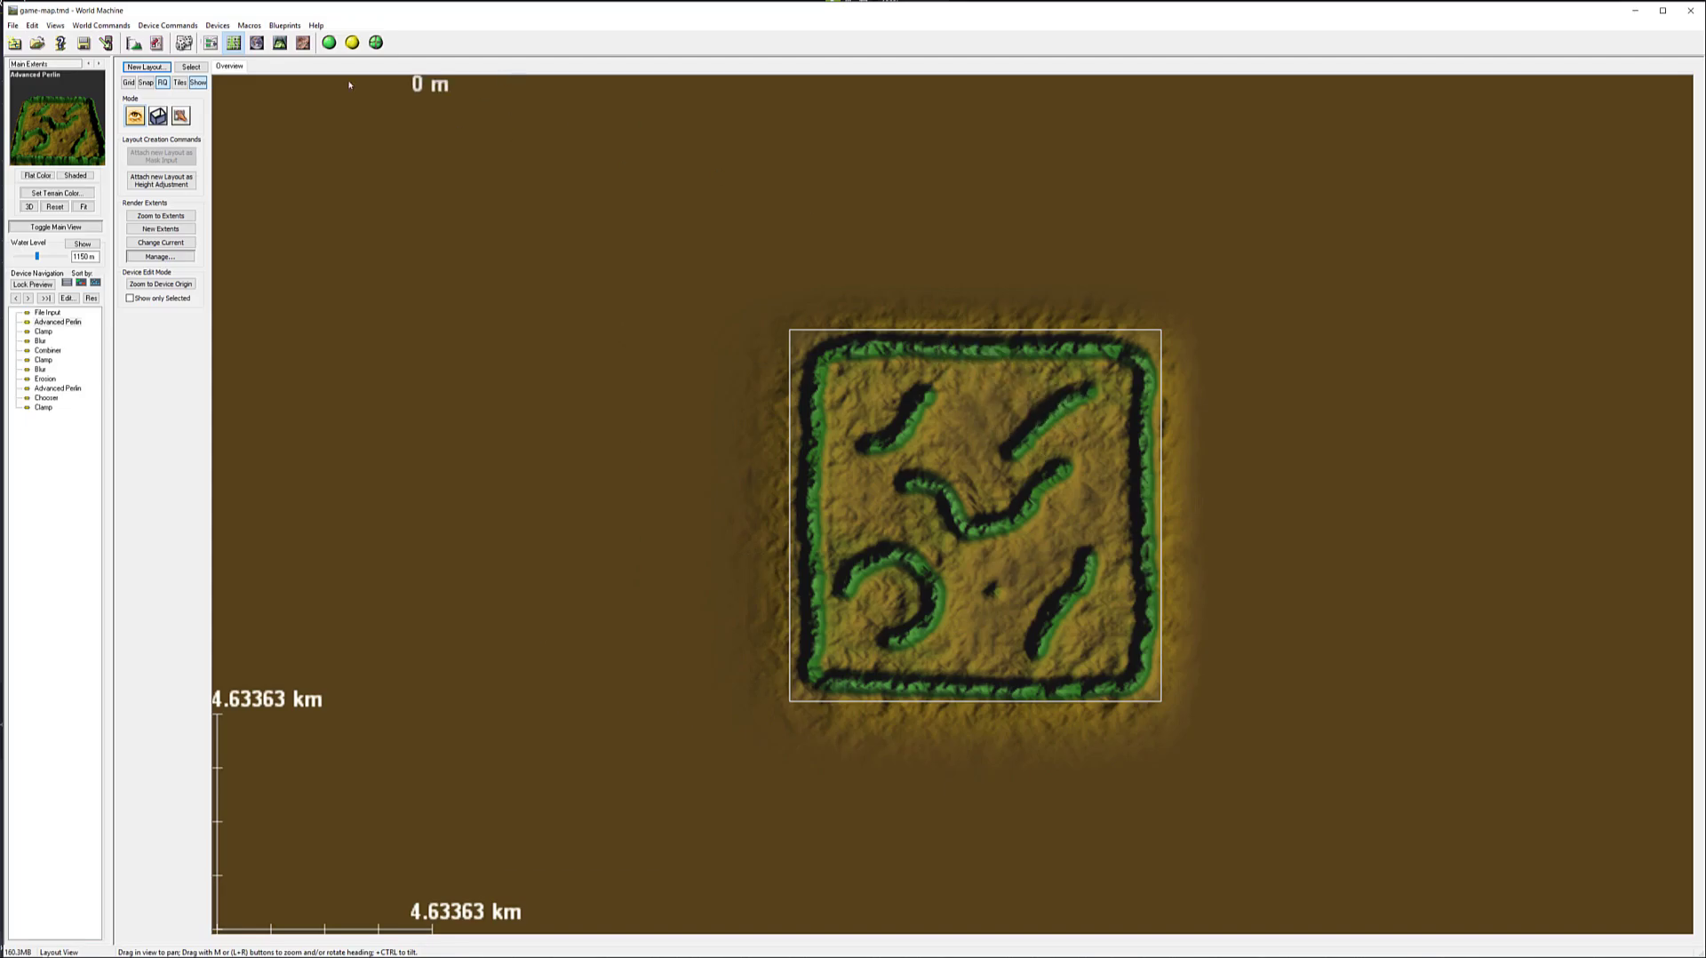
click(211, 42)
double_click(229, 362)
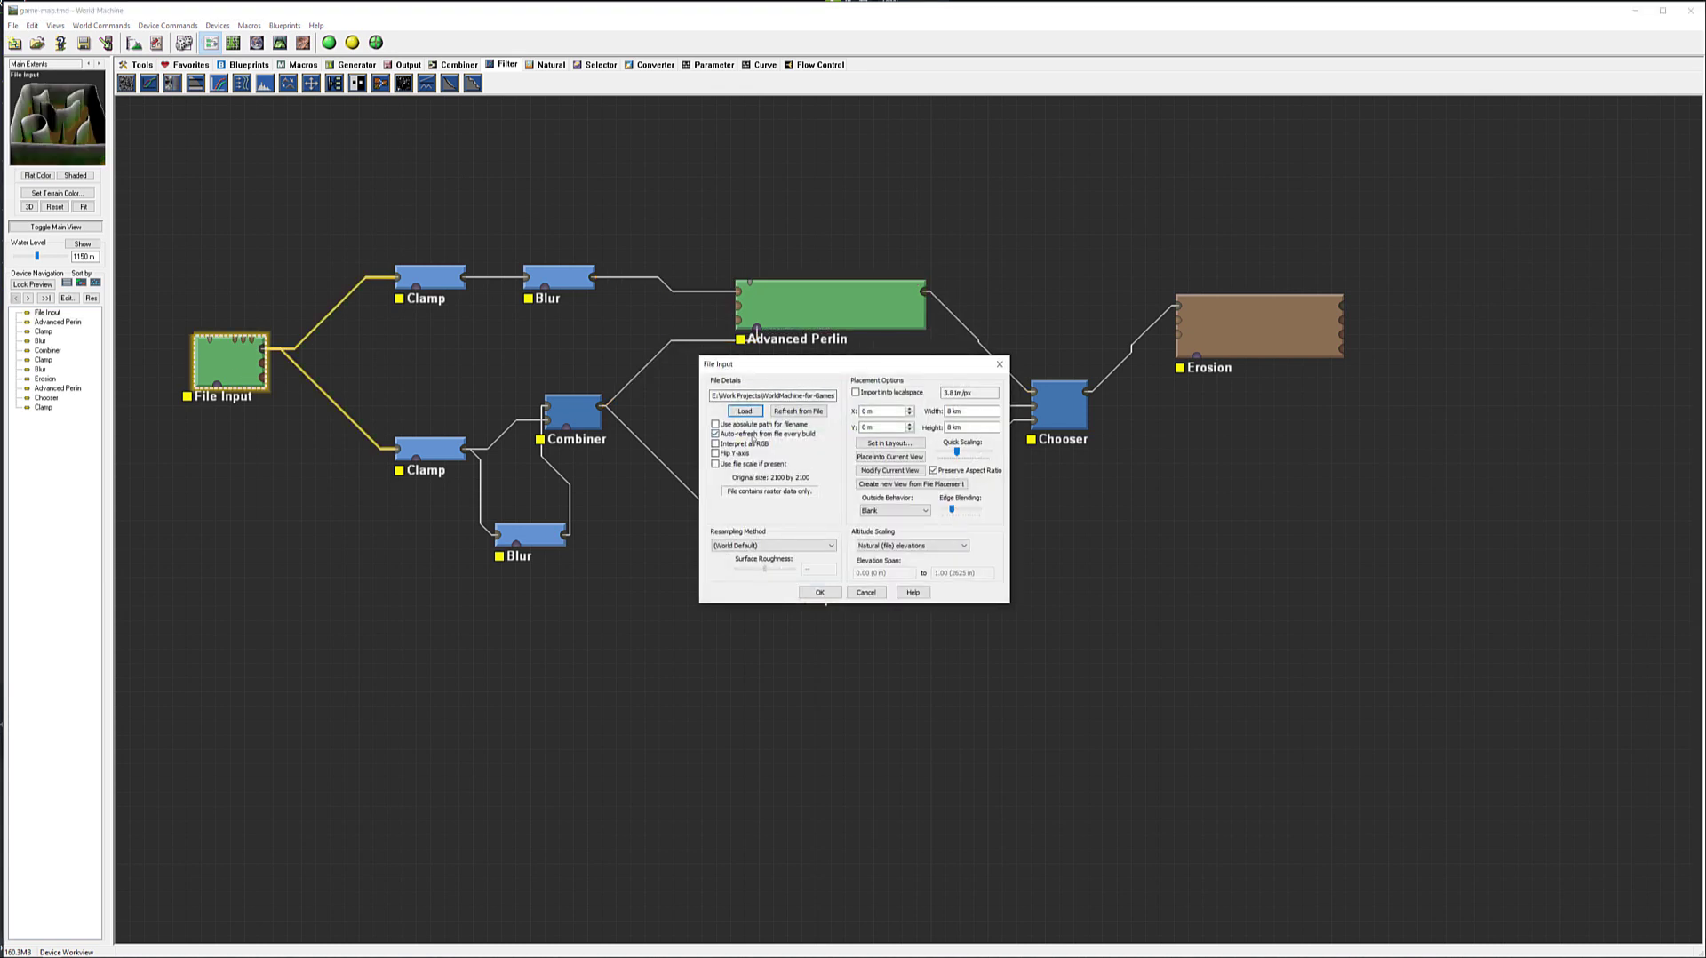
click(820, 593)
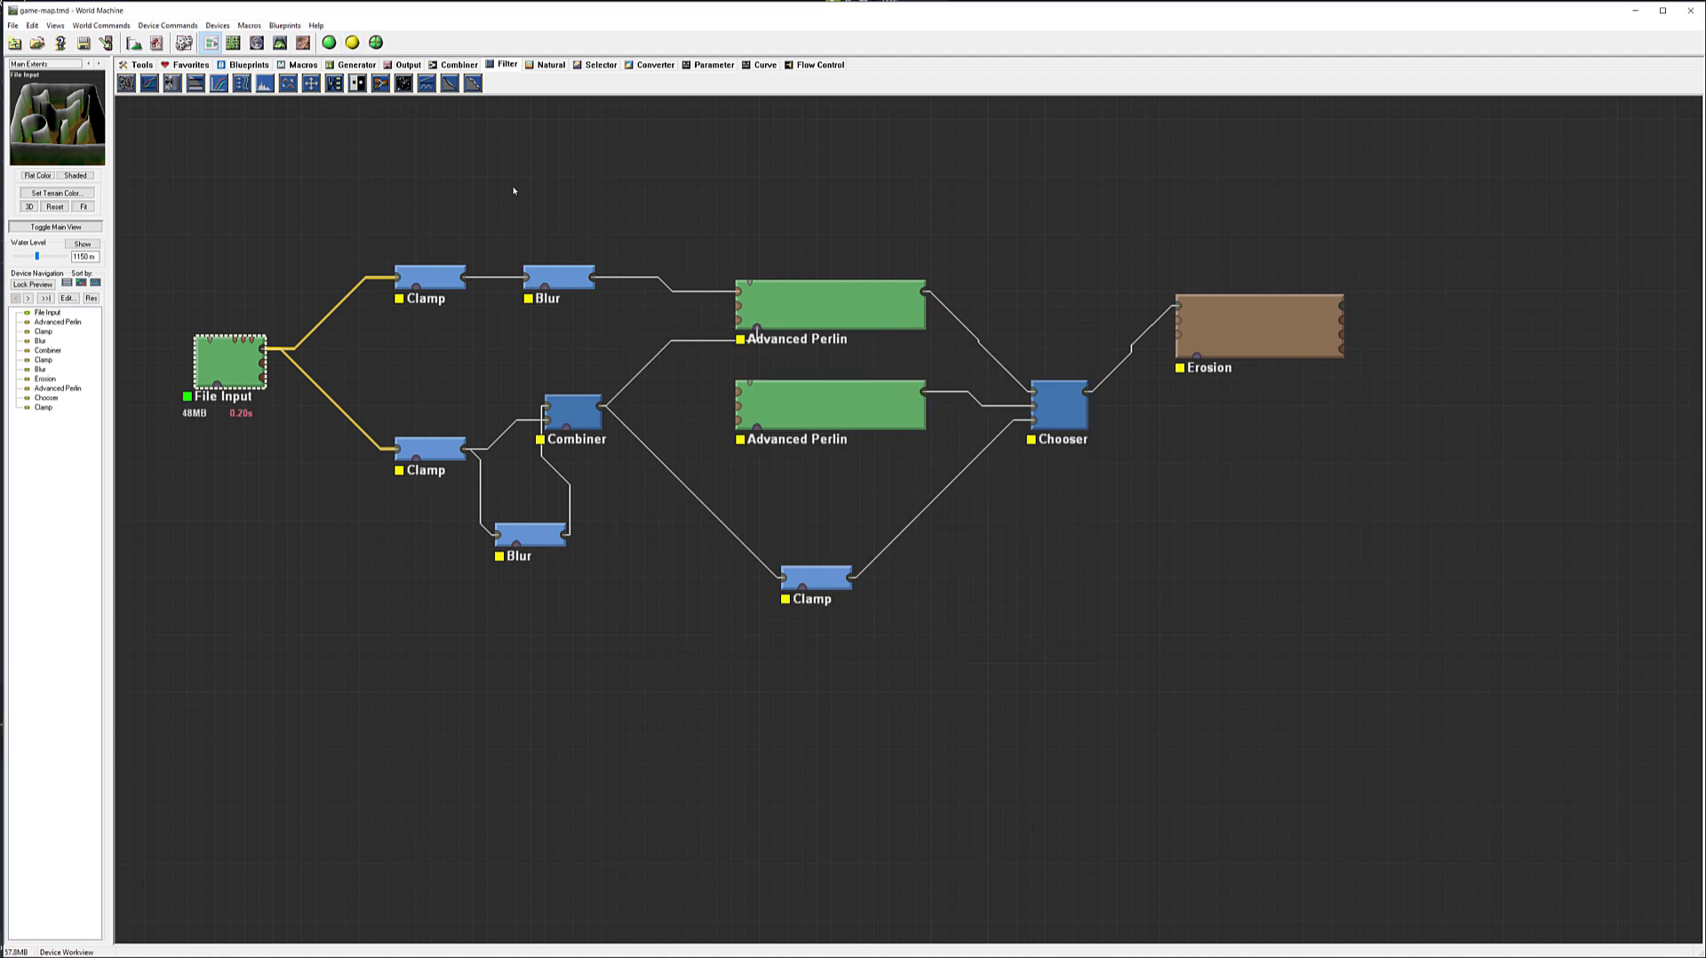
Step: Refresh the File Input device from its image file and show the upper Advanced Perlin terrain in the layout view
double_click(235, 373)
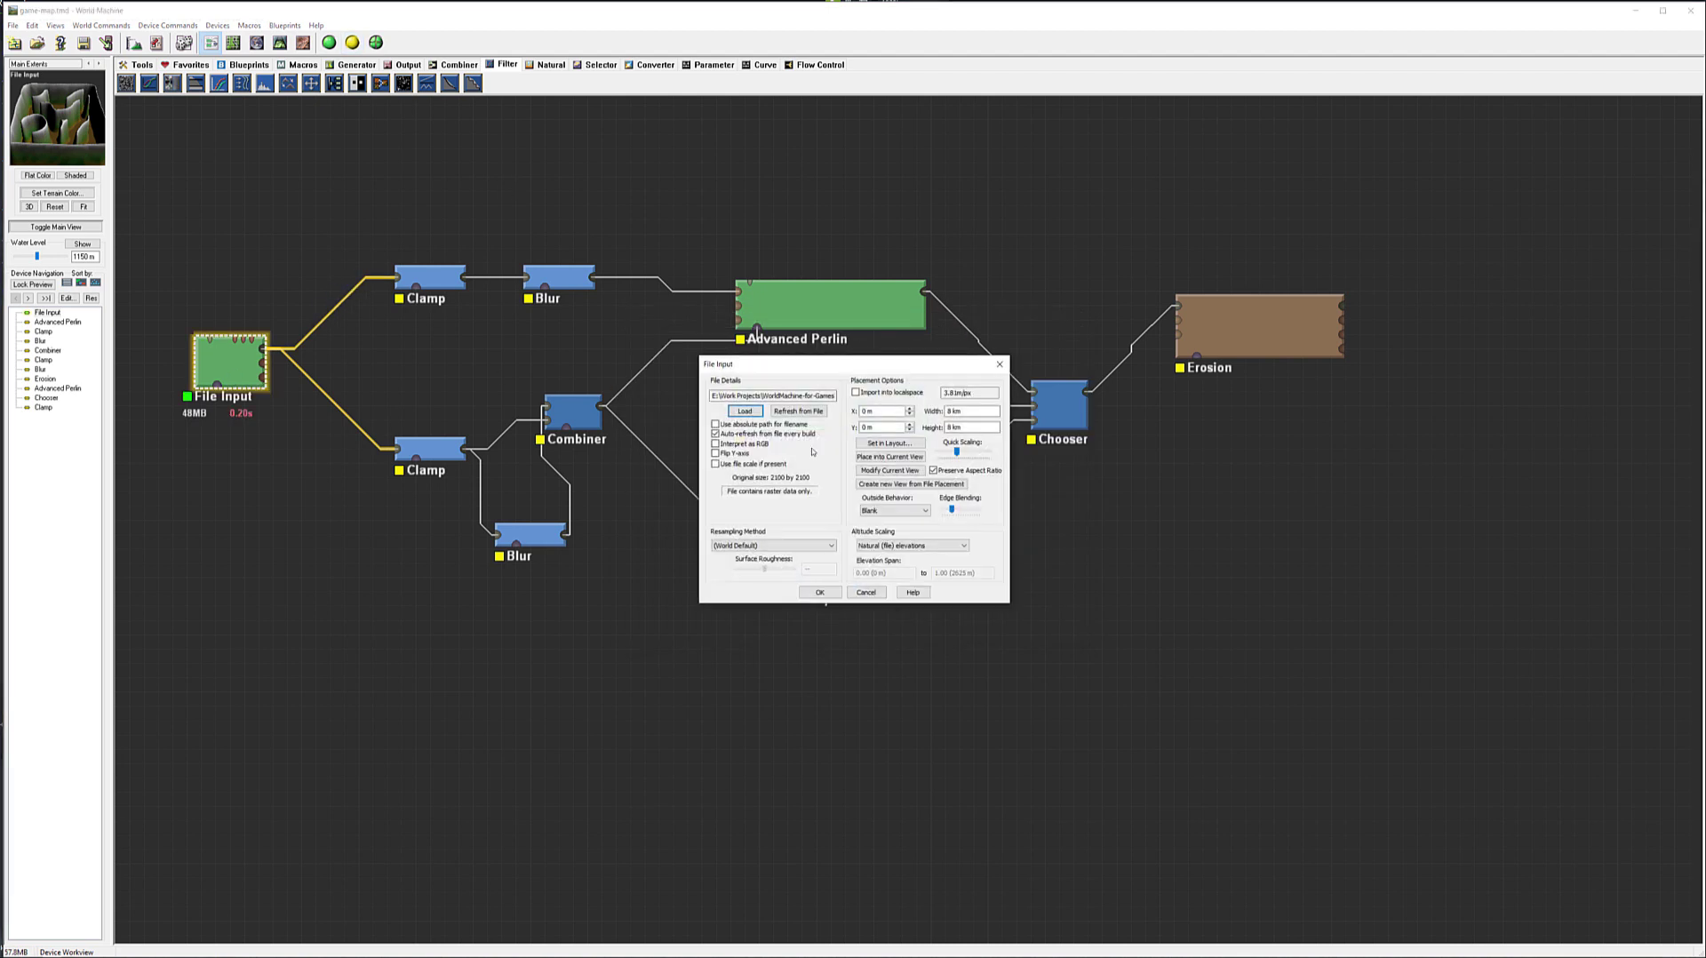
click(816, 414)
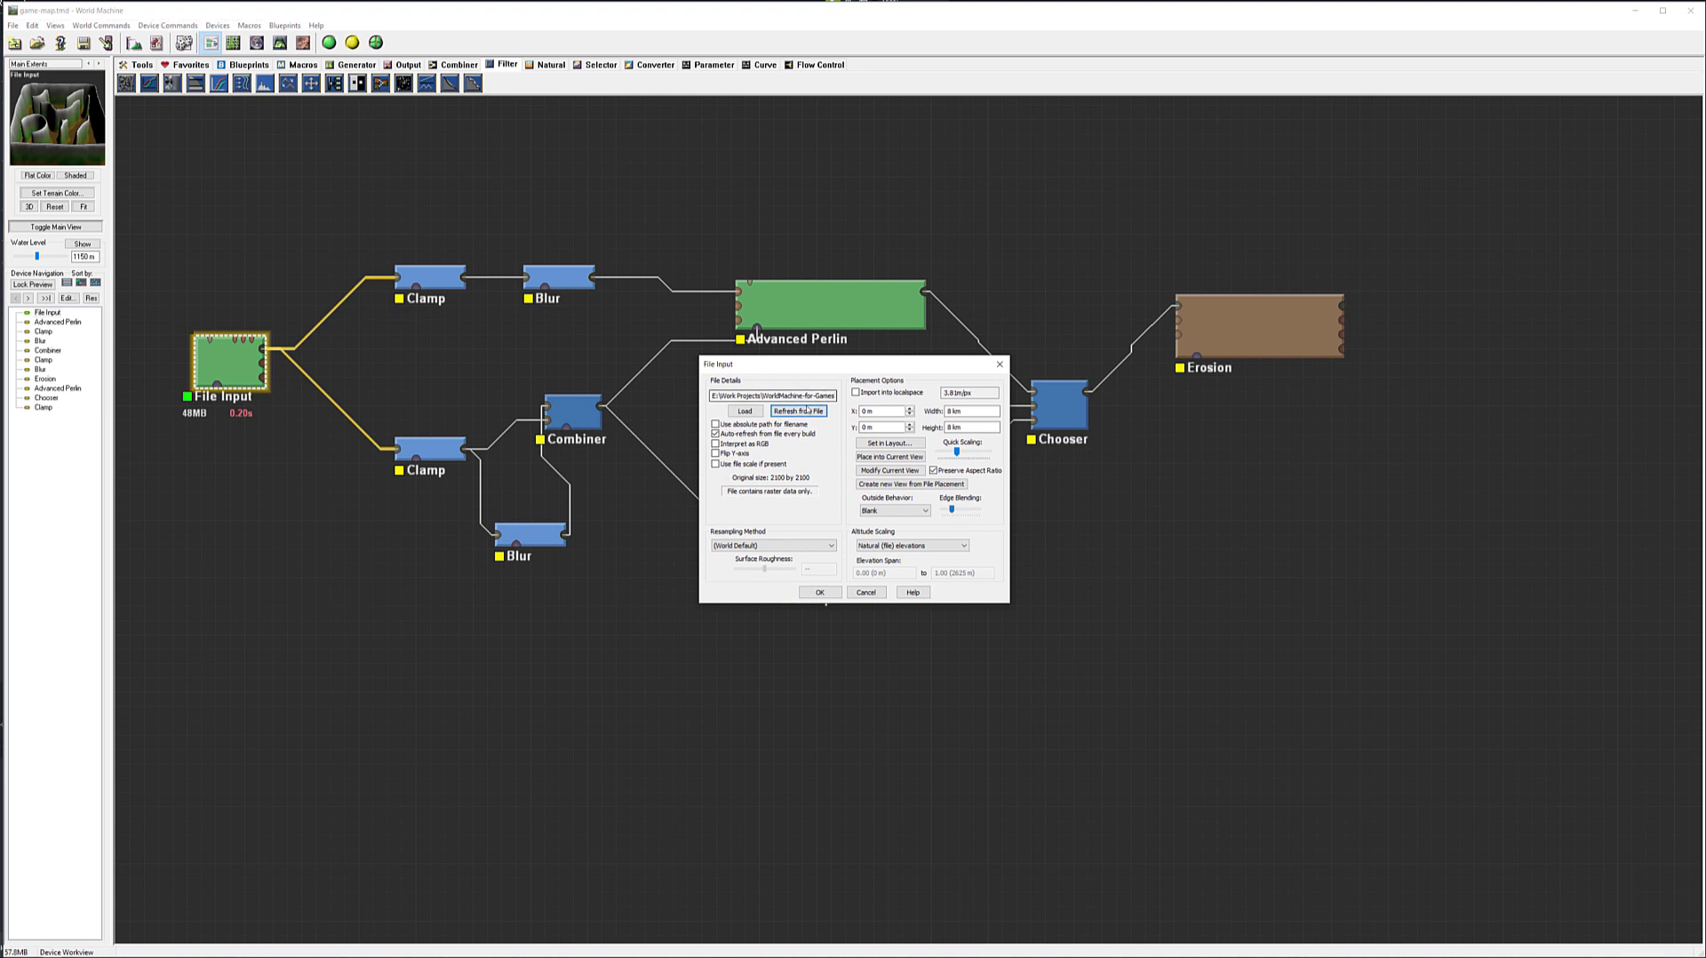
drag(790, 396, 970, 395)
click(810, 414)
click(853, 591)
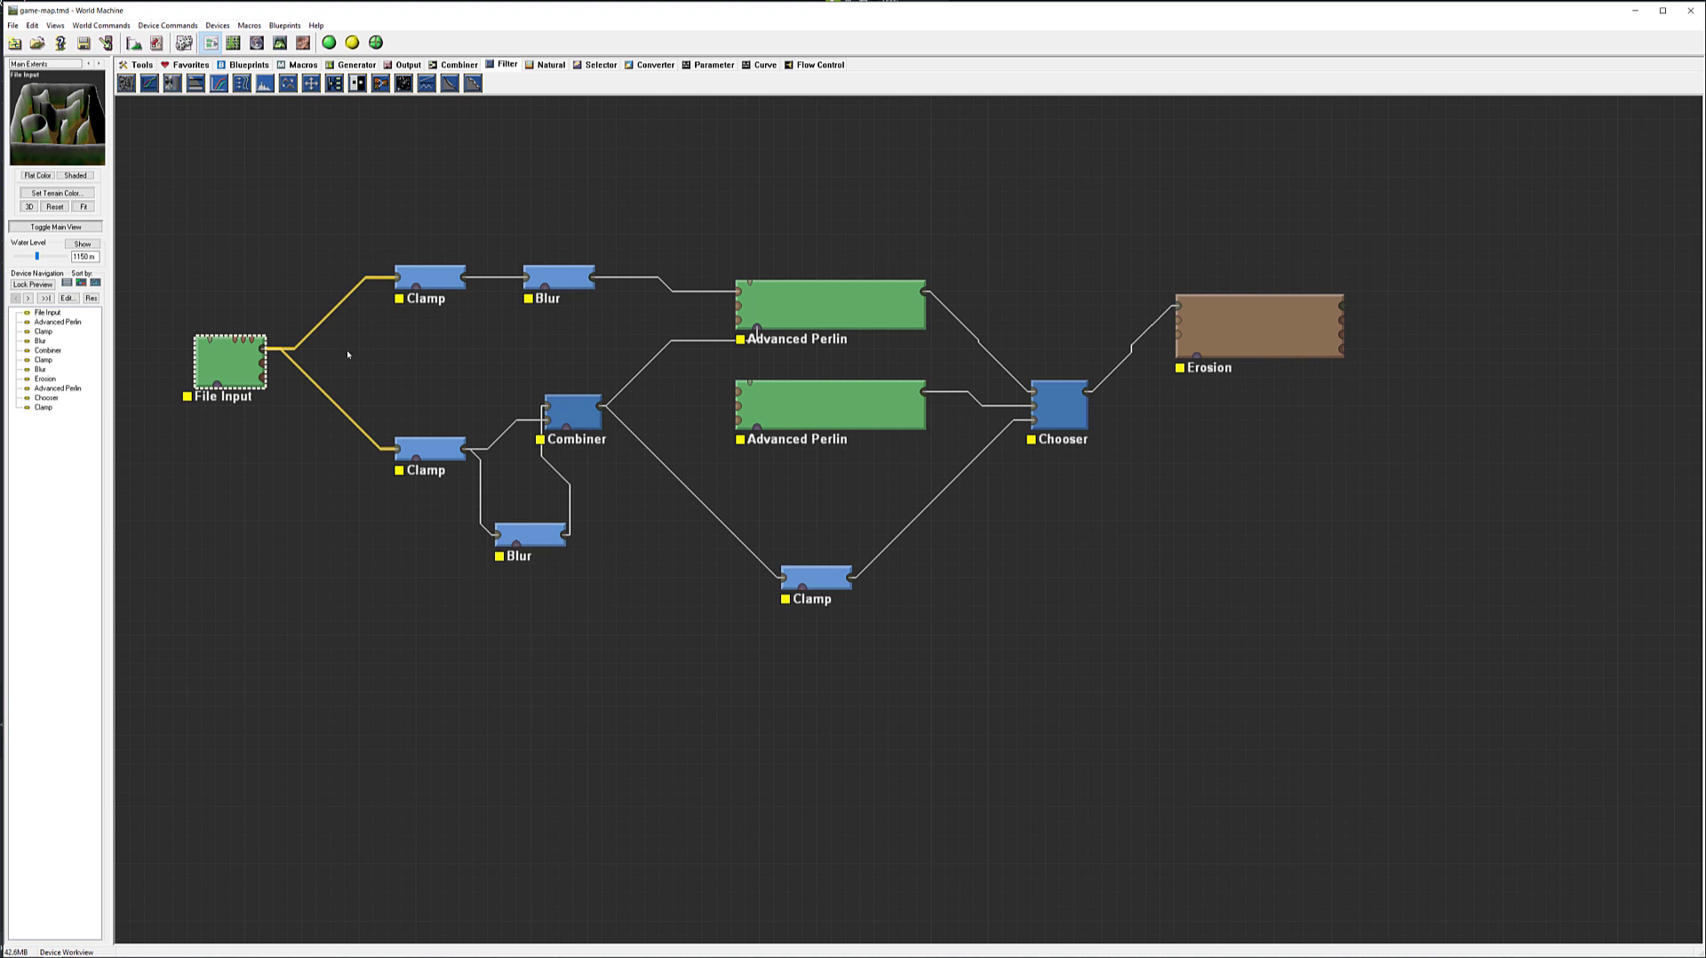
click(864, 315)
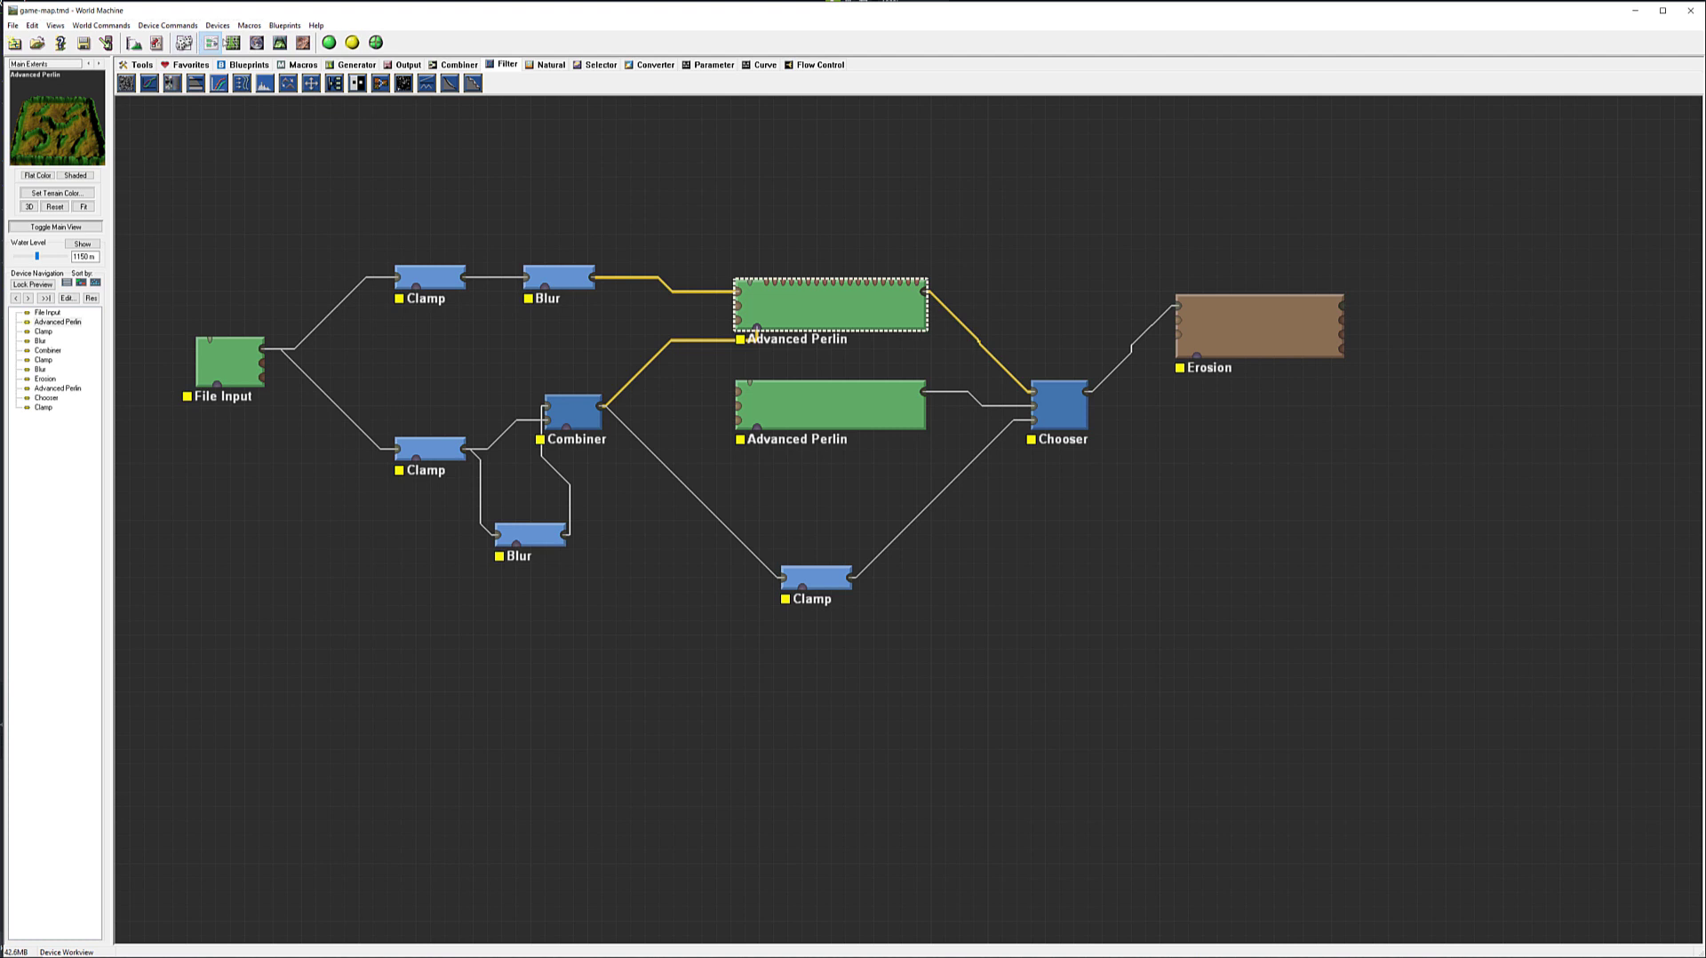
click(233, 43)
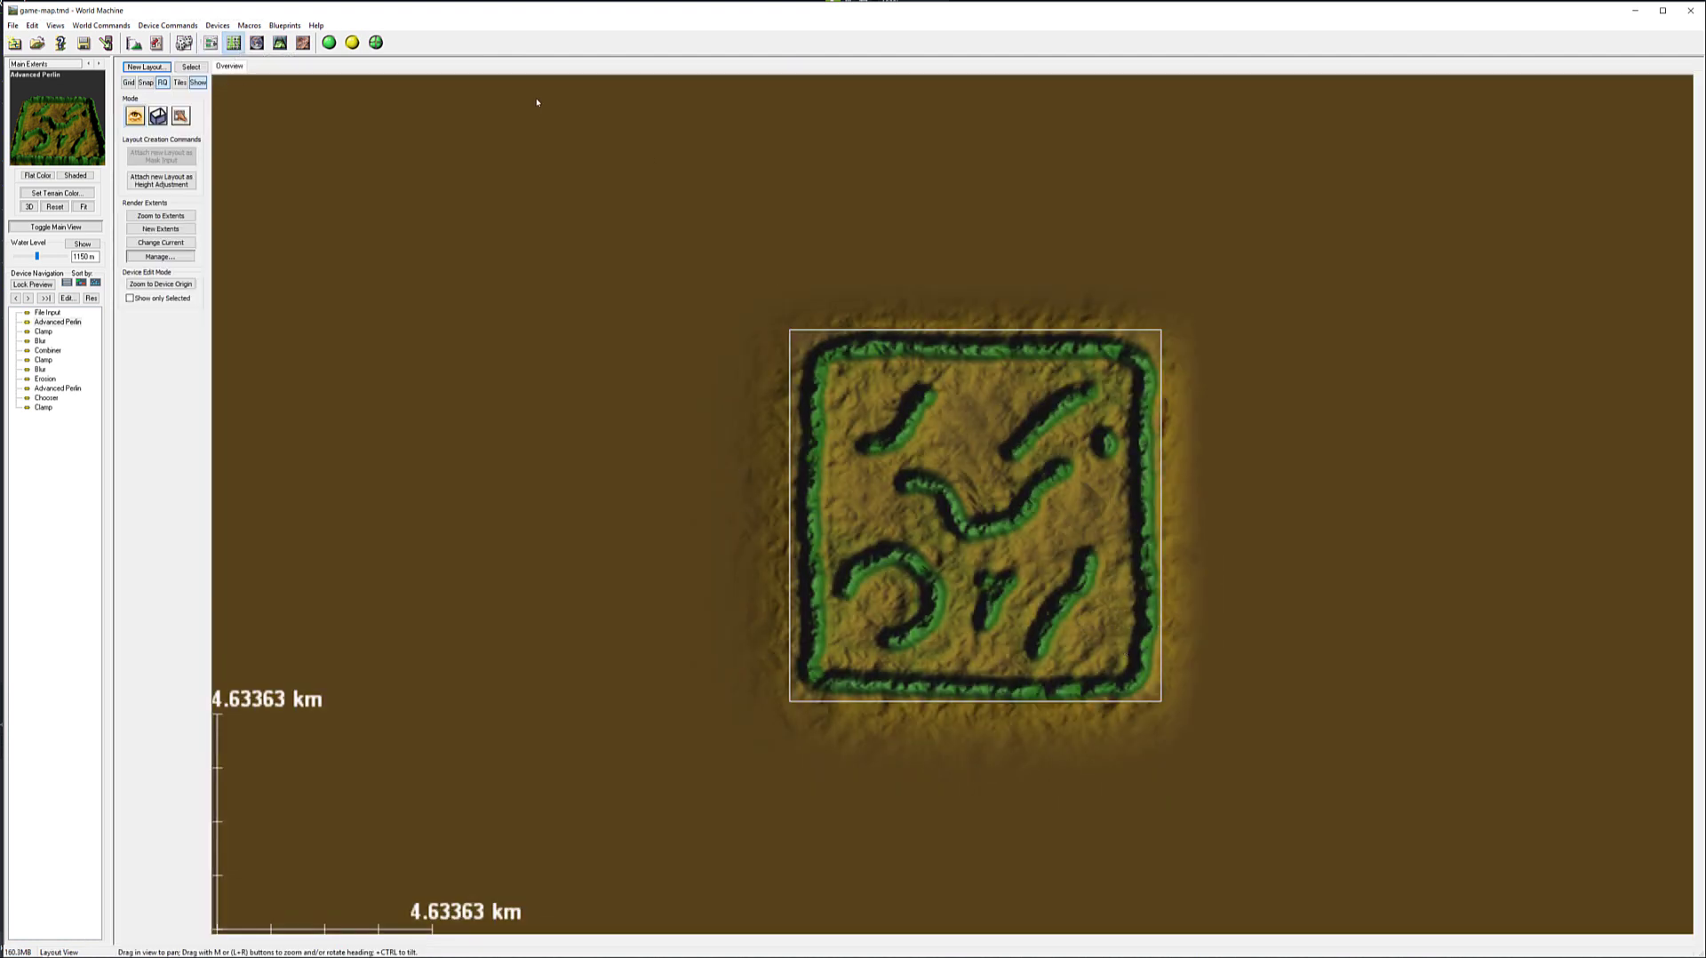
click(145, 67)
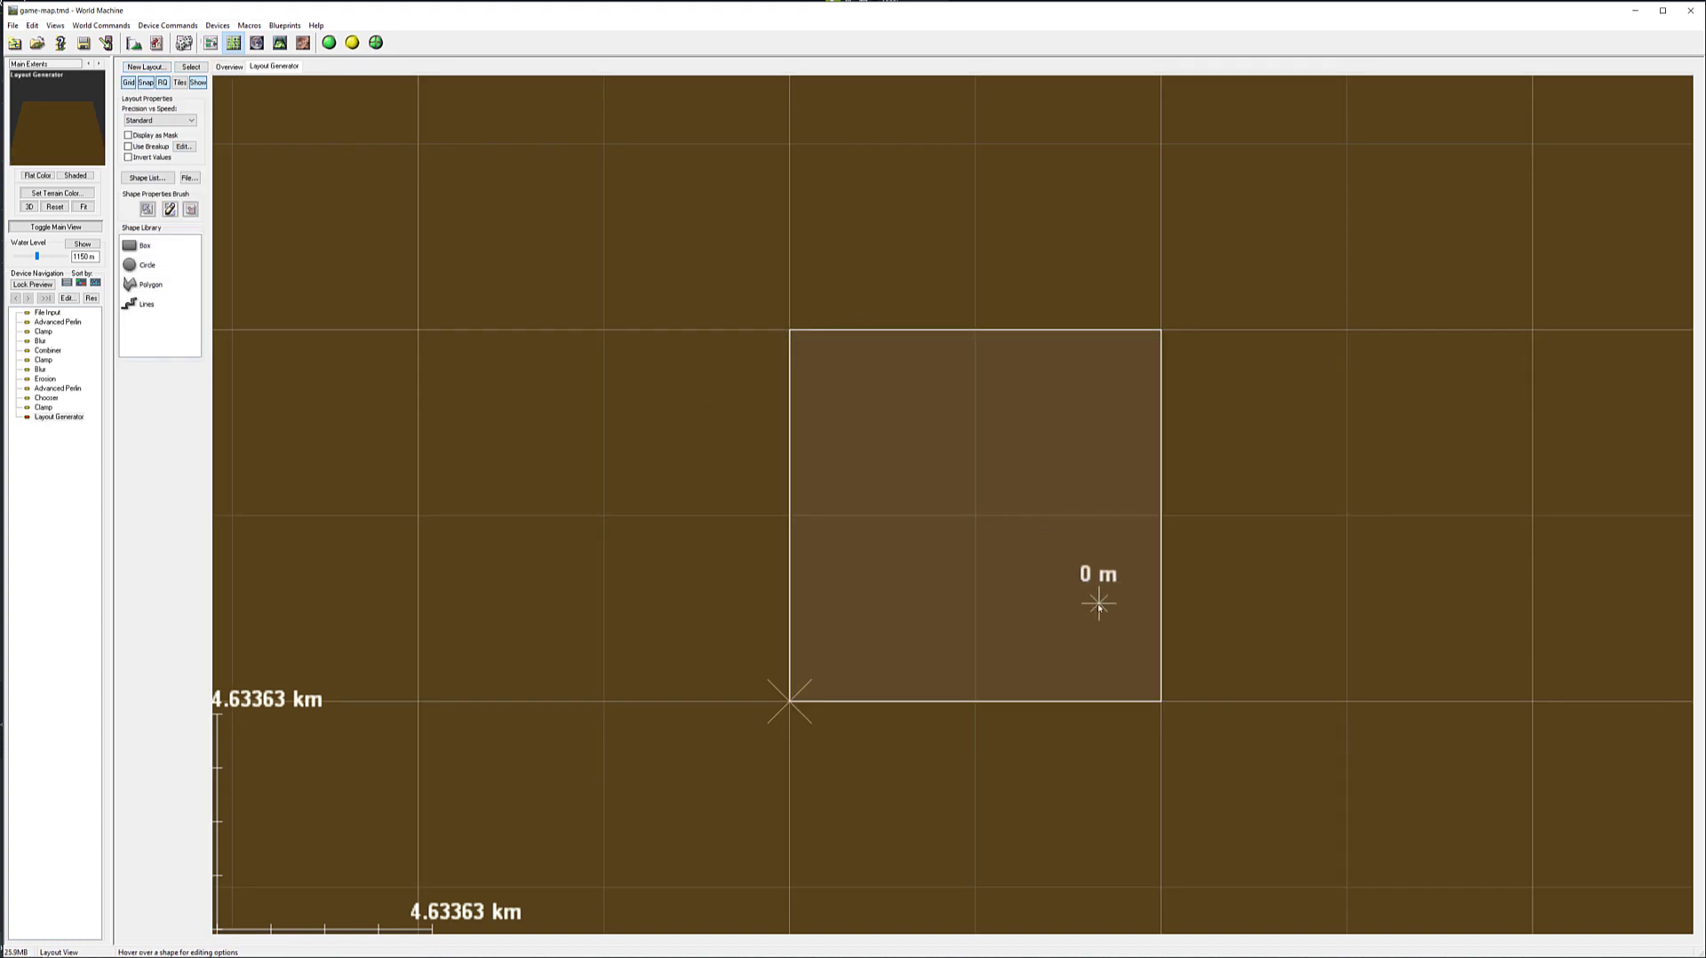
click(132, 305)
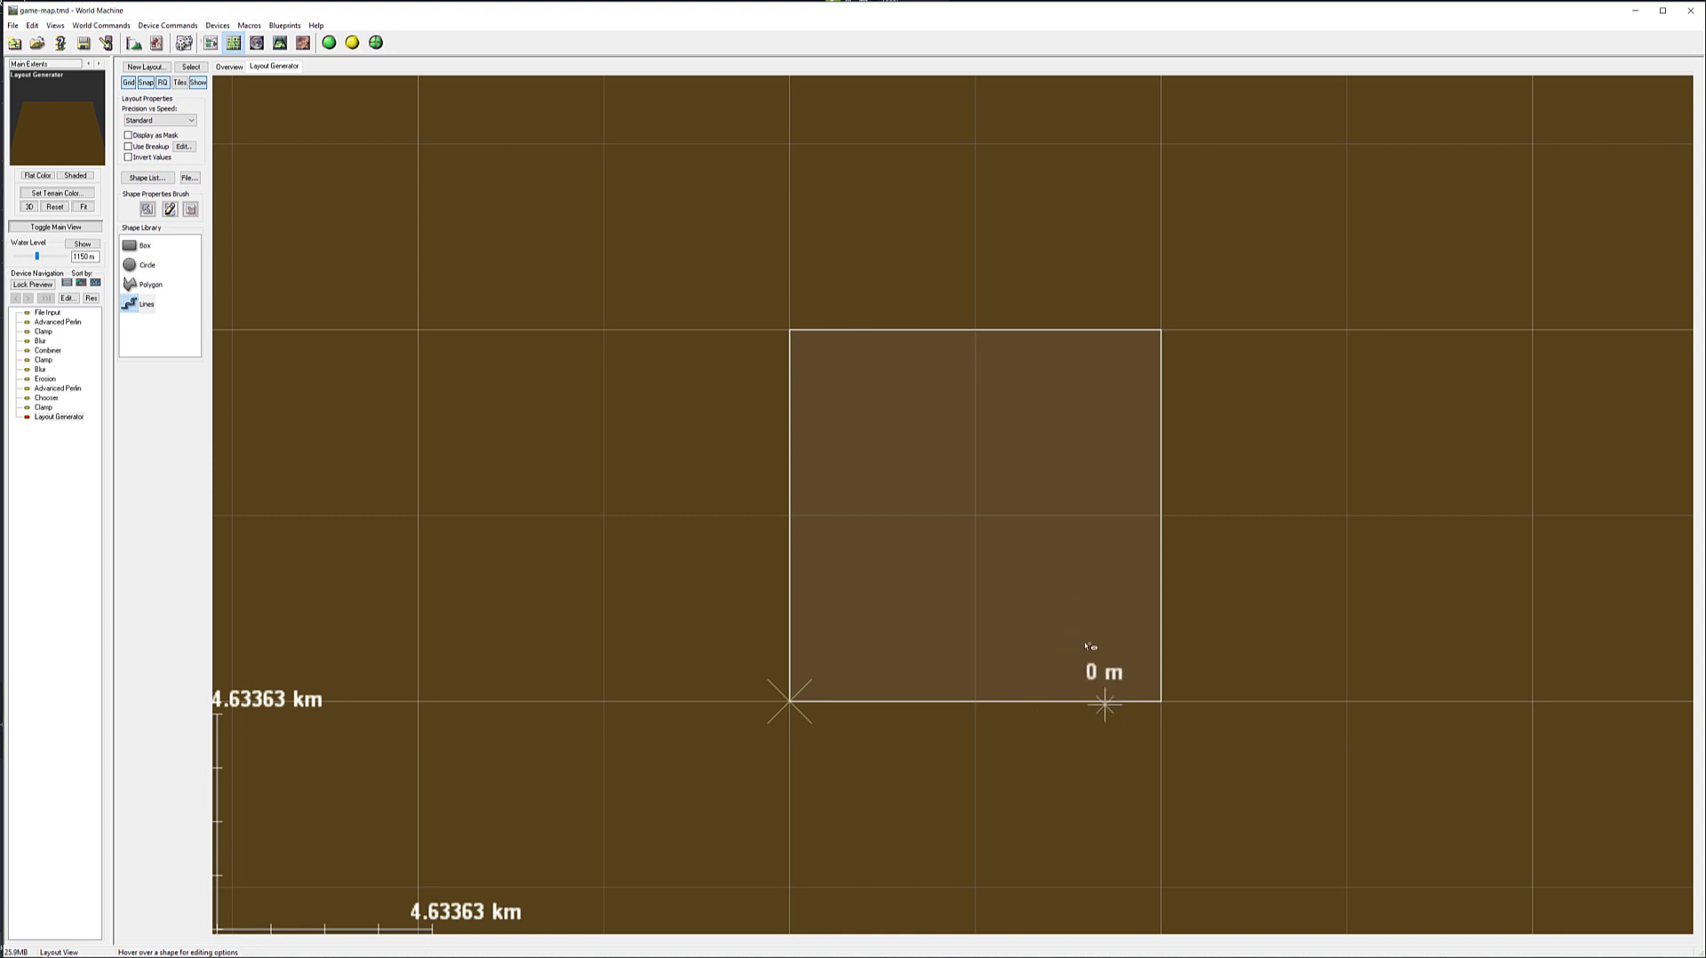
click(855, 296)
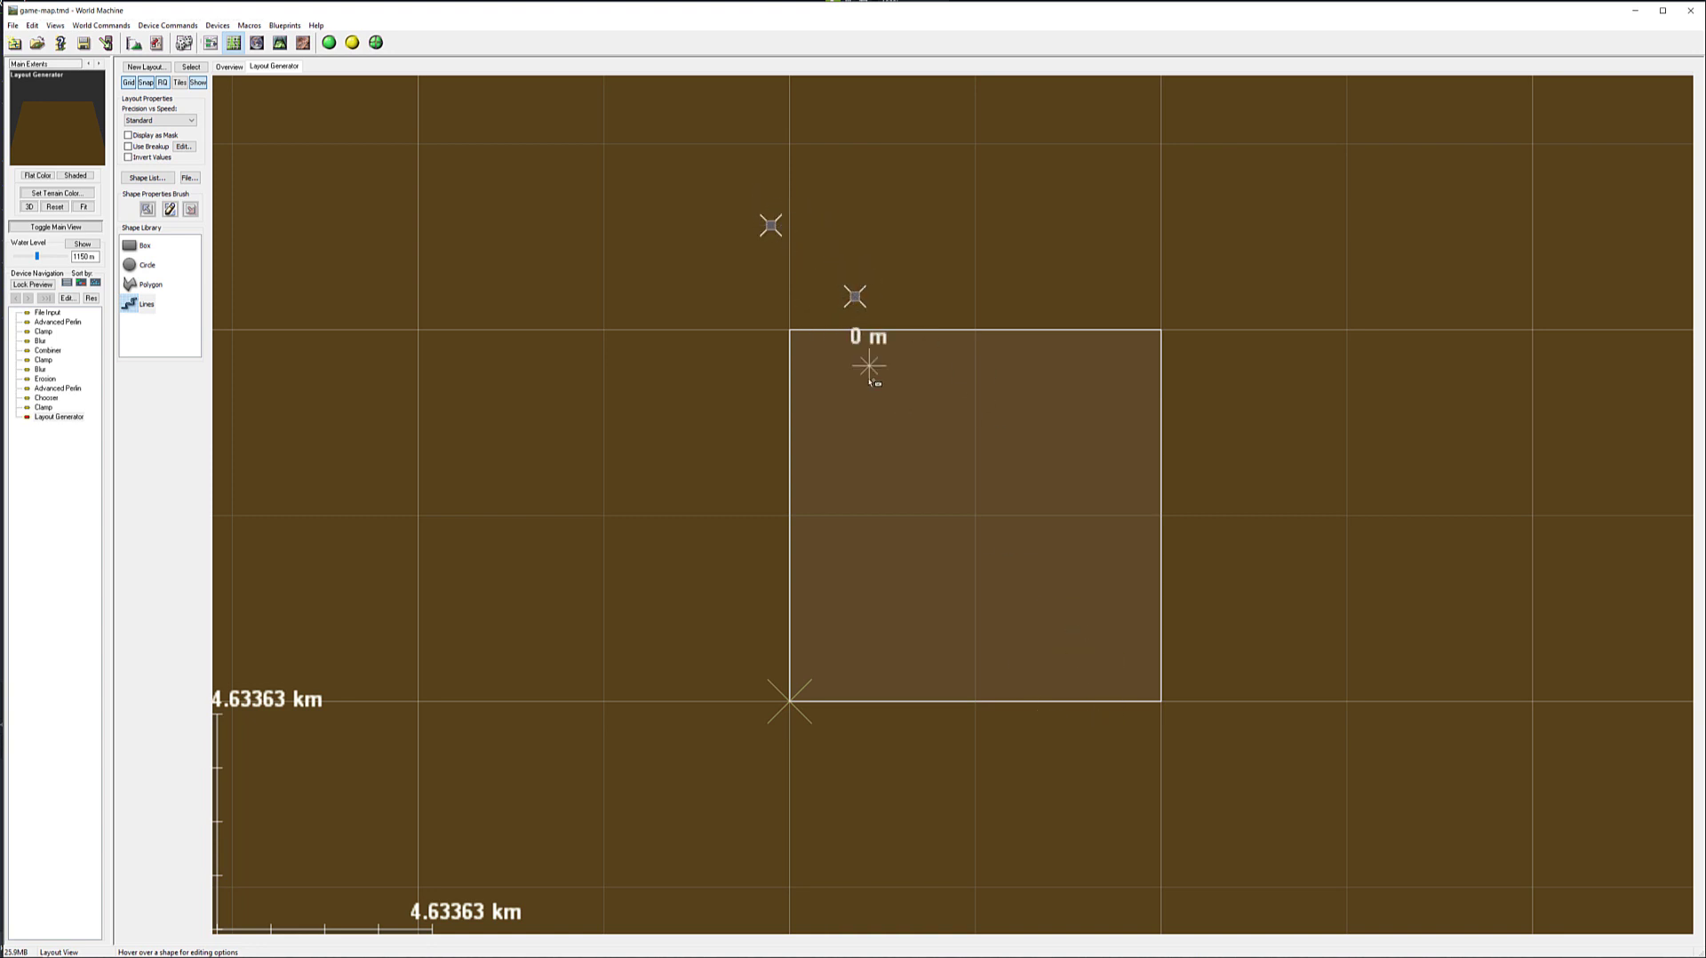
click(879, 449)
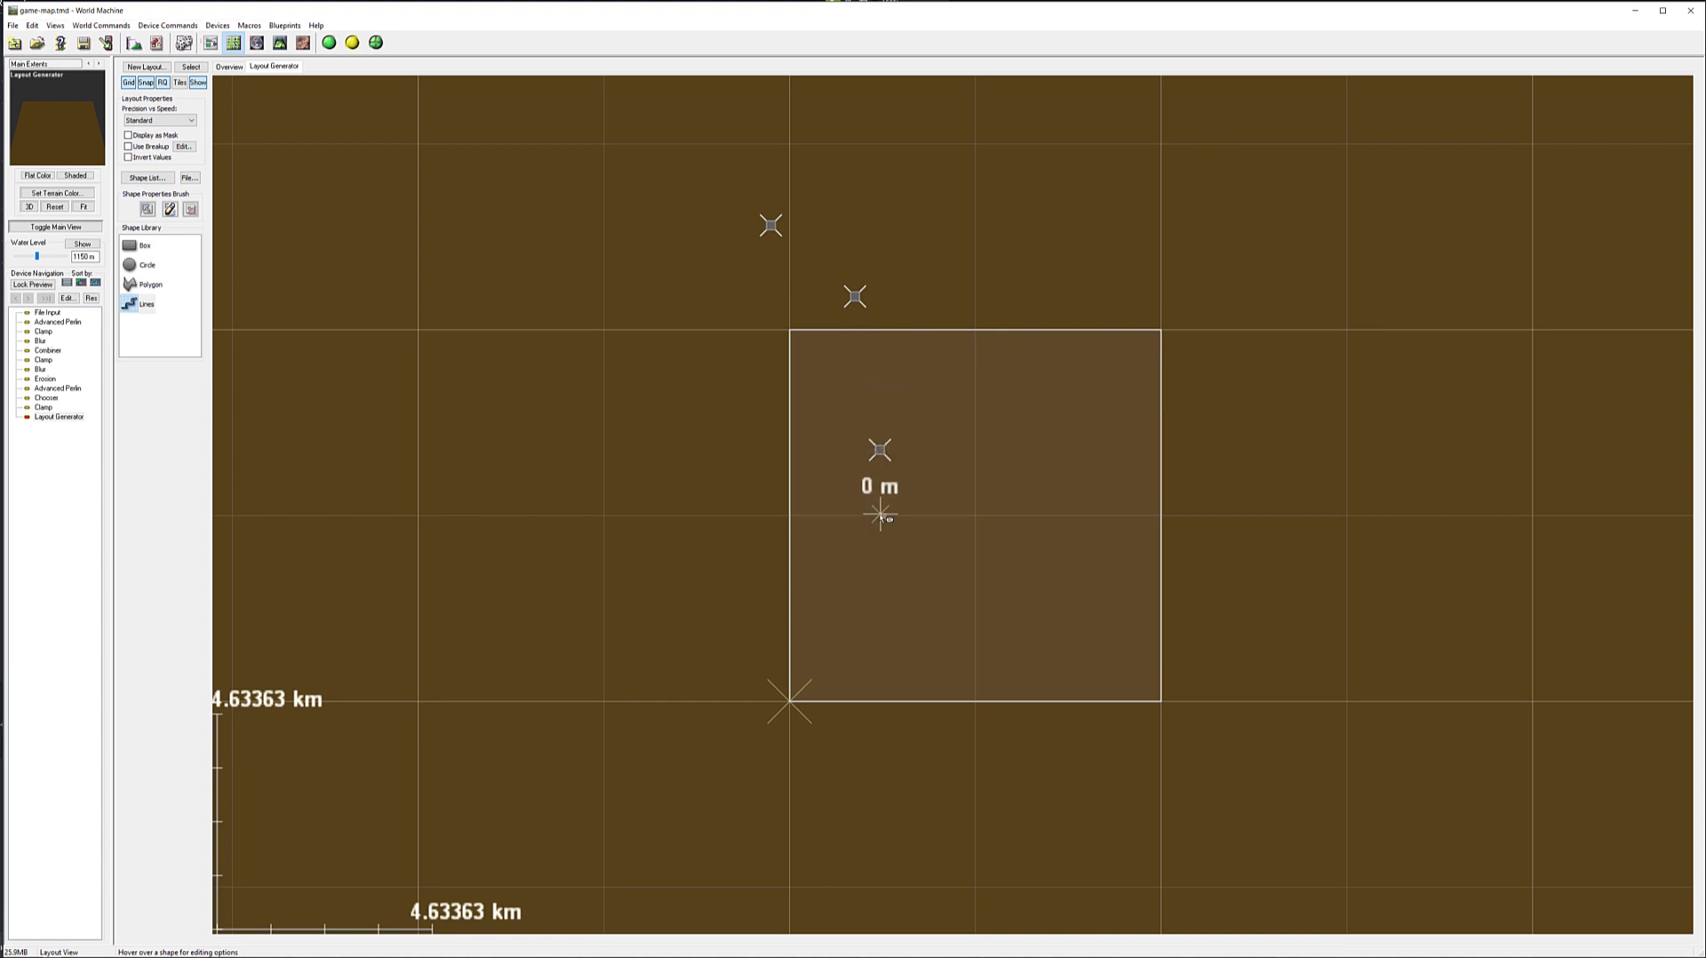
key(ctrl+z)
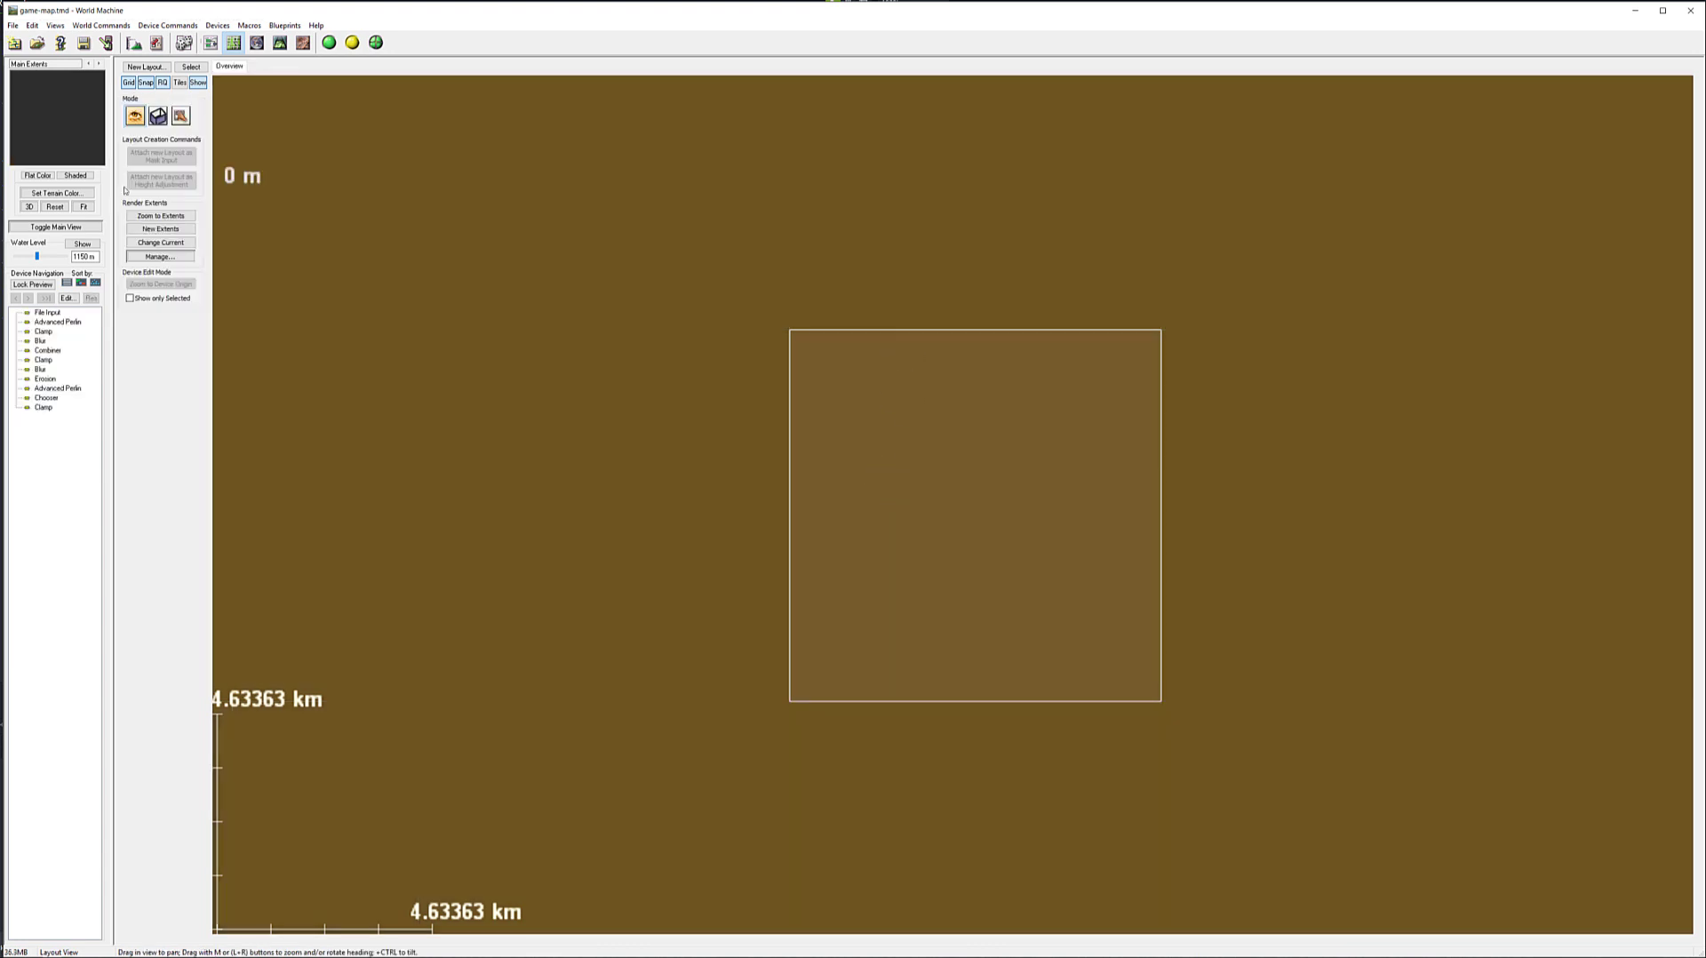
Step: Create a new layout, draw a winding line diagonally across the render extents, and try inverting its values
click(136, 69)
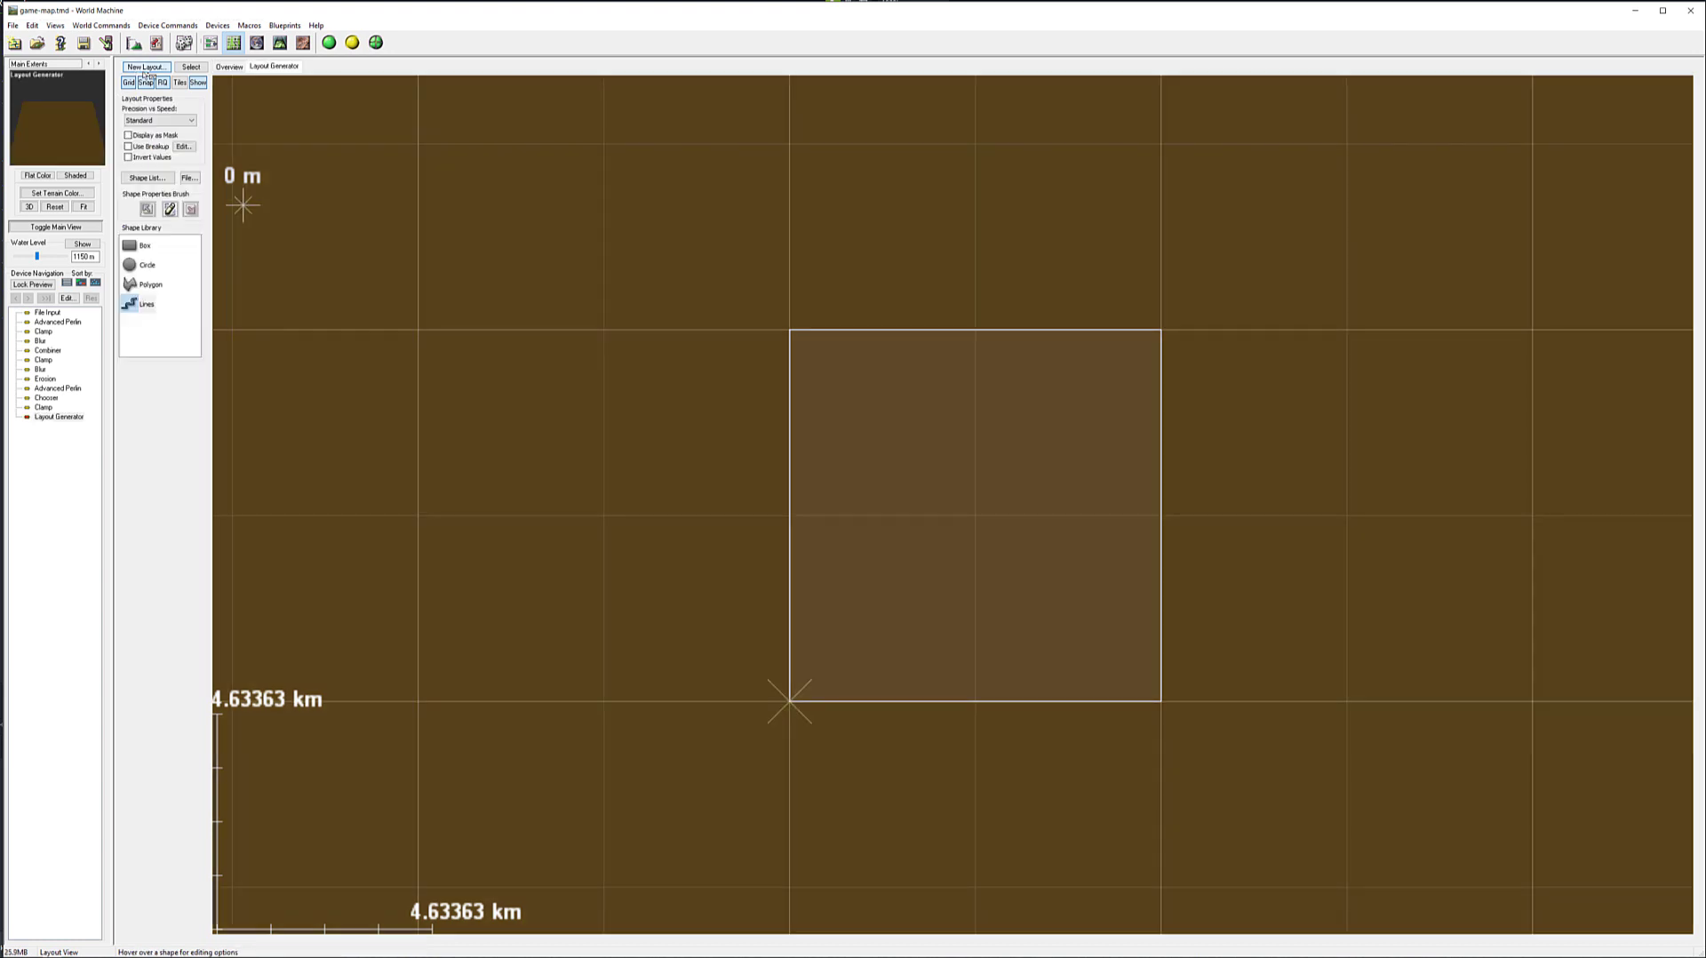
mouse_move(782, 264)
mouse_down()
mouse_move(872, 329)
mouse_move(892, 516)
mouse_move(959, 550)
mouse_move(1085, 558)
mouse_move(1105, 590)
mouse_move(1100, 689)
mouse_move(1194, 770)
mouse_up()
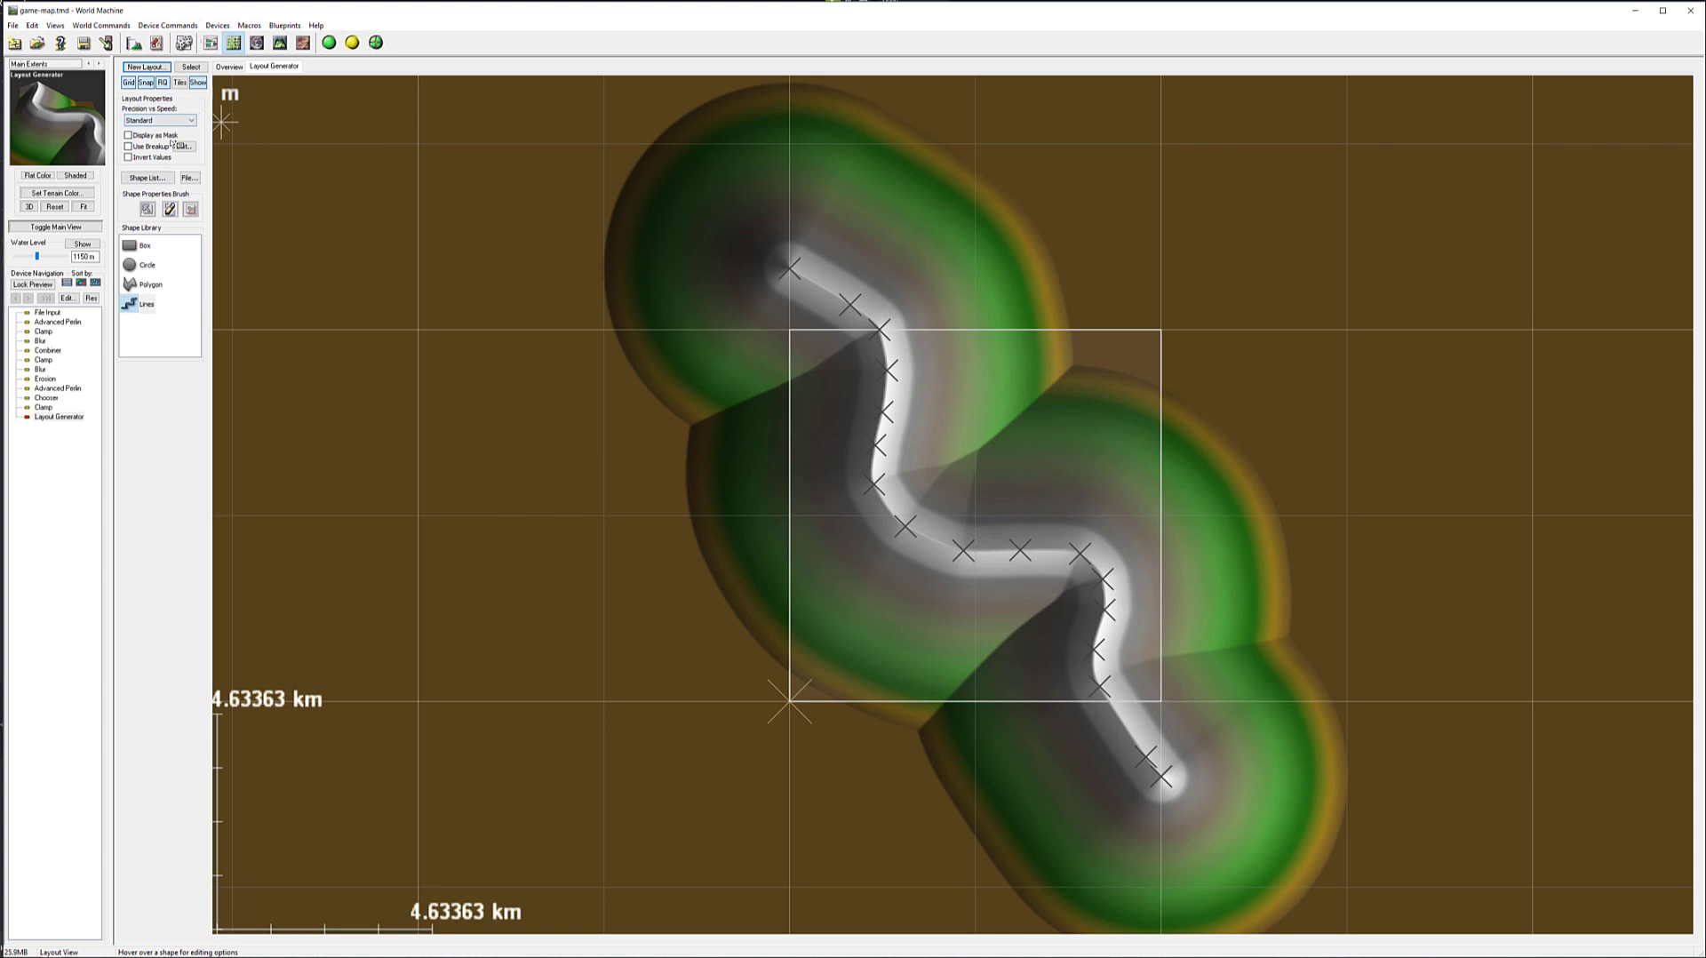
click(129, 158)
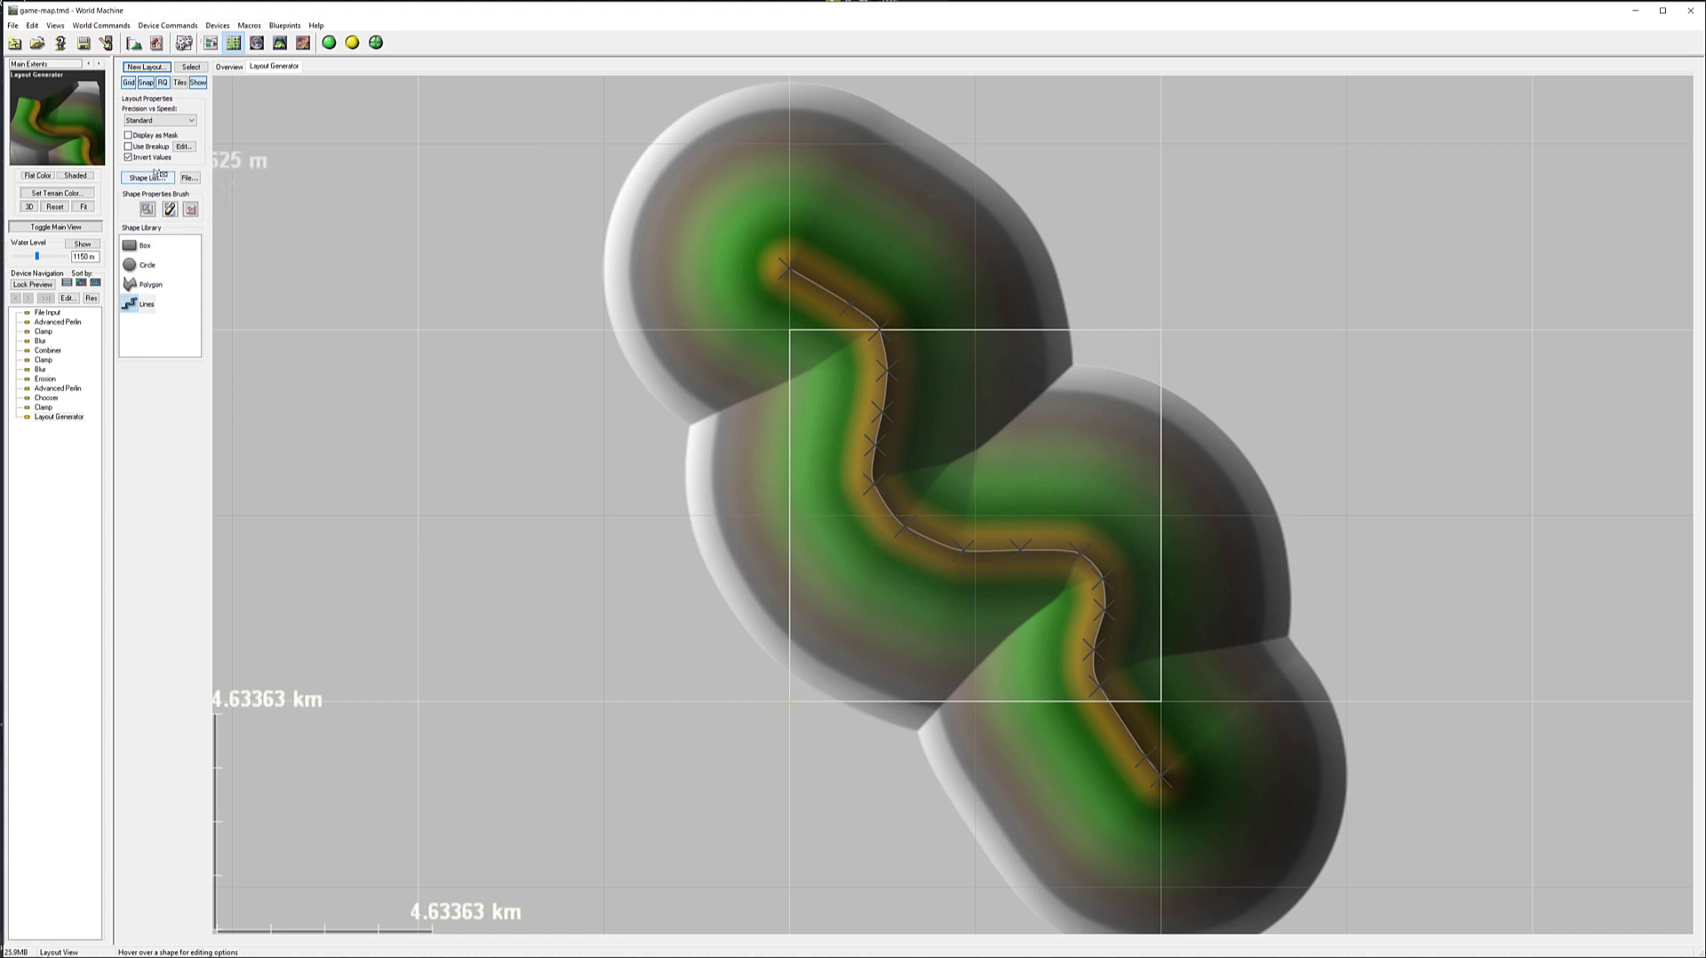
click(128, 157)
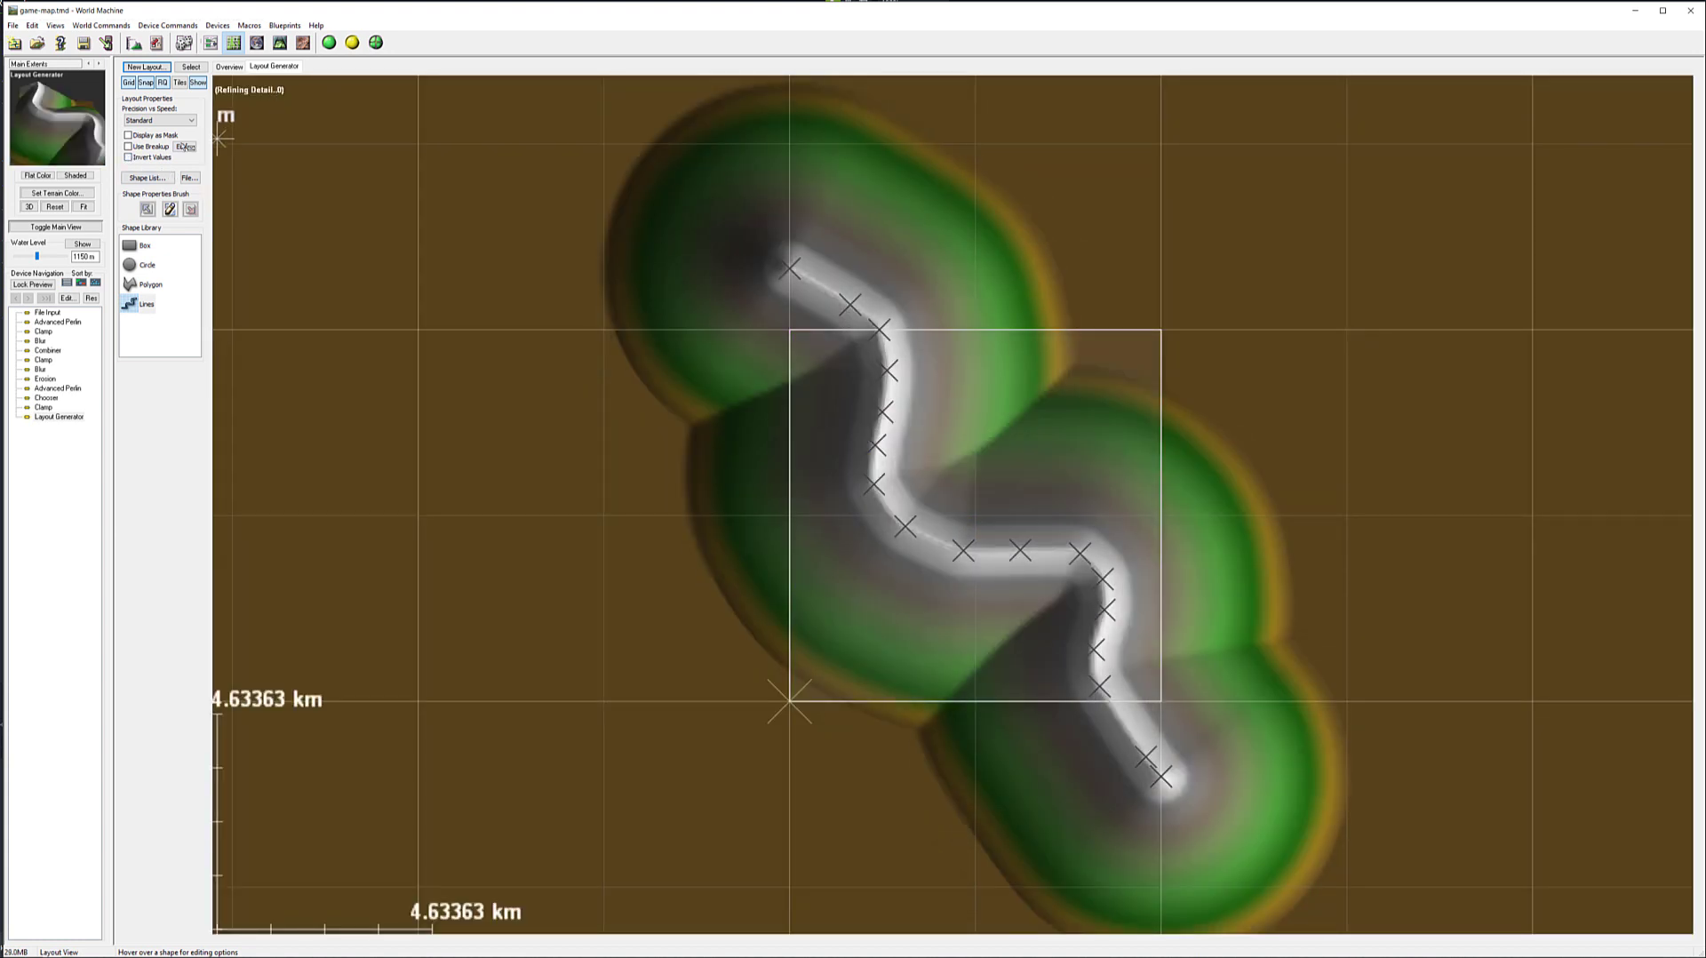
Step: Enable breakup for the layout and set its fractal breakup scale to about 1.67 km
click(128, 146)
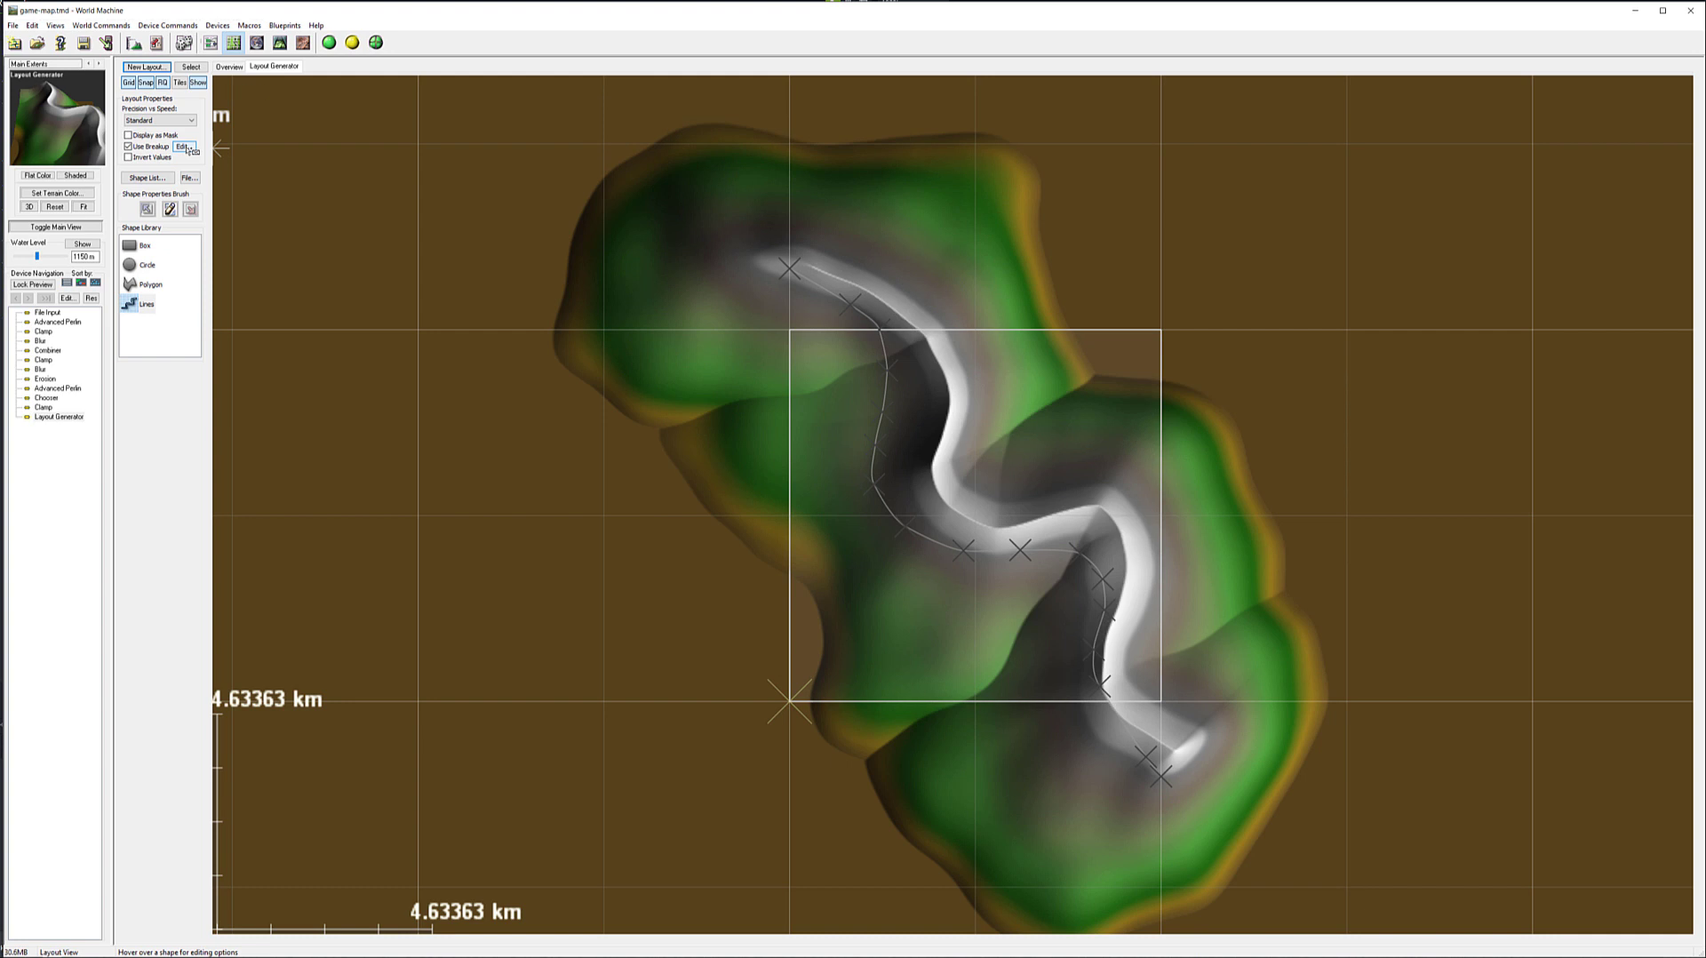
click(184, 147)
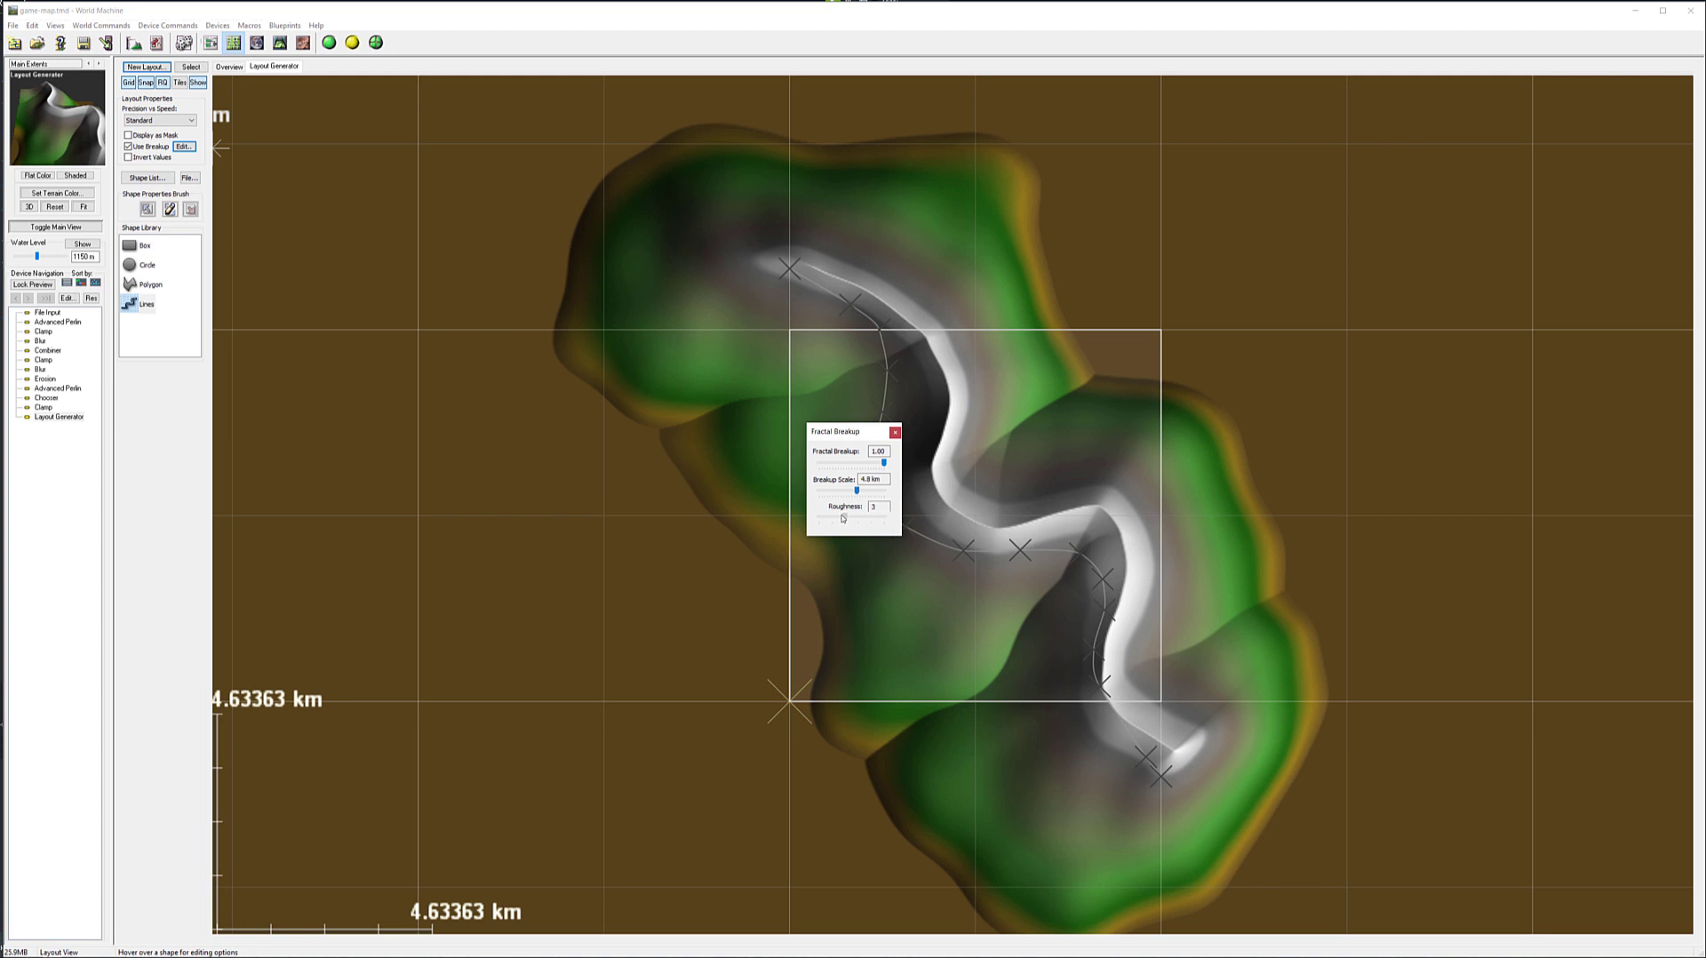
click(858, 491)
drag(858, 491, 833, 494)
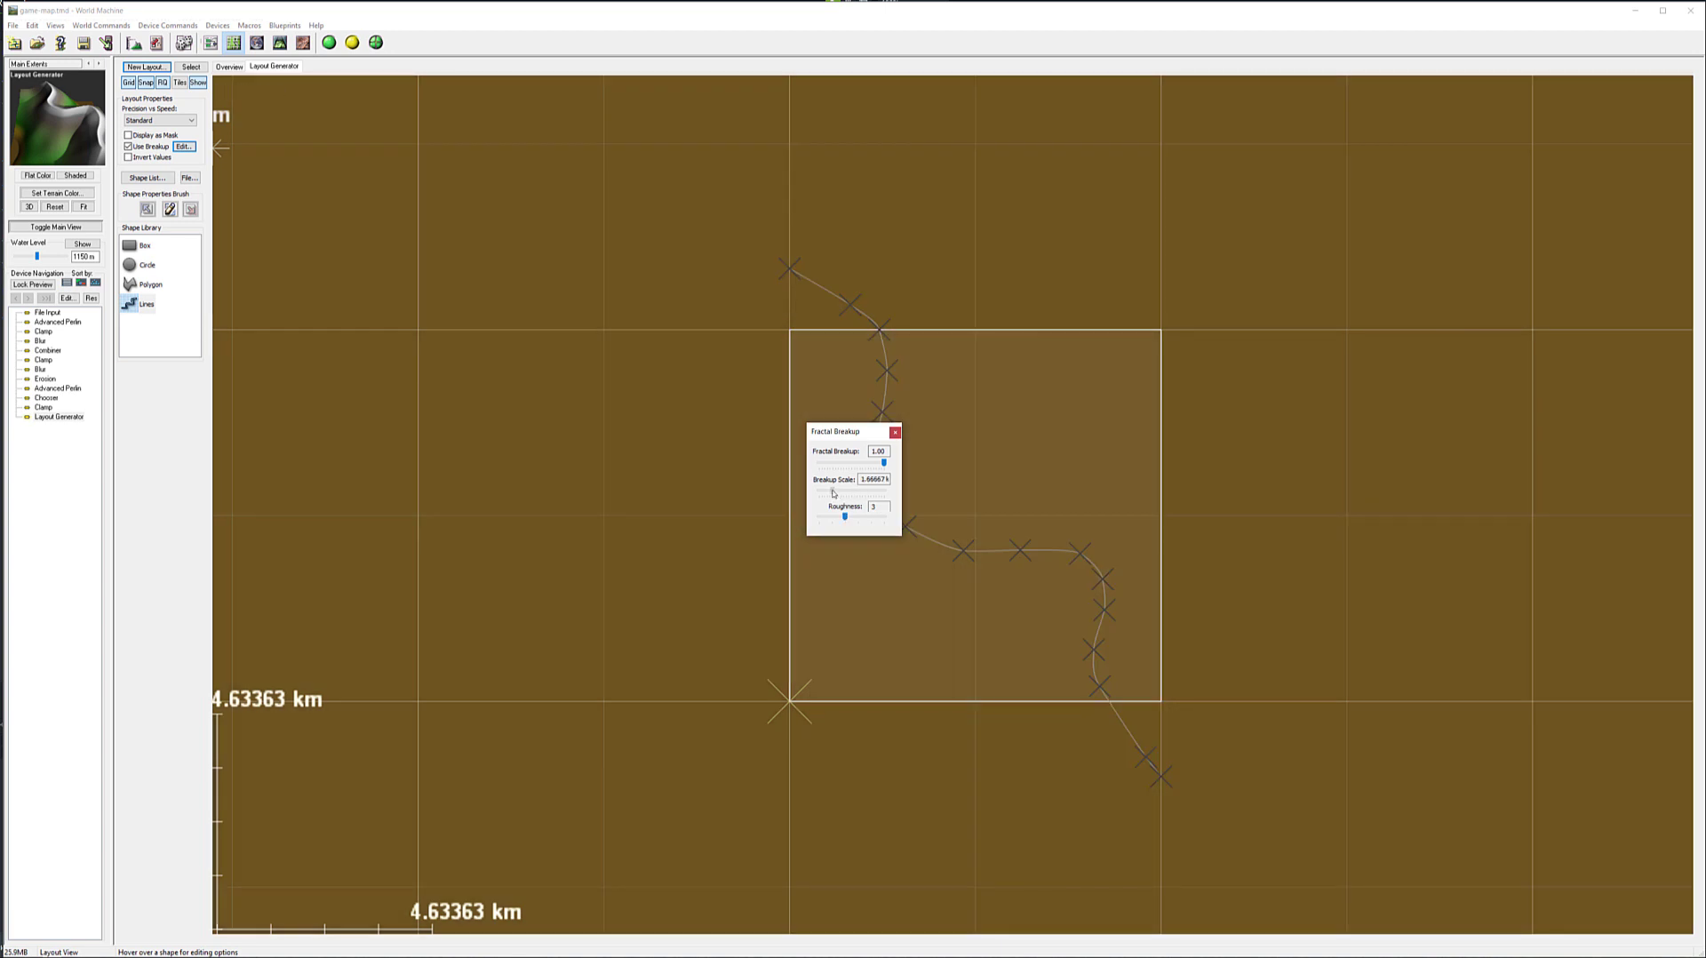
click(896, 434)
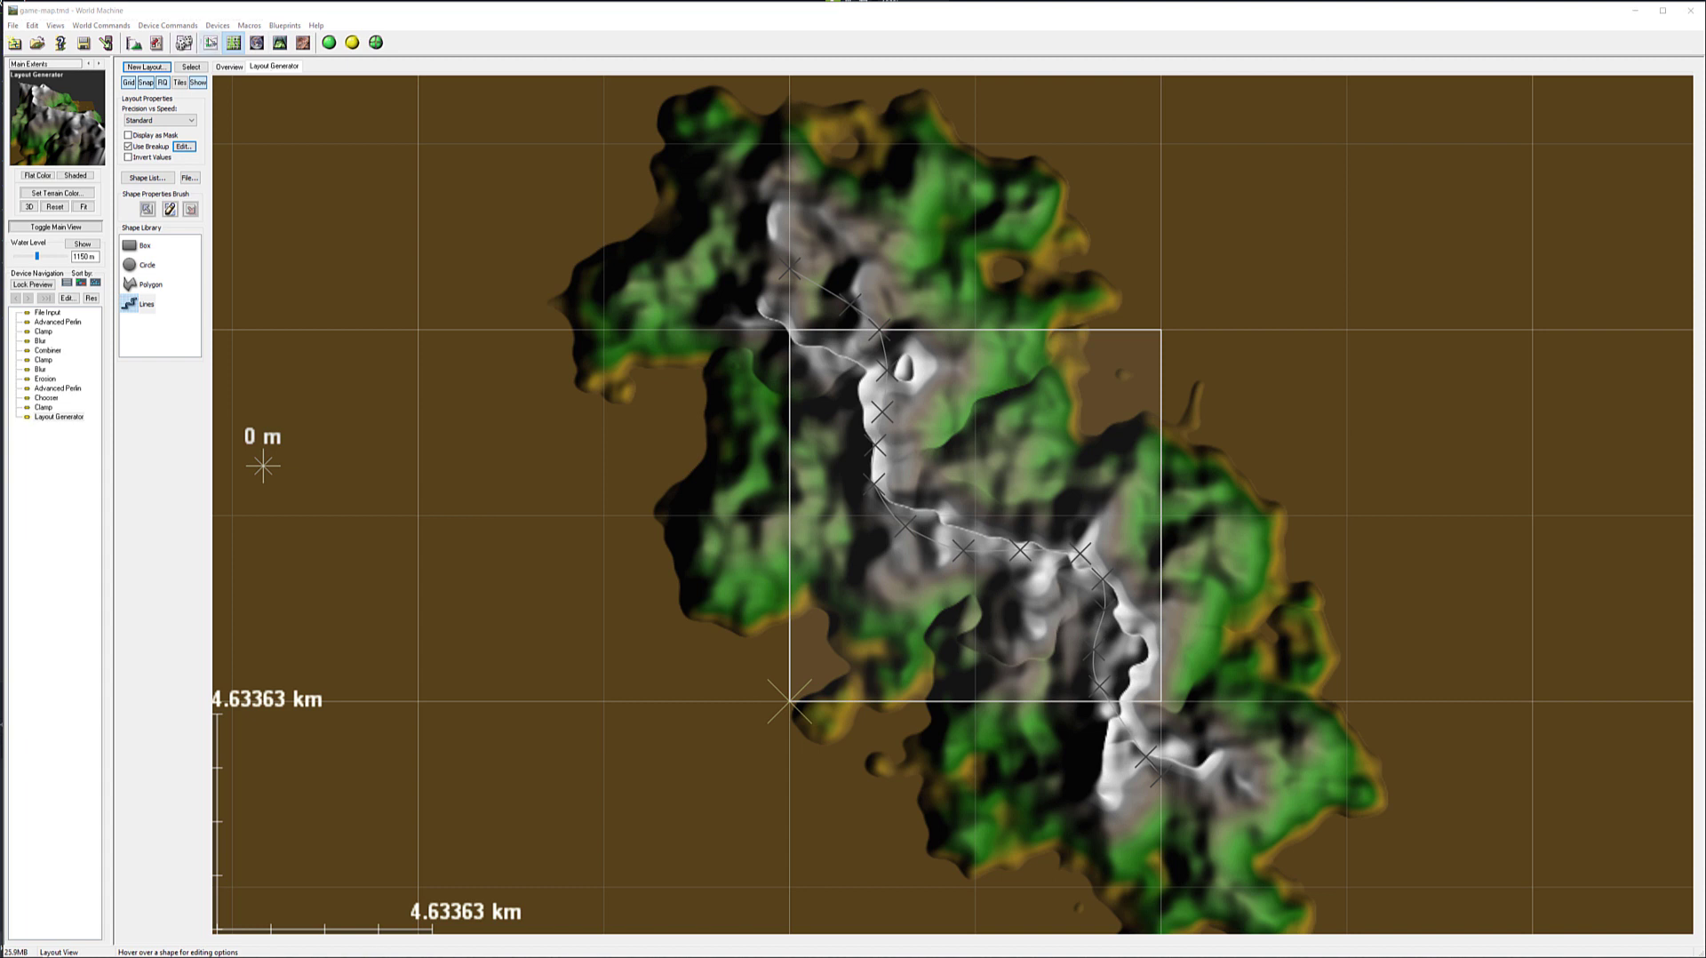
Step: Return to the device network and move the Layout Generator up beside the lowest Clamp device
click(211, 42)
scroll(948, 594, down, 2)
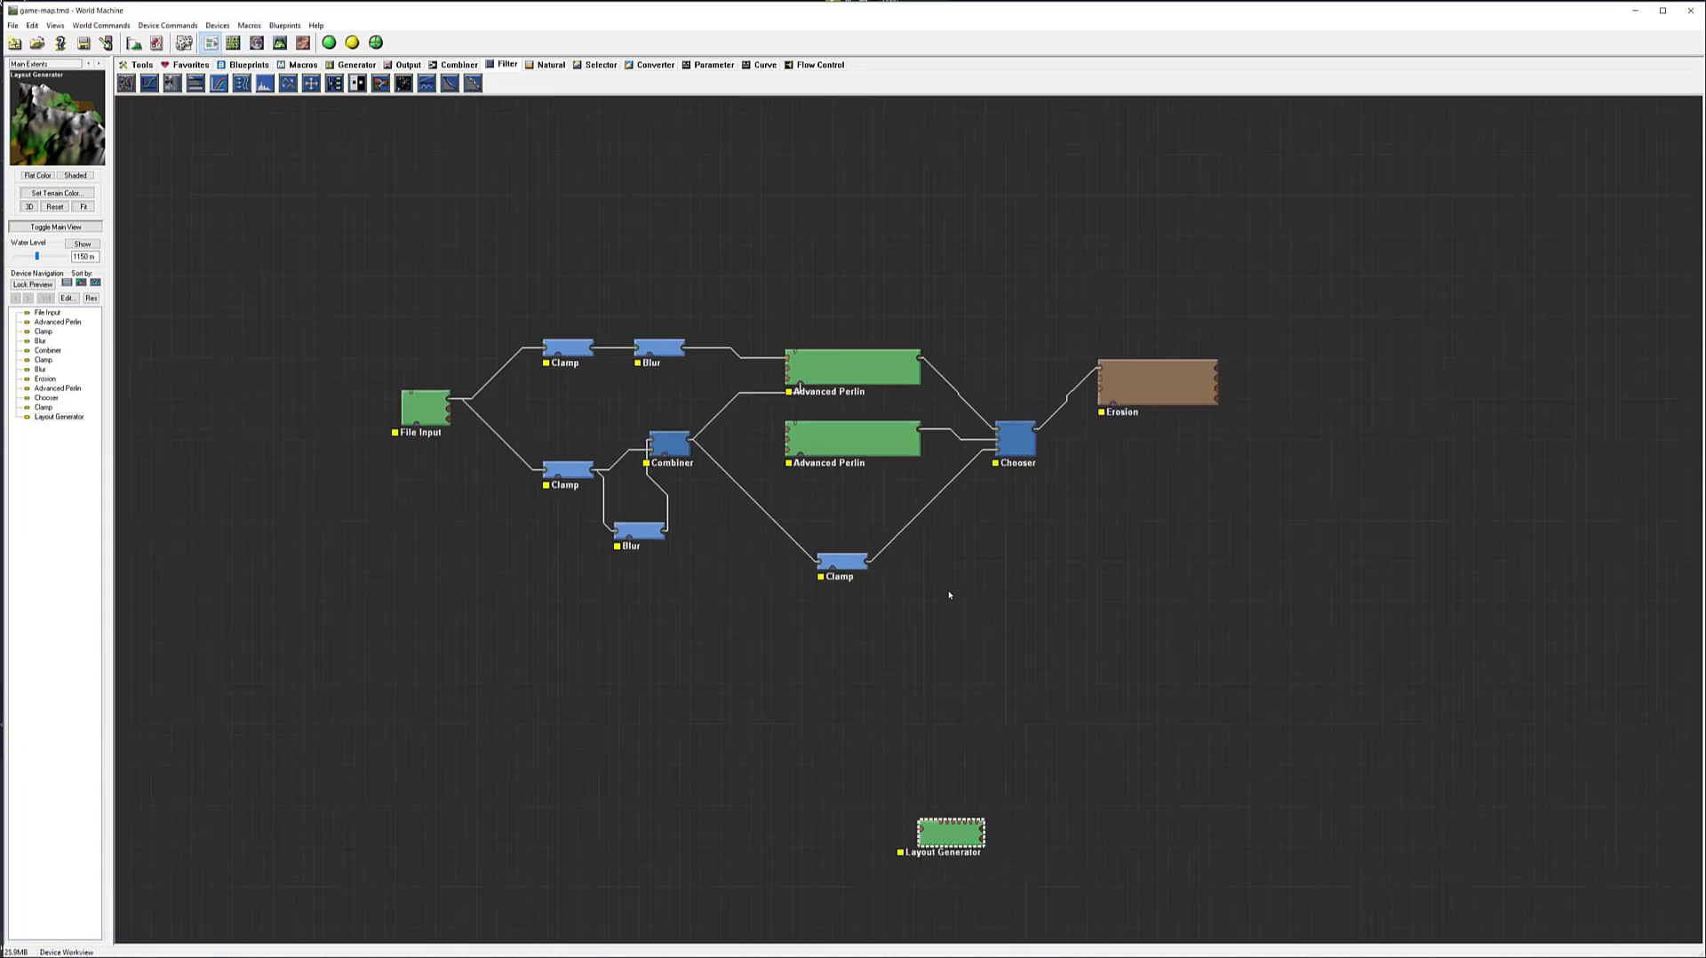
drag(928, 815, 950, 591)
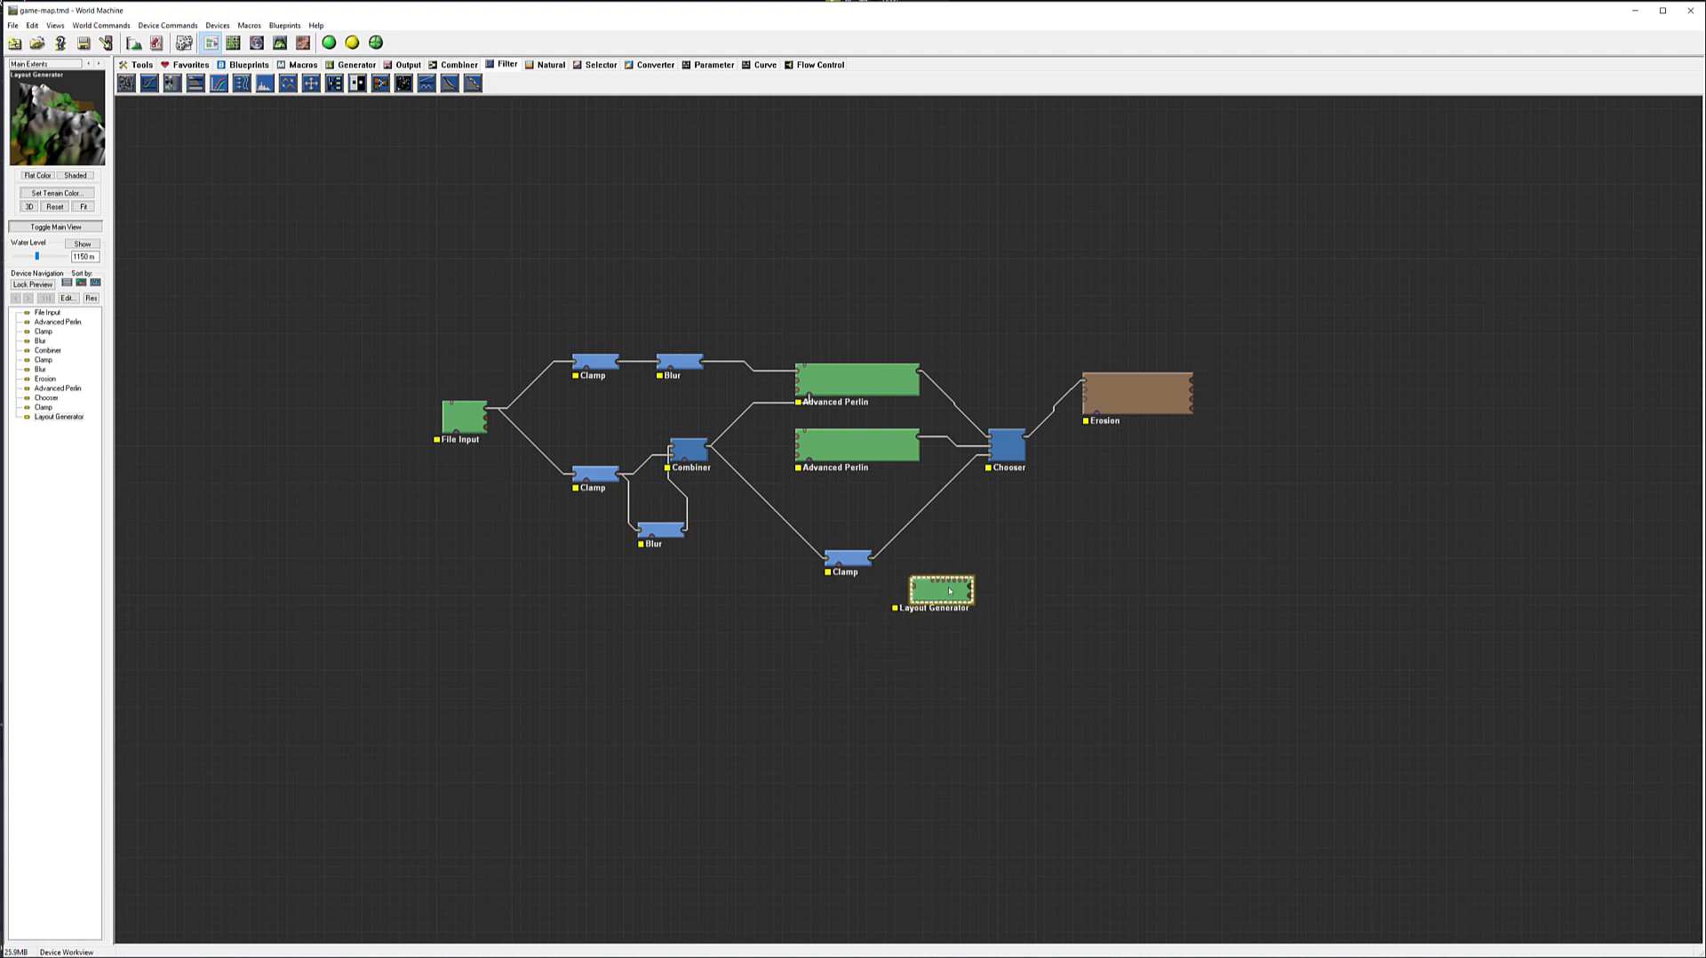
Step: Rearrange the network by raising the Chooser, moving Erosion farther right and level with it, and placing the Layout Generator below the Chooser
click(863, 384)
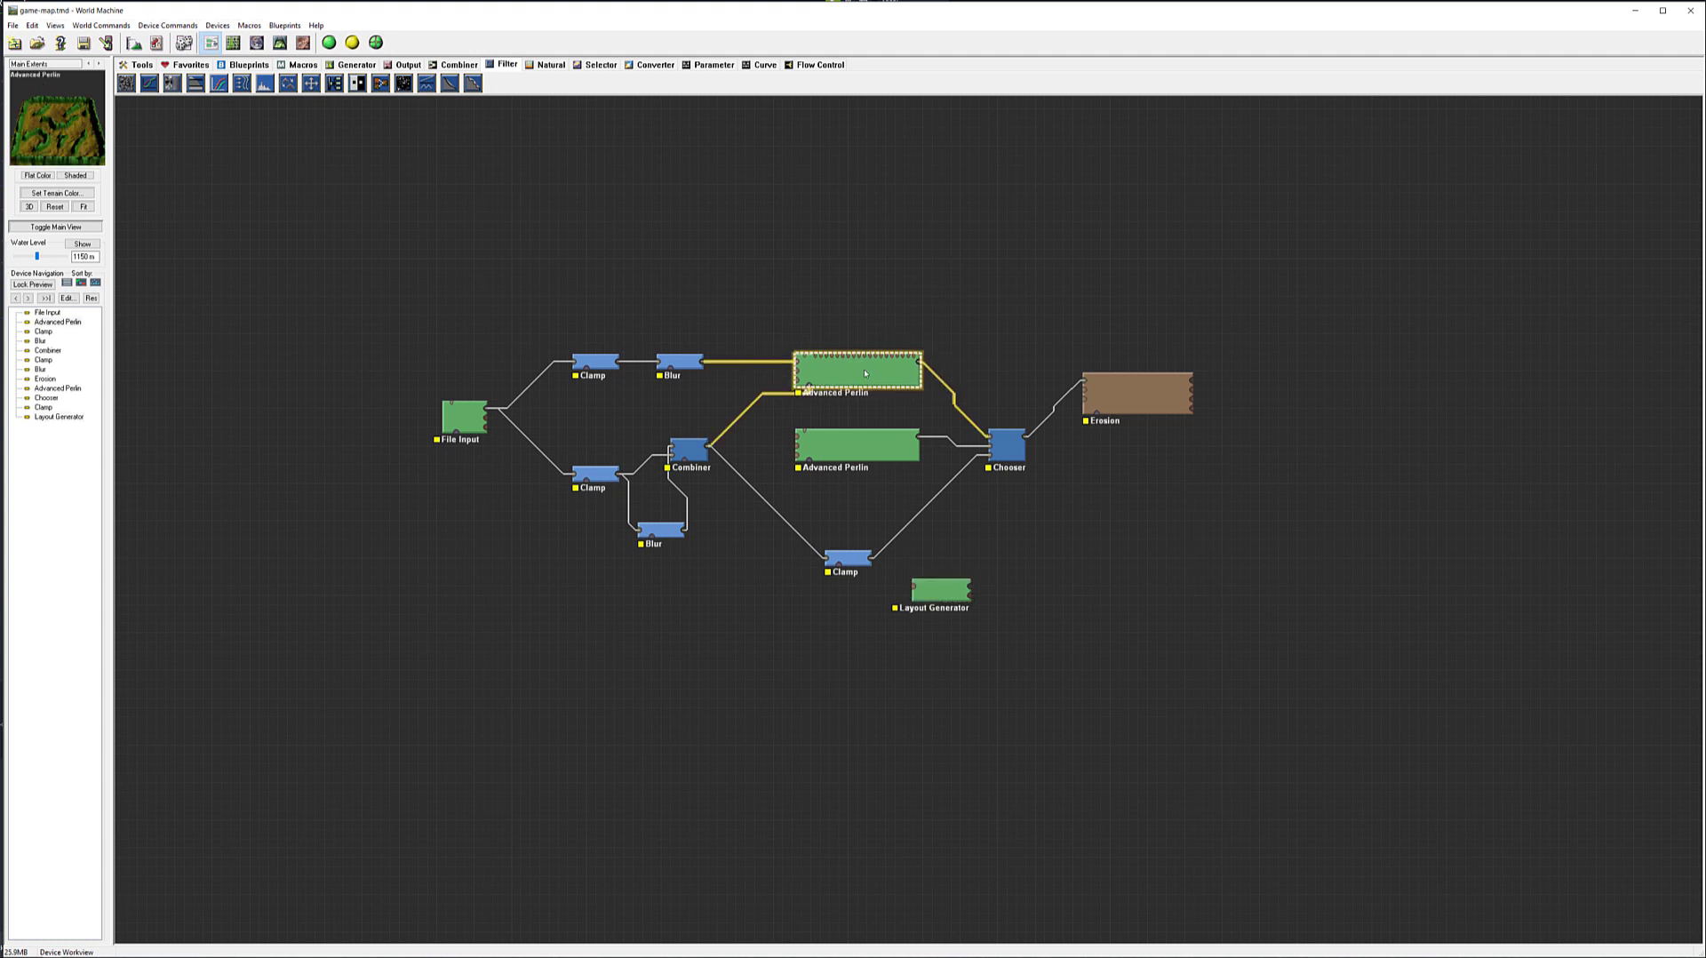
drag(892, 445, 884, 445)
click(1150, 385)
drag(1150, 385, 1299, 376)
drag(941, 590, 1025, 561)
drag(1295, 389, 1222, 397)
click(1006, 445)
drag(1005, 436, 1003, 417)
click(1198, 384)
drag(1198, 383, 1179, 431)
click(1027, 562)
drag(1027, 562, 1016, 552)
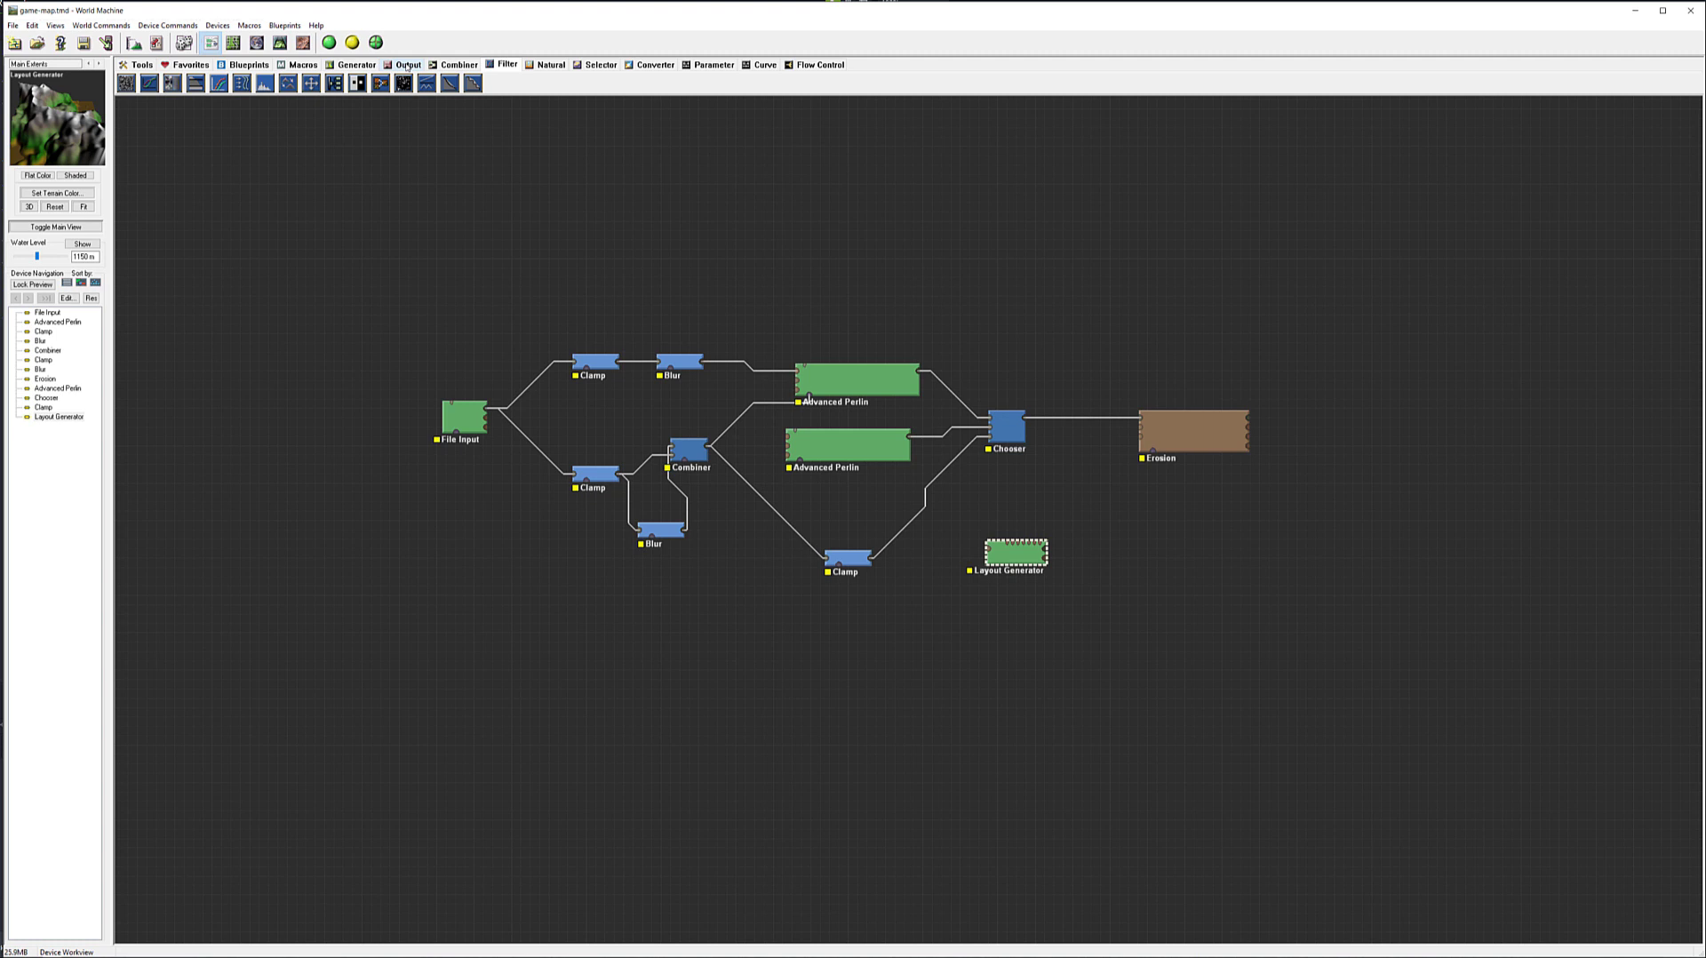
Step: Add a second Erosion device, connect the Layout Generator's output to its input, and space the two devices apart
click(352, 66)
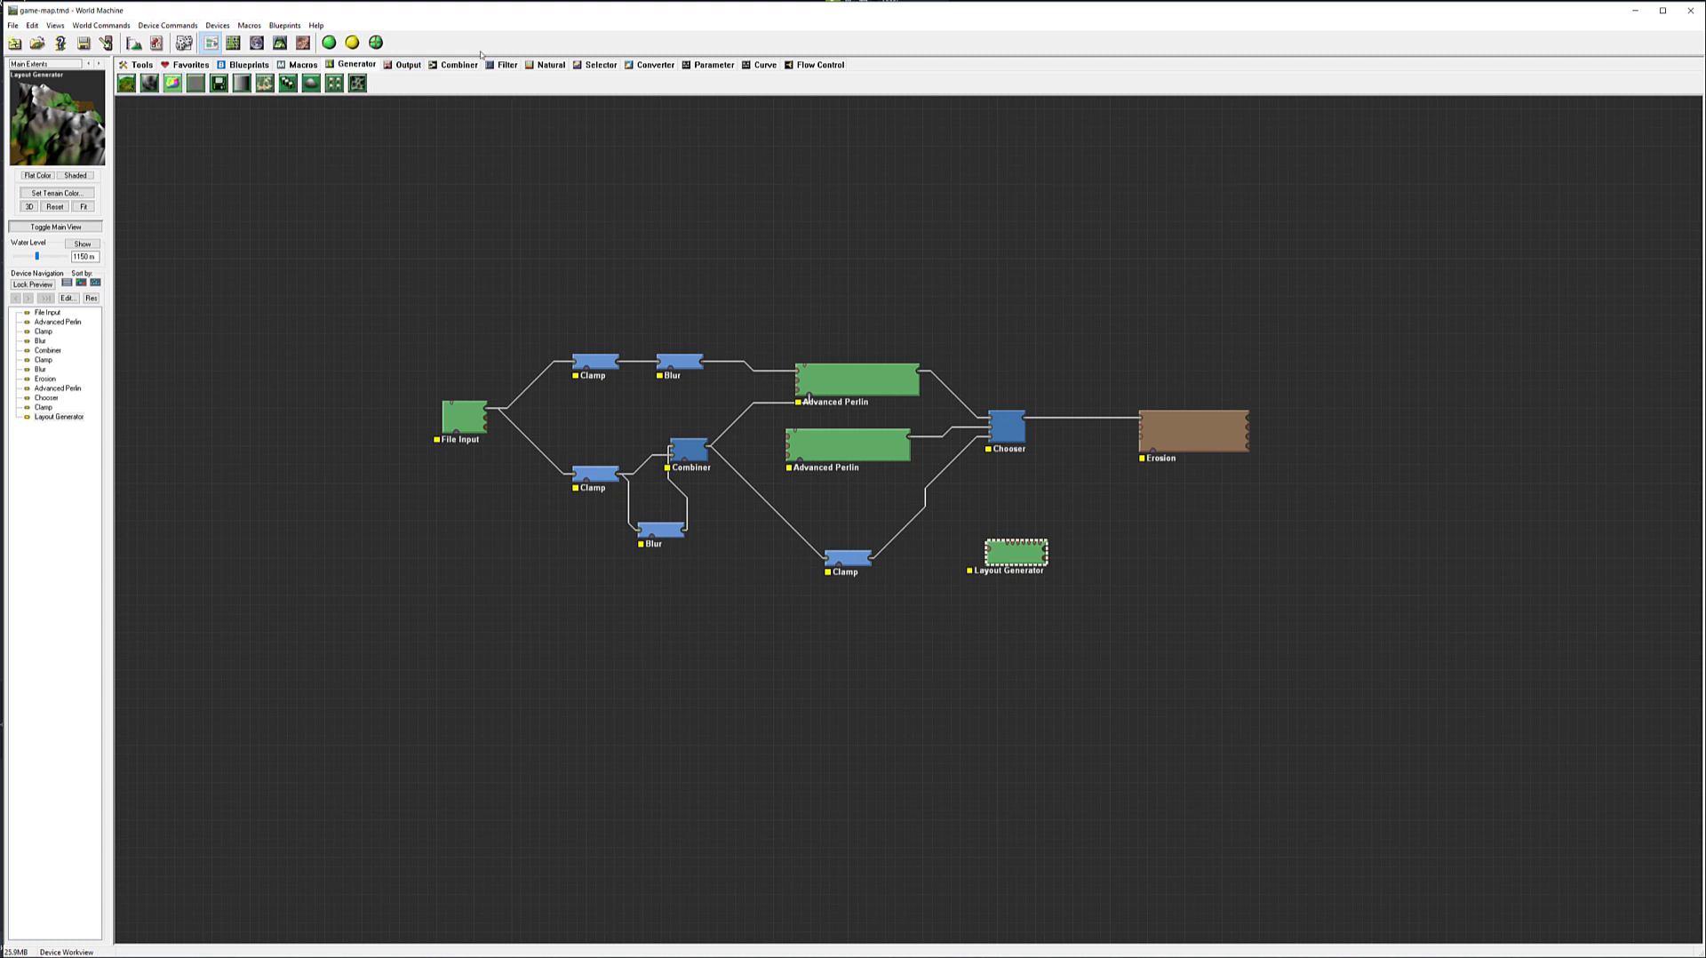
click(536, 64)
click(149, 82)
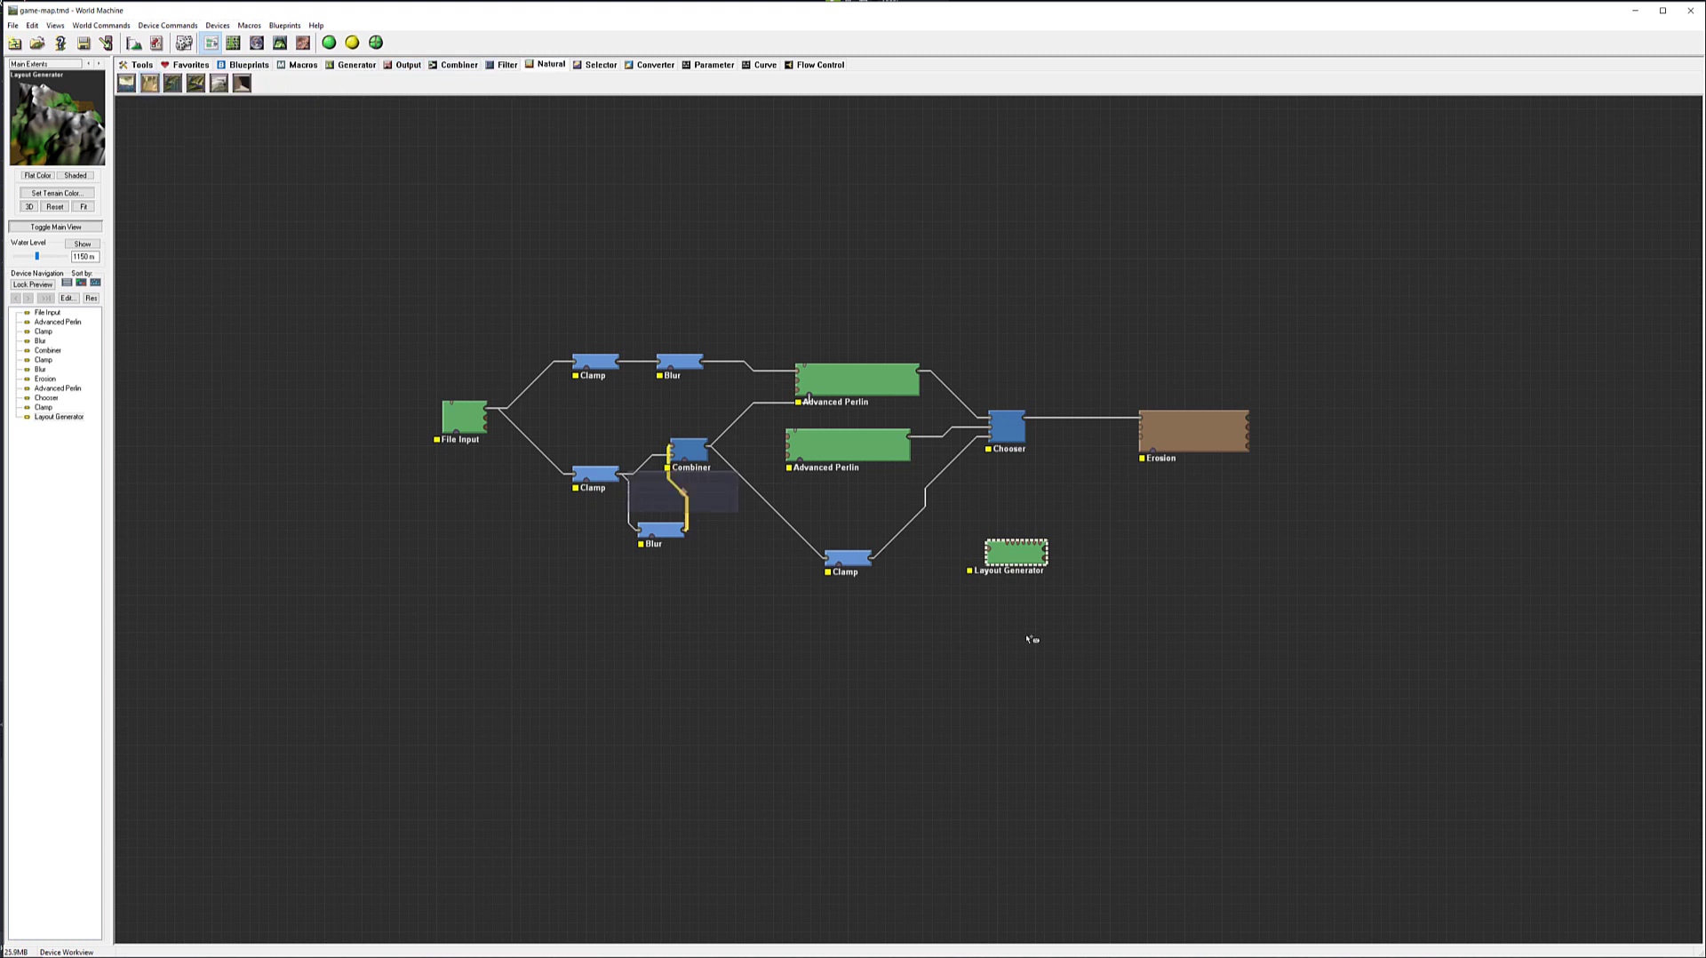
click(1171, 560)
drag(1048, 548, 1118, 541)
click(1171, 557)
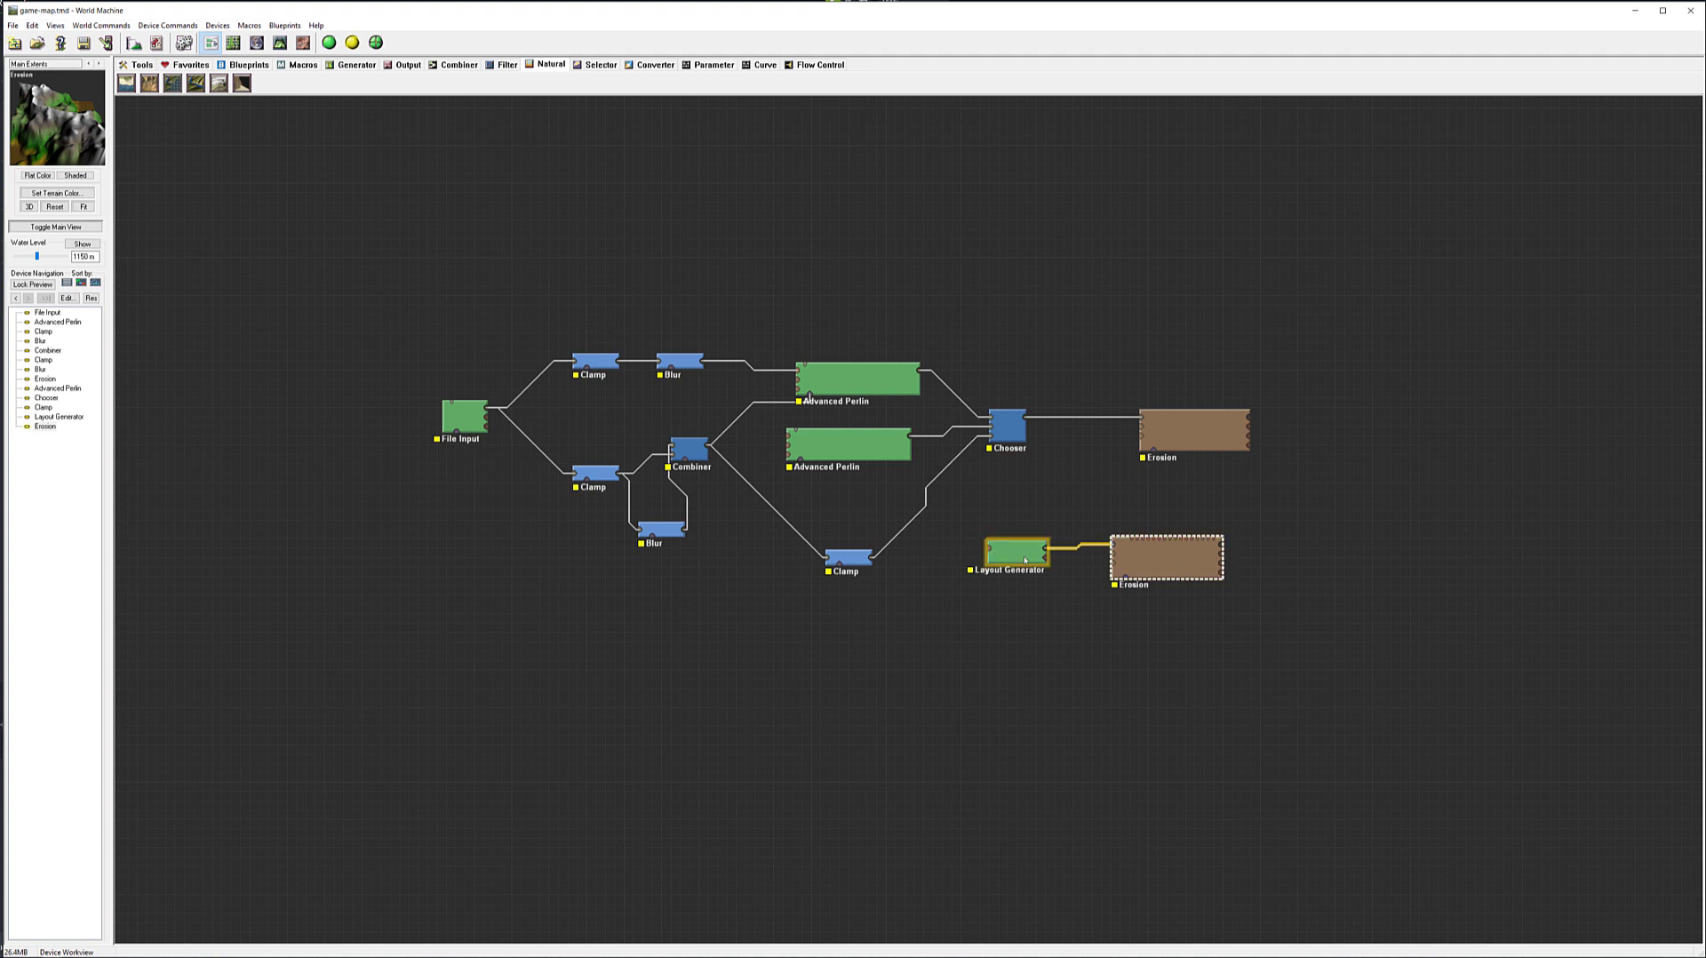
drag(1022, 558, 996, 557)
Step: Configure the second Erosion for Channeled Erosion with base duration 160, rock hardness about 0.33, and geological-time enhancement enabled at erosive power 0.810
double_click(1167, 558)
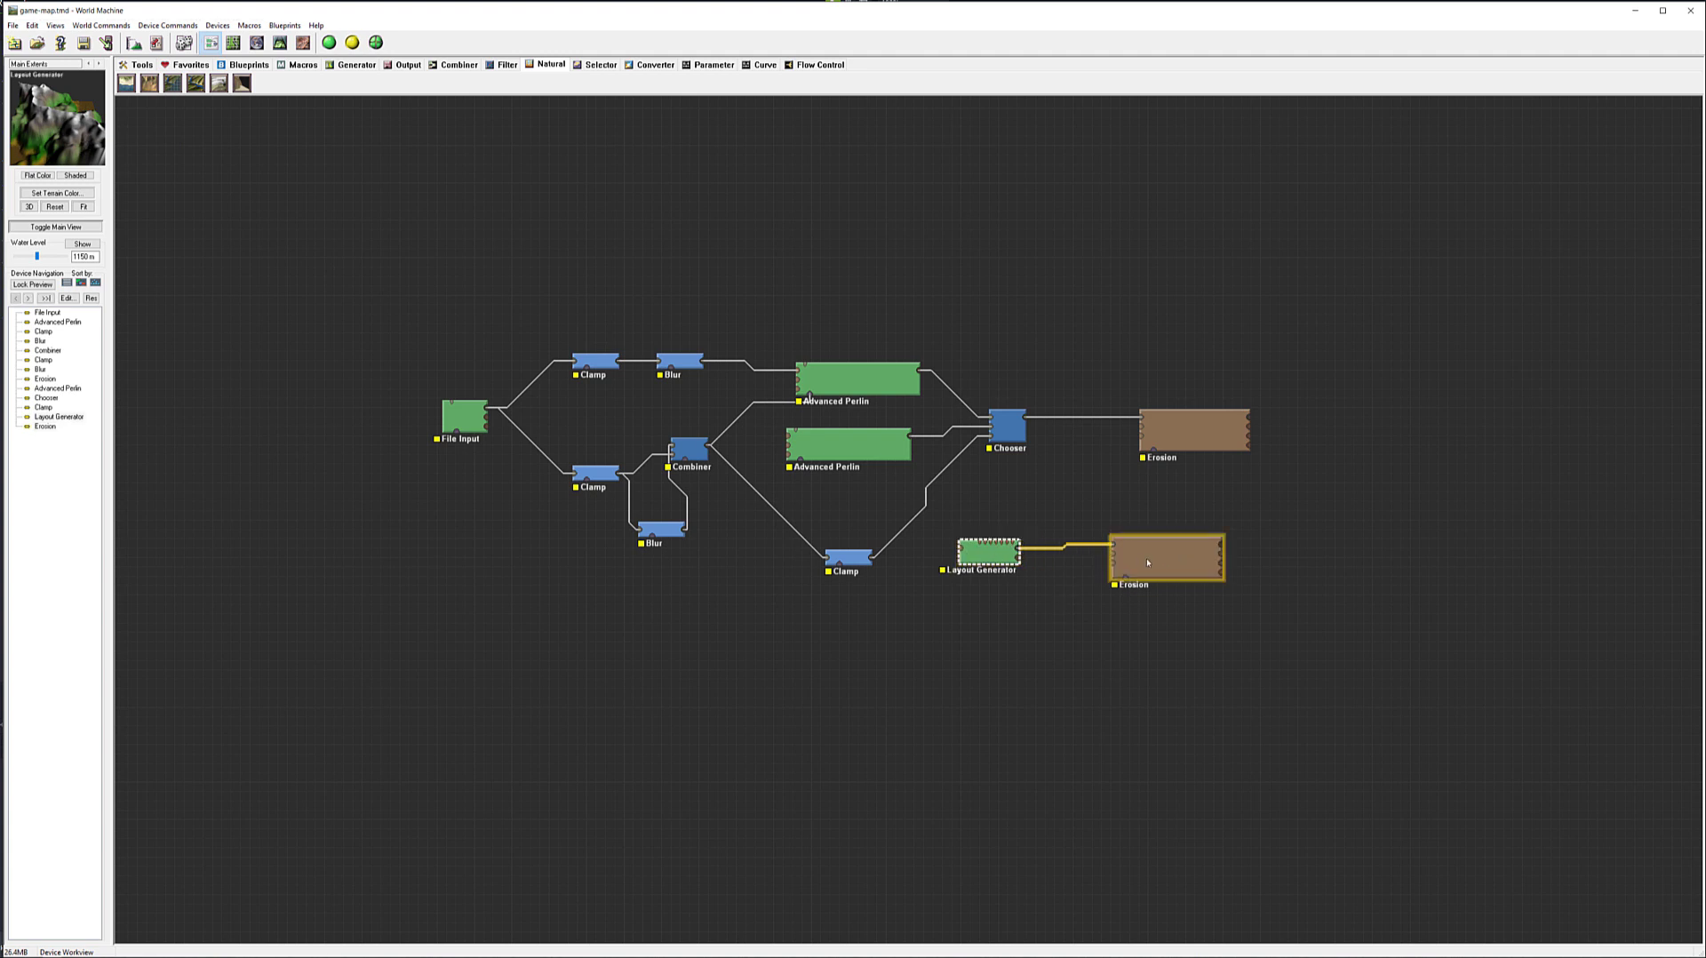
click(790, 401)
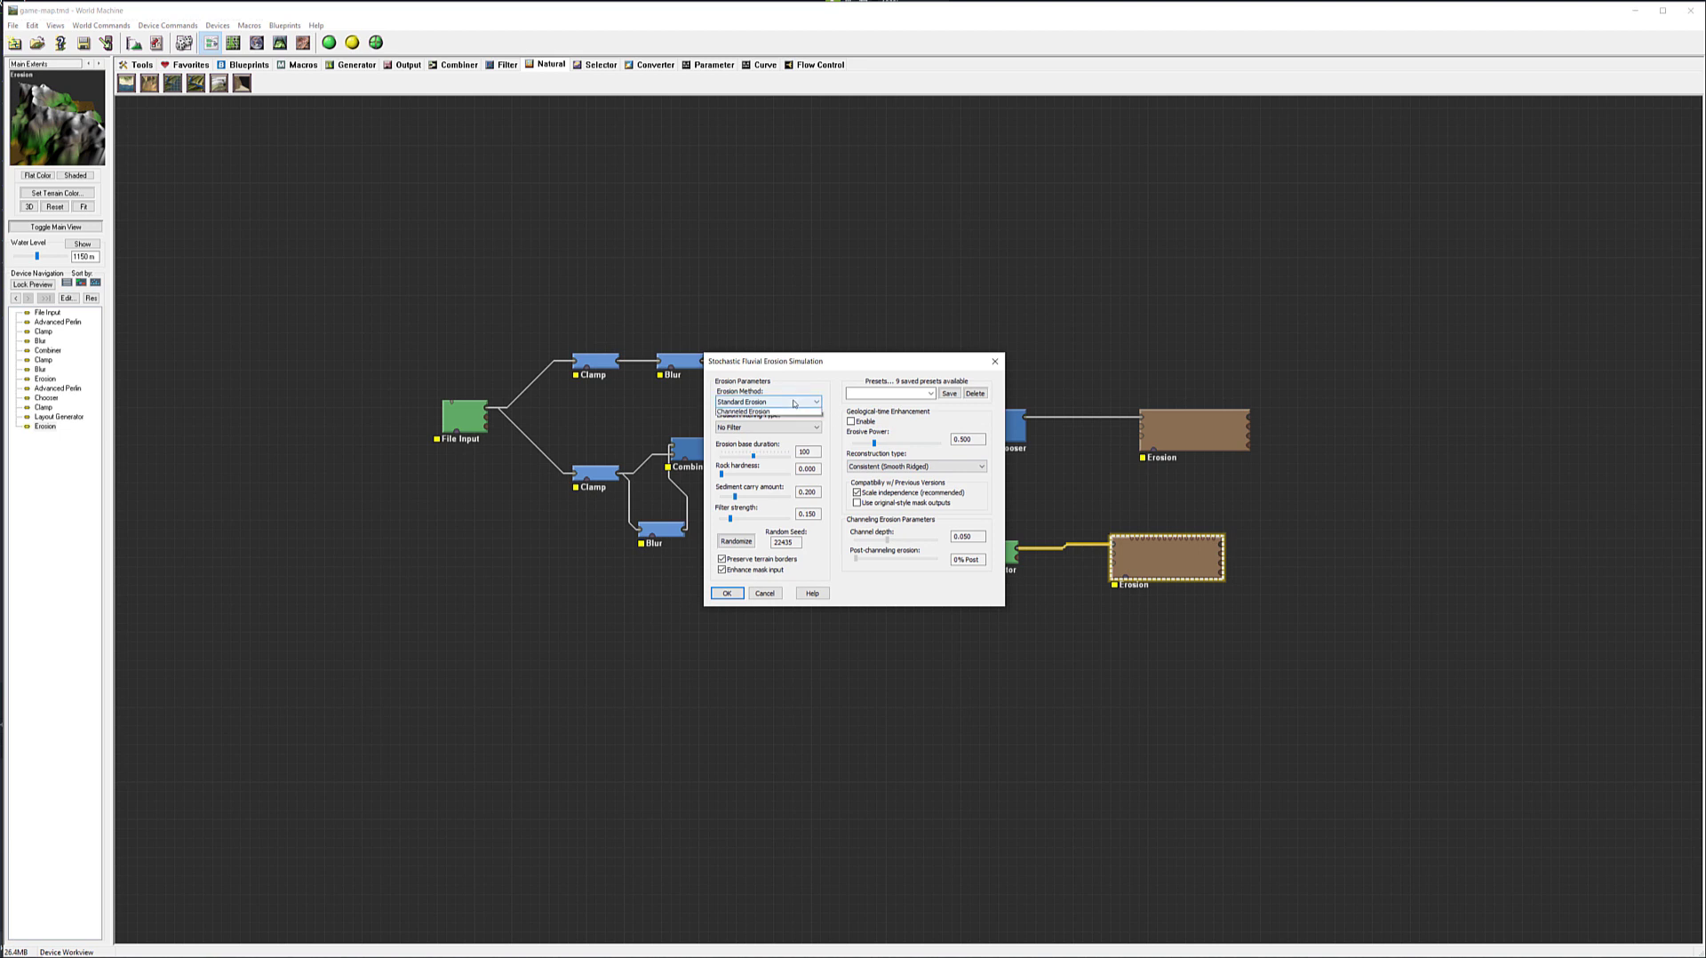
click(767, 421)
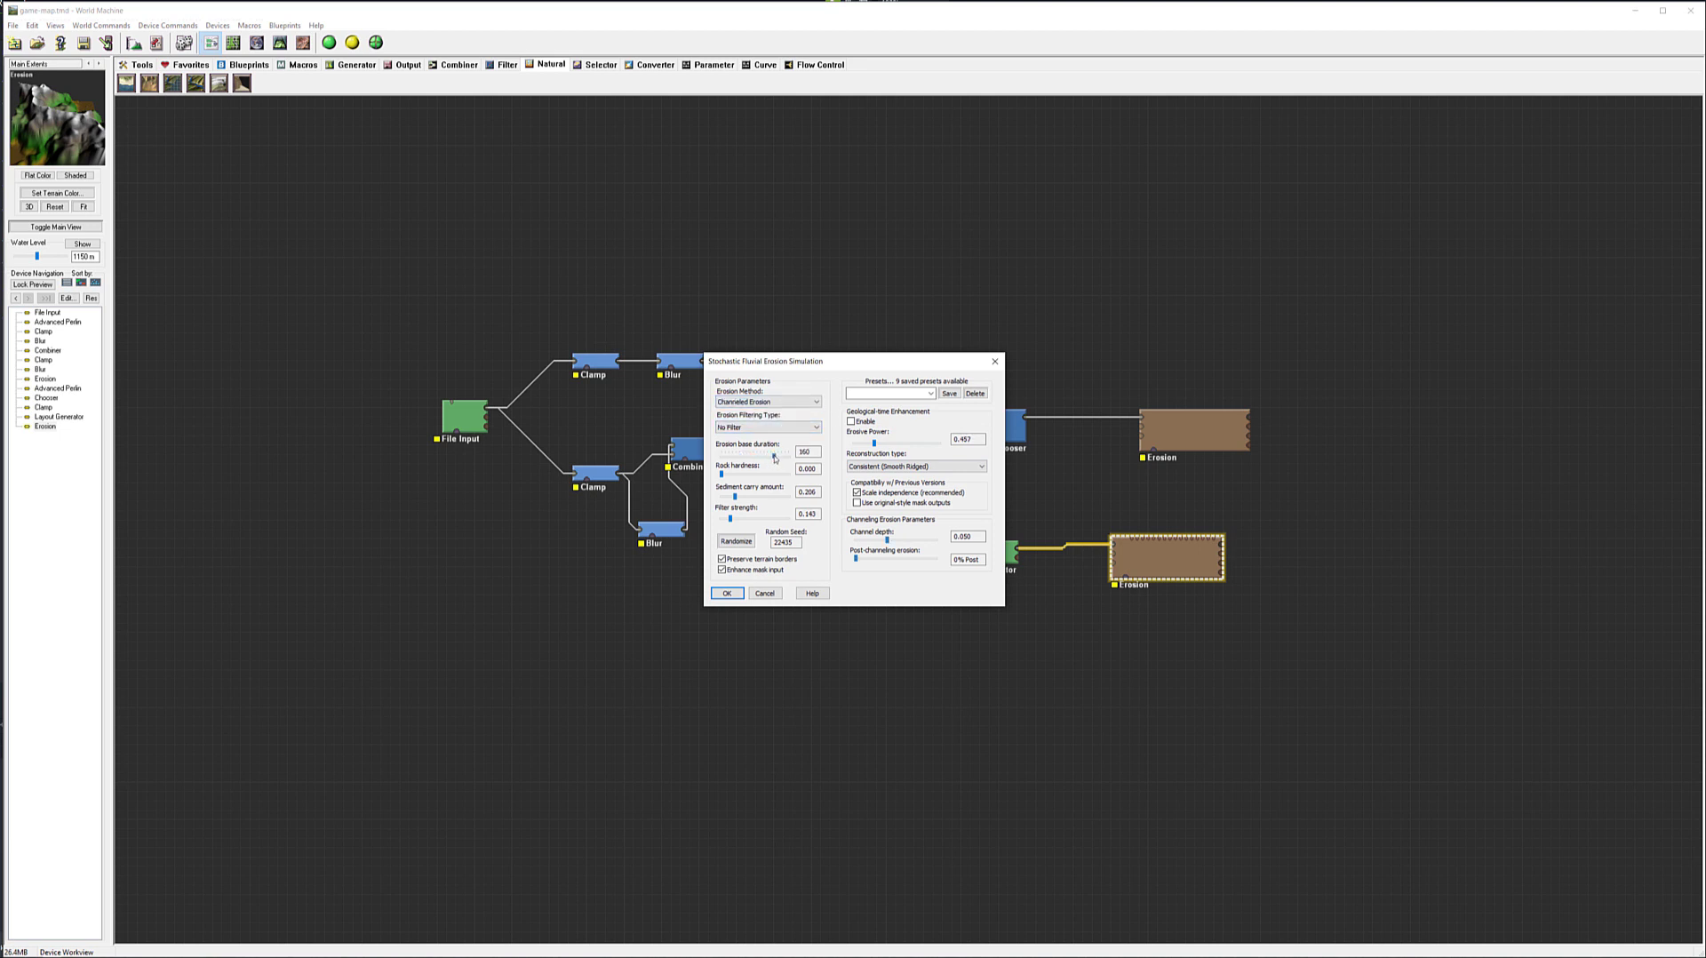
drag(874, 445, 891, 447)
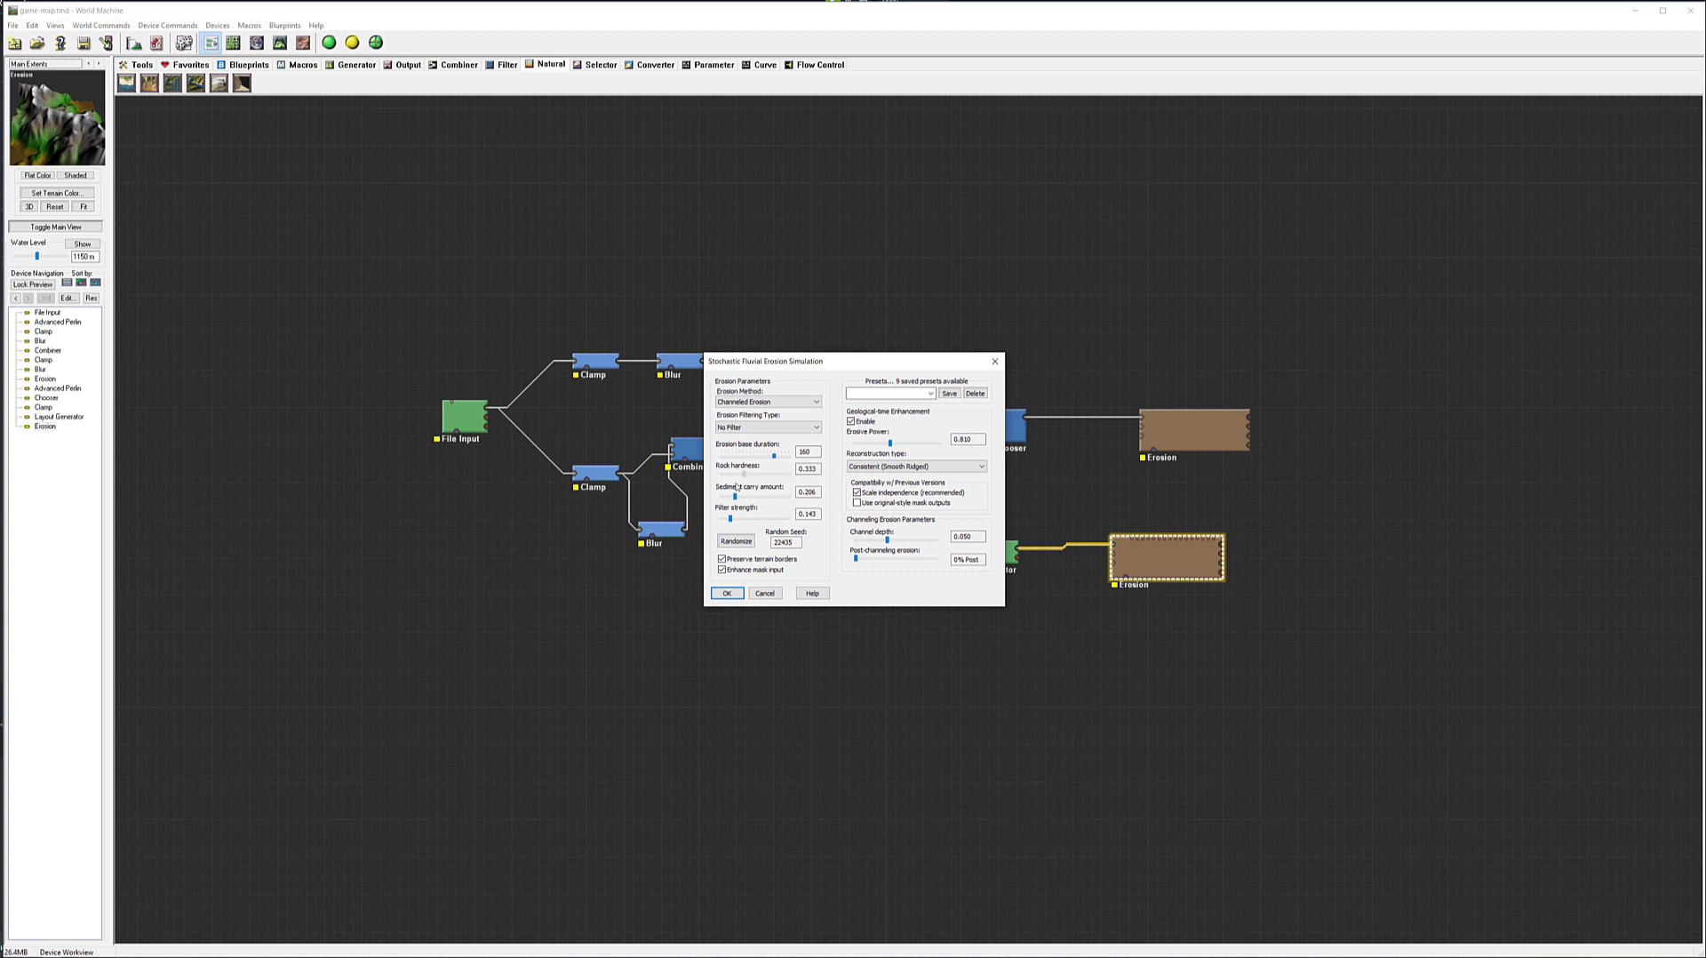
click(728, 593)
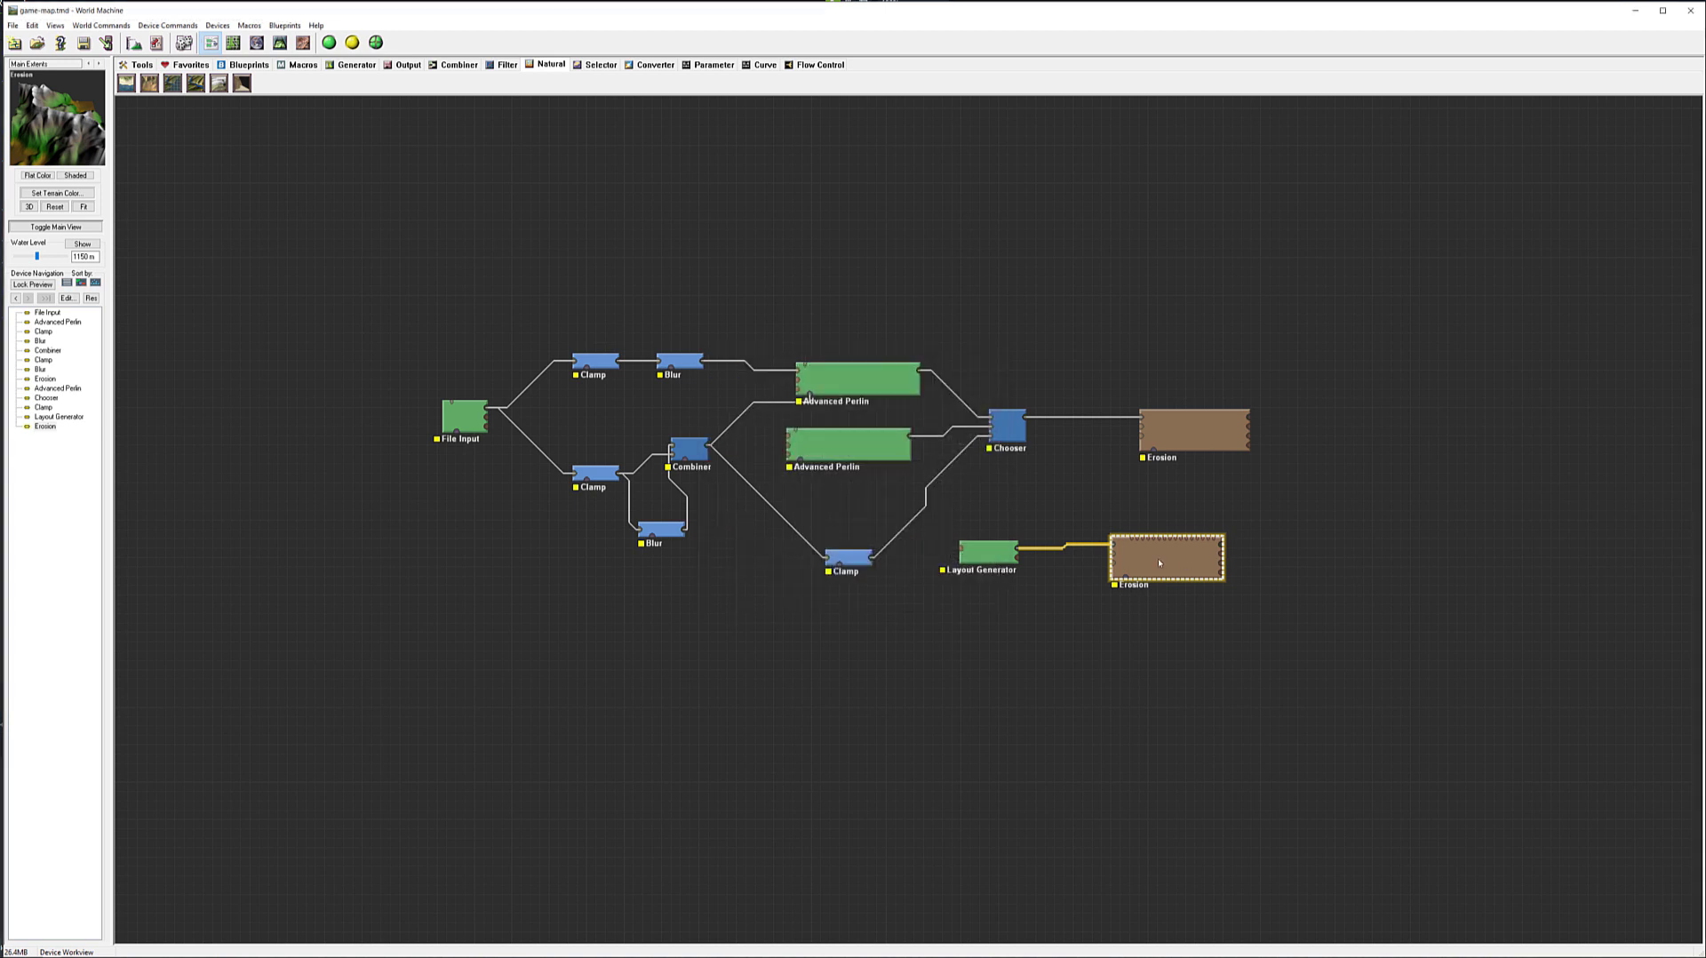
Step: Inspect the eroded ridge terrain in the 3D view from another angle
key(F4)
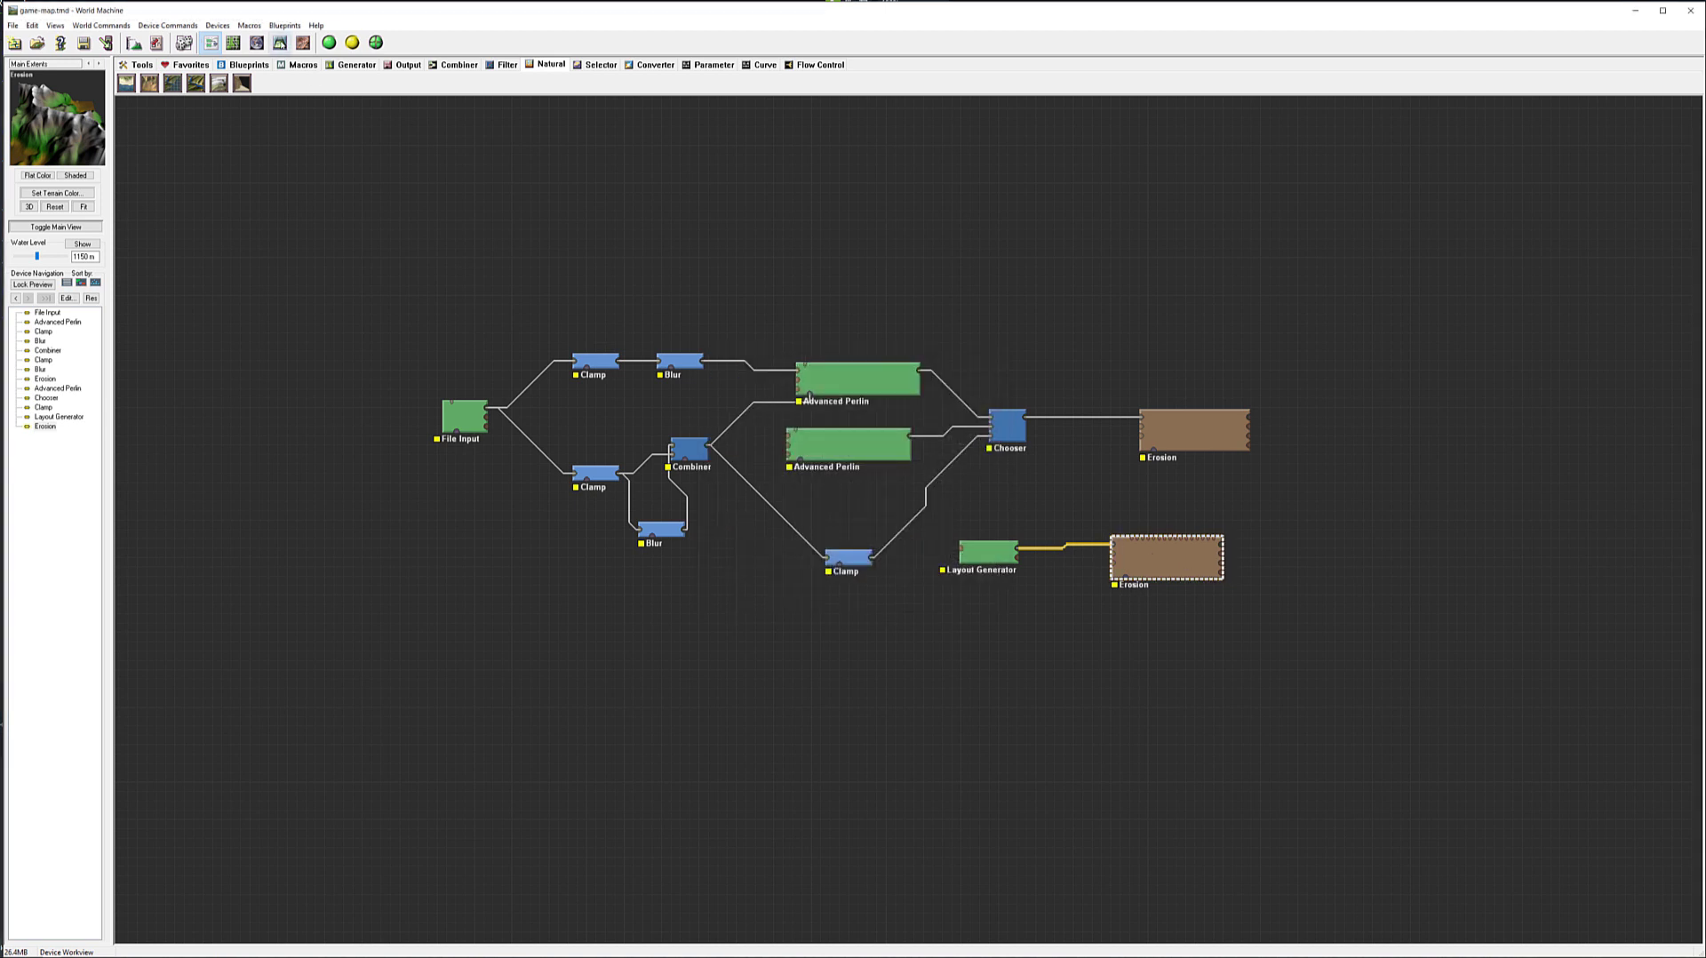
scroll(921, 491, down, 6)
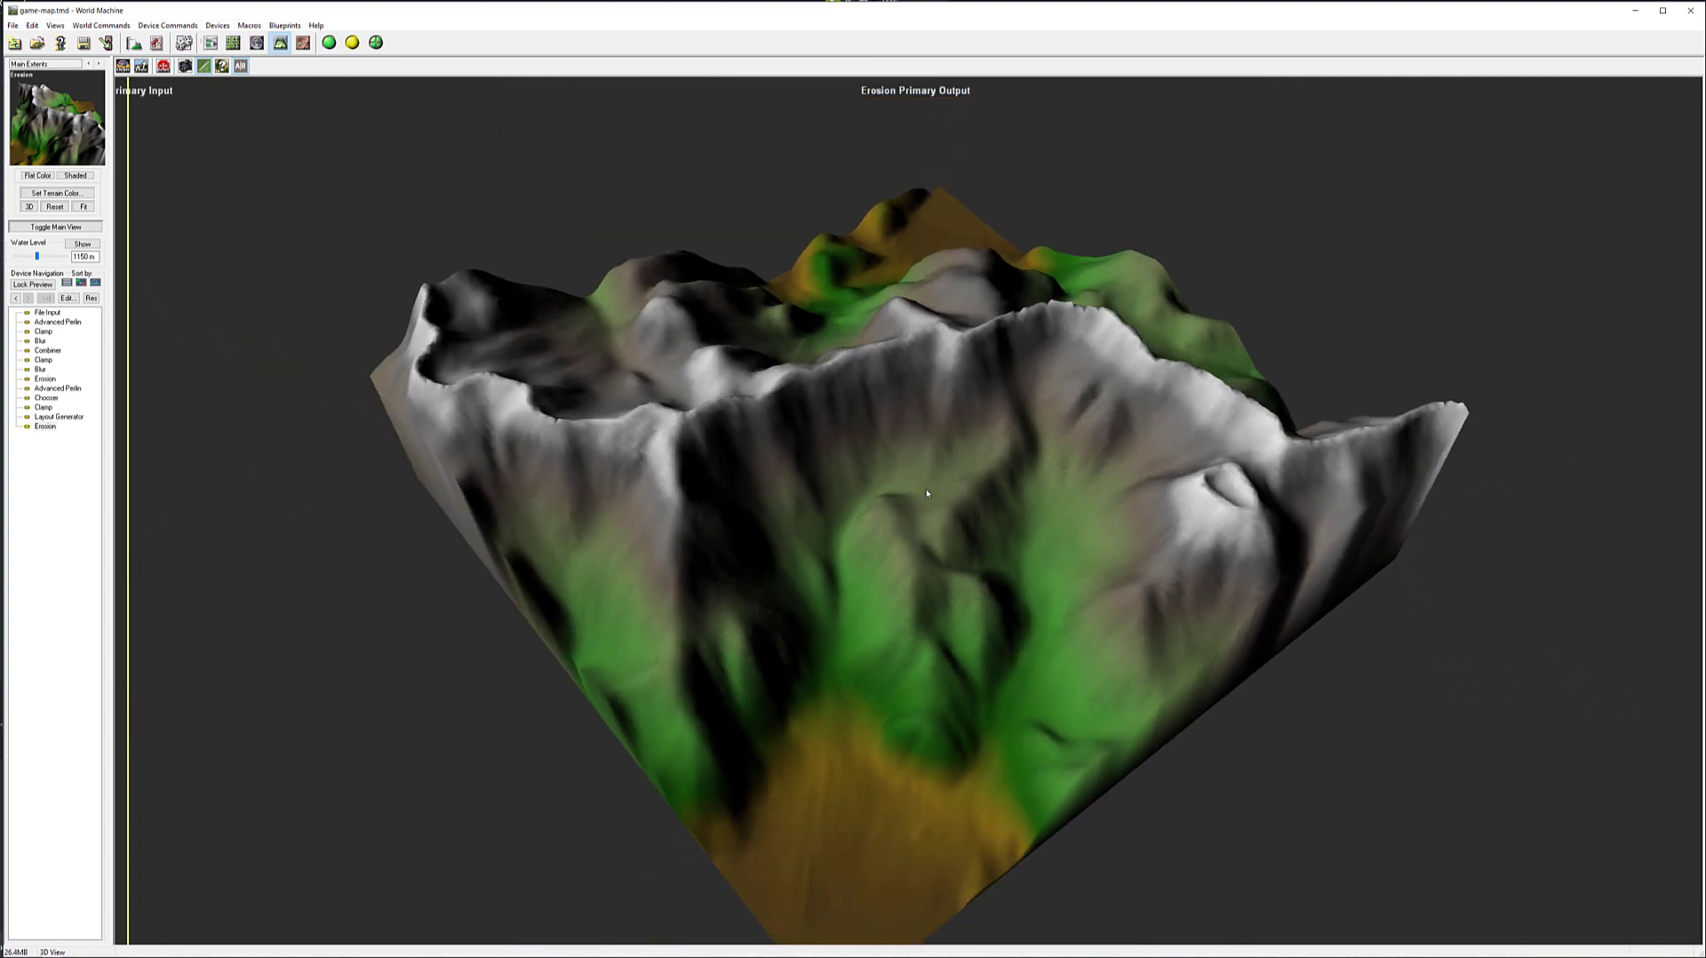
drag(917, 443, 805, 437)
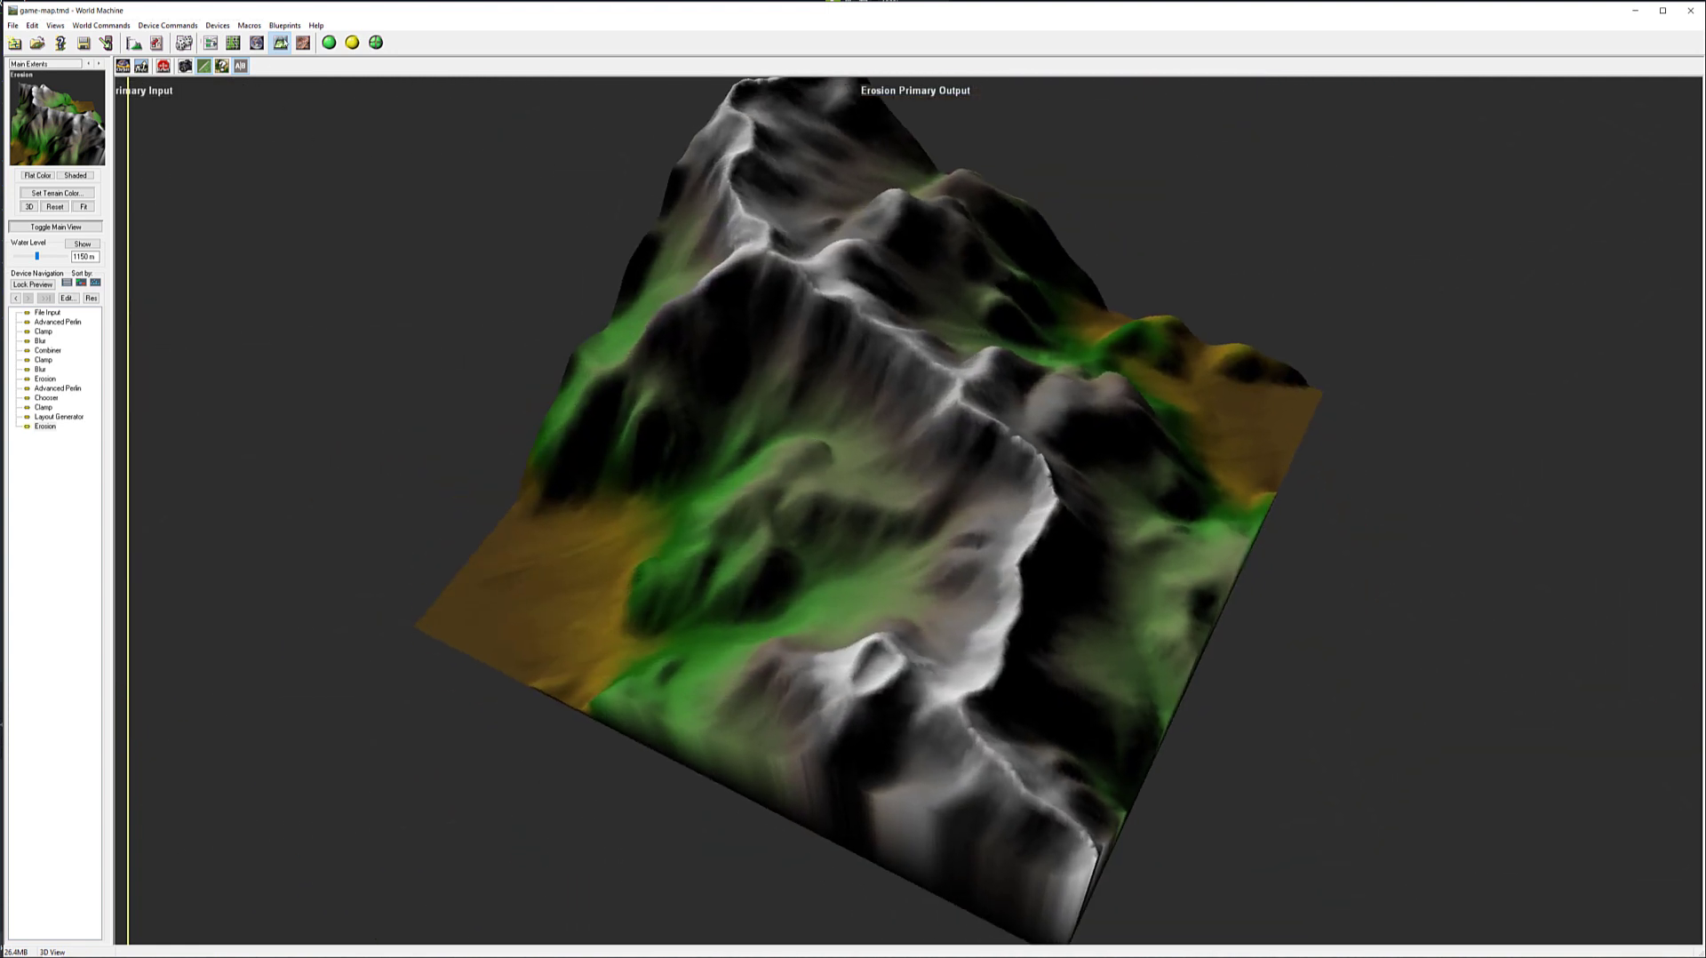
Step: Return to the device network and line up the two Erosion devices one above the other
click(211, 43)
mouse_move(1180, 436)
mouse_down()
mouse_move(1106, 435)
mouse_move(1160, 435)
mouse_up()
drag(1180, 563, 1195, 553)
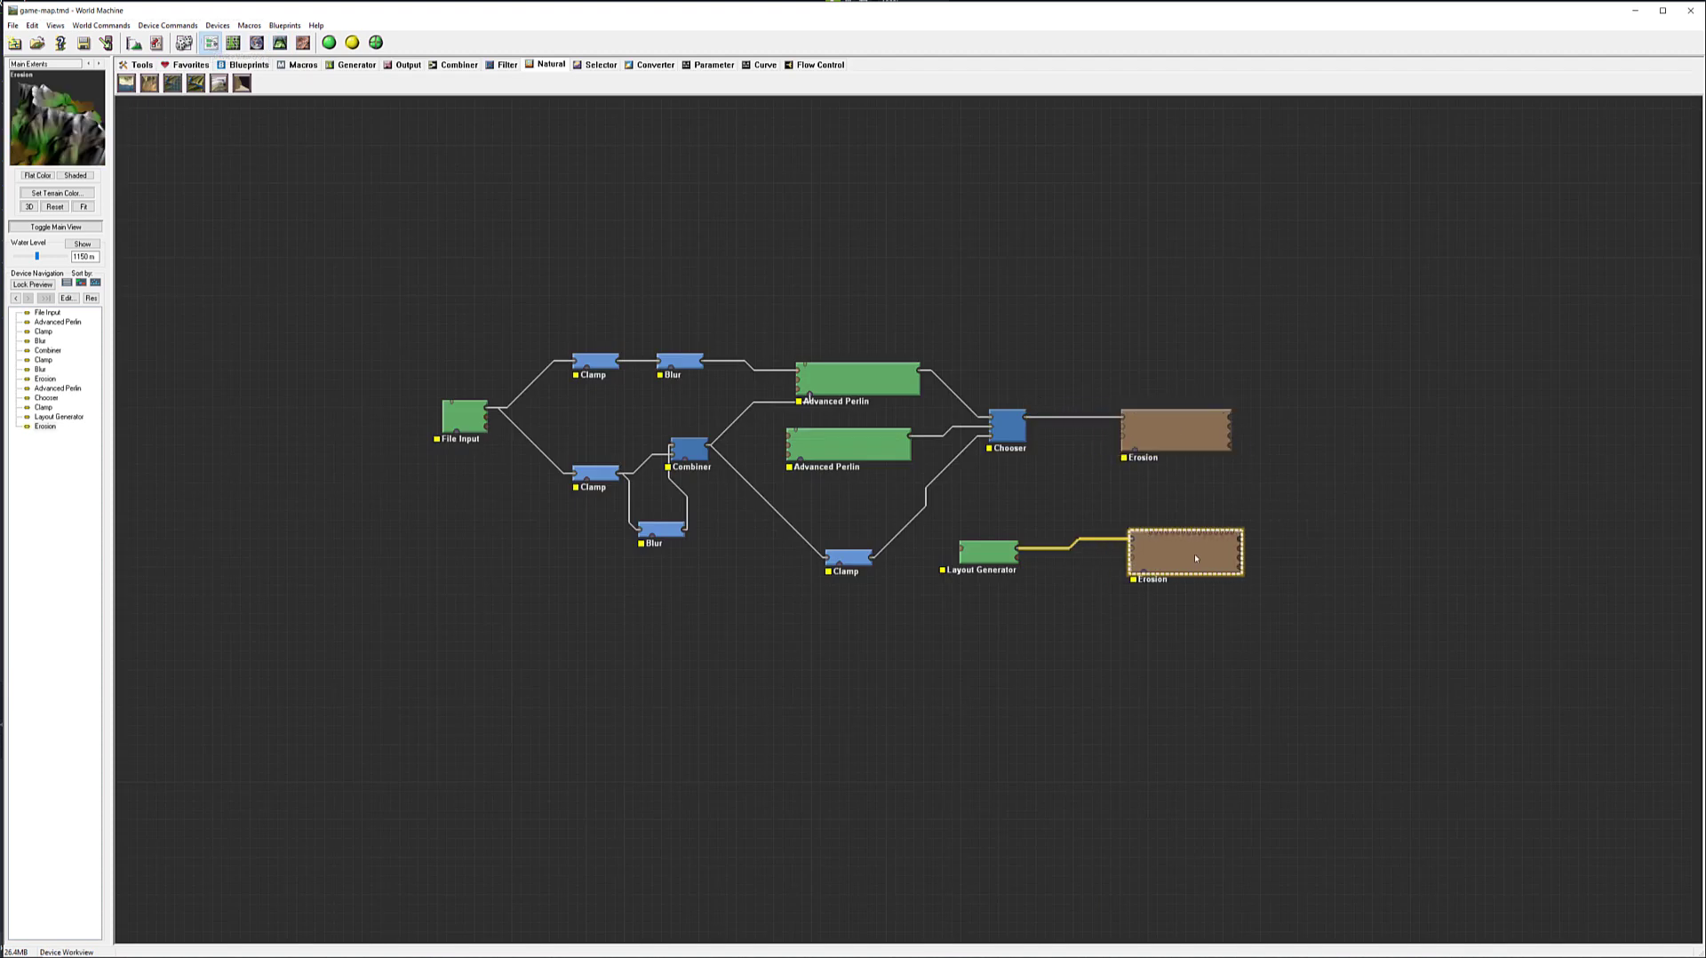
drag(1171, 428, 1180, 435)
click(1190, 547)
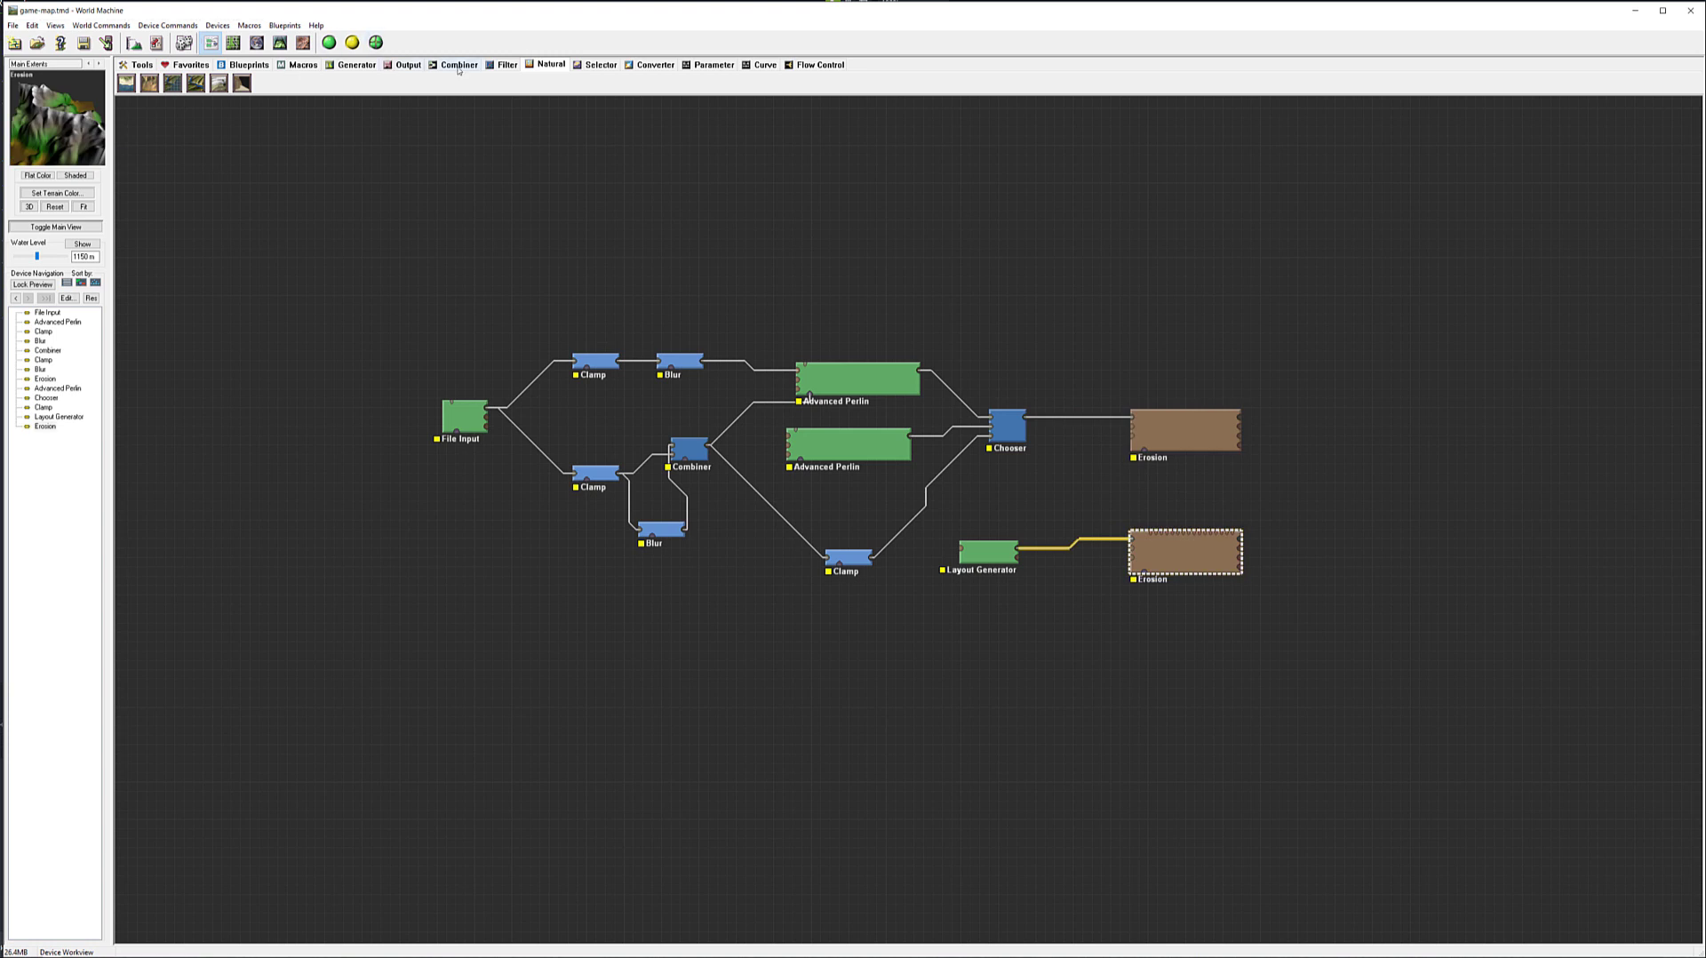
Step: Add an Inverter device beside the lower Erosion and feed it from that Erosion's primary output
click(500, 65)
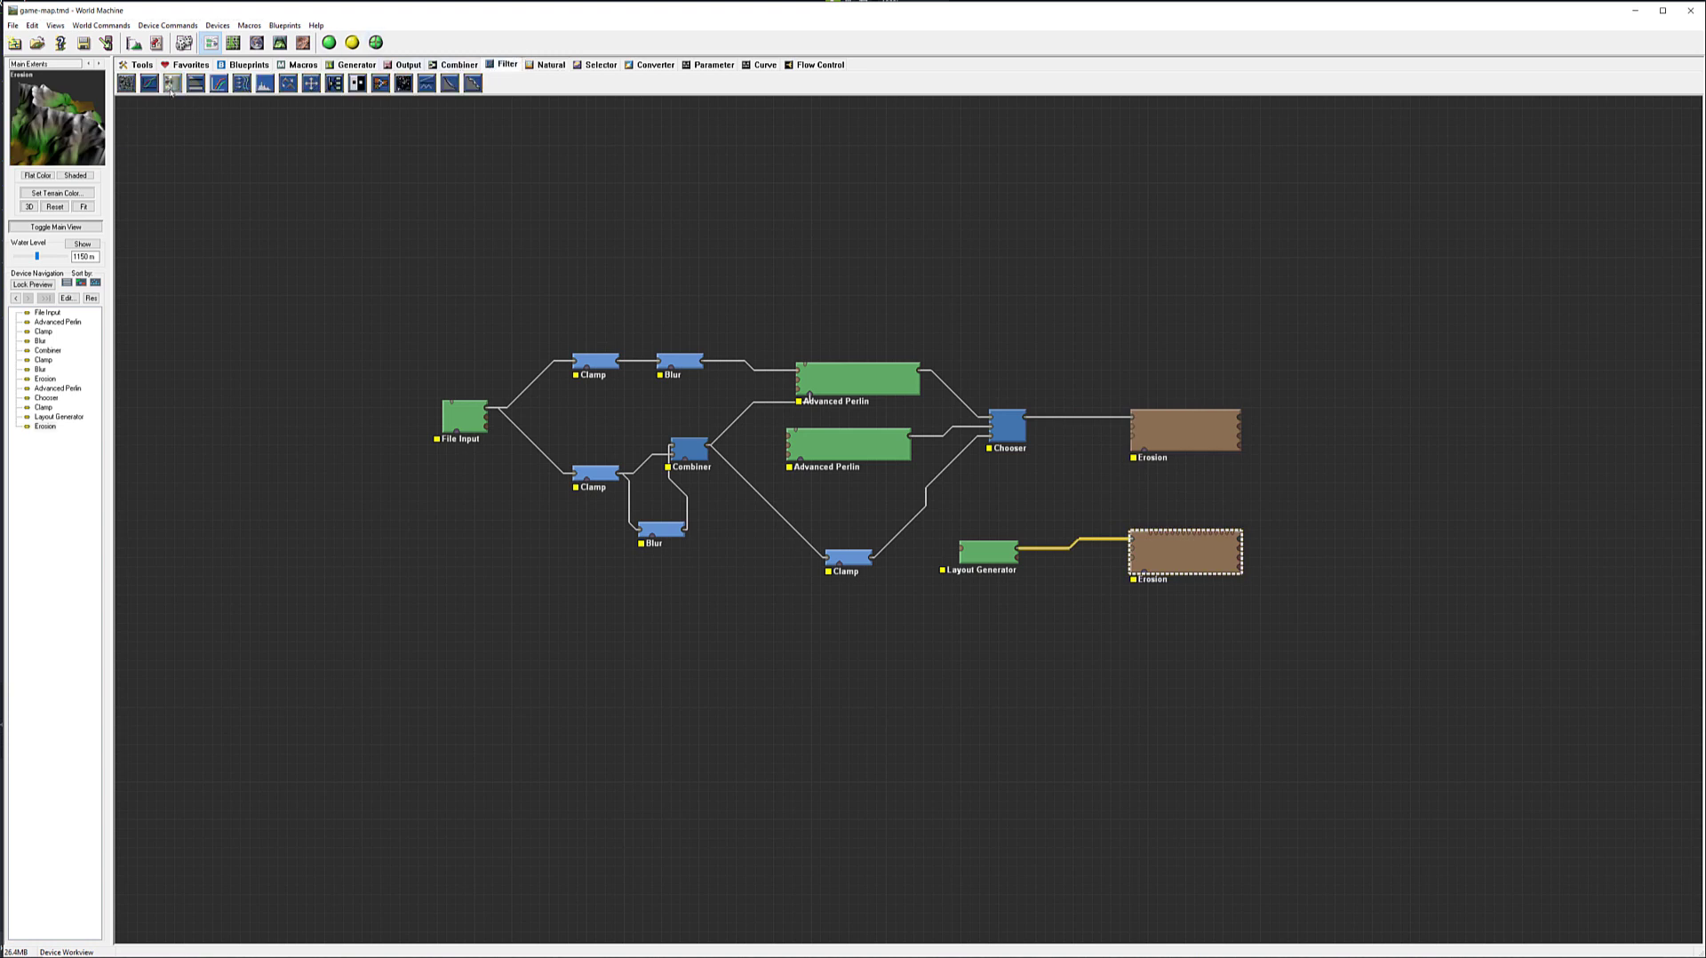
click(357, 83)
click(1280, 544)
drag(1244, 544, 1281, 548)
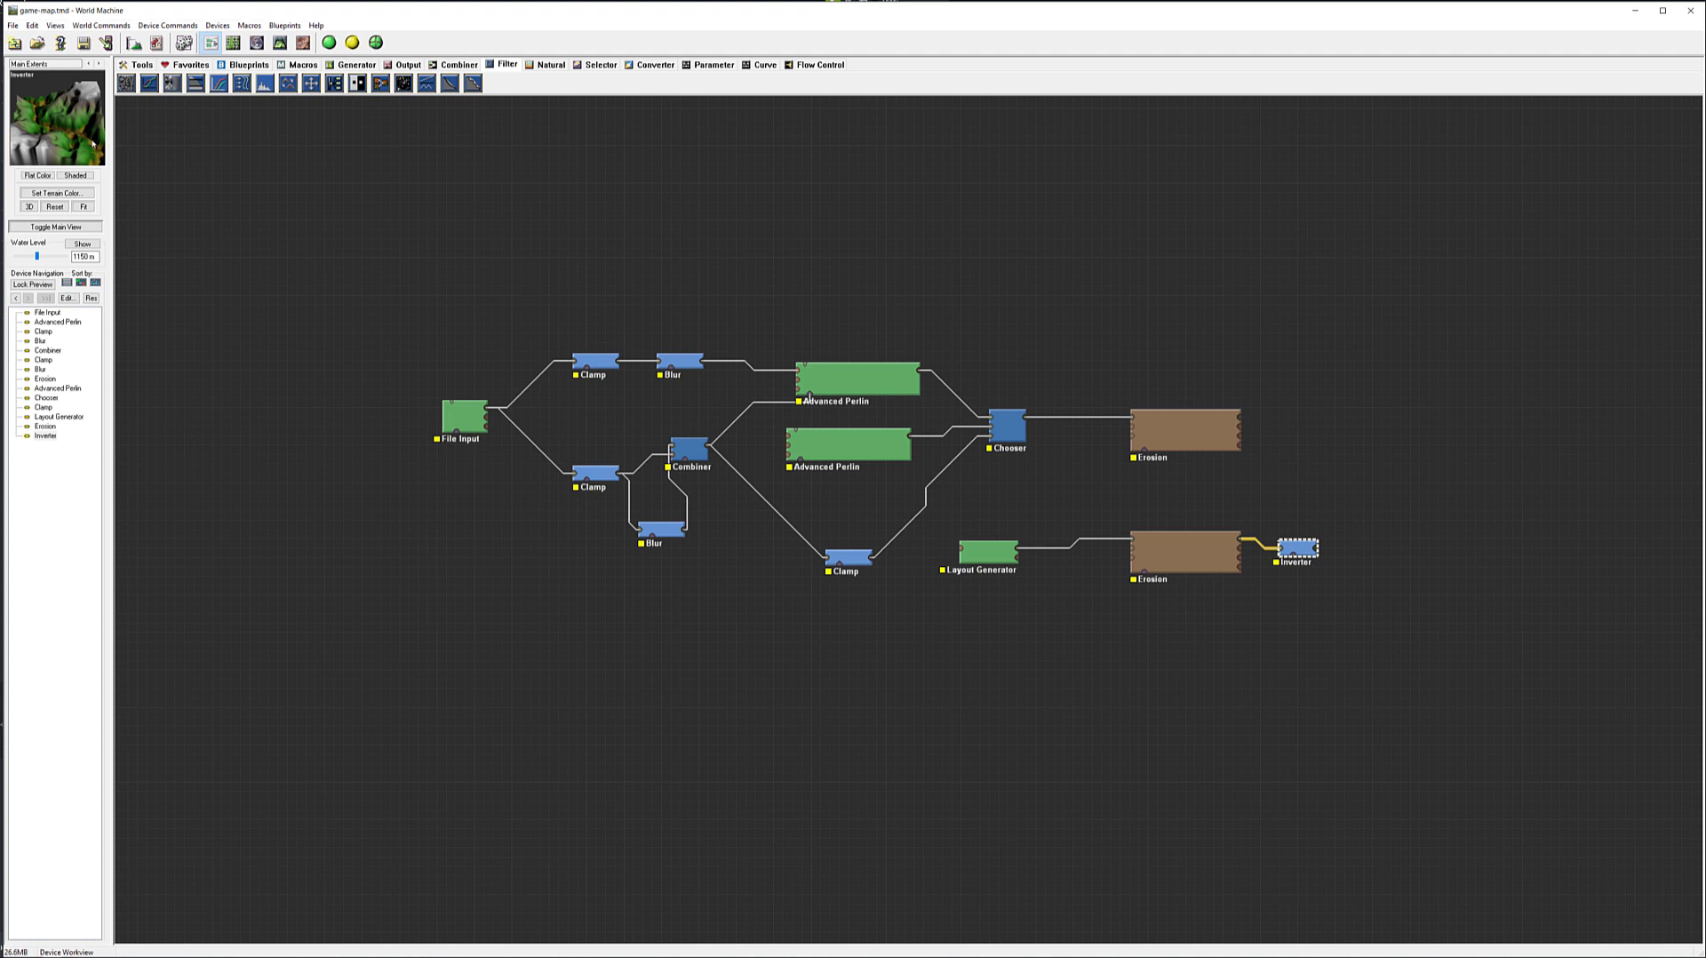
Step: Shift the upper Erosion slightly left, then add a Combiner fed by the upper Erosion and the Inverter
drag(1211, 429, 1191, 431)
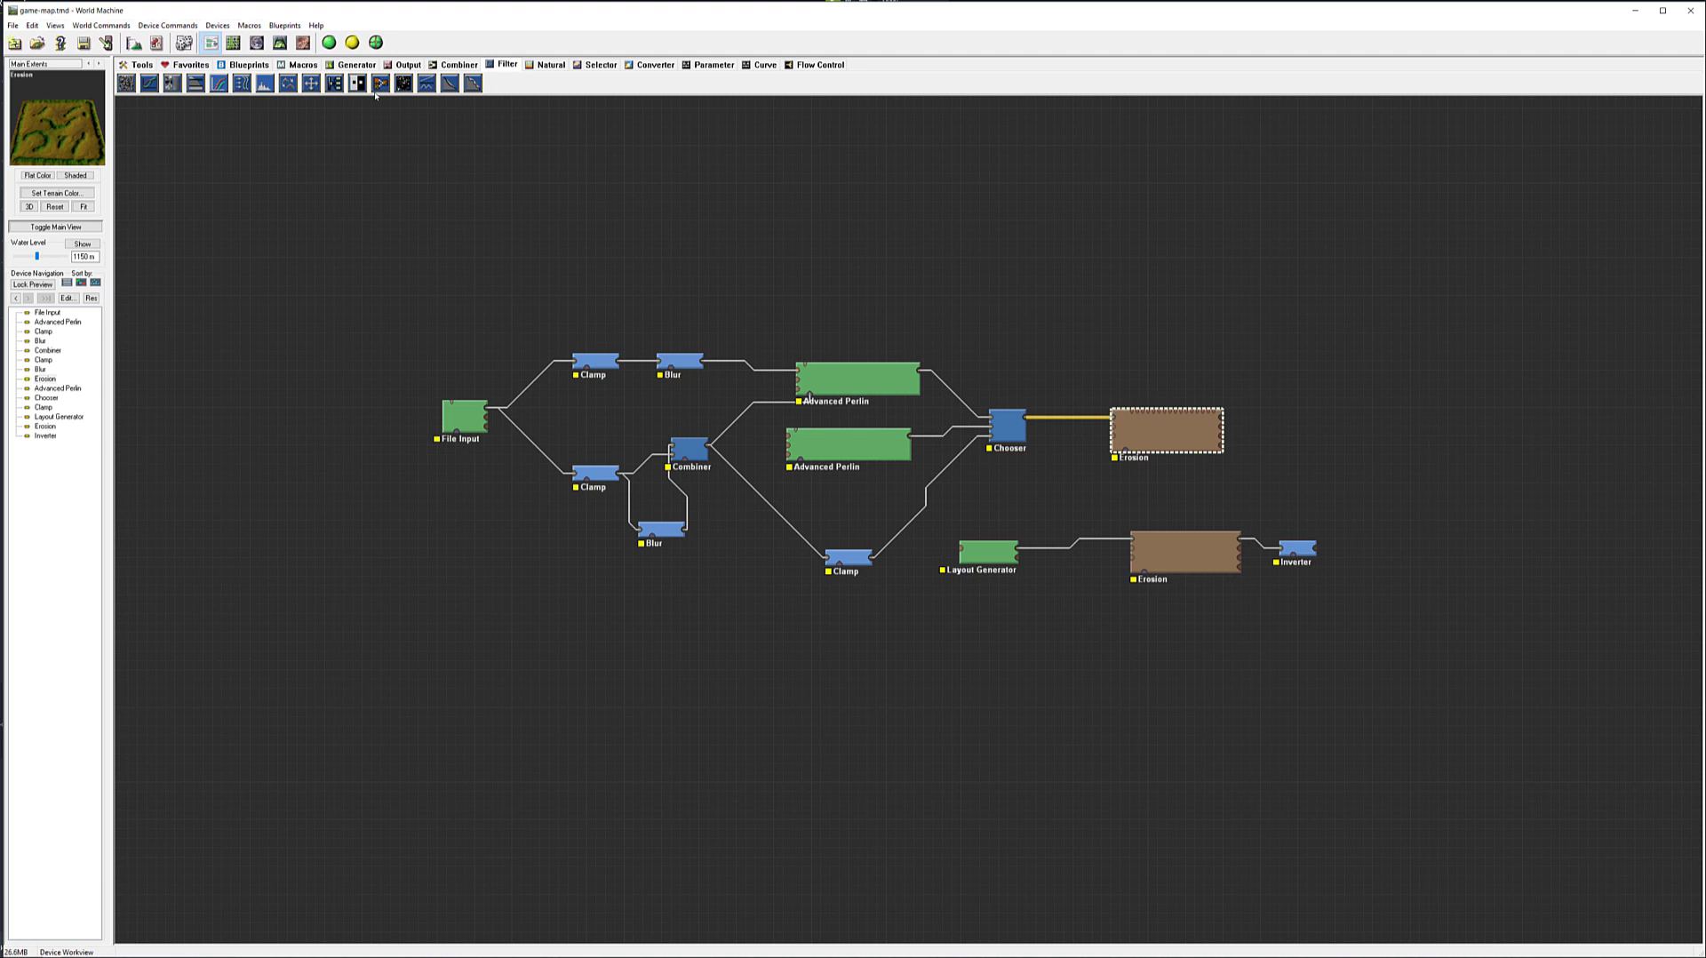
click(456, 64)
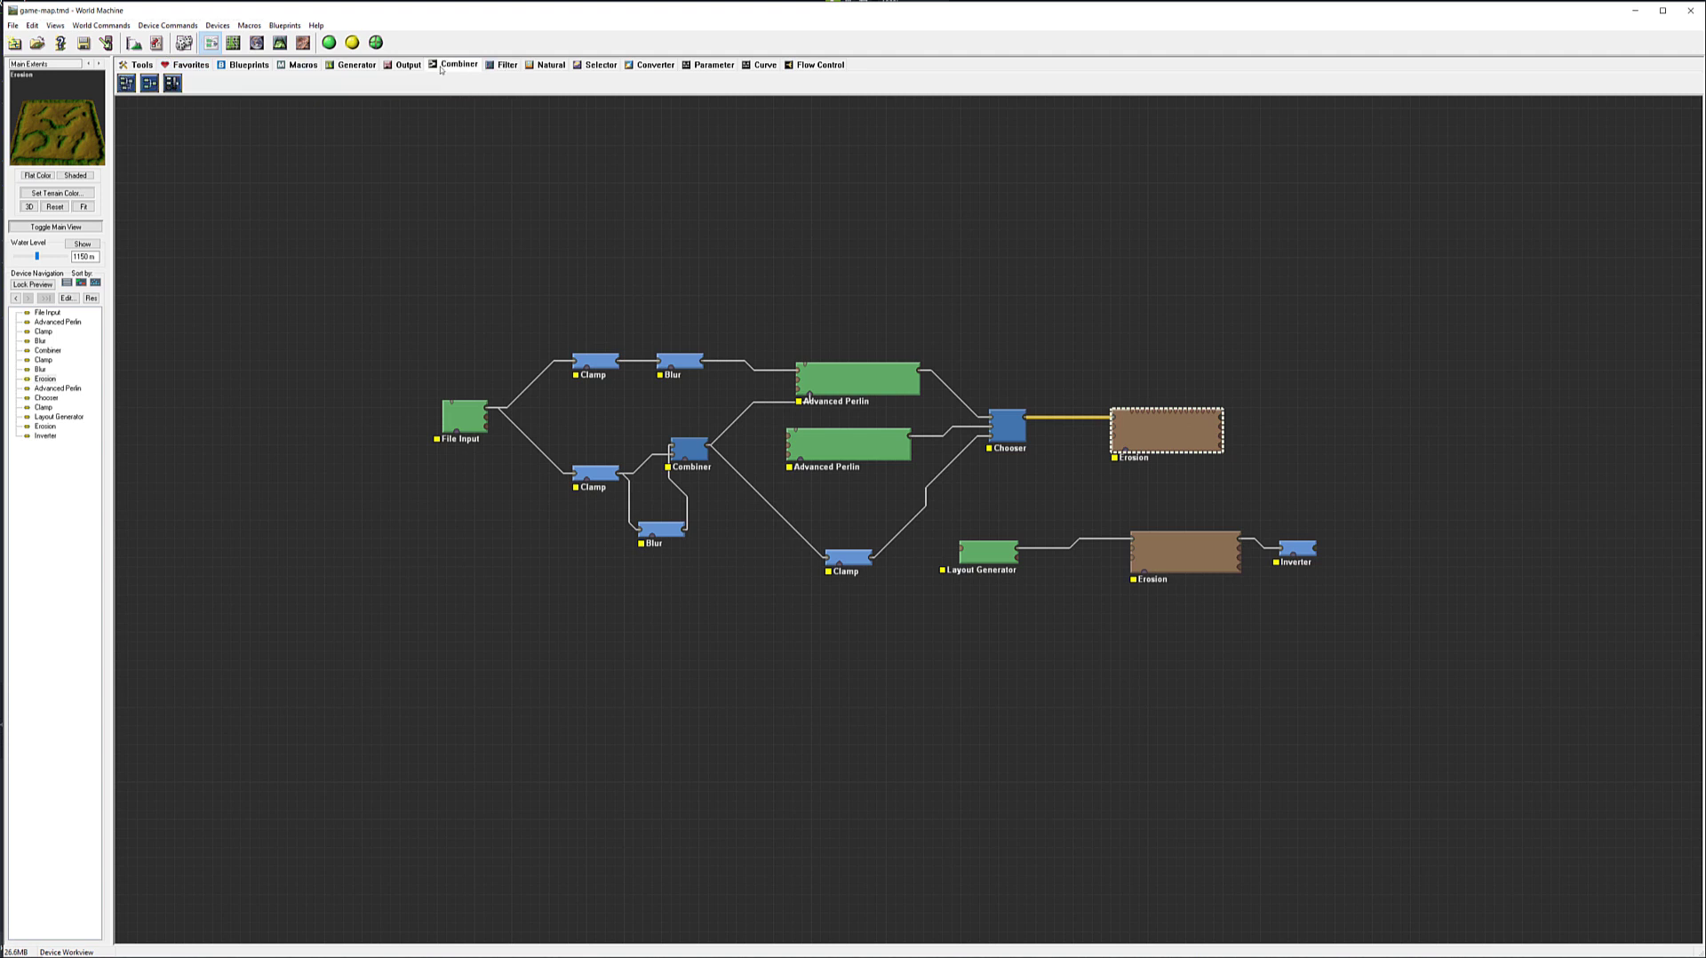
click(149, 83)
click(1431, 433)
drag(1220, 417, 1420, 441)
drag(1318, 548, 1425, 458)
click(1433, 435)
click(1198, 429)
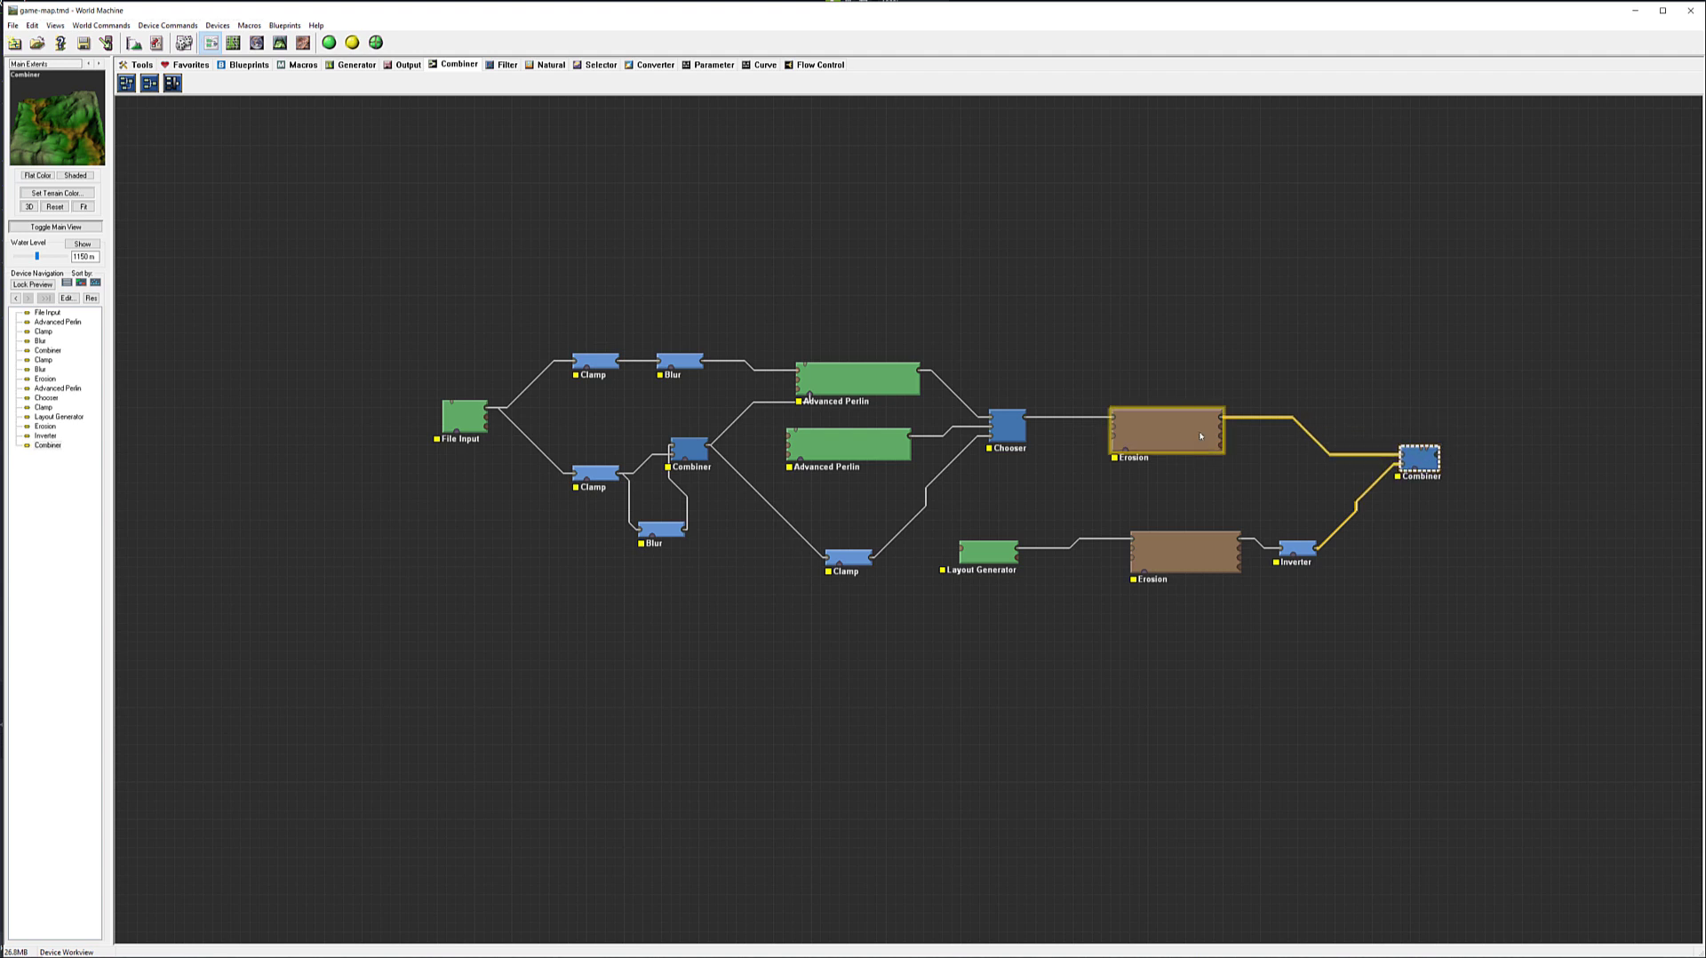
click(1205, 557)
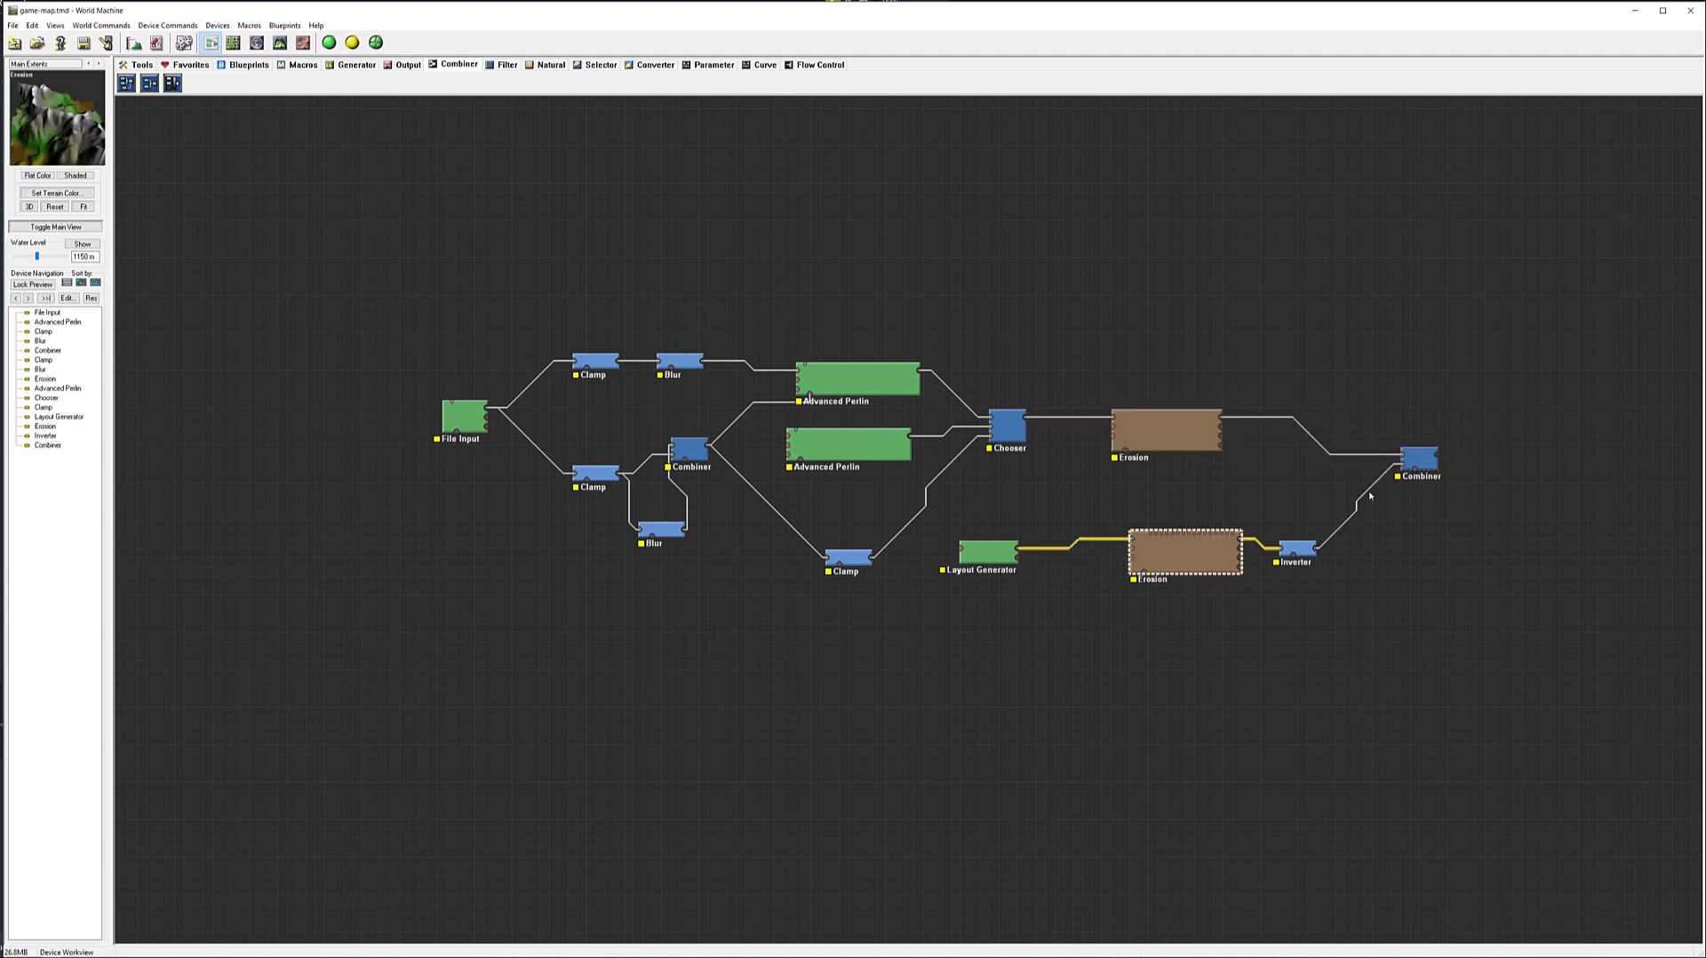
Step: Try the Subtract method at strength 0.5 on the new Combiner
double_click(1420, 462)
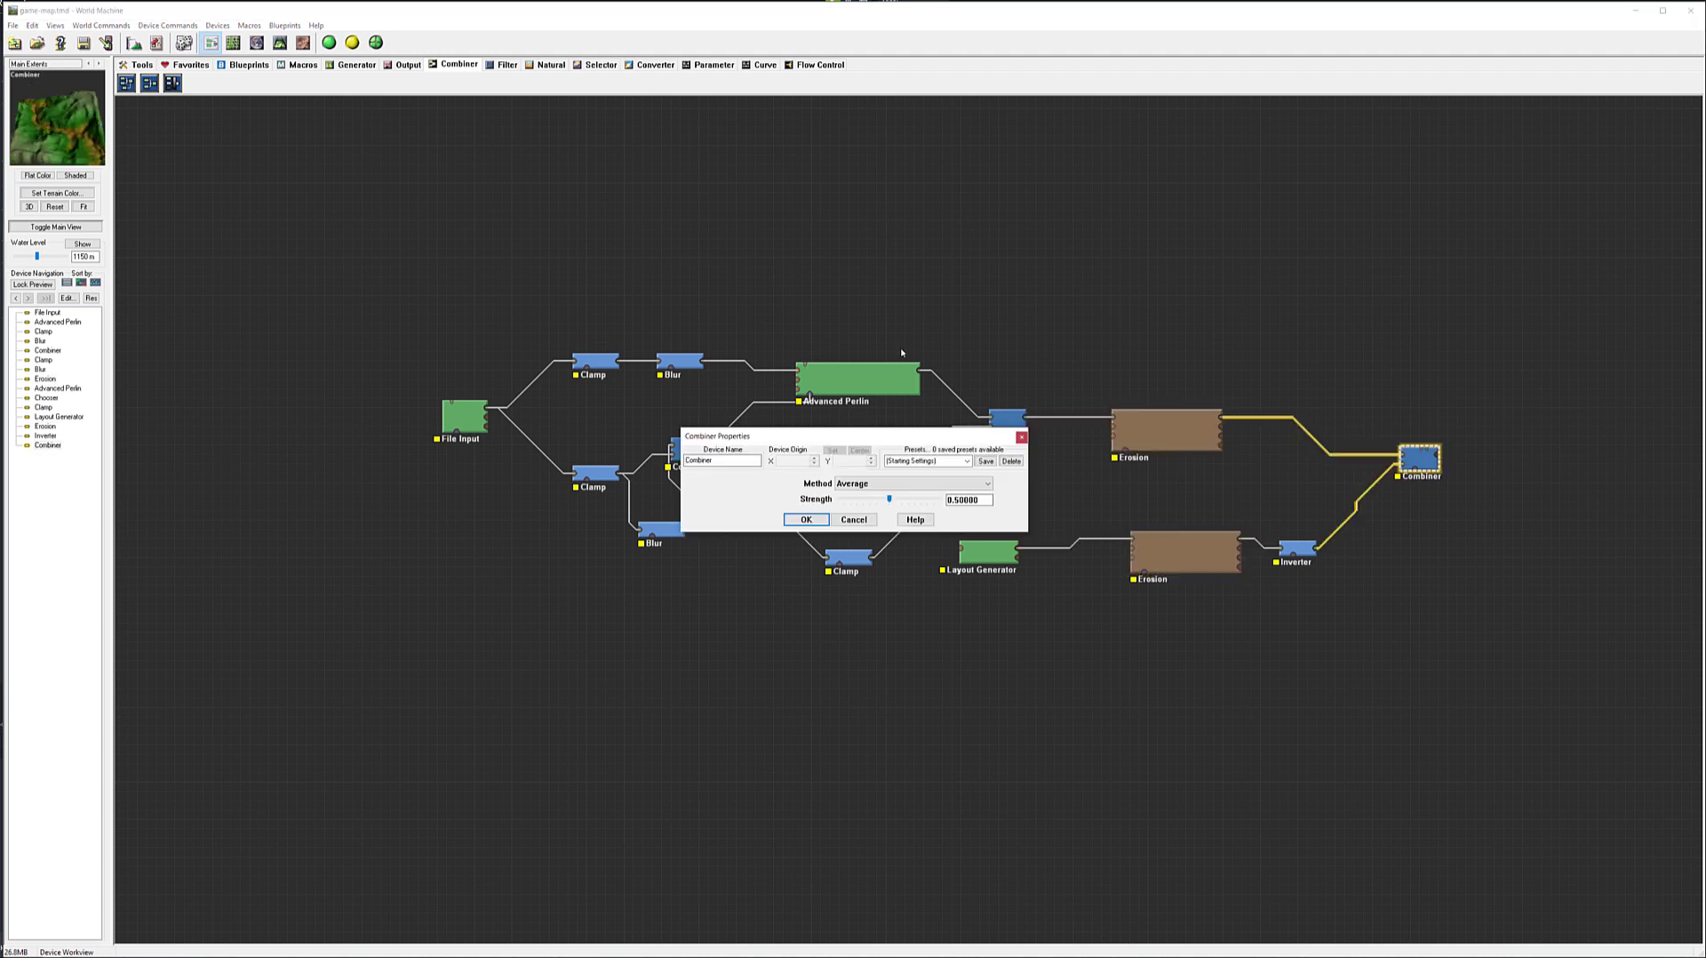
click(888, 483)
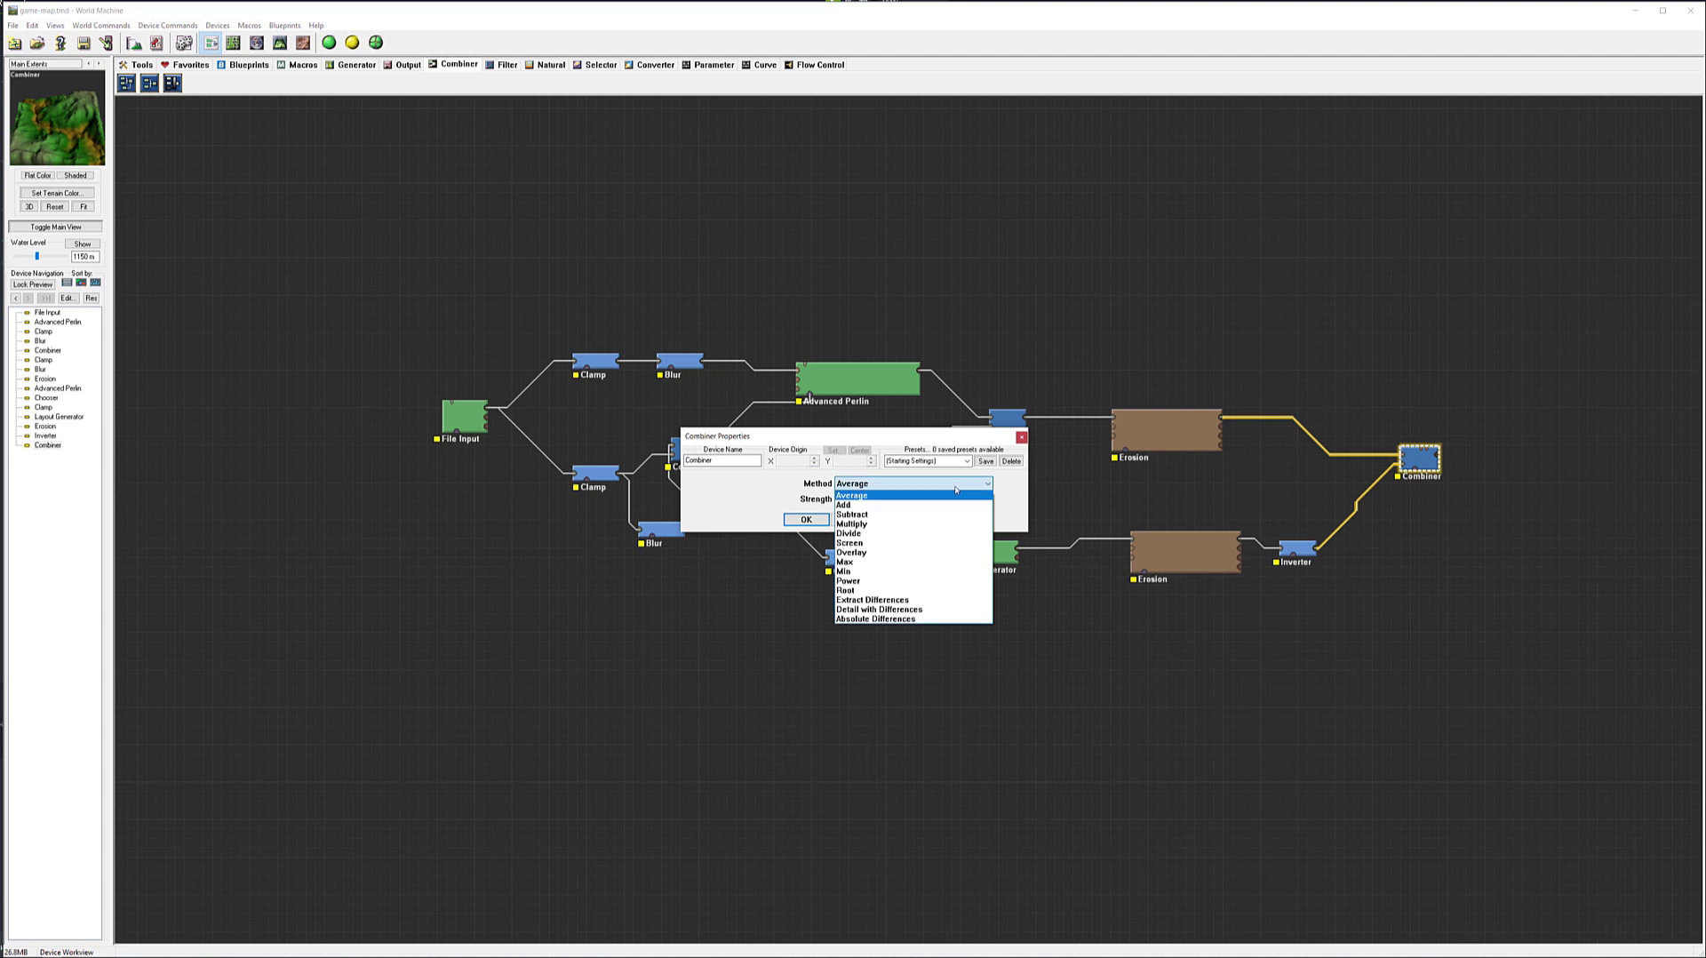
click(877, 515)
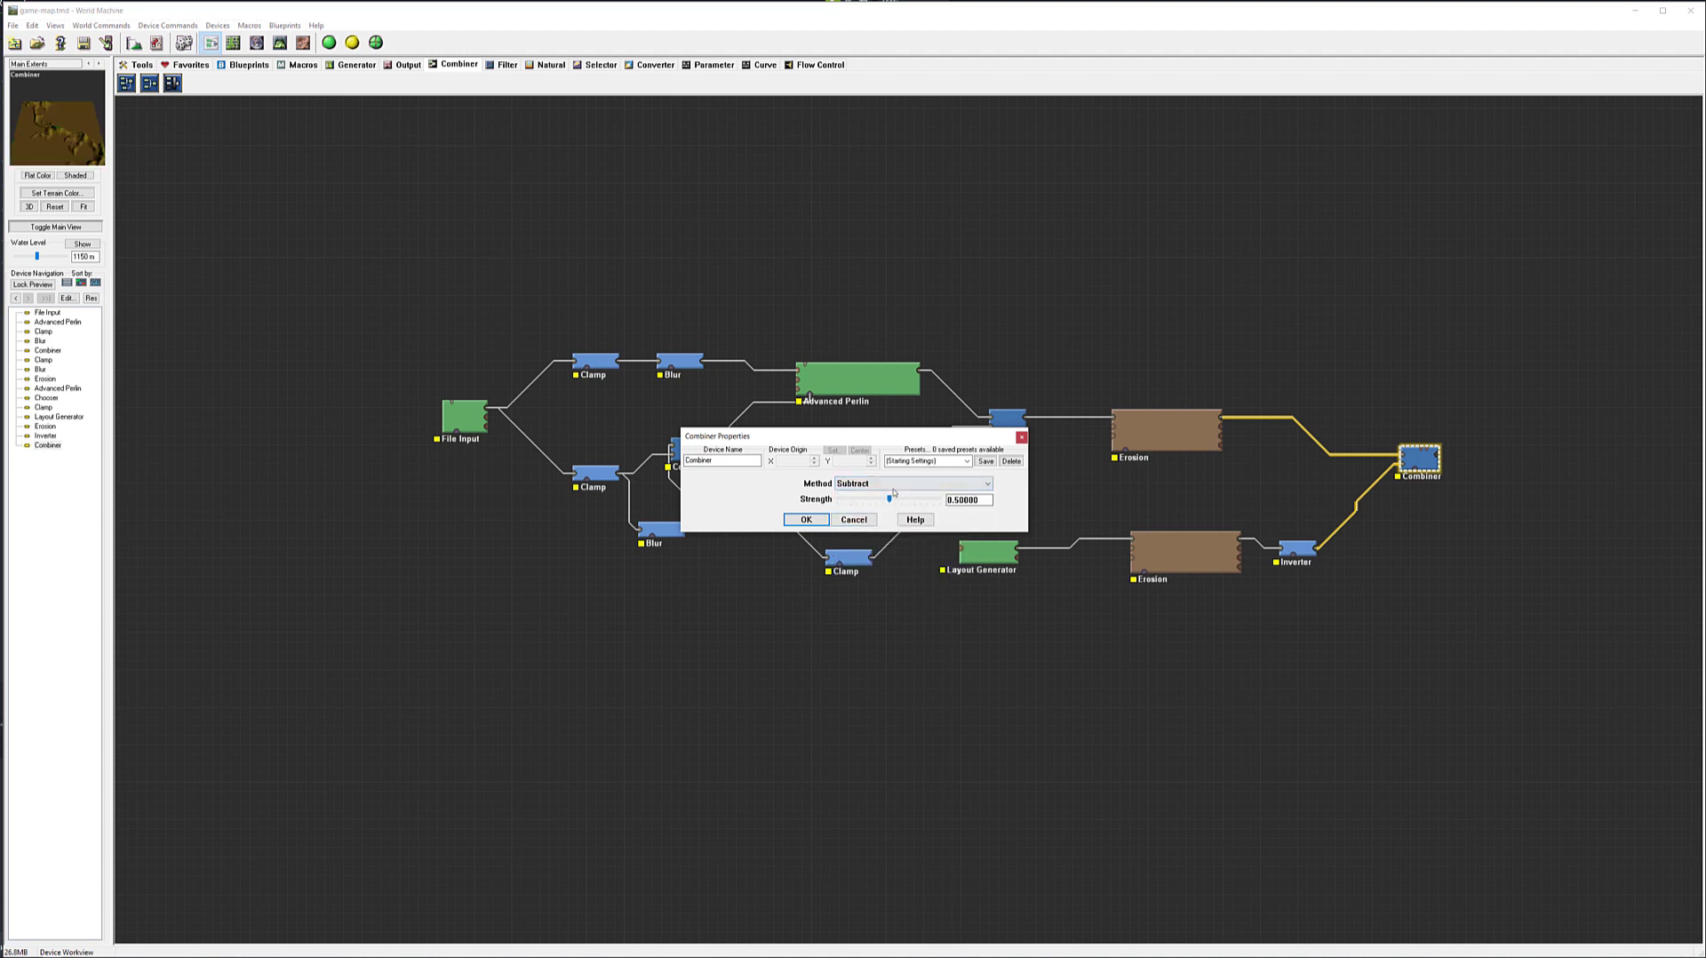
mouse_move(894, 502)
mouse_down()
mouse_move(860, 502)
mouse_move(890, 503)
mouse_up()
Step: Change the new Combiner's method to Average, test different strengths, and apply a strength of about 0.86
click(899, 489)
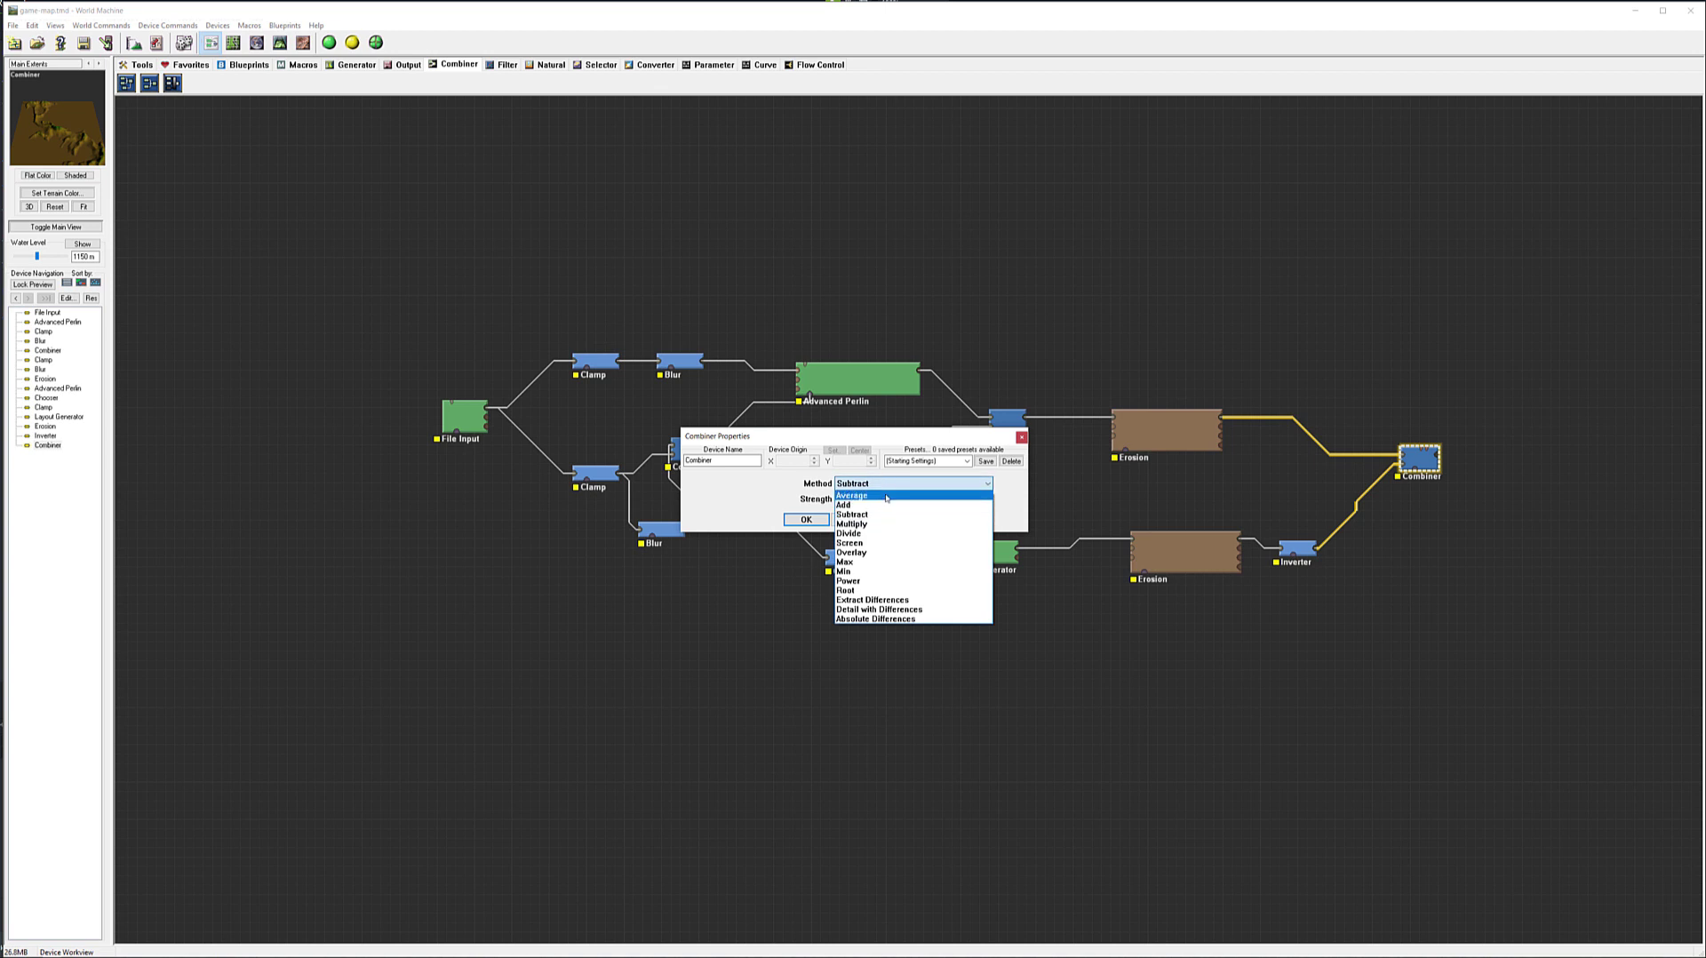
click(887, 495)
mouse_move(891, 499)
mouse_down()
mouse_move(829, 503)
mouse_move(862, 501)
mouse_up()
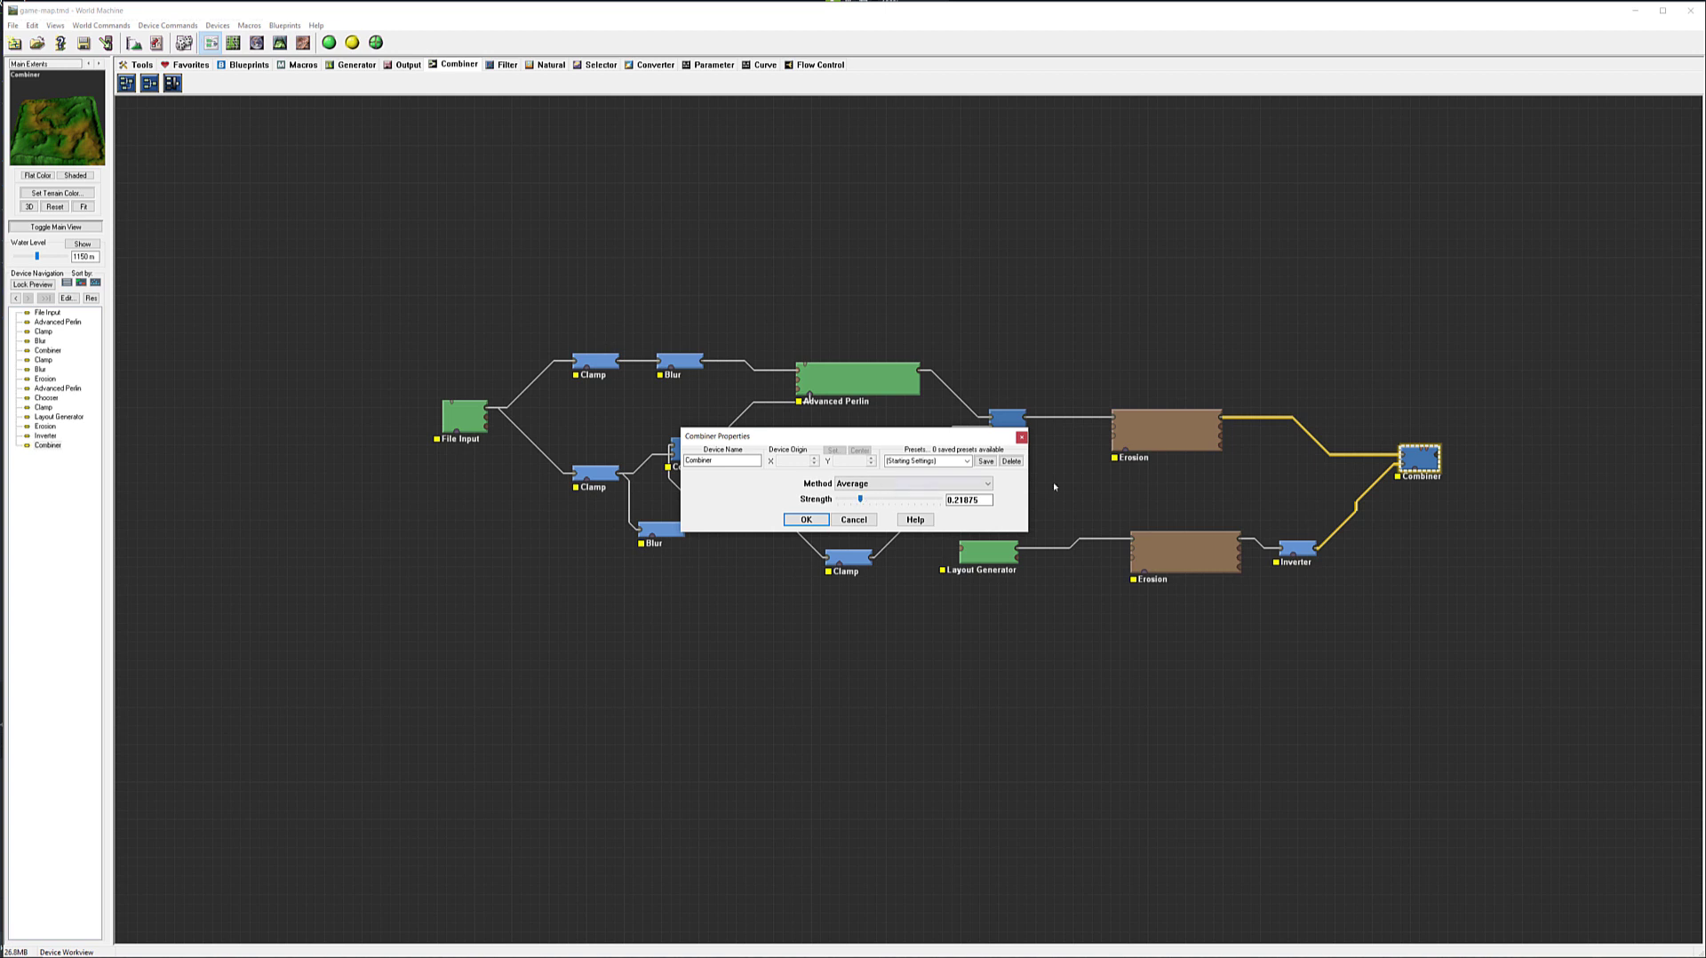
drag(862, 501, 894, 501)
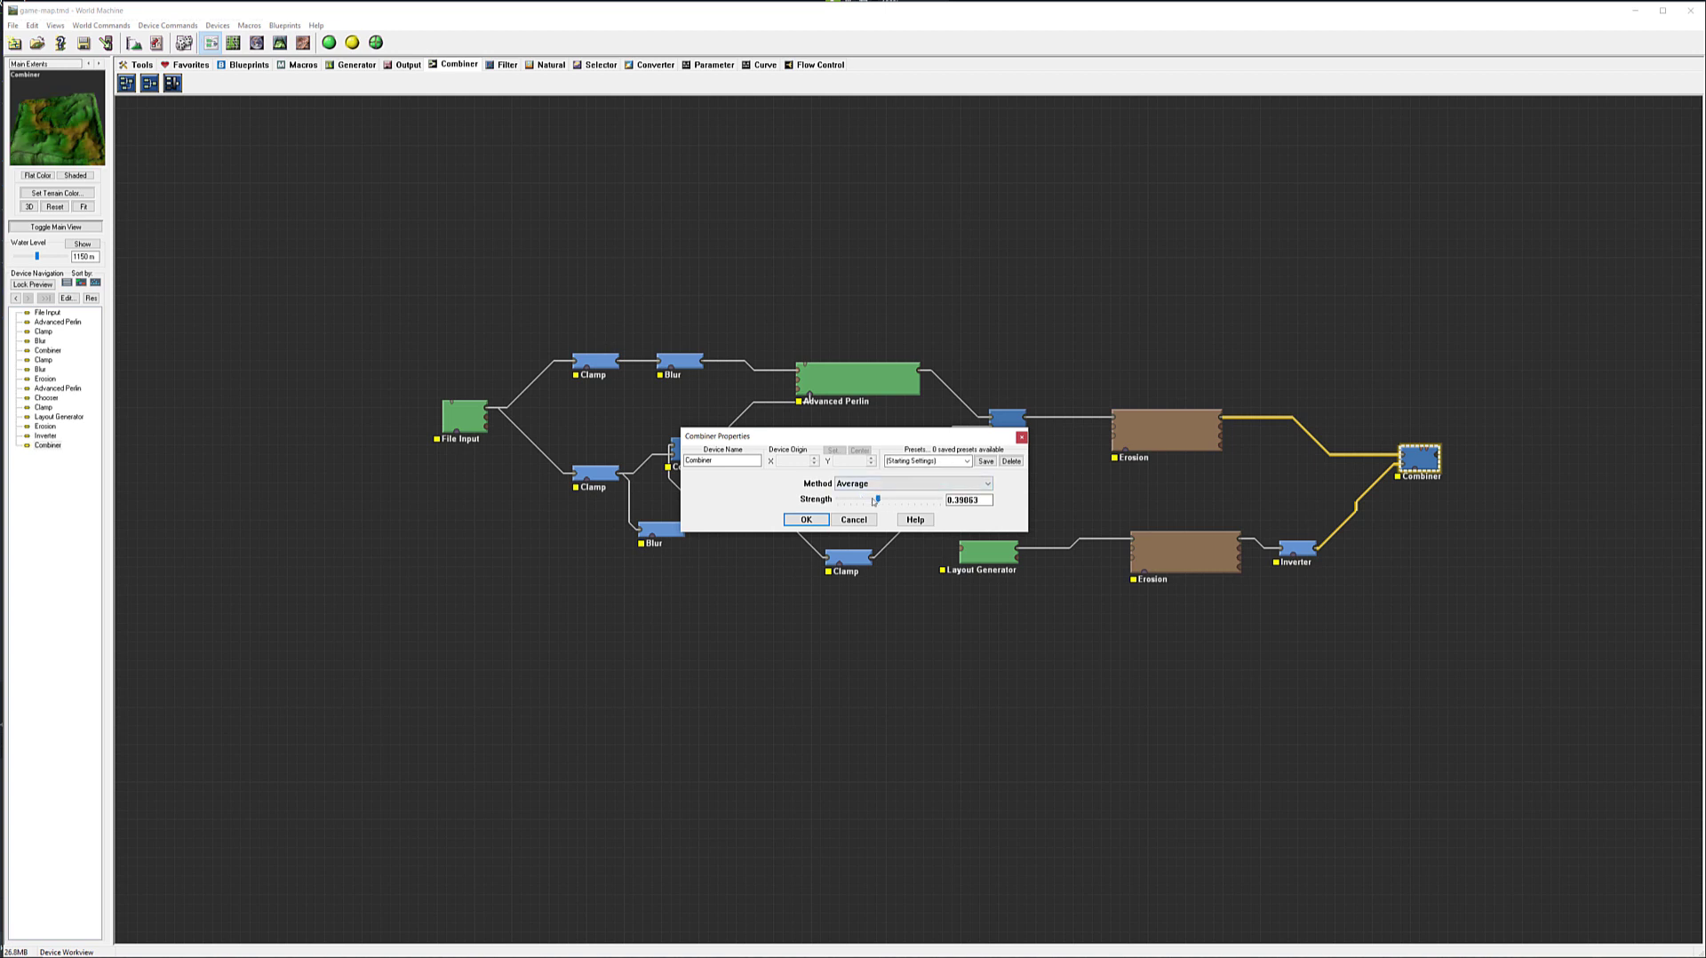
click(882, 501)
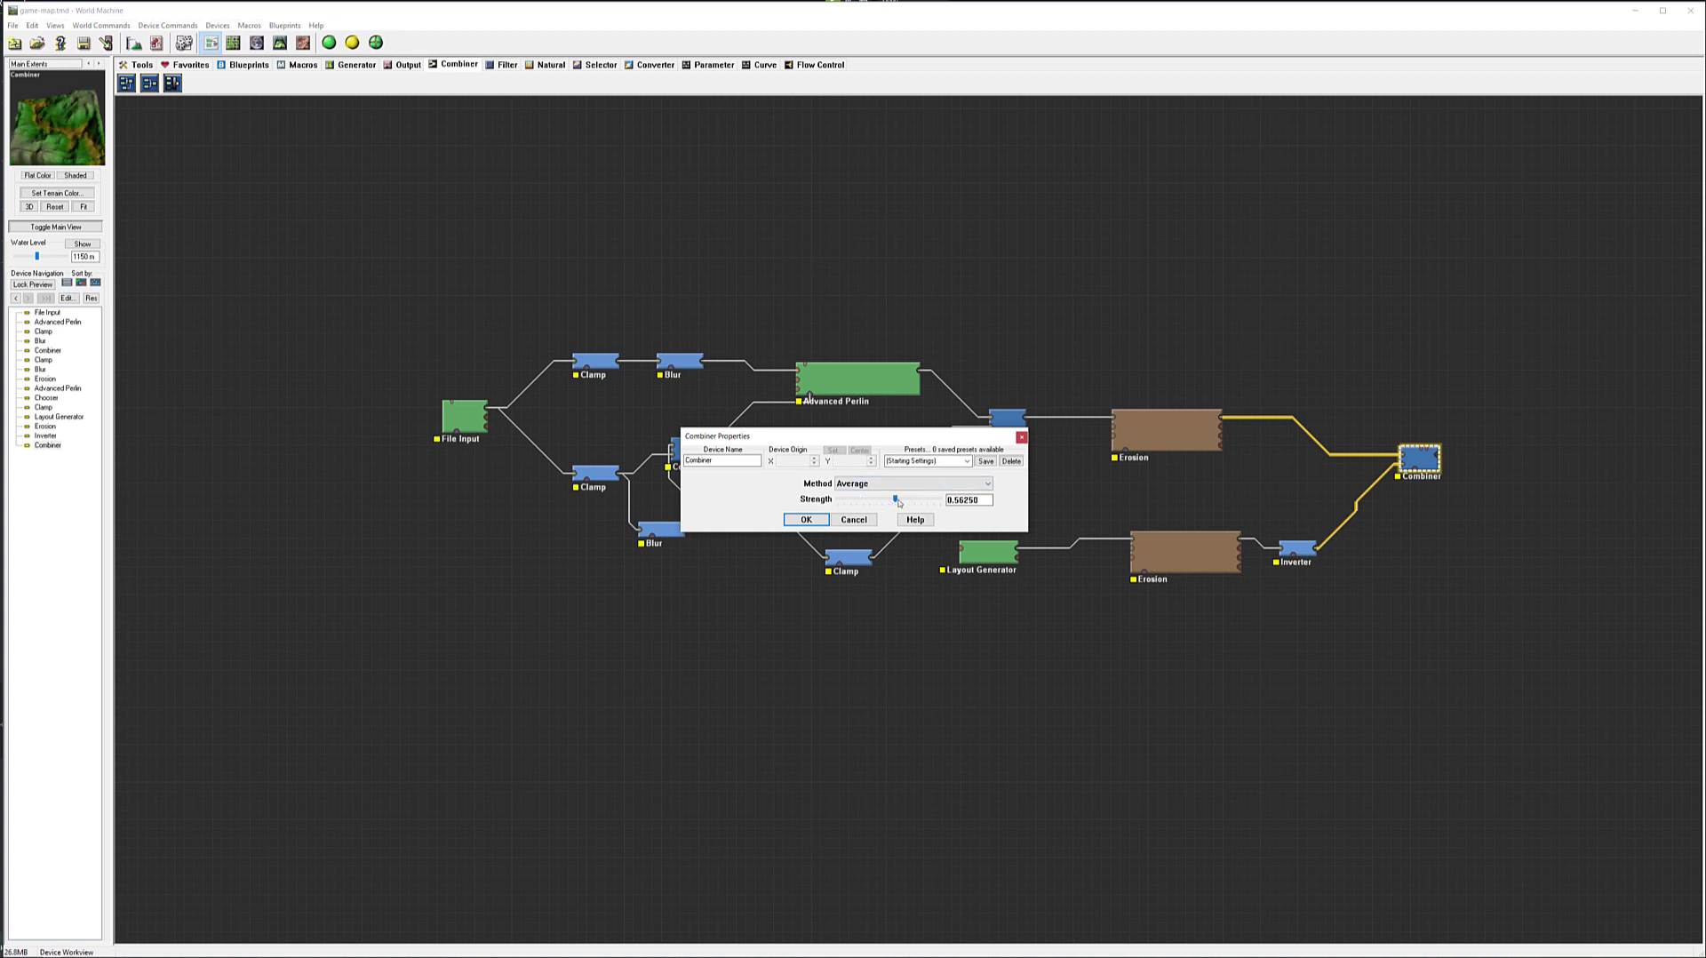
mouse_move(915, 505)
mouse_down()
mouse_move(900, 501)
mouse_move(932, 503)
mouse_up()
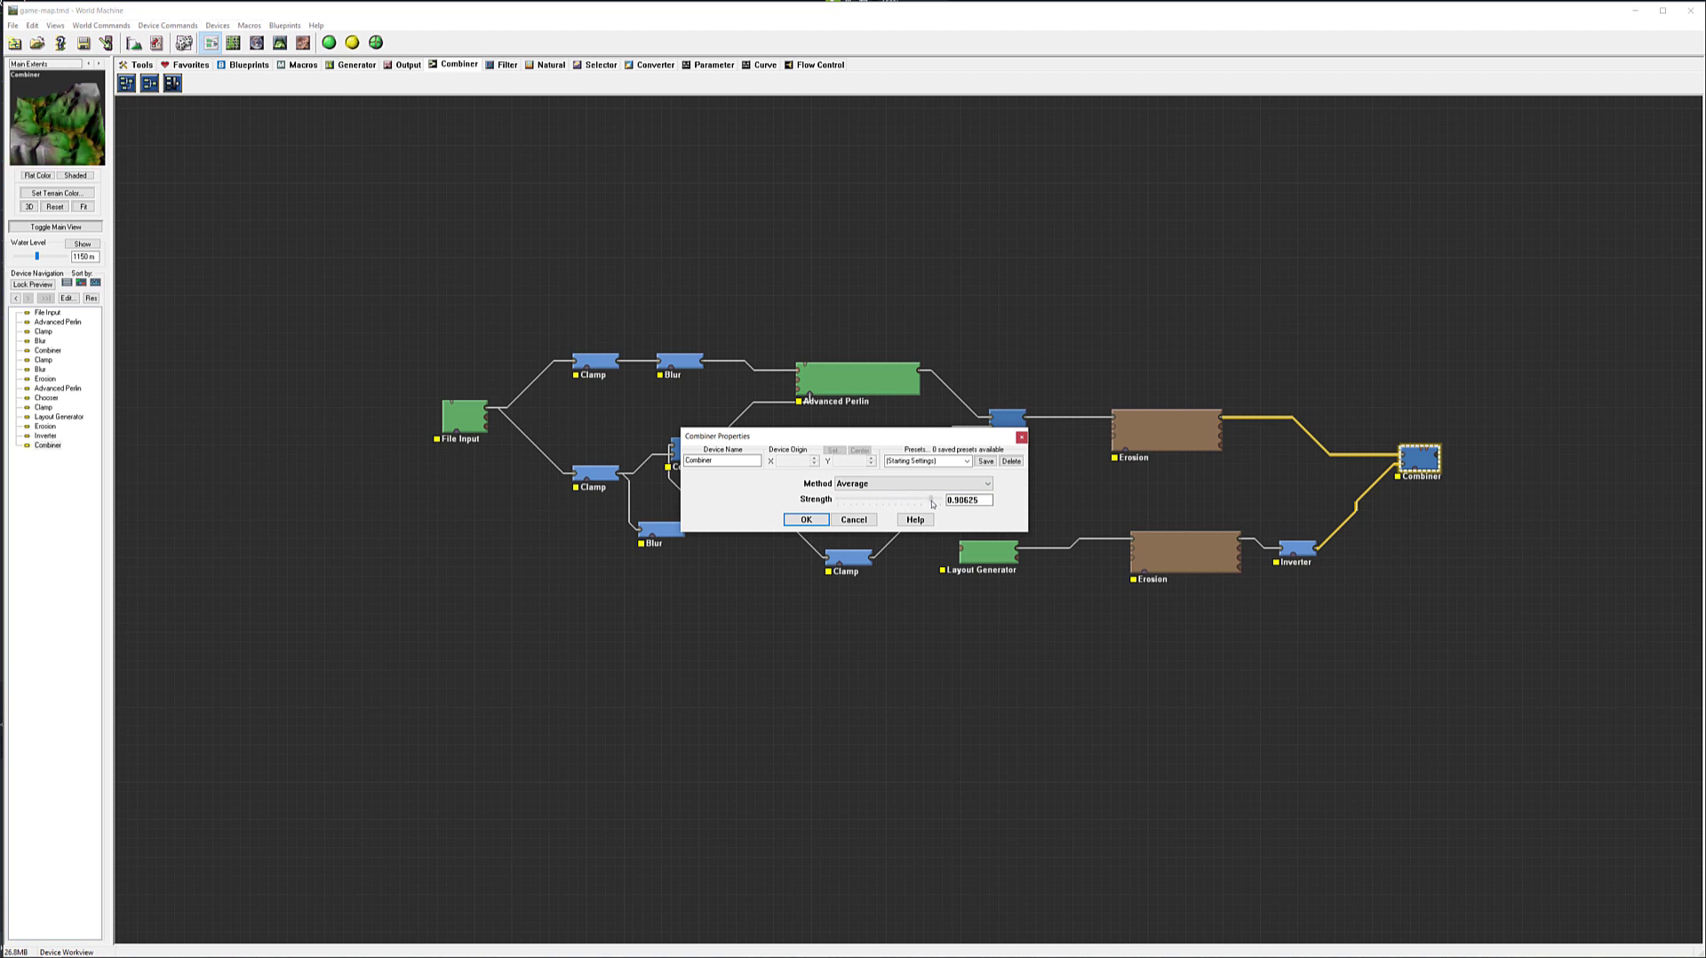
click(806, 519)
Step: Lock the preview on the new Combiner and shift the lower Erosion and Inverter left into a level row
drag(1164, 536, 1125, 555)
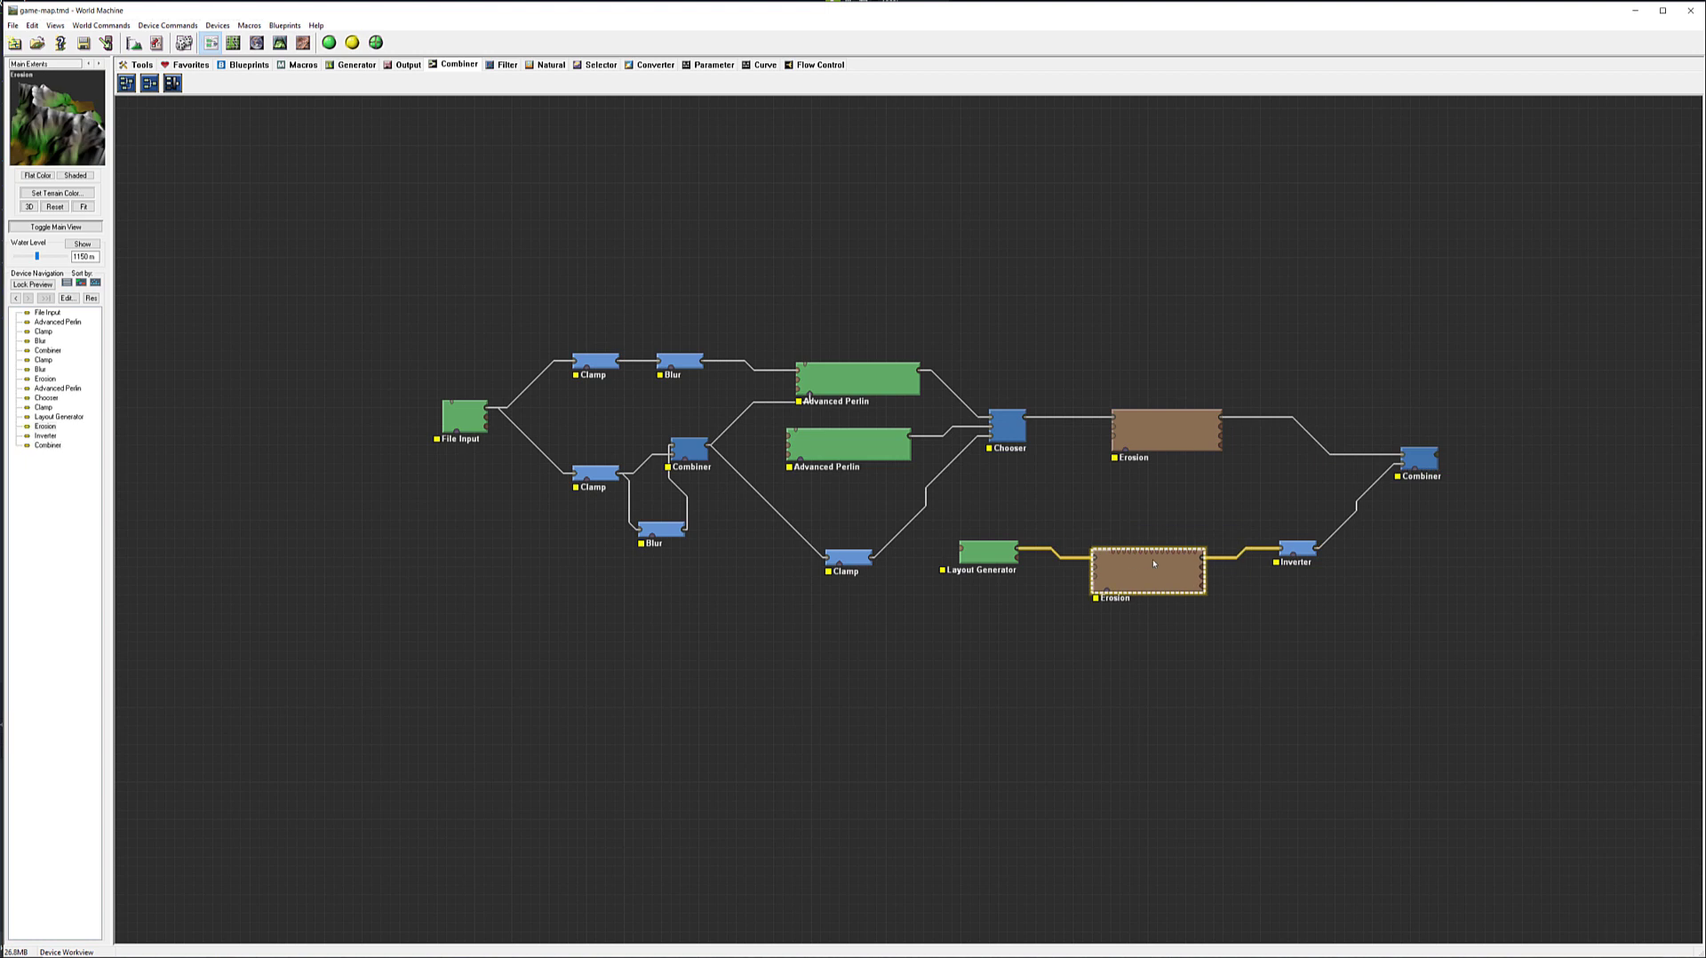
click(1430, 461)
right_click(1422, 464)
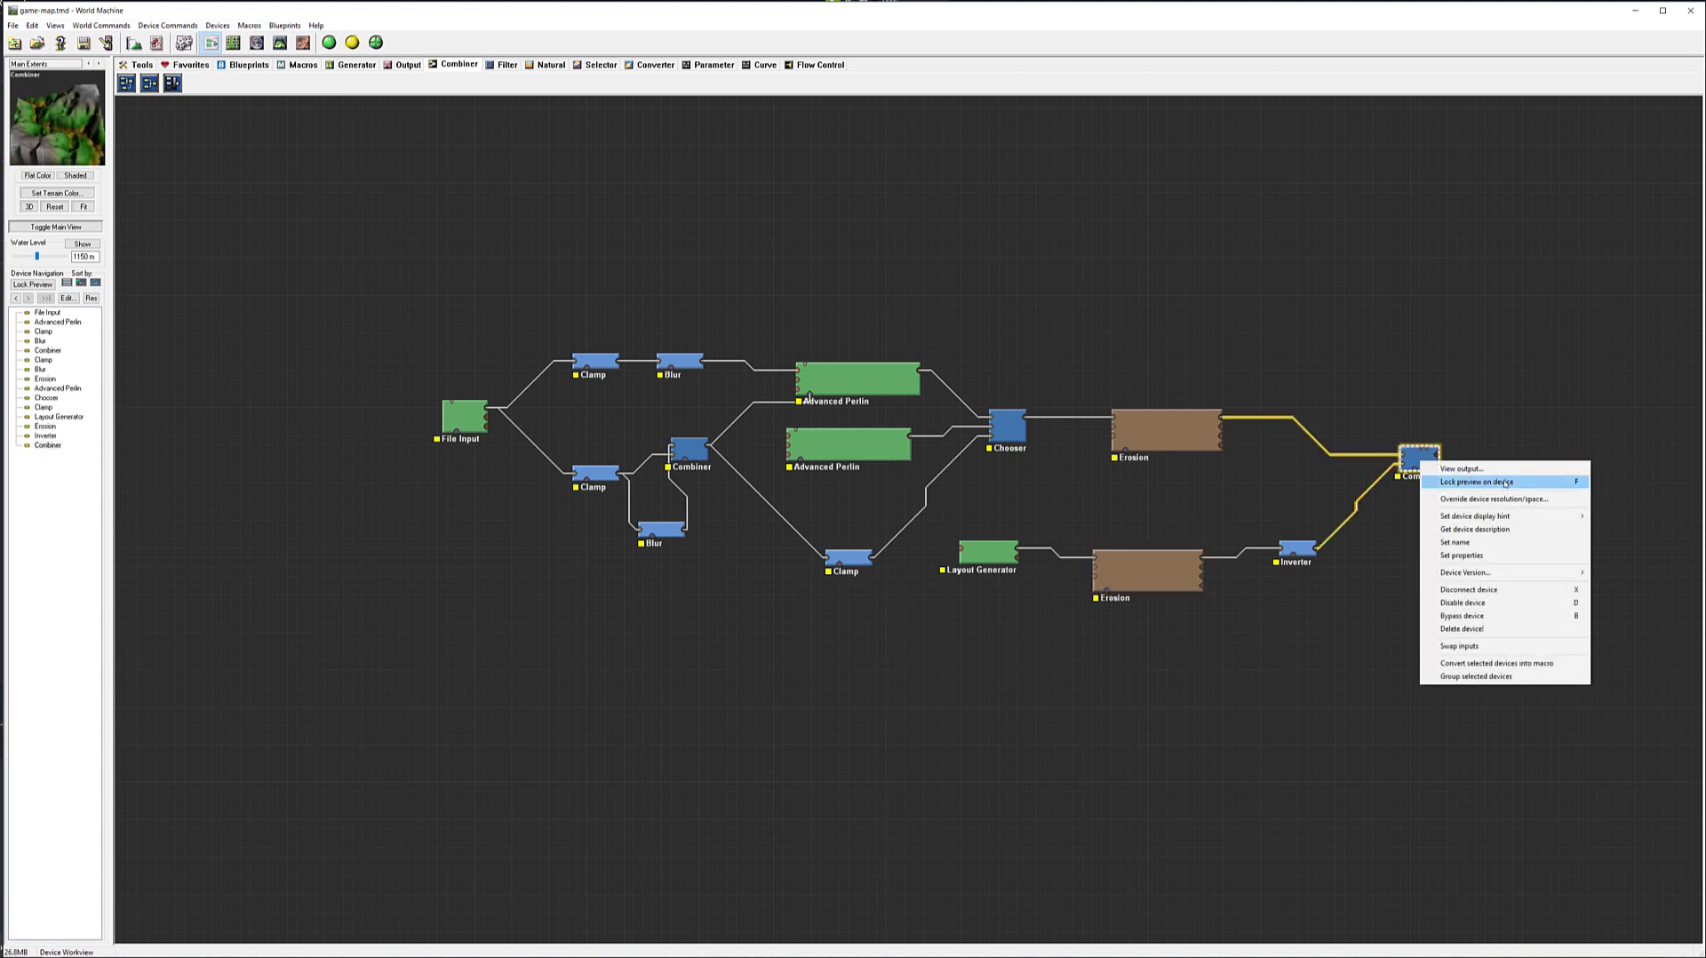
click(1505, 483)
drag(1312, 547, 1294, 557)
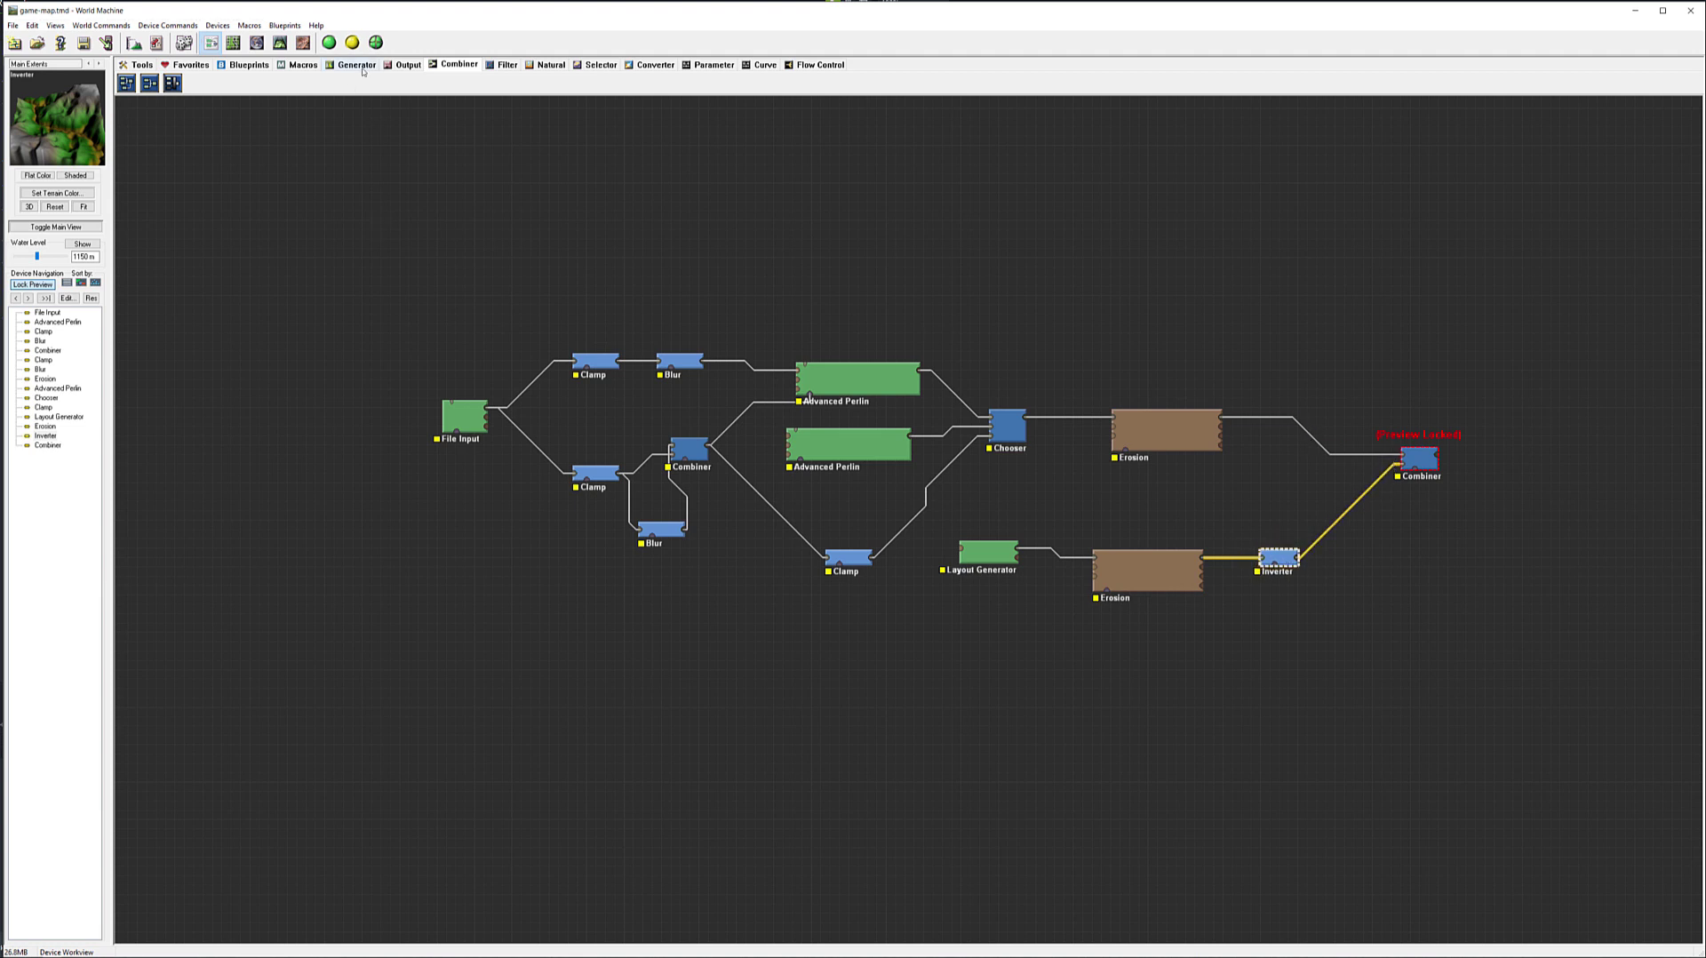
Step: Insert a Clamp between the Inverter and the new Combiner and set its height range from 0 m to 525 m
click(504, 65)
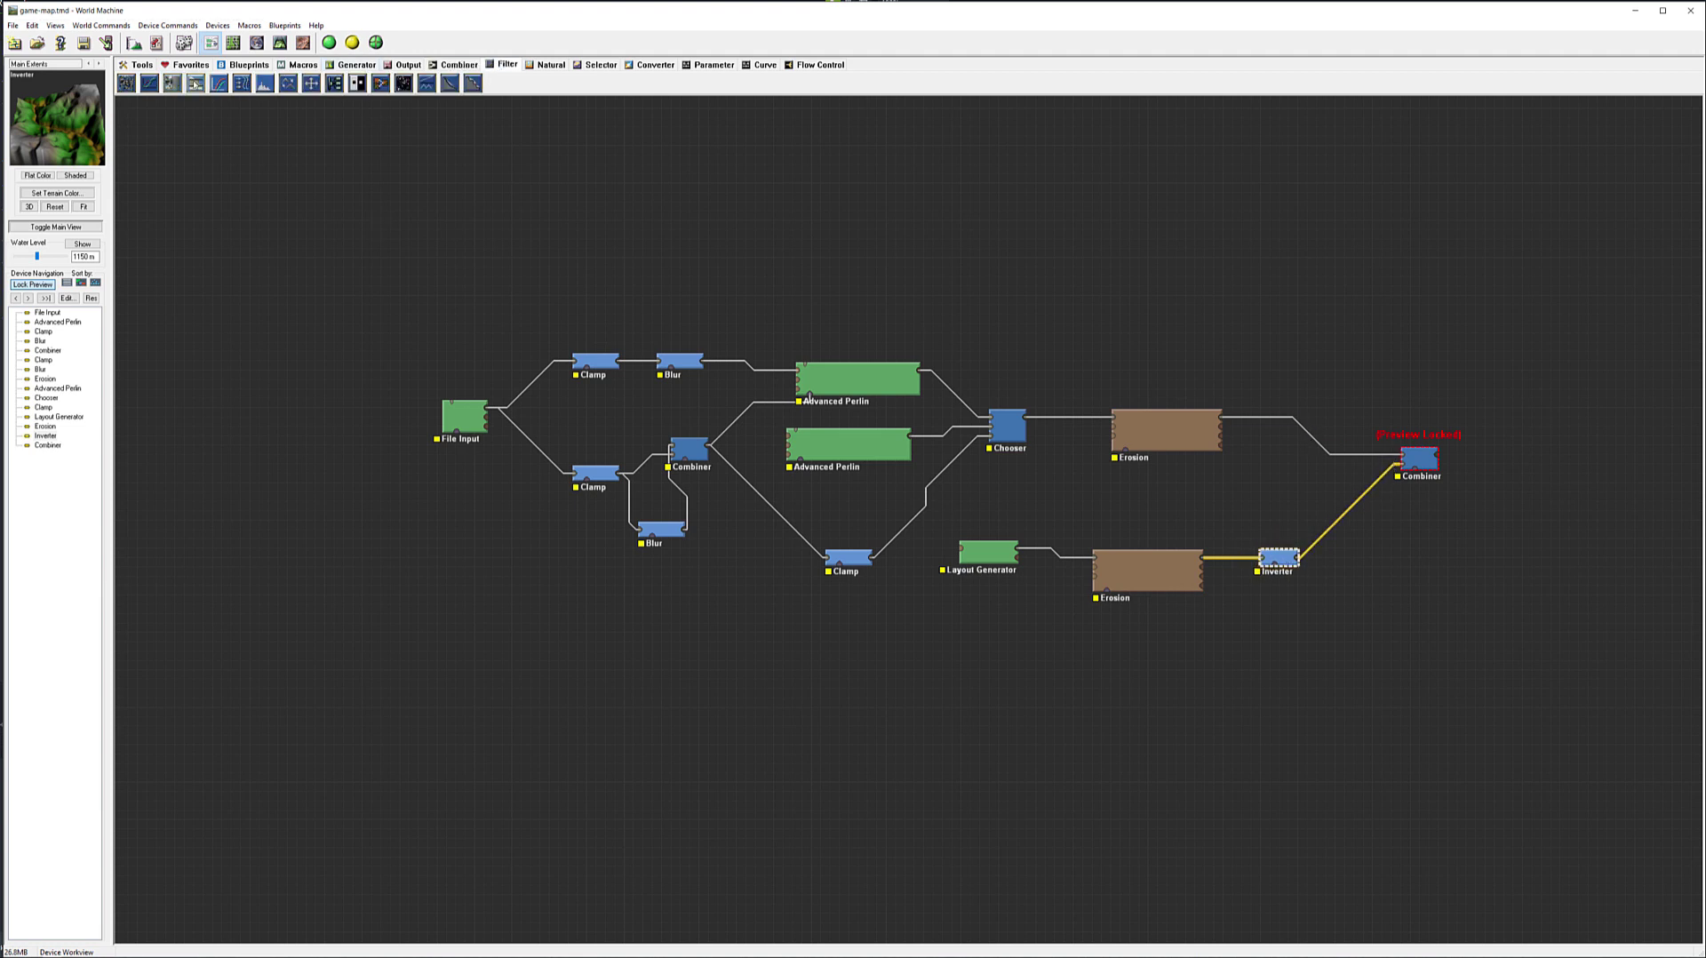
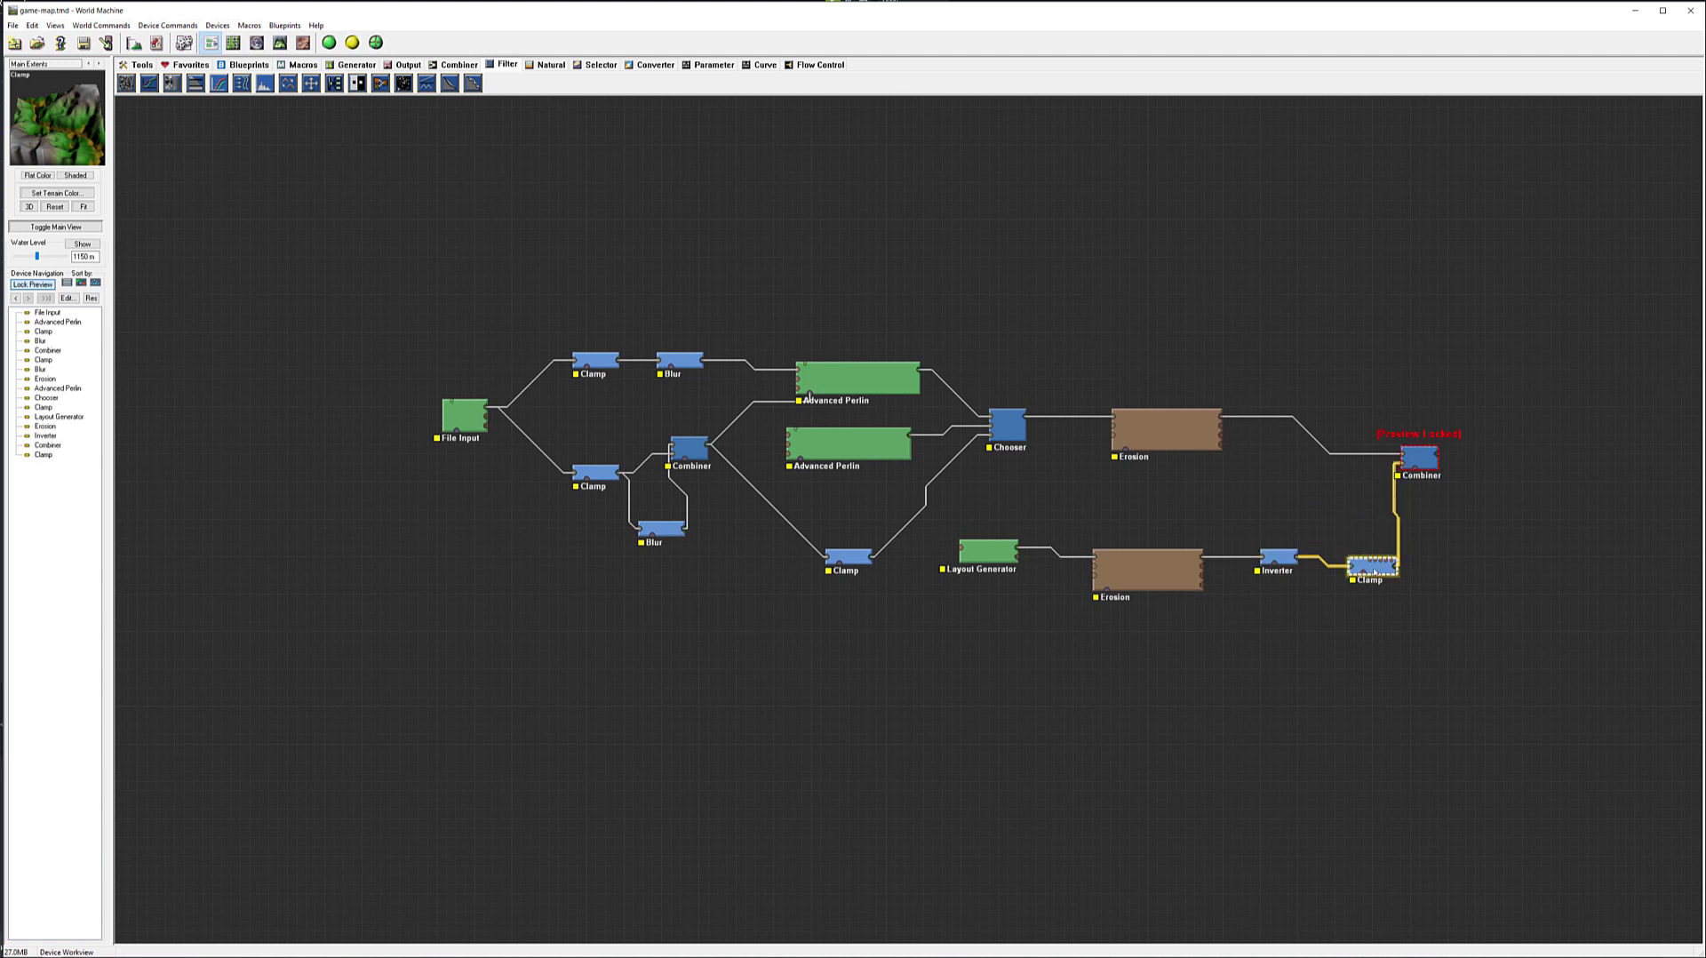
drag(1373, 570, 1344, 533)
double_click(1345, 531)
drag(836, 440, 826, 503)
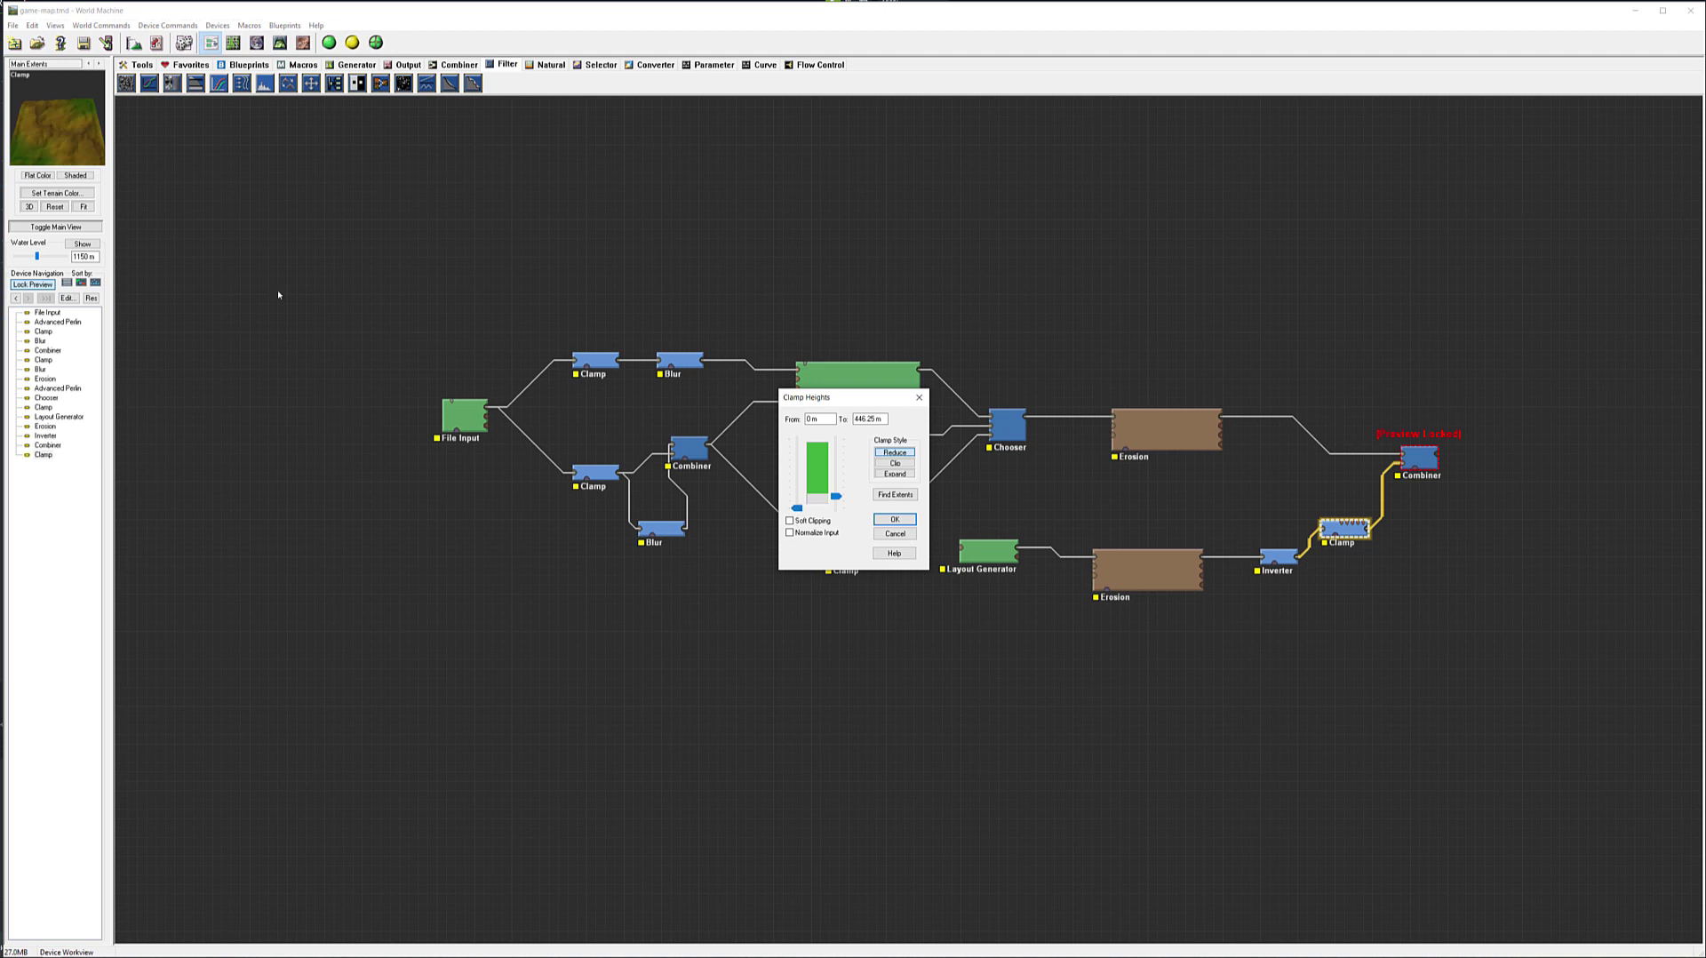
drag(836, 497, 833, 499)
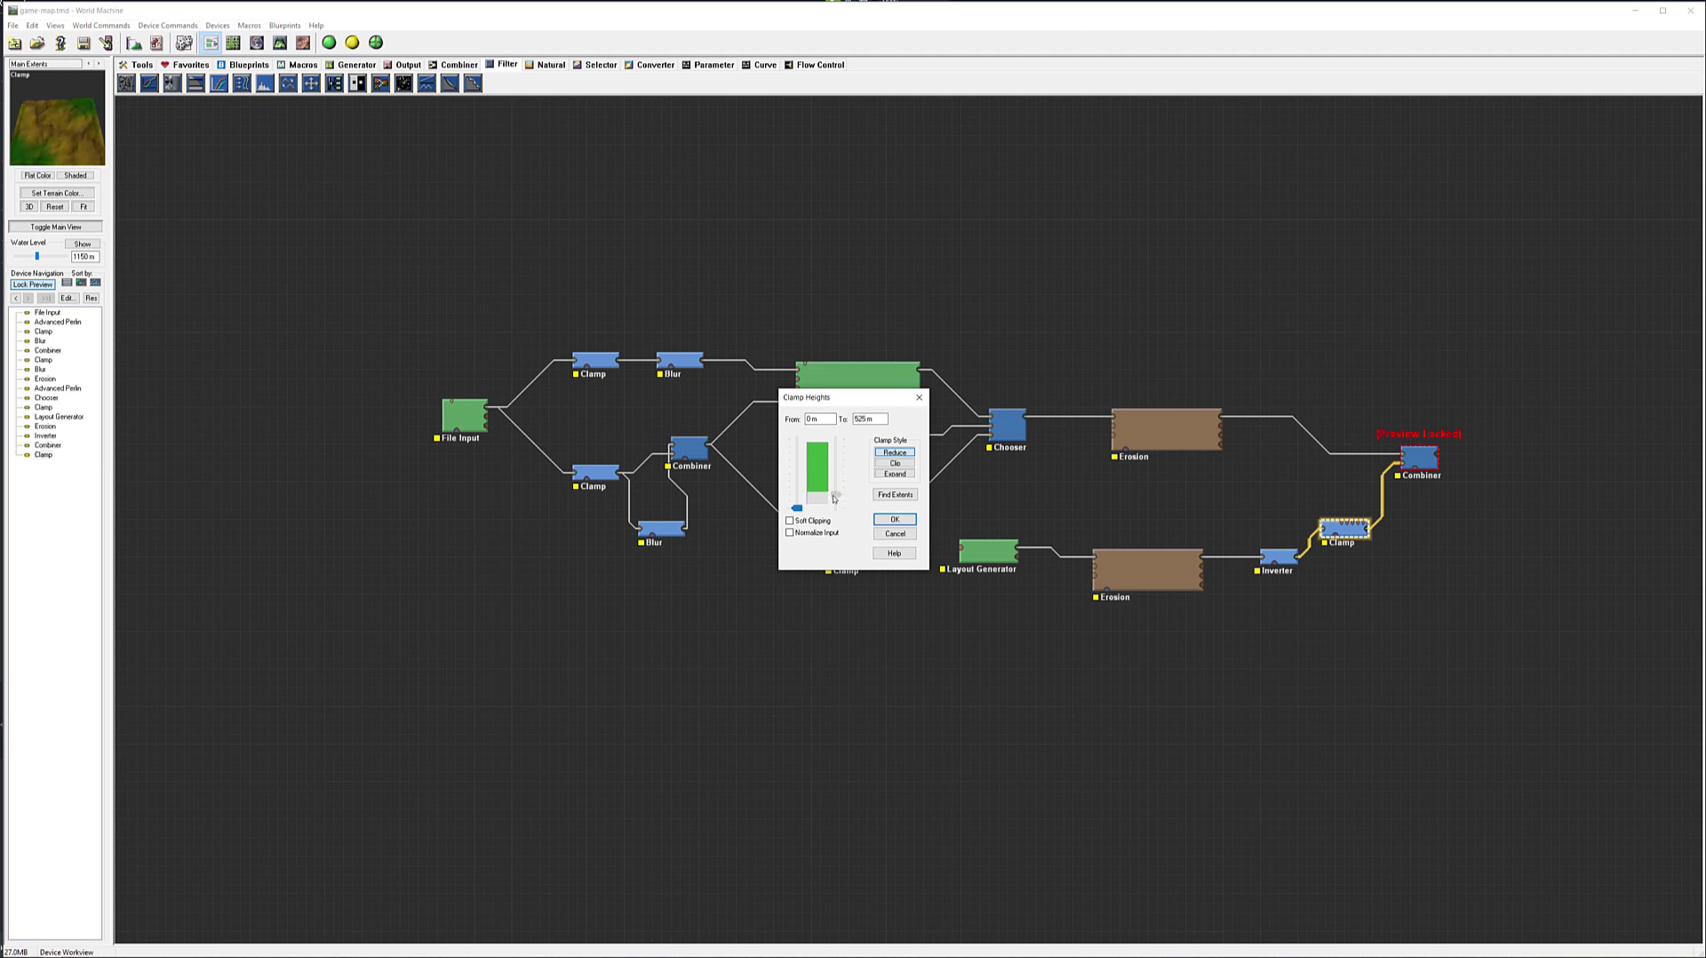
click(895, 519)
Step: Try the last Combiner with Average at a strength of about 0.33, and with Subtract at about 0.55
double_click(1420, 459)
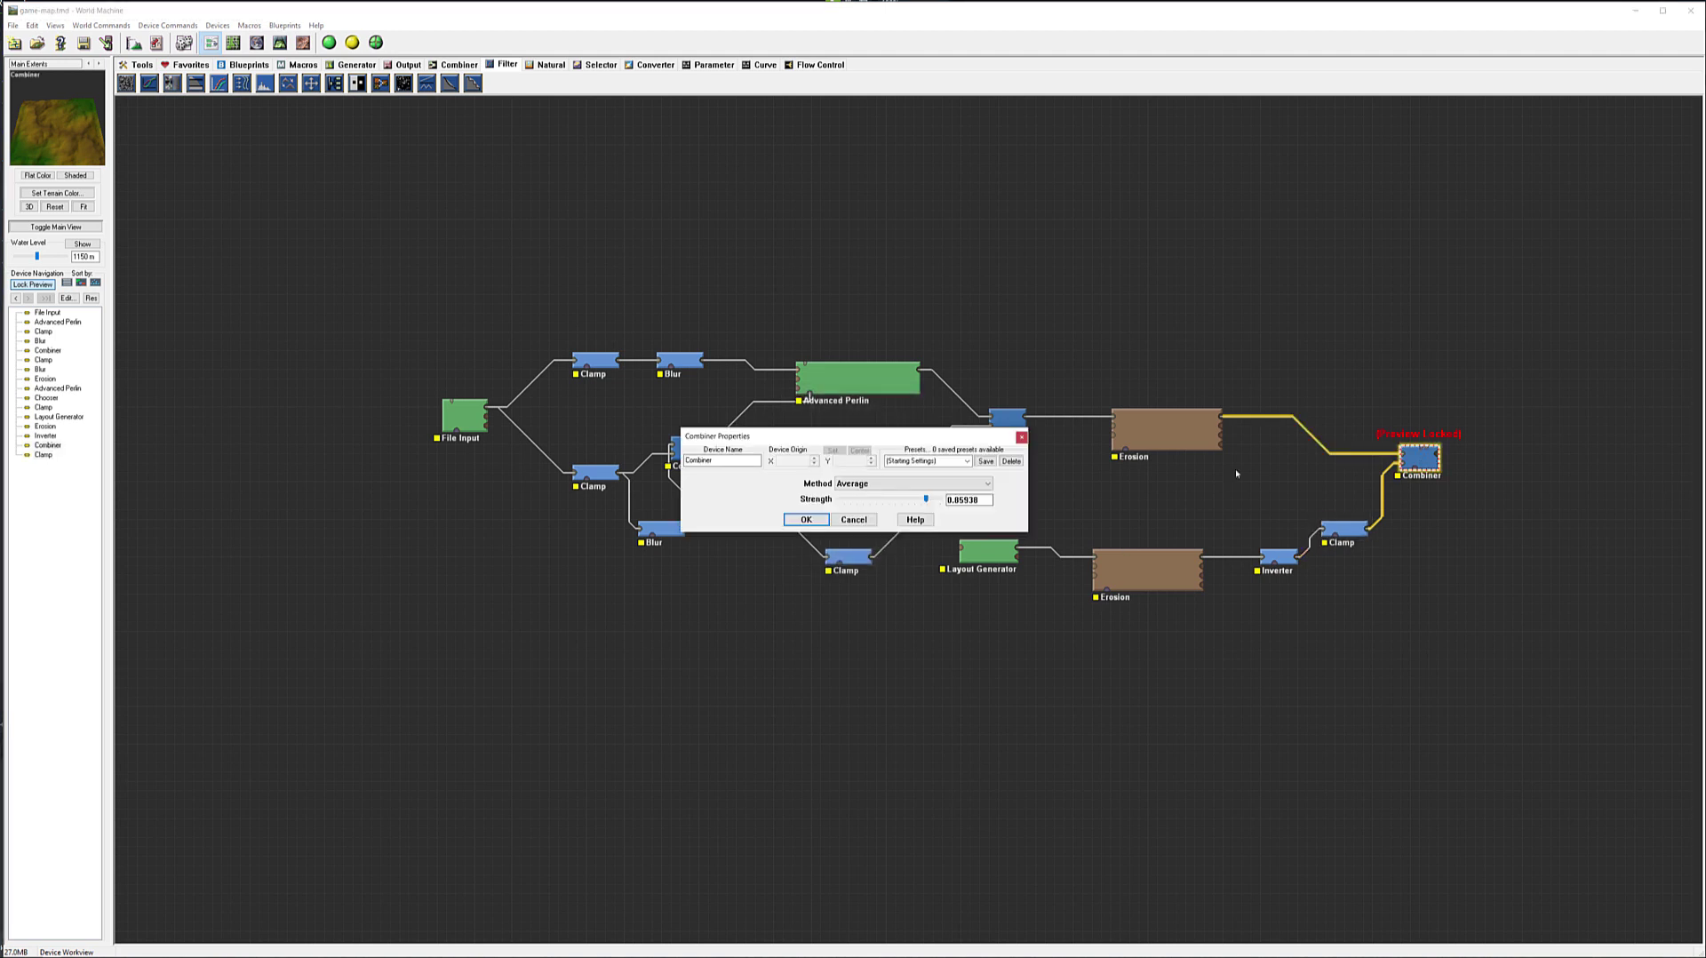
drag(933, 502, 875, 500)
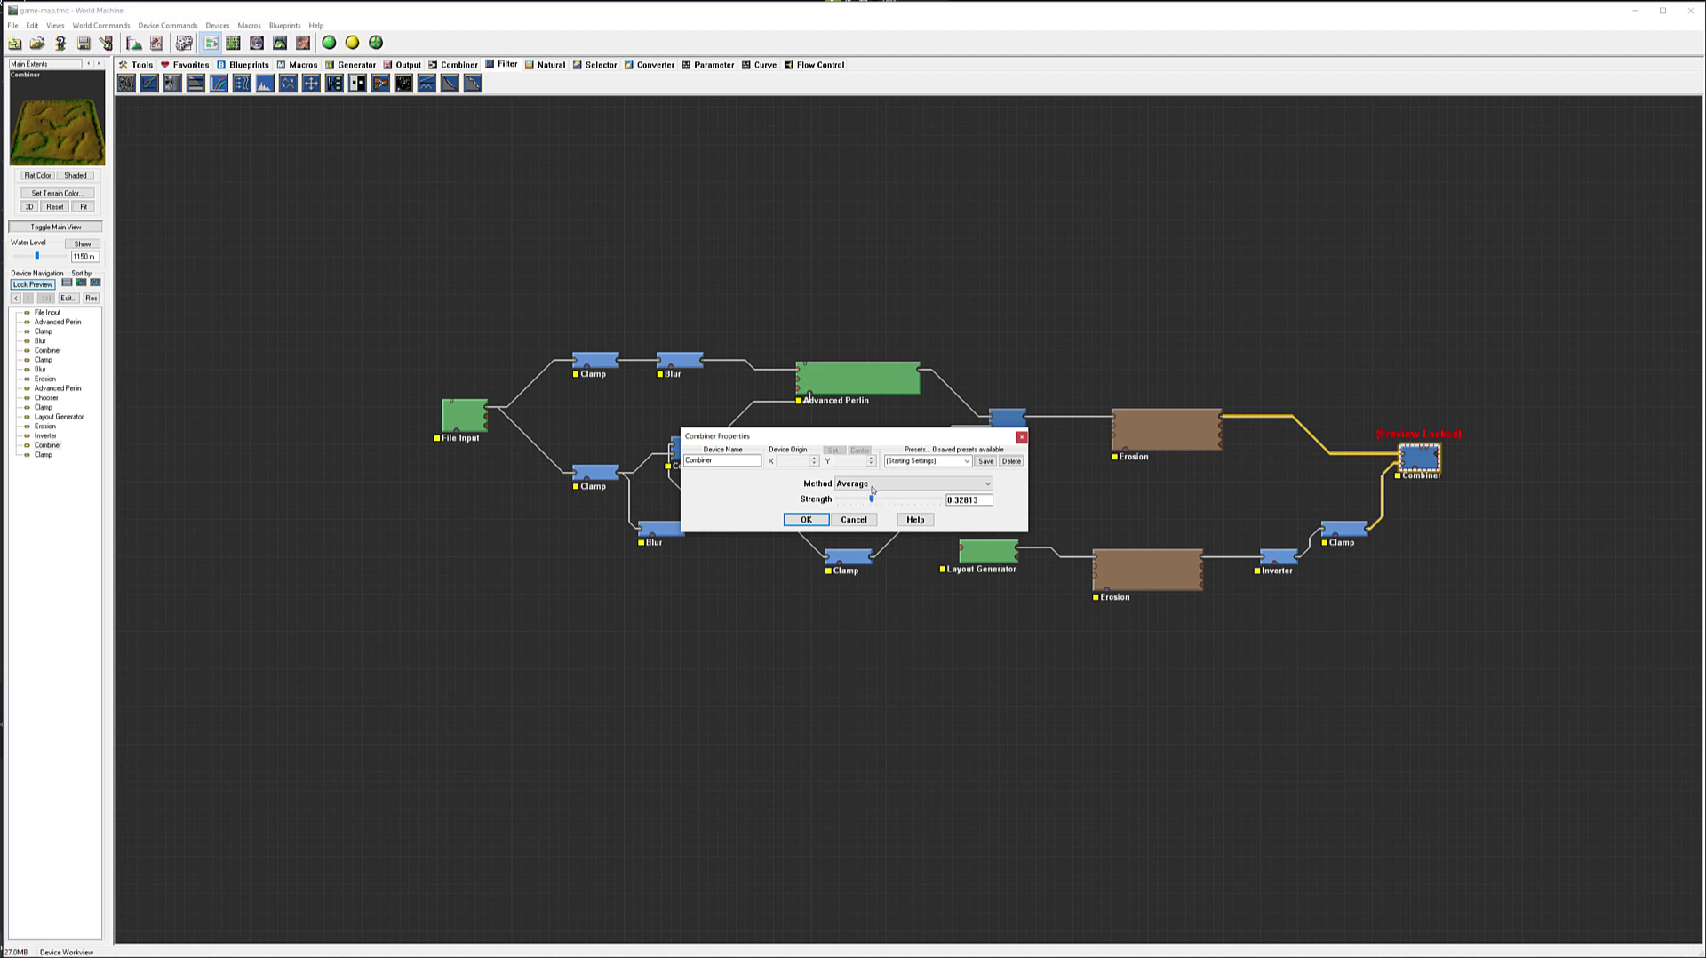
click(873, 485)
click(851, 515)
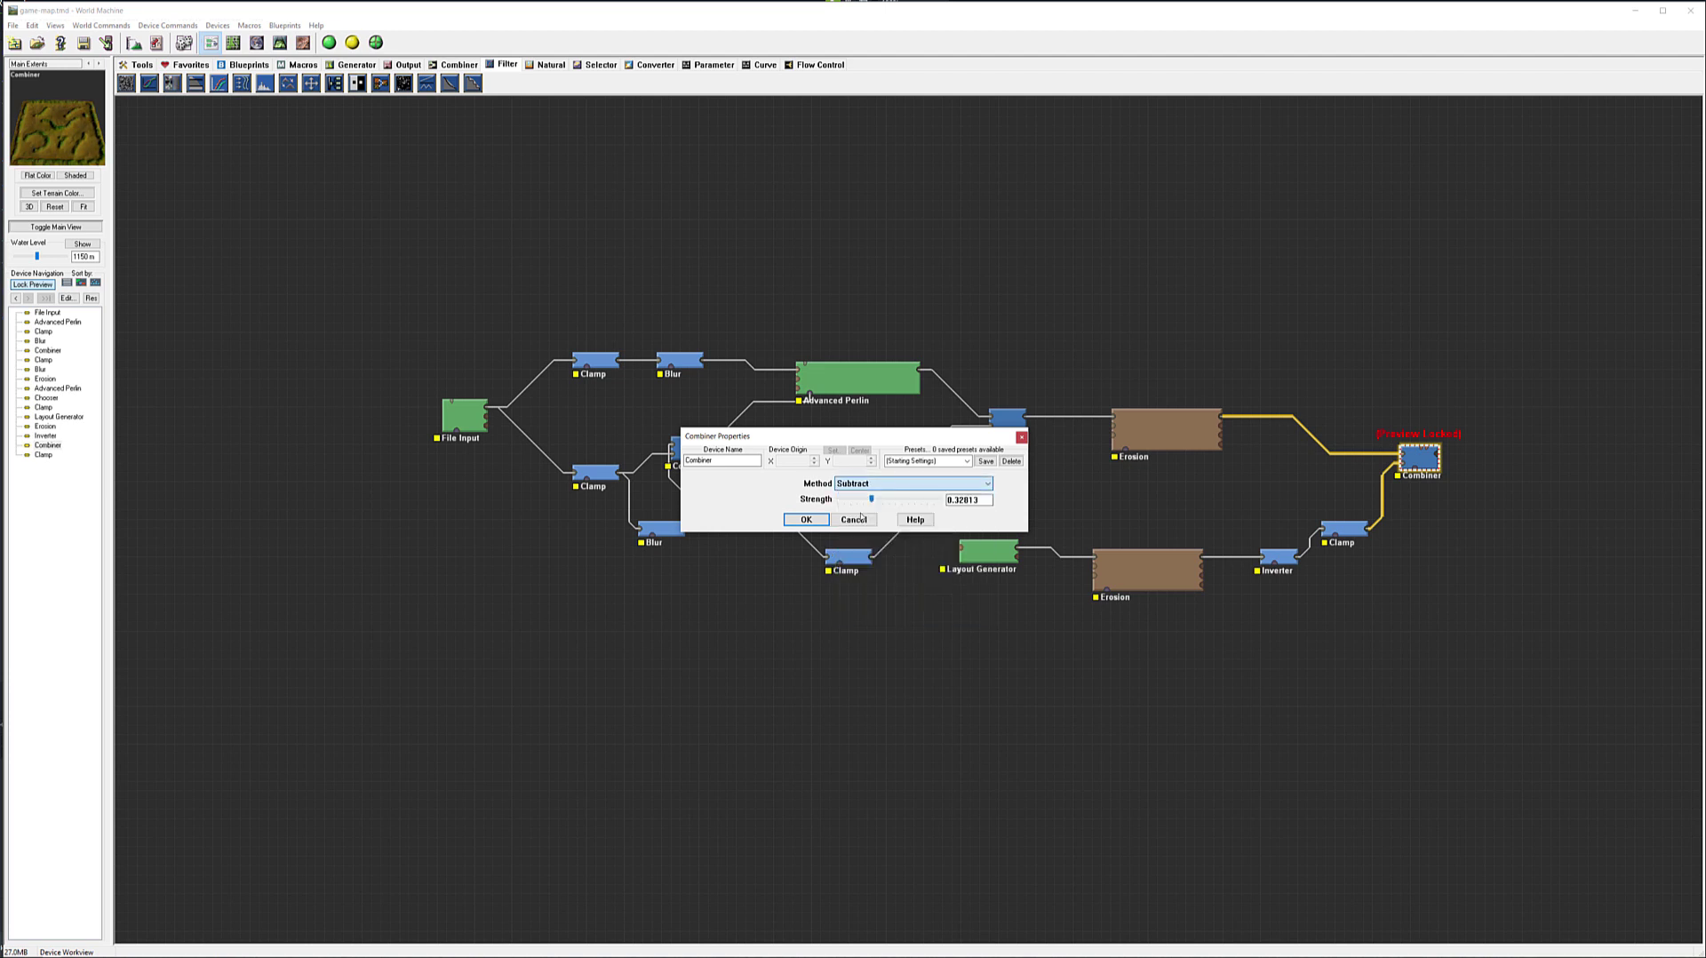
drag(874, 504, 893, 500)
Step: Change the last Combiner's method to Add and apply a strength of about 0.69
click(898, 483)
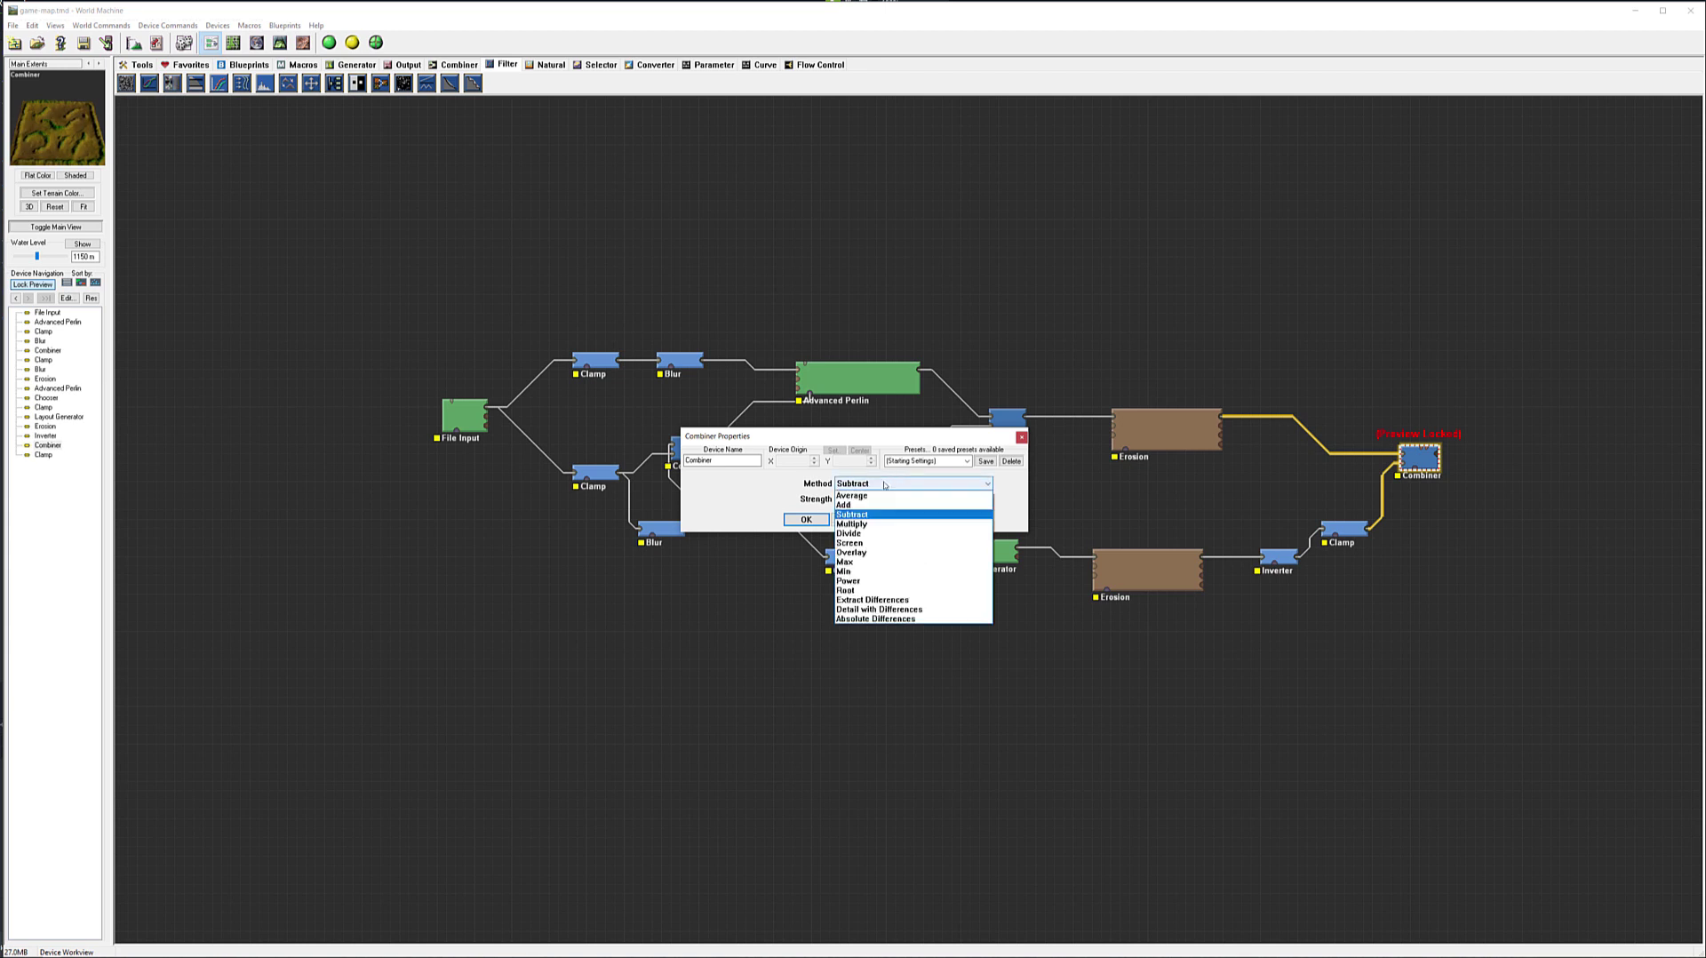
click(870, 509)
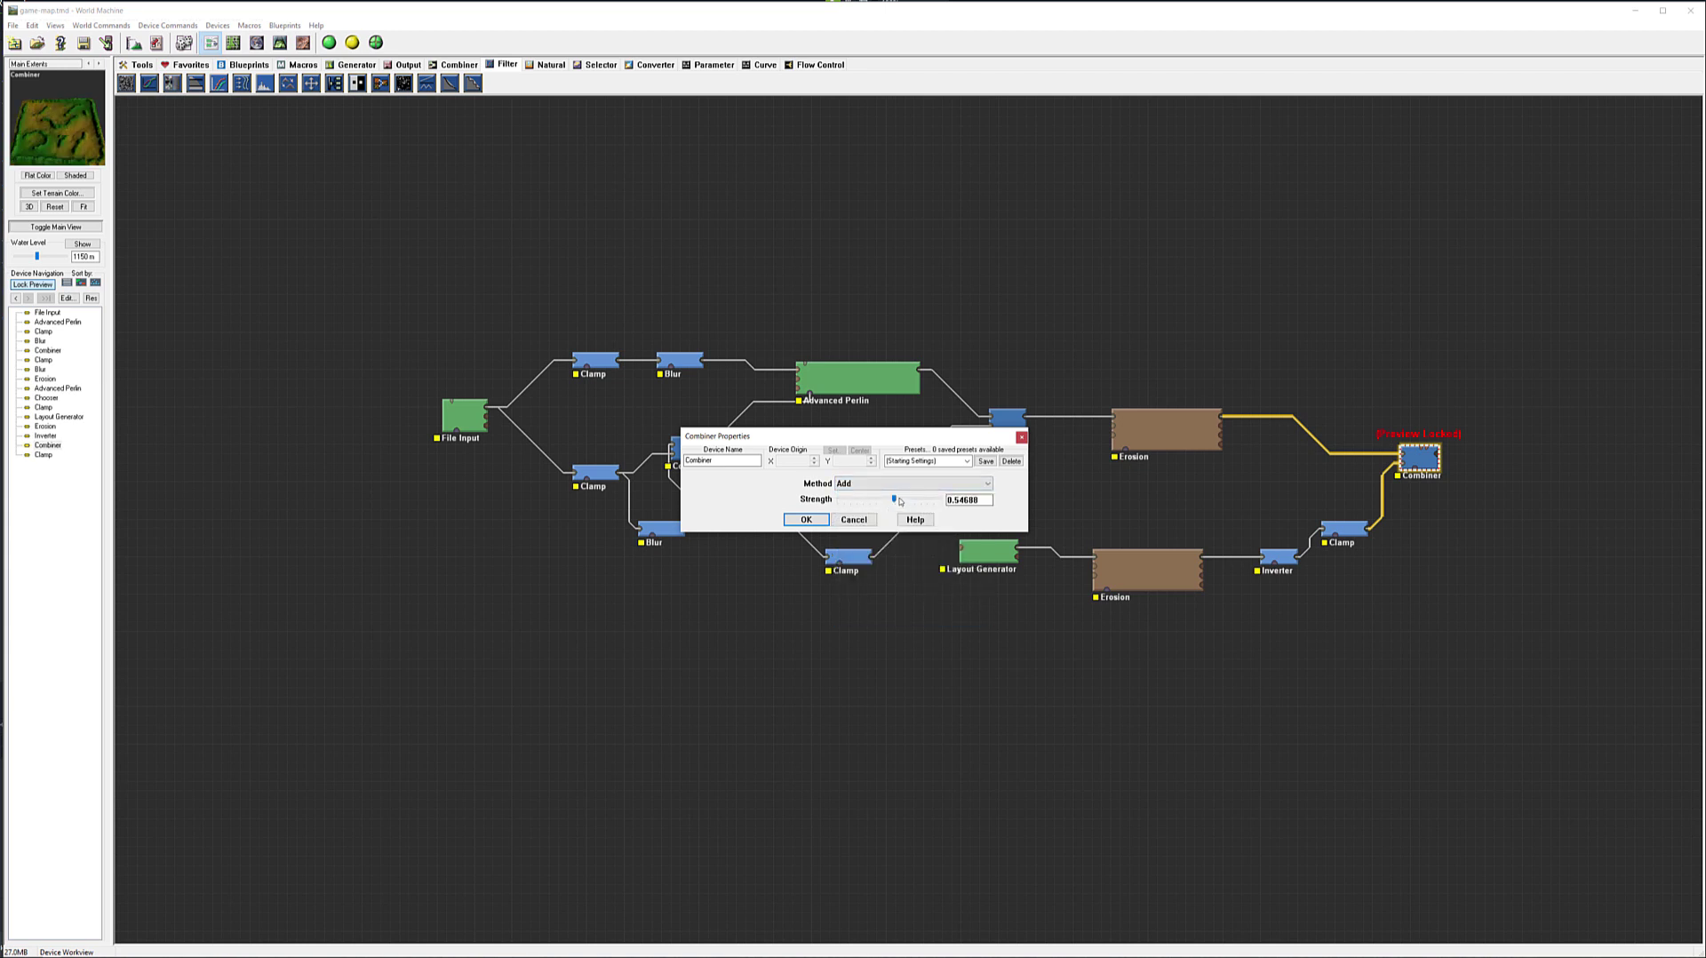
drag(895, 502, 908, 503)
click(806, 519)
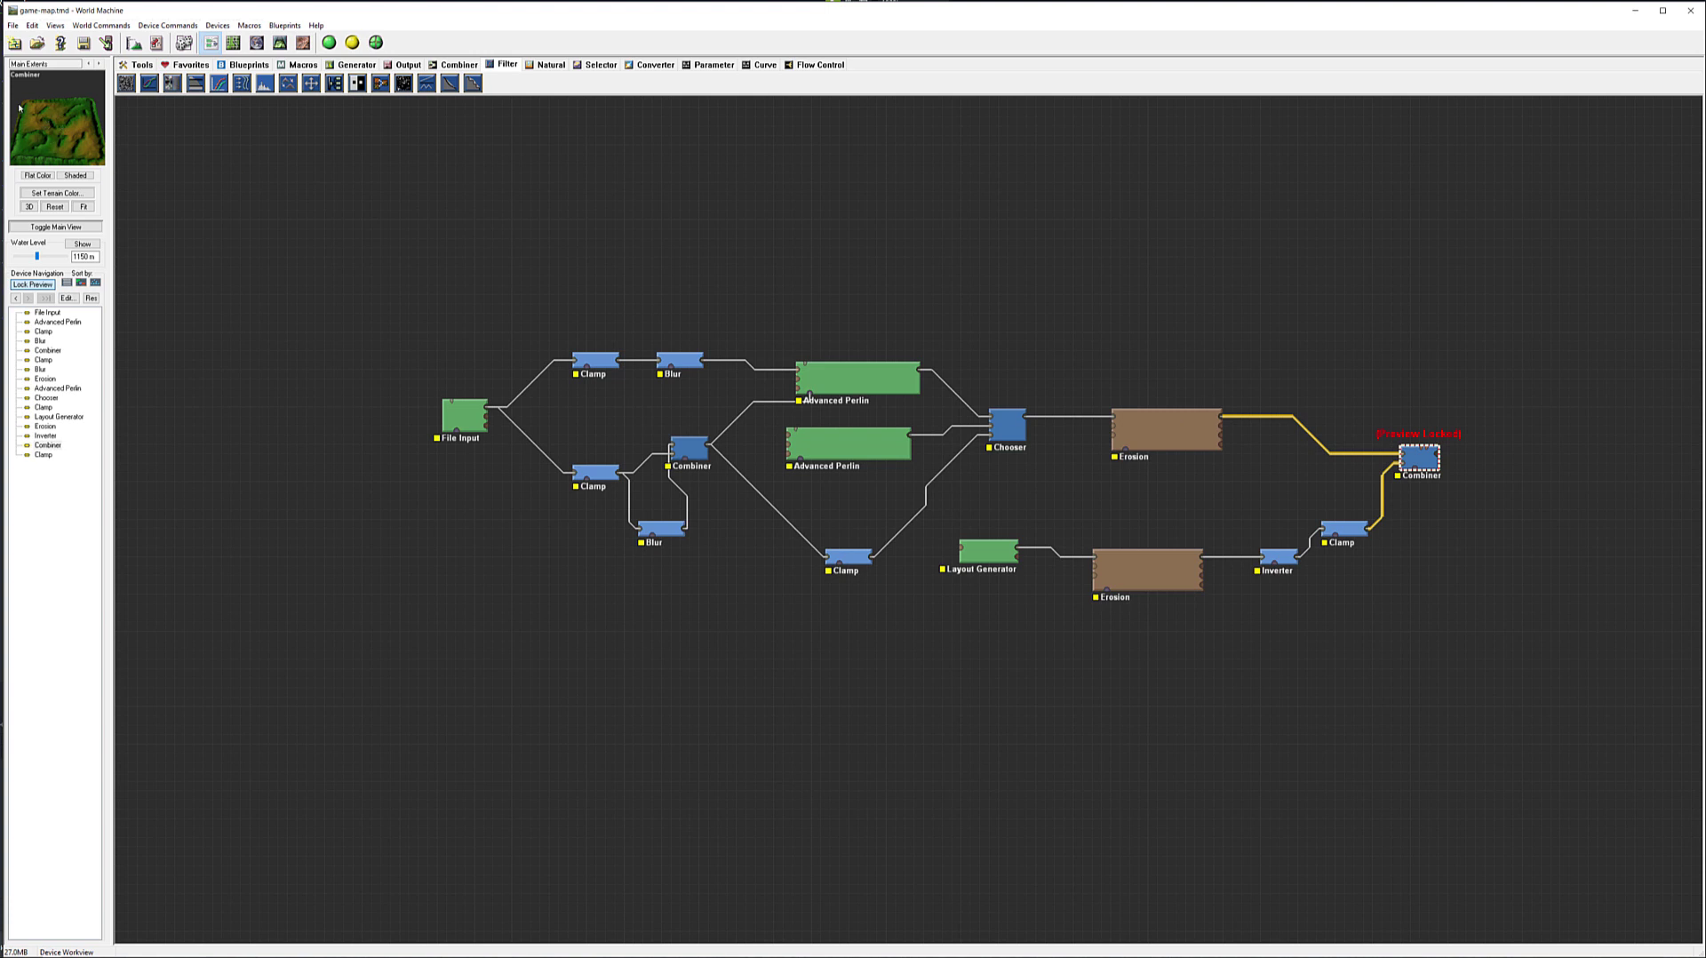
Step: Shift the upper Erosion slightly left, unlock the preview from the last Combiner, and select the upper Erosion
mouse_move(1193, 432)
mouse_down()
mouse_move(1143, 396)
mouse_move(1174, 427)
mouse_up()
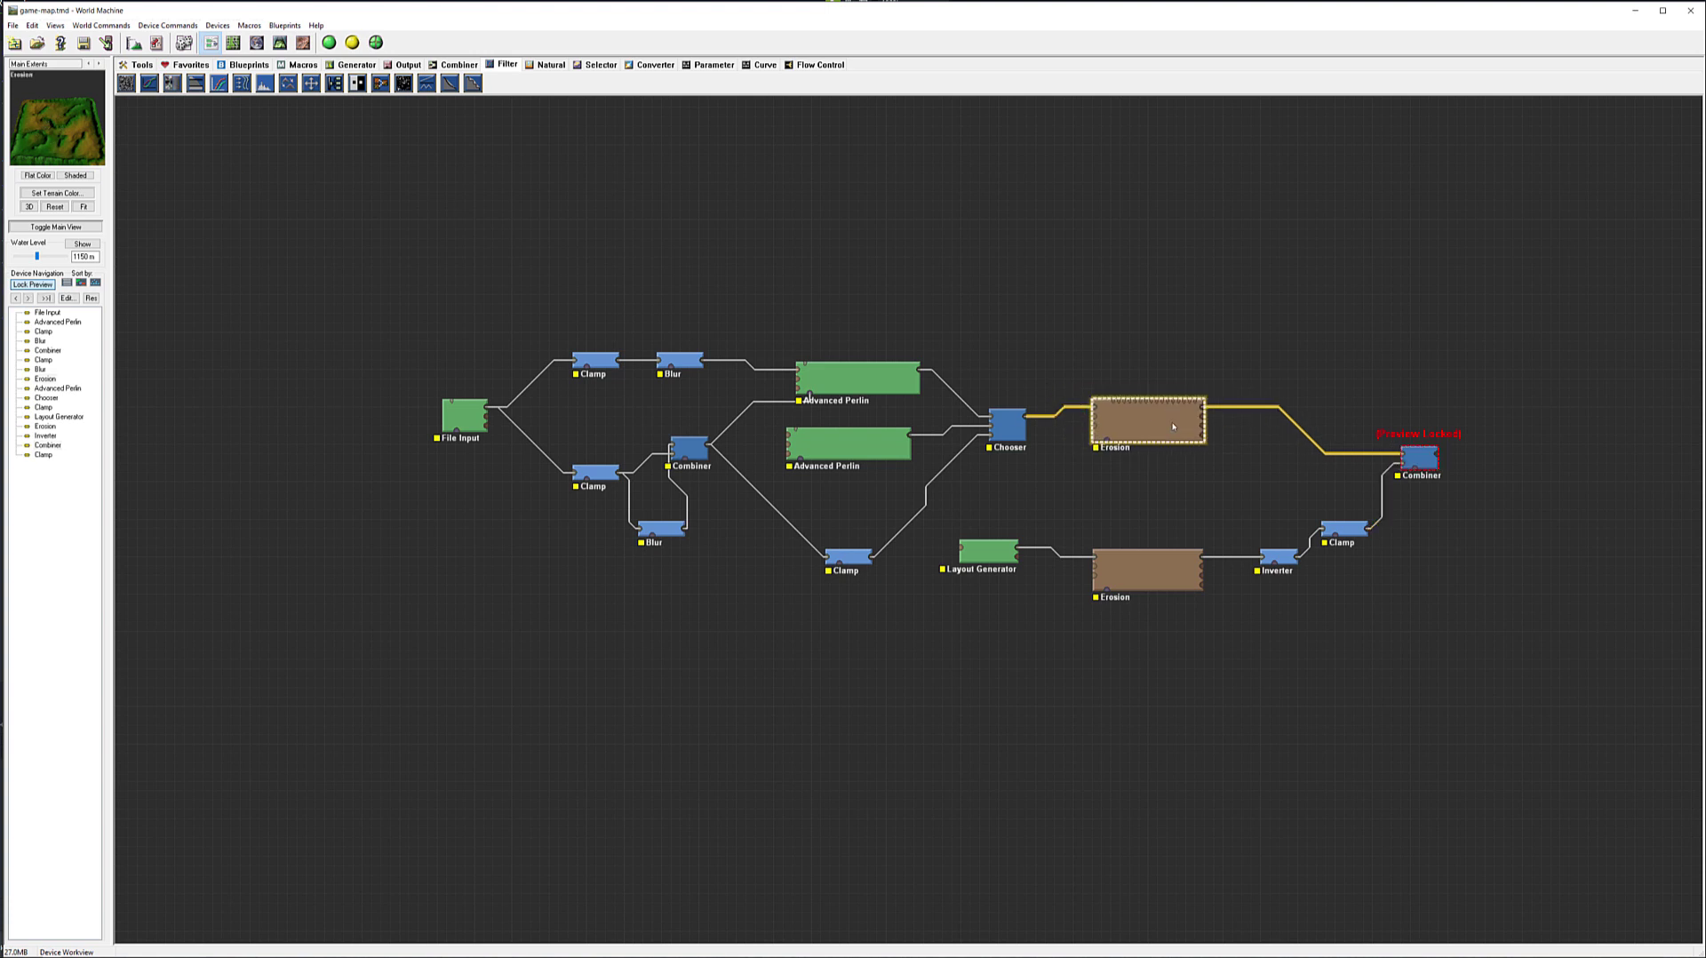
right_click(1413, 457)
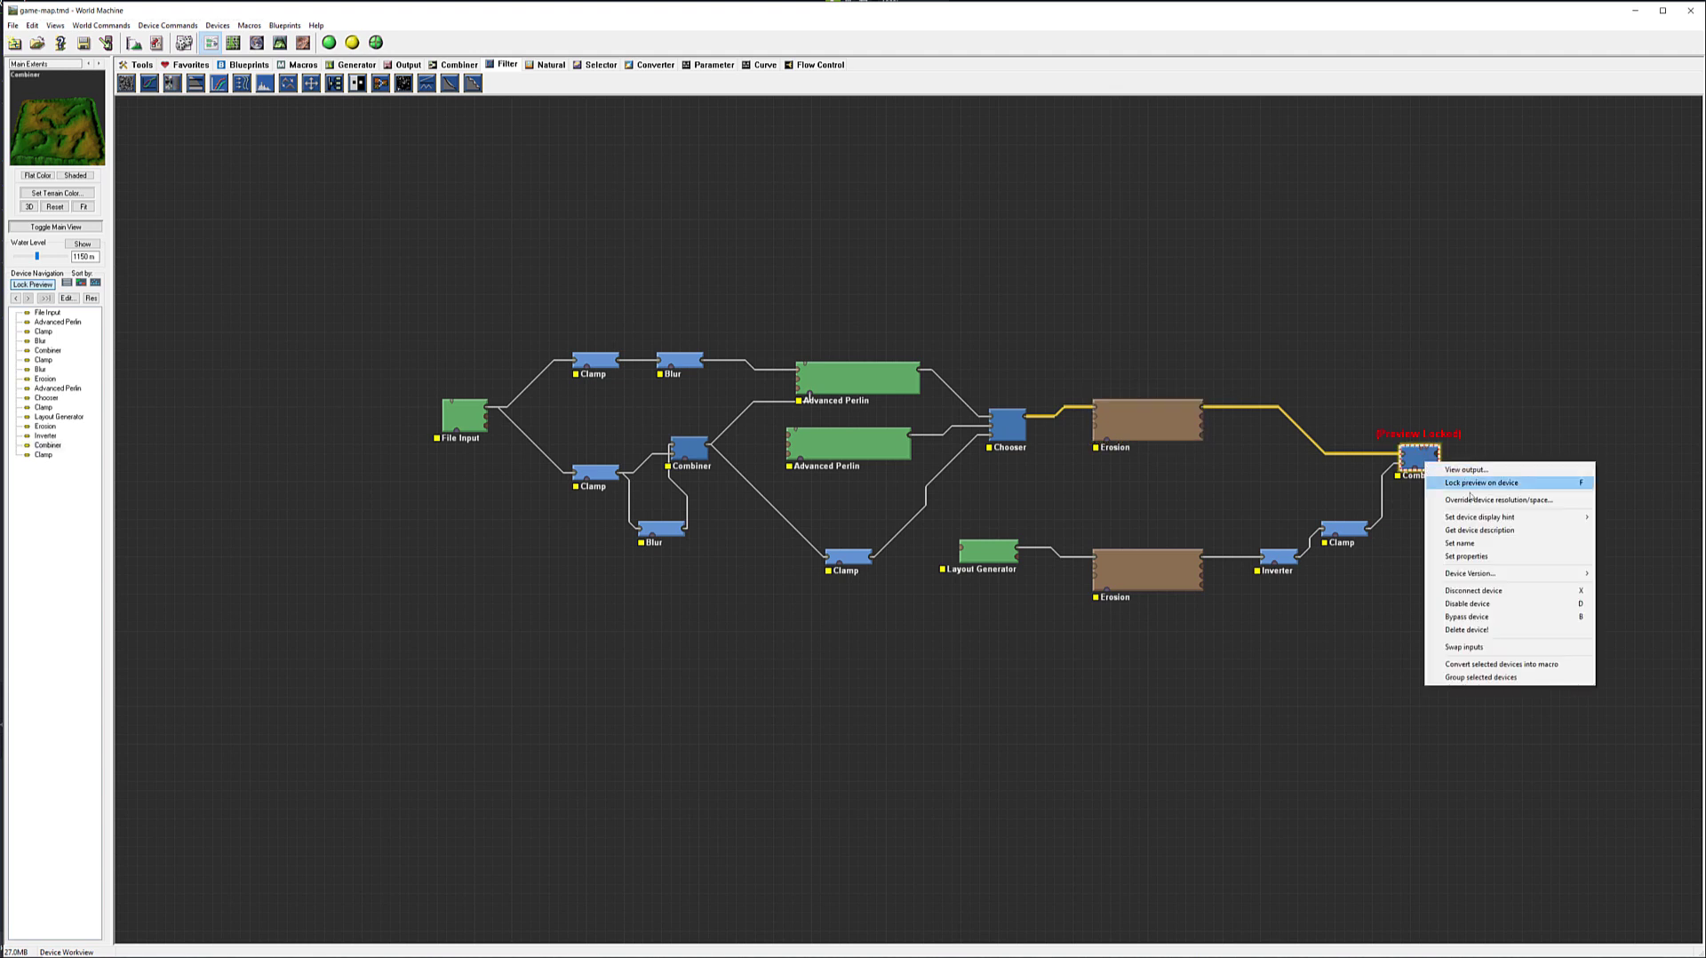
click(1464, 486)
click(1156, 421)
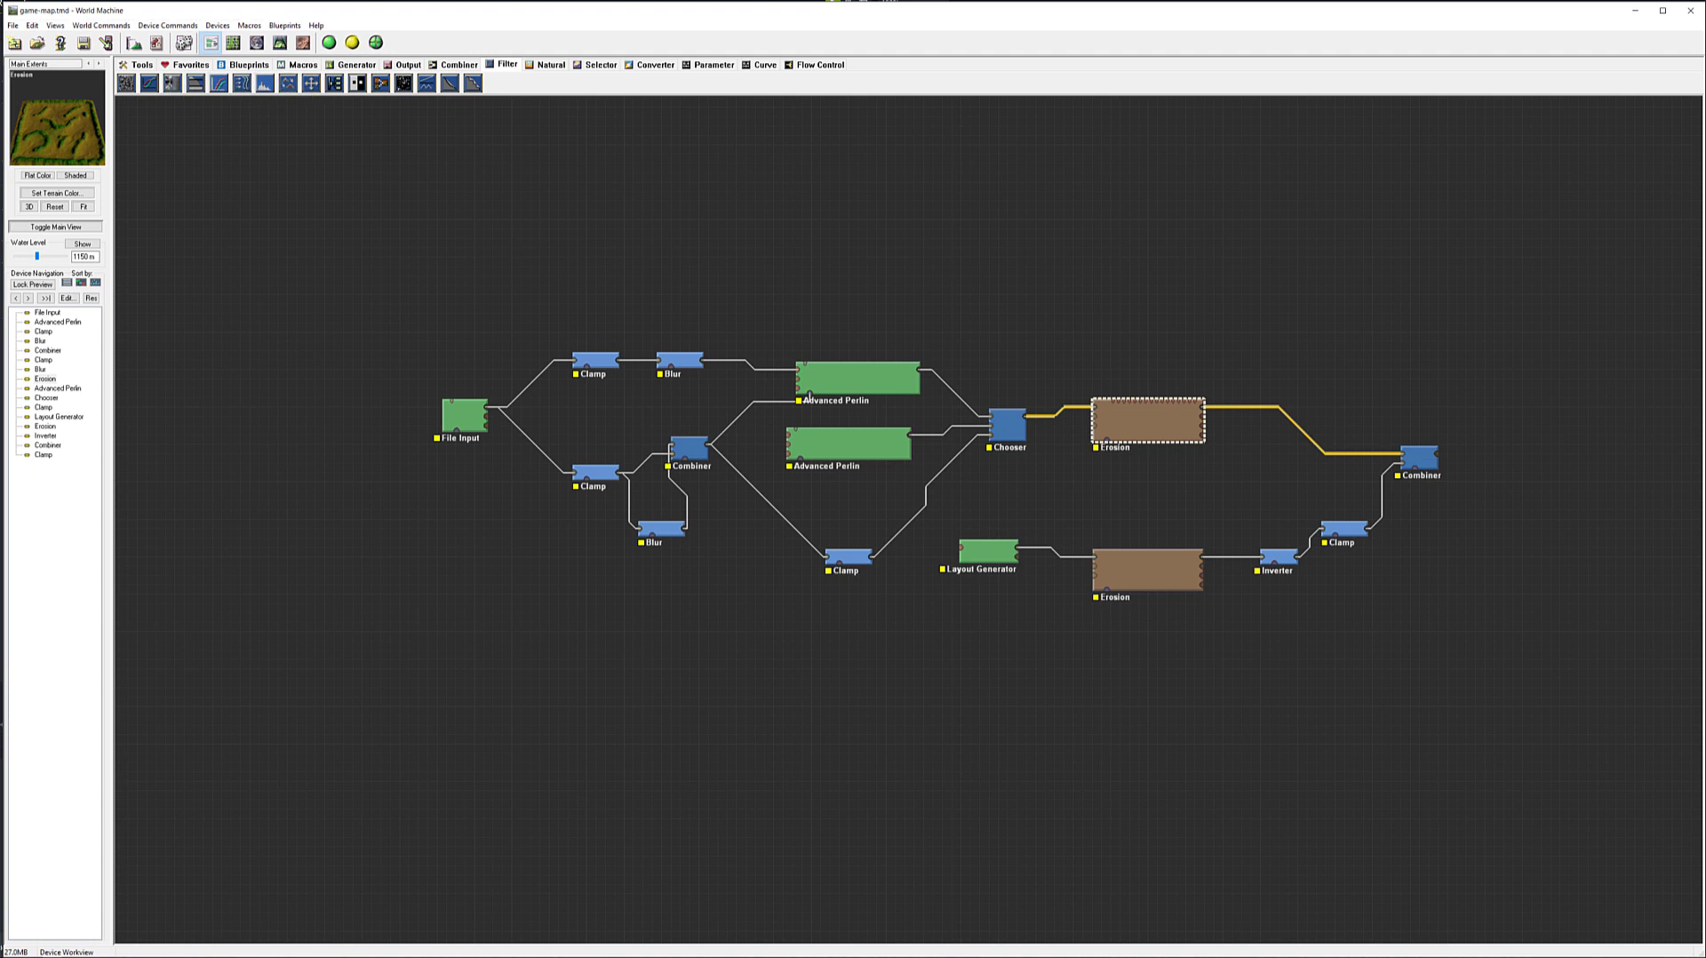
Step: Add an Equalizer filter after the upper Erosion and feed it the Erosion's output
click(264, 82)
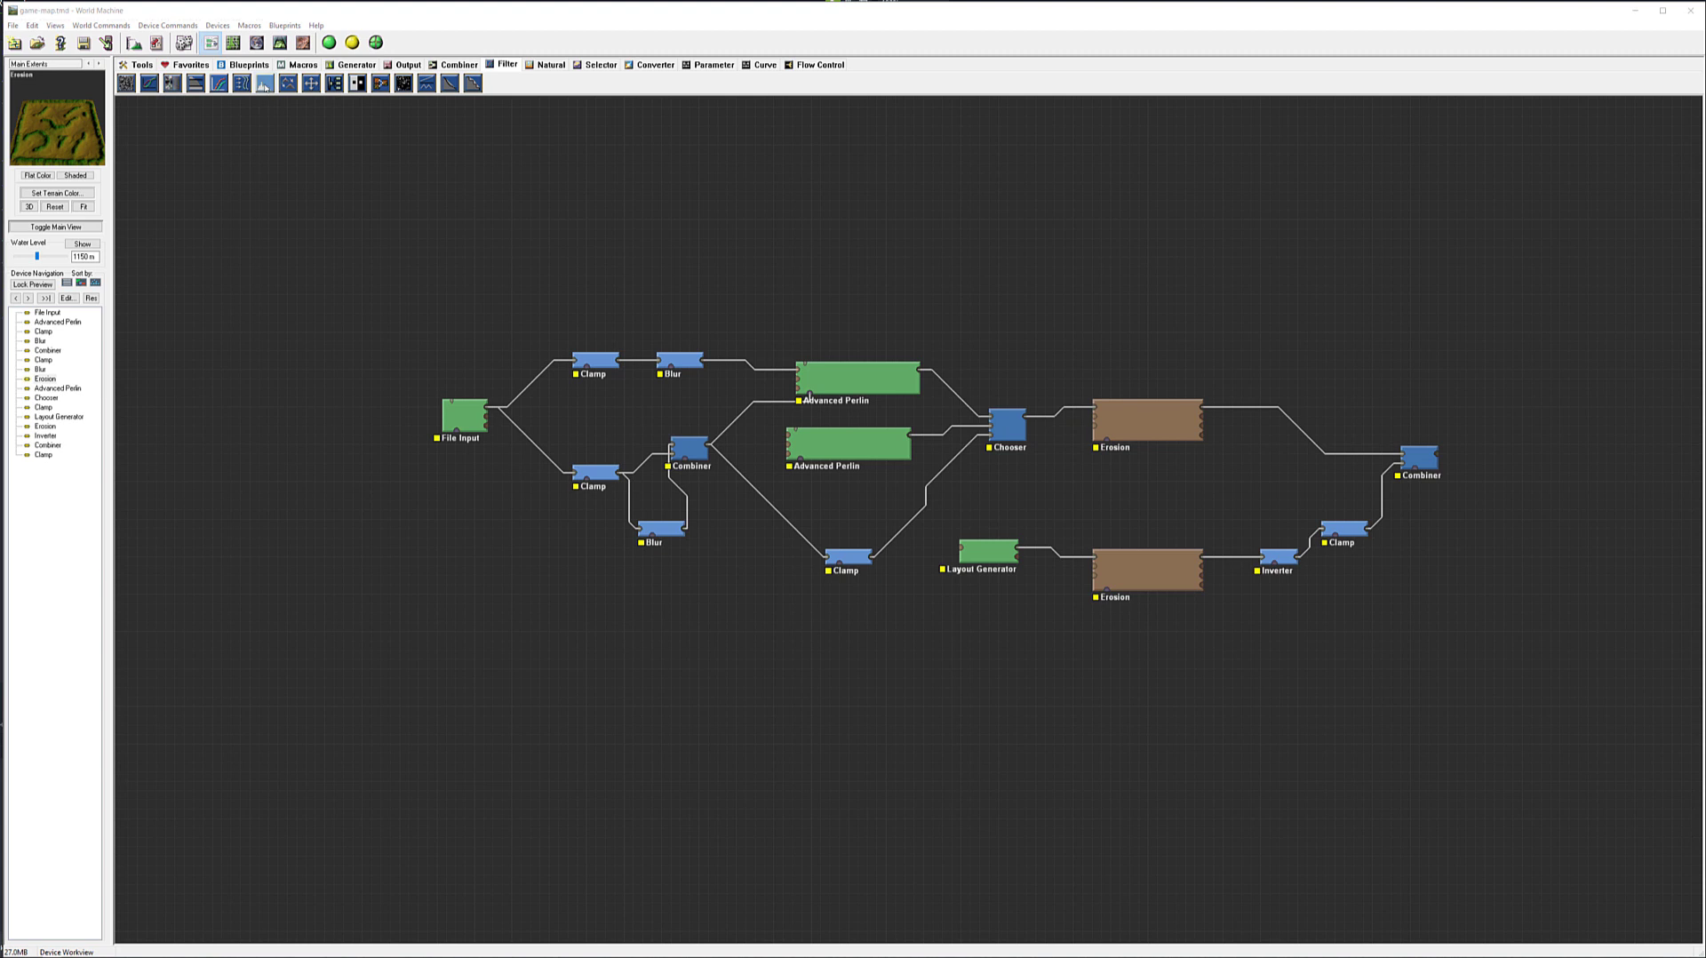
click(1247, 346)
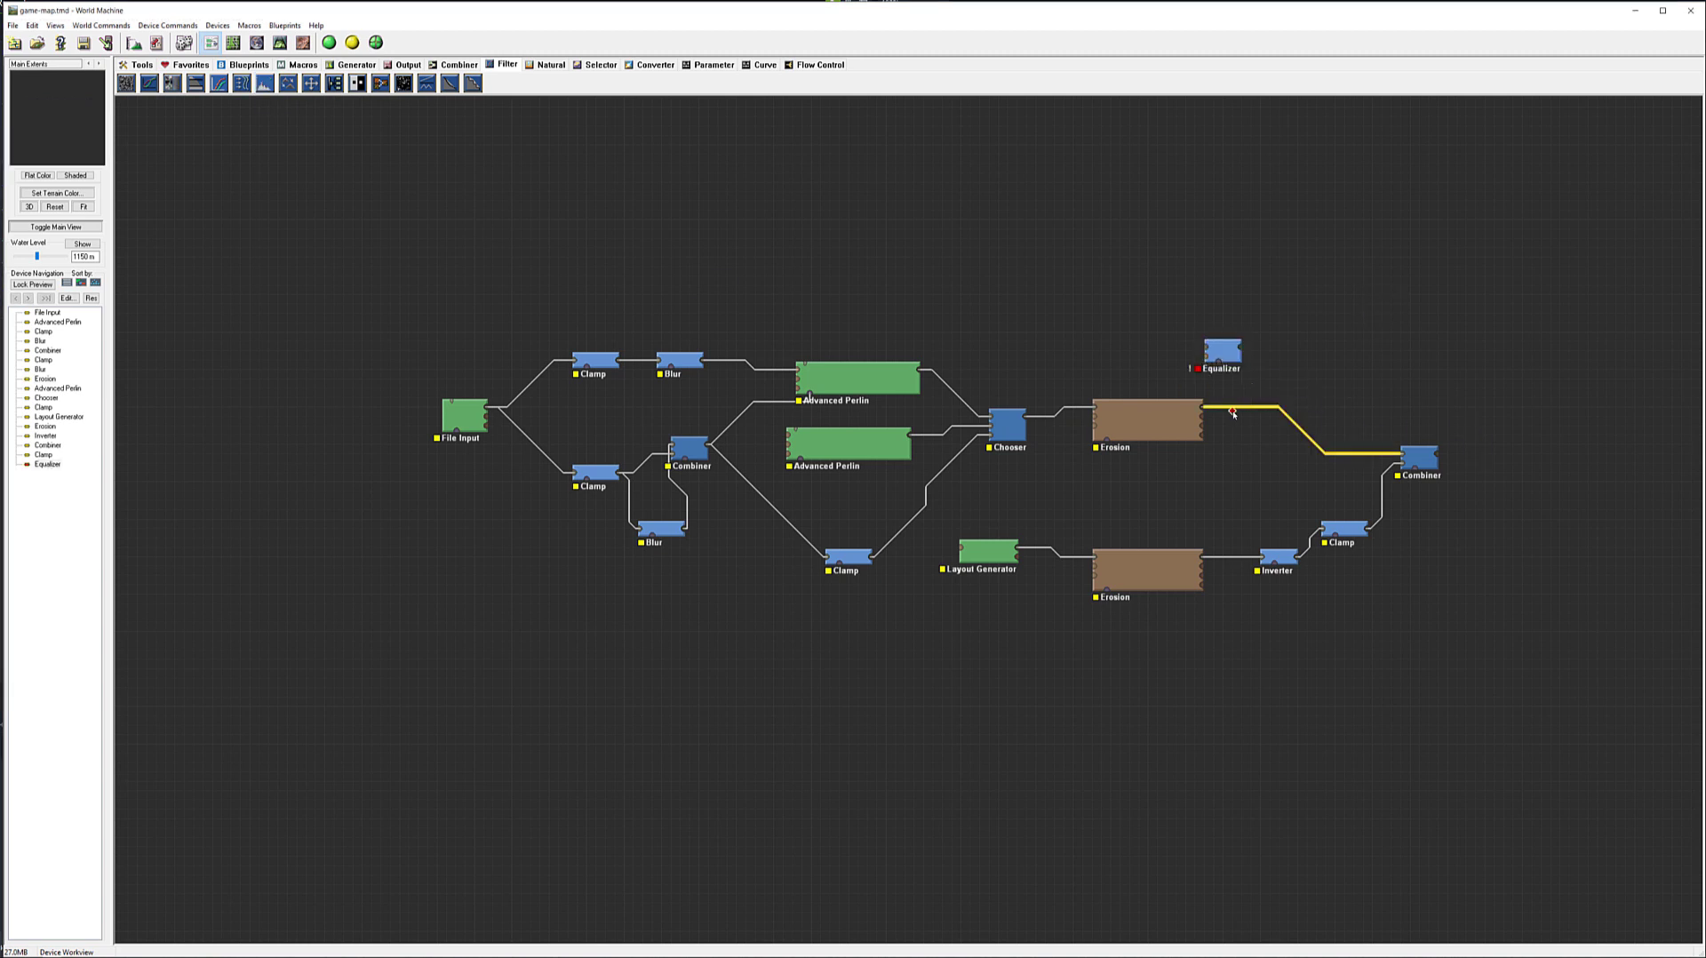
drag(1203, 408, 1291, 370)
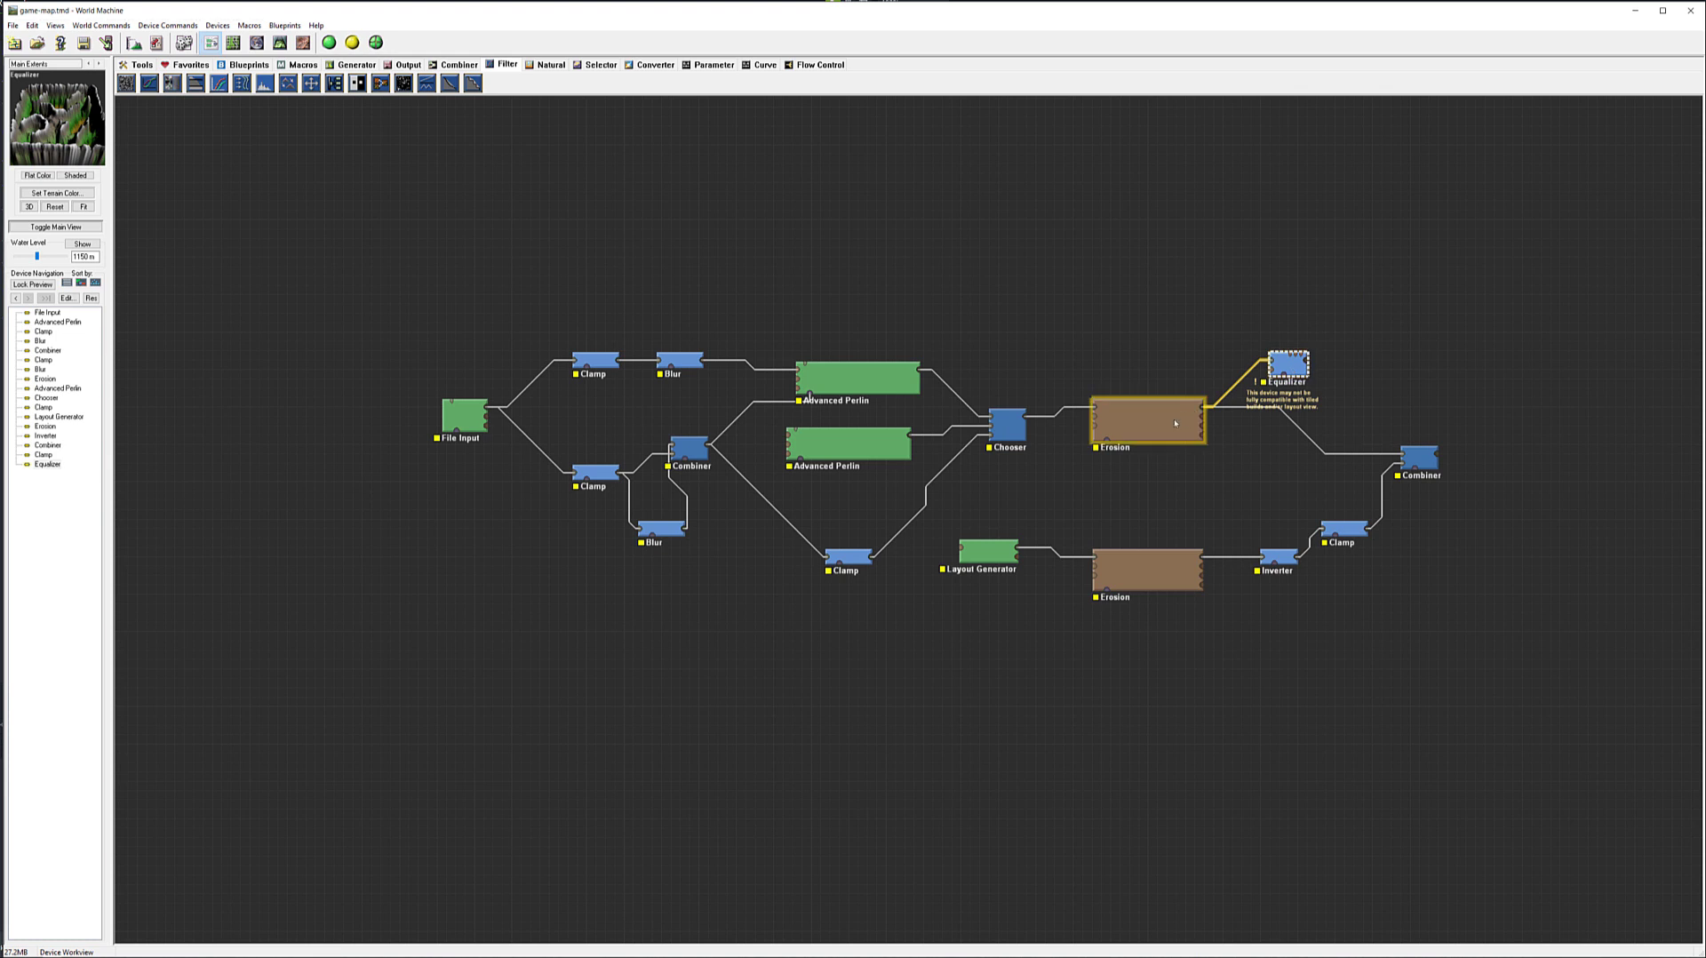
Step: Set the Equalizer's equalization to about 0.2 and wire it between the upper Erosion and the last Combiner
double_click(1293, 369)
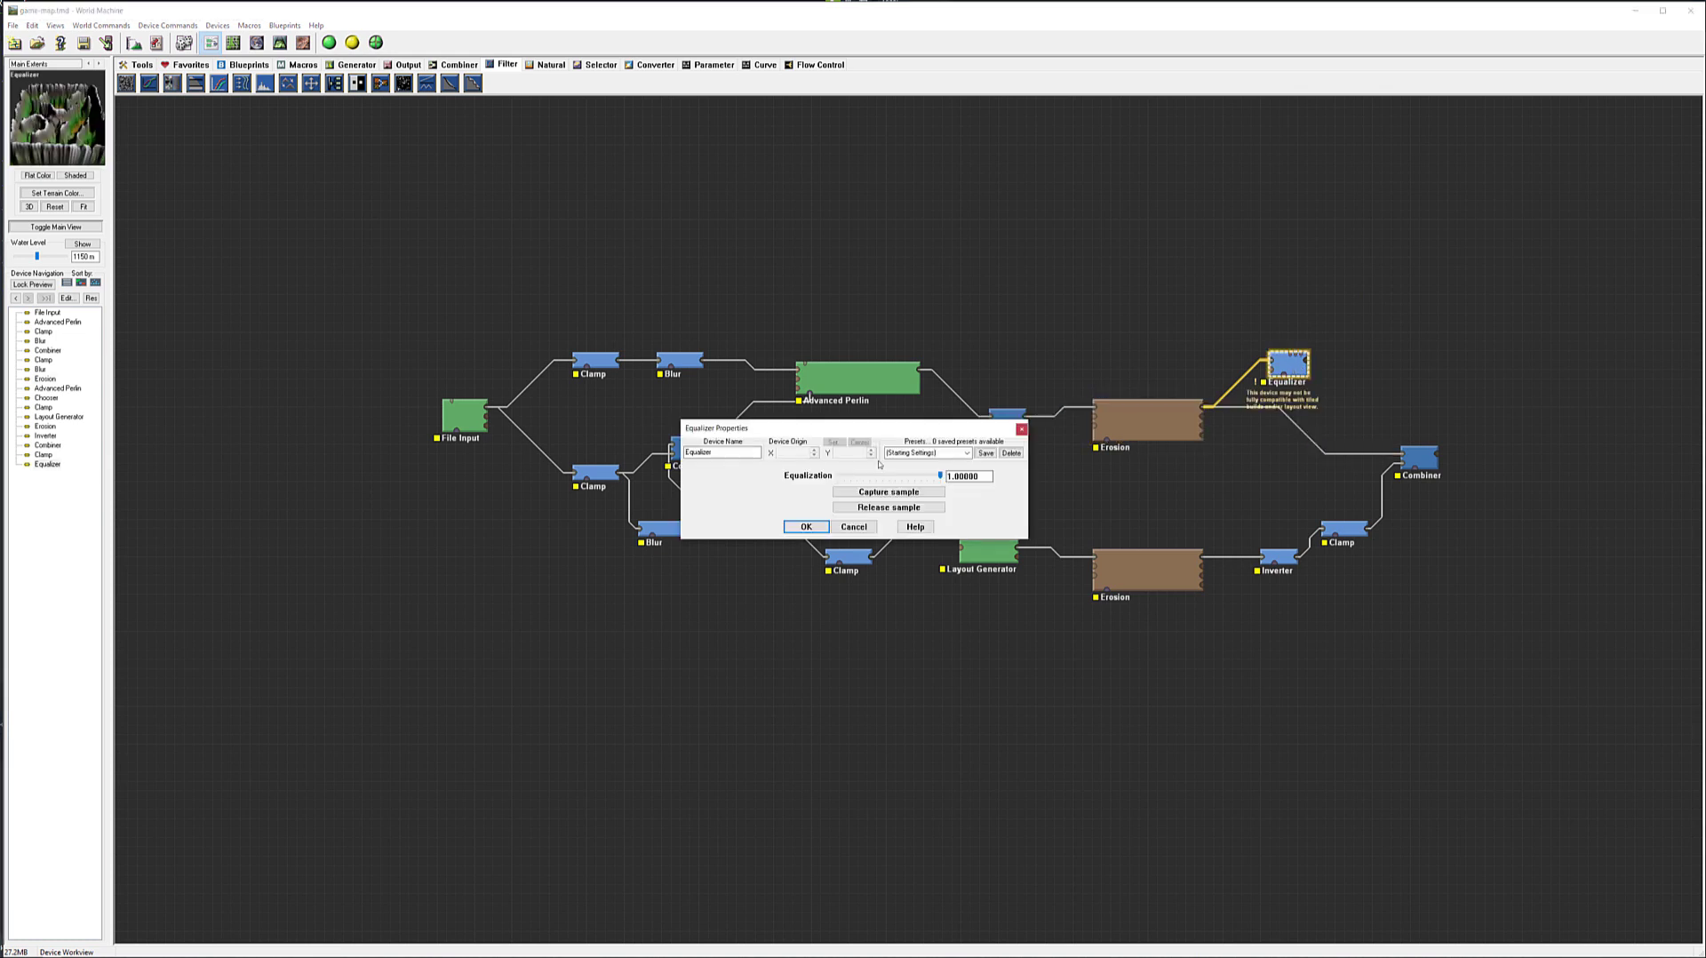
drag(941, 477, 860, 476)
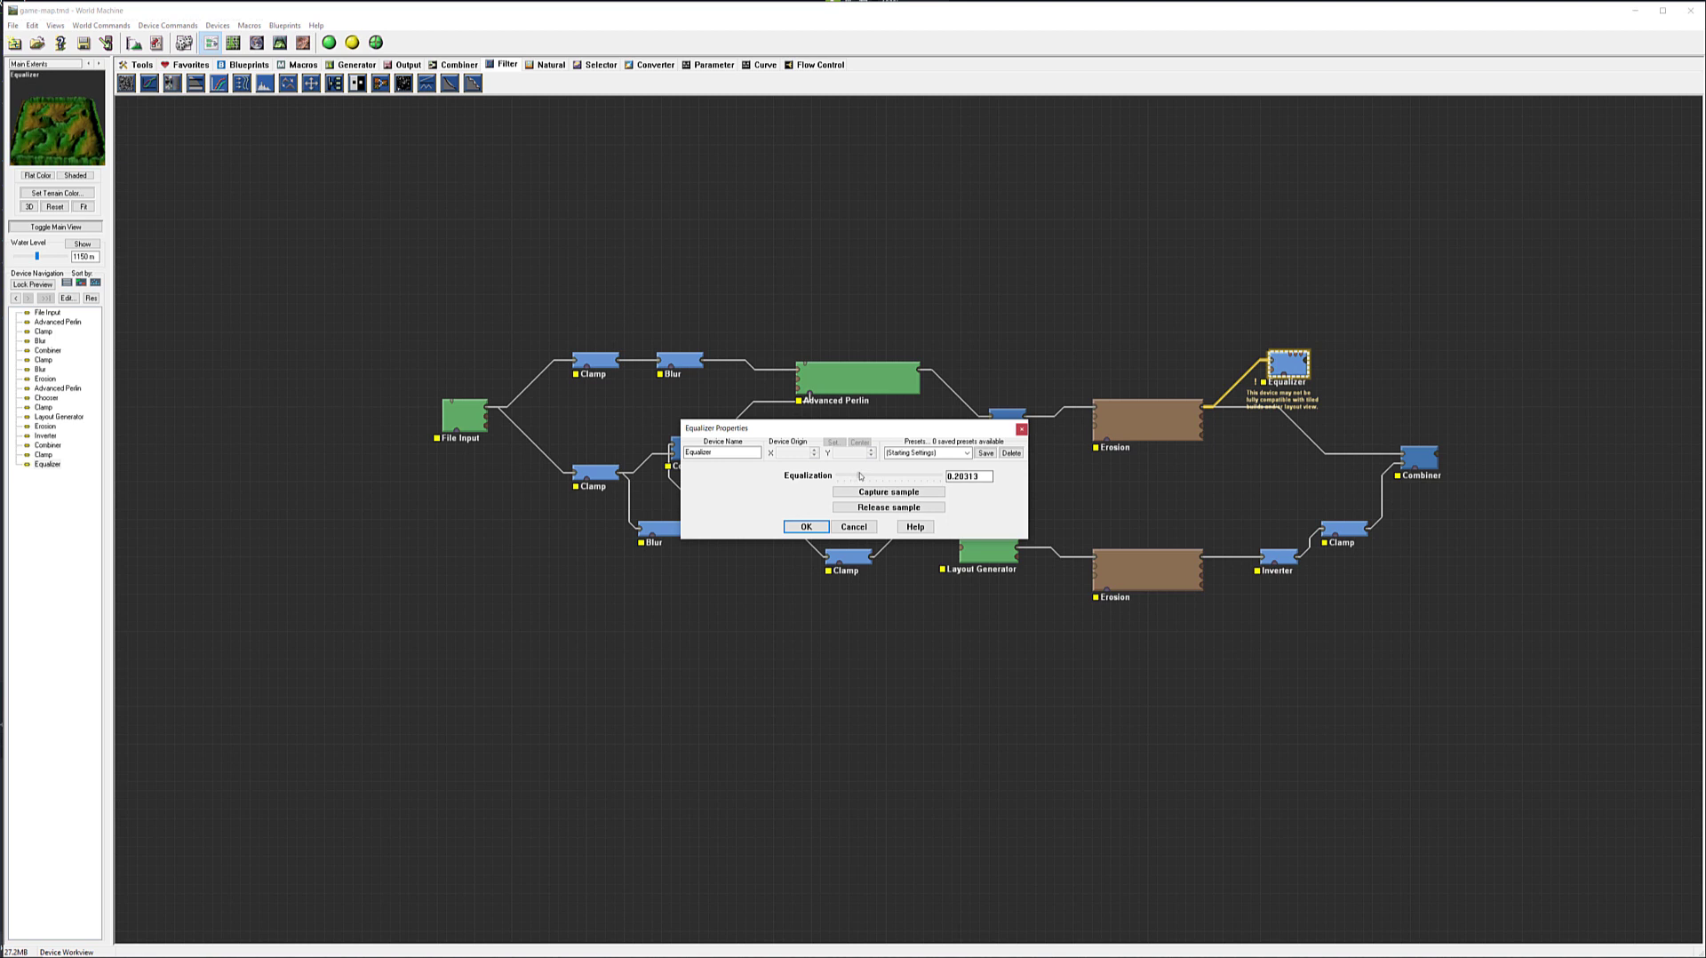
click(843, 528)
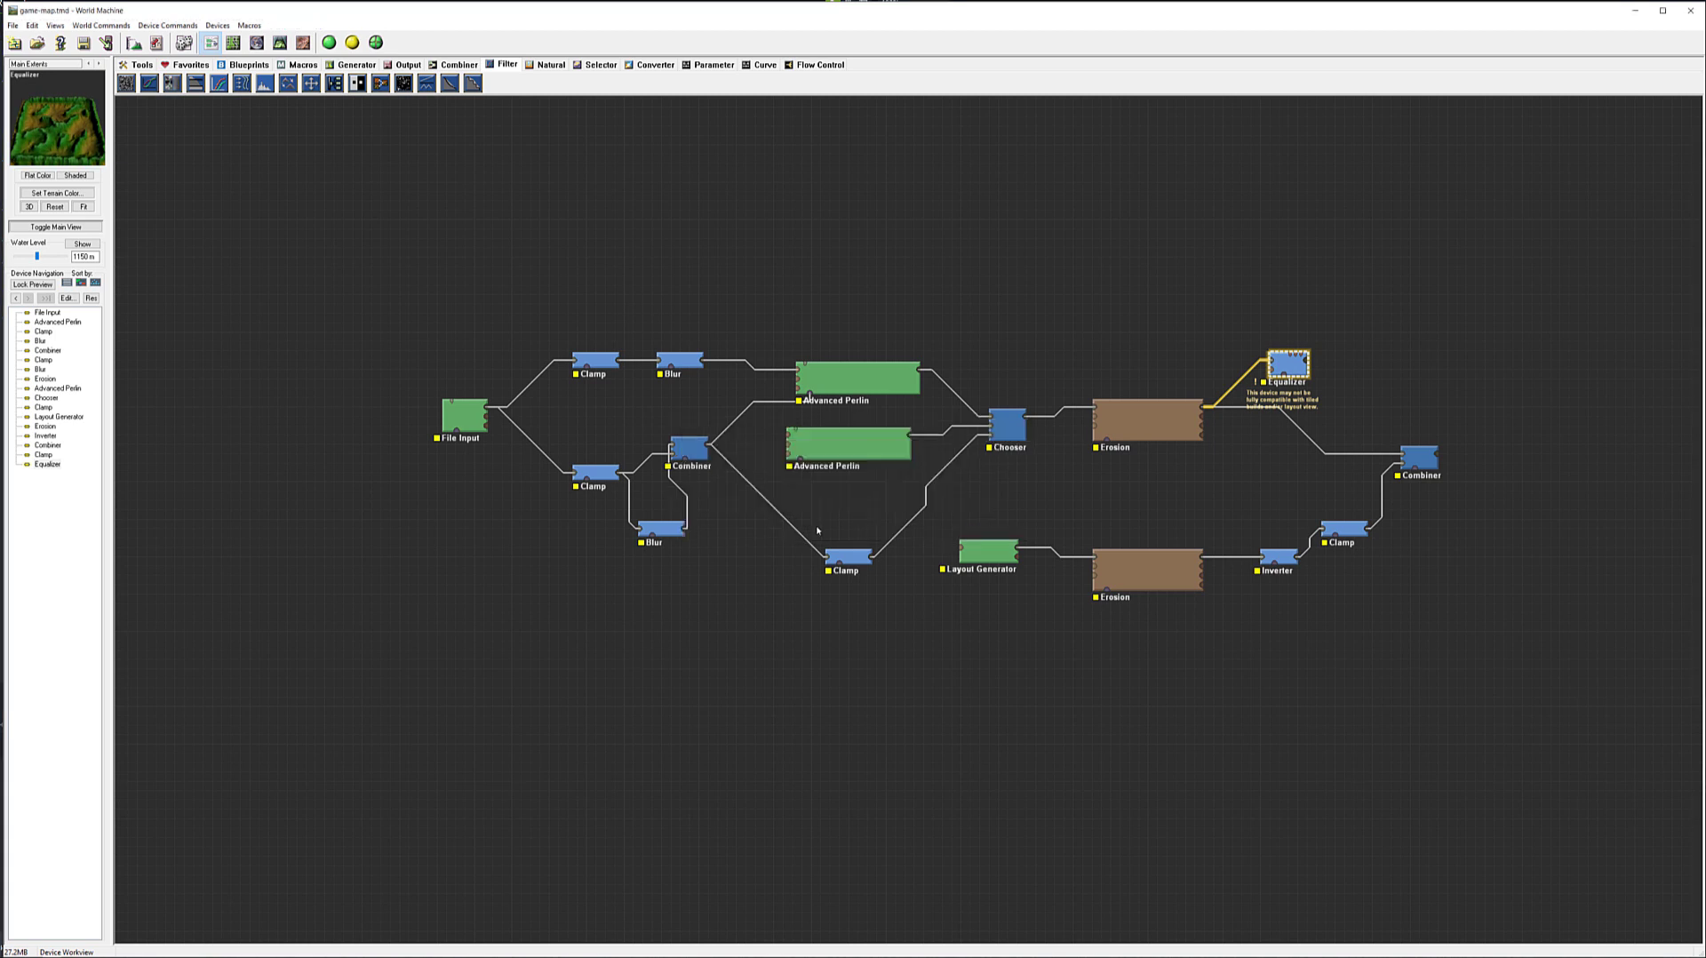
drag(1308, 363, 1407, 459)
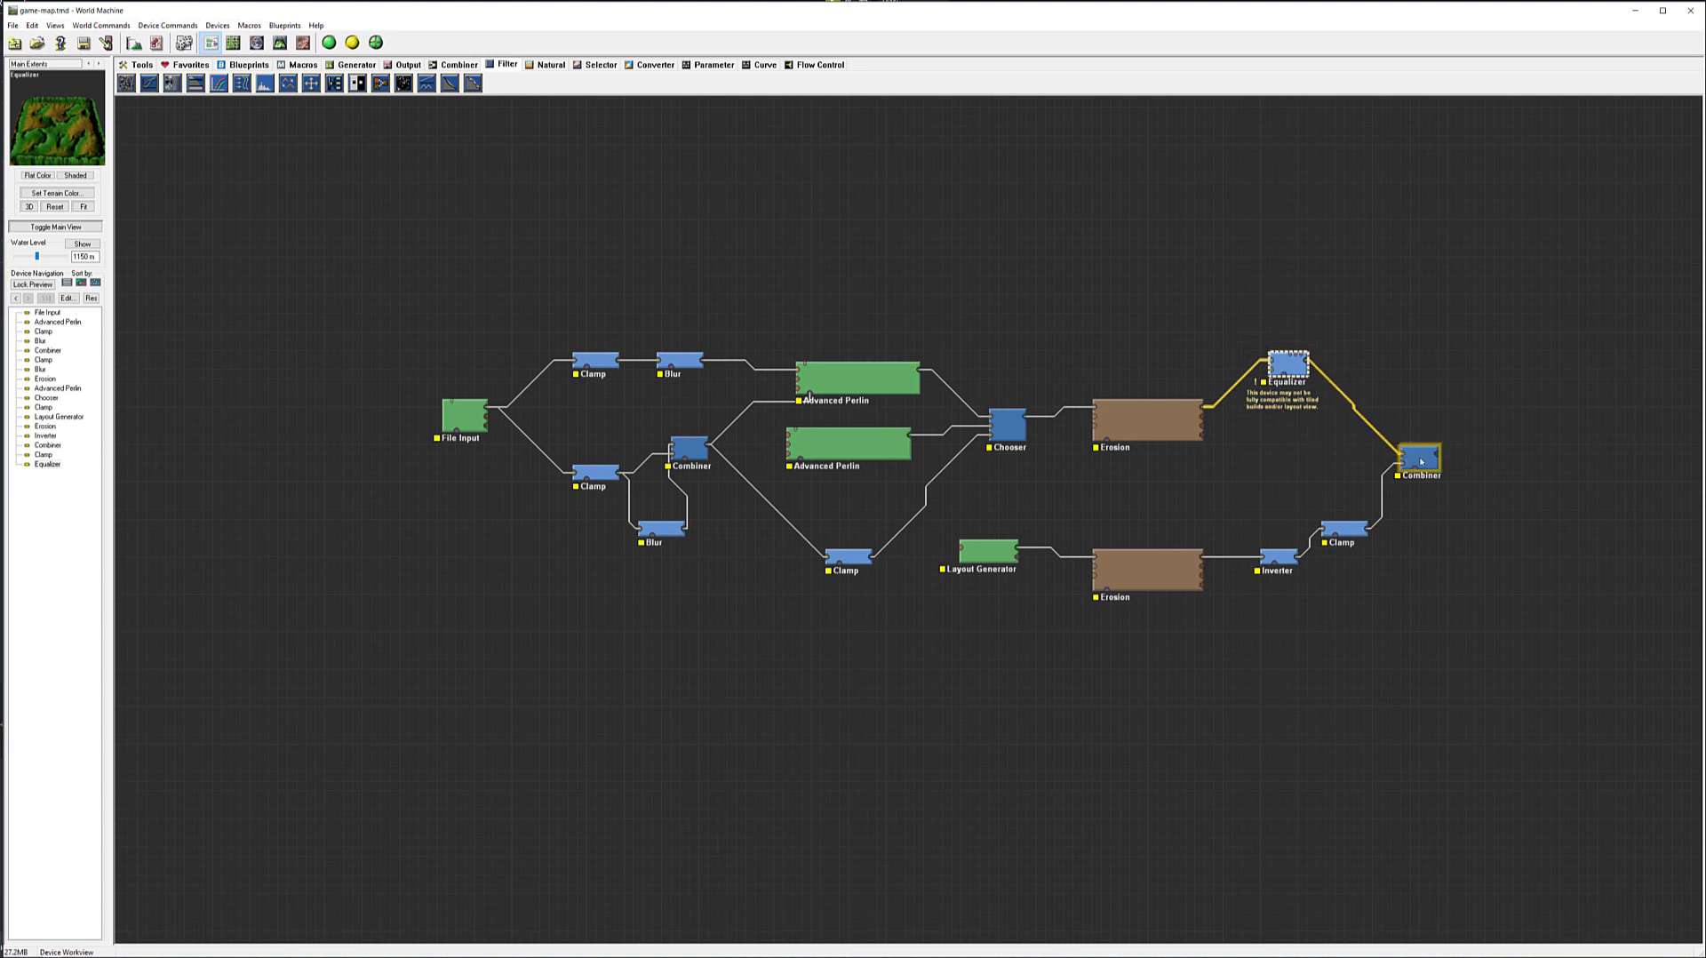
drag(1290, 377, 1299, 414)
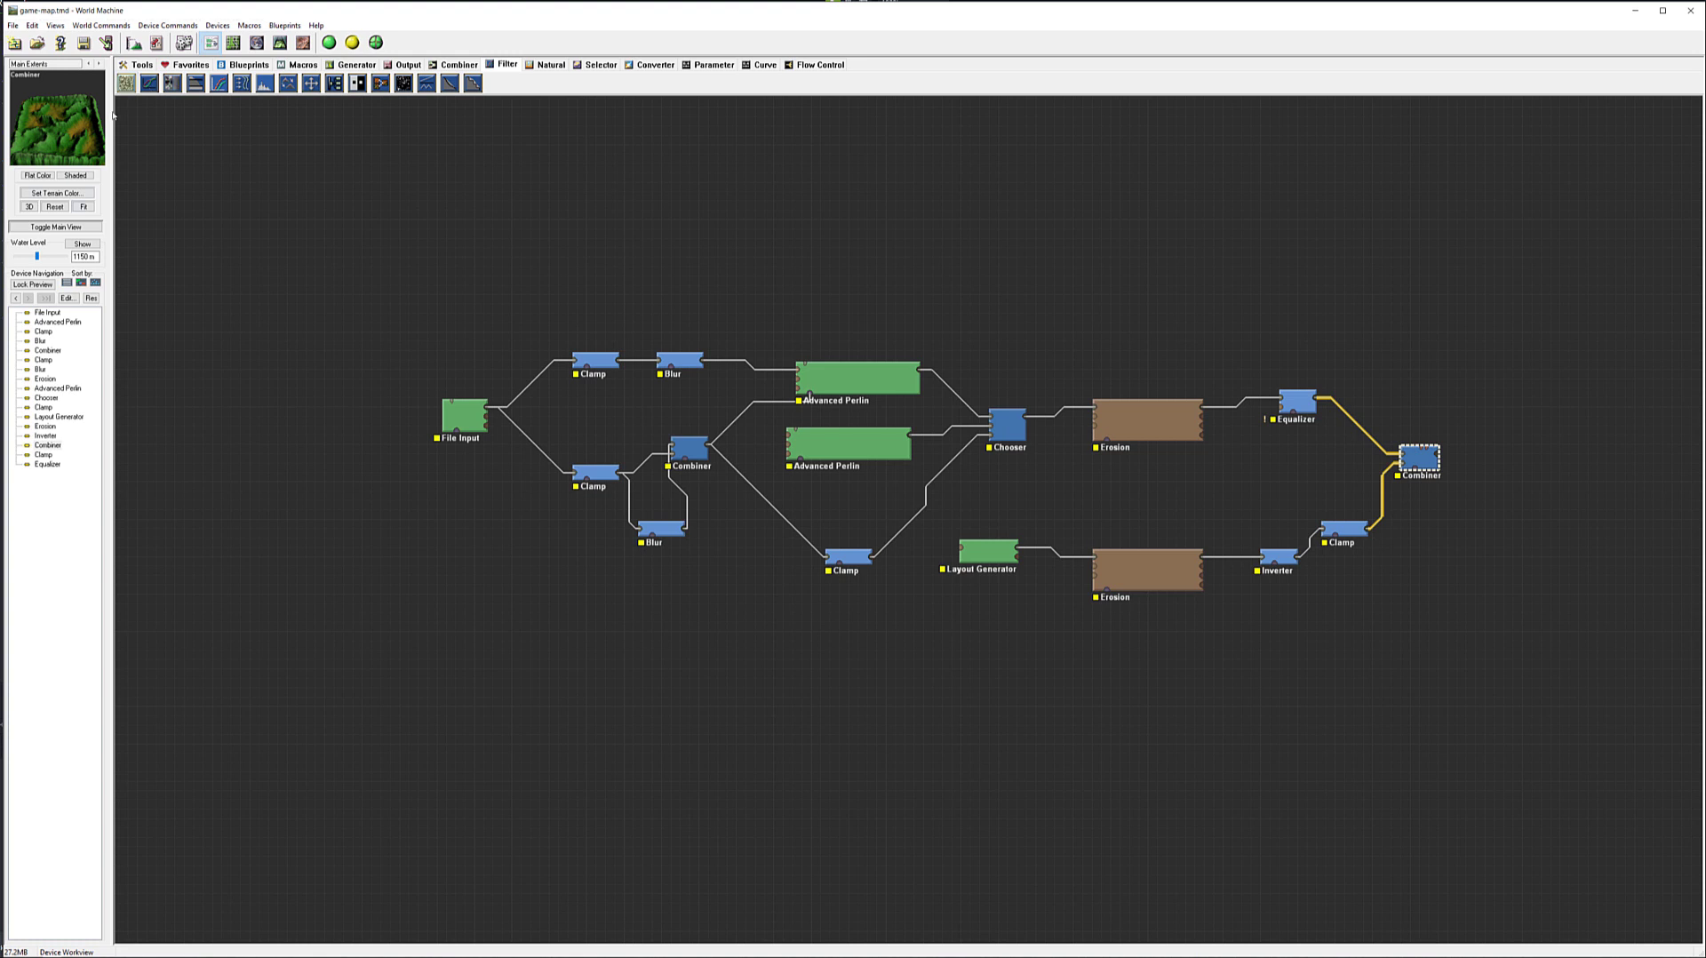
Step: Try a higher Add strength on the last Combiner, and the Subtract method at strengths up to 1
double_click(1420, 458)
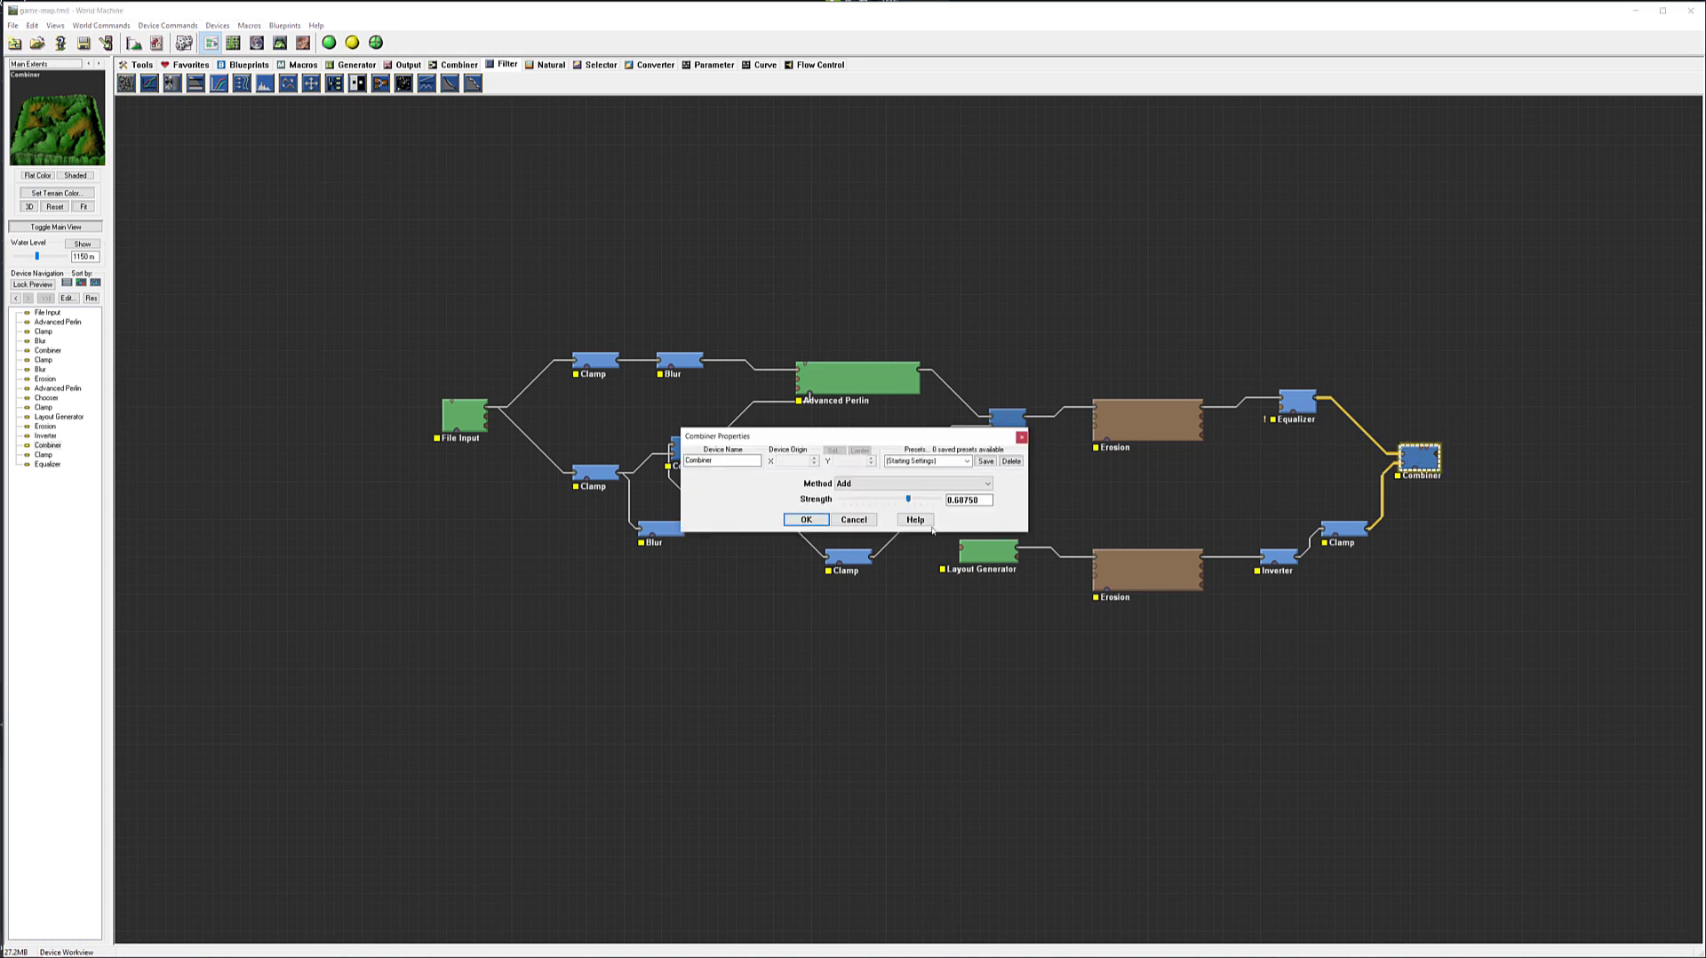
mouse_move(908, 500)
mouse_down()
mouse_move(812, 504)
mouse_move(920, 499)
mouse_up()
click(898, 484)
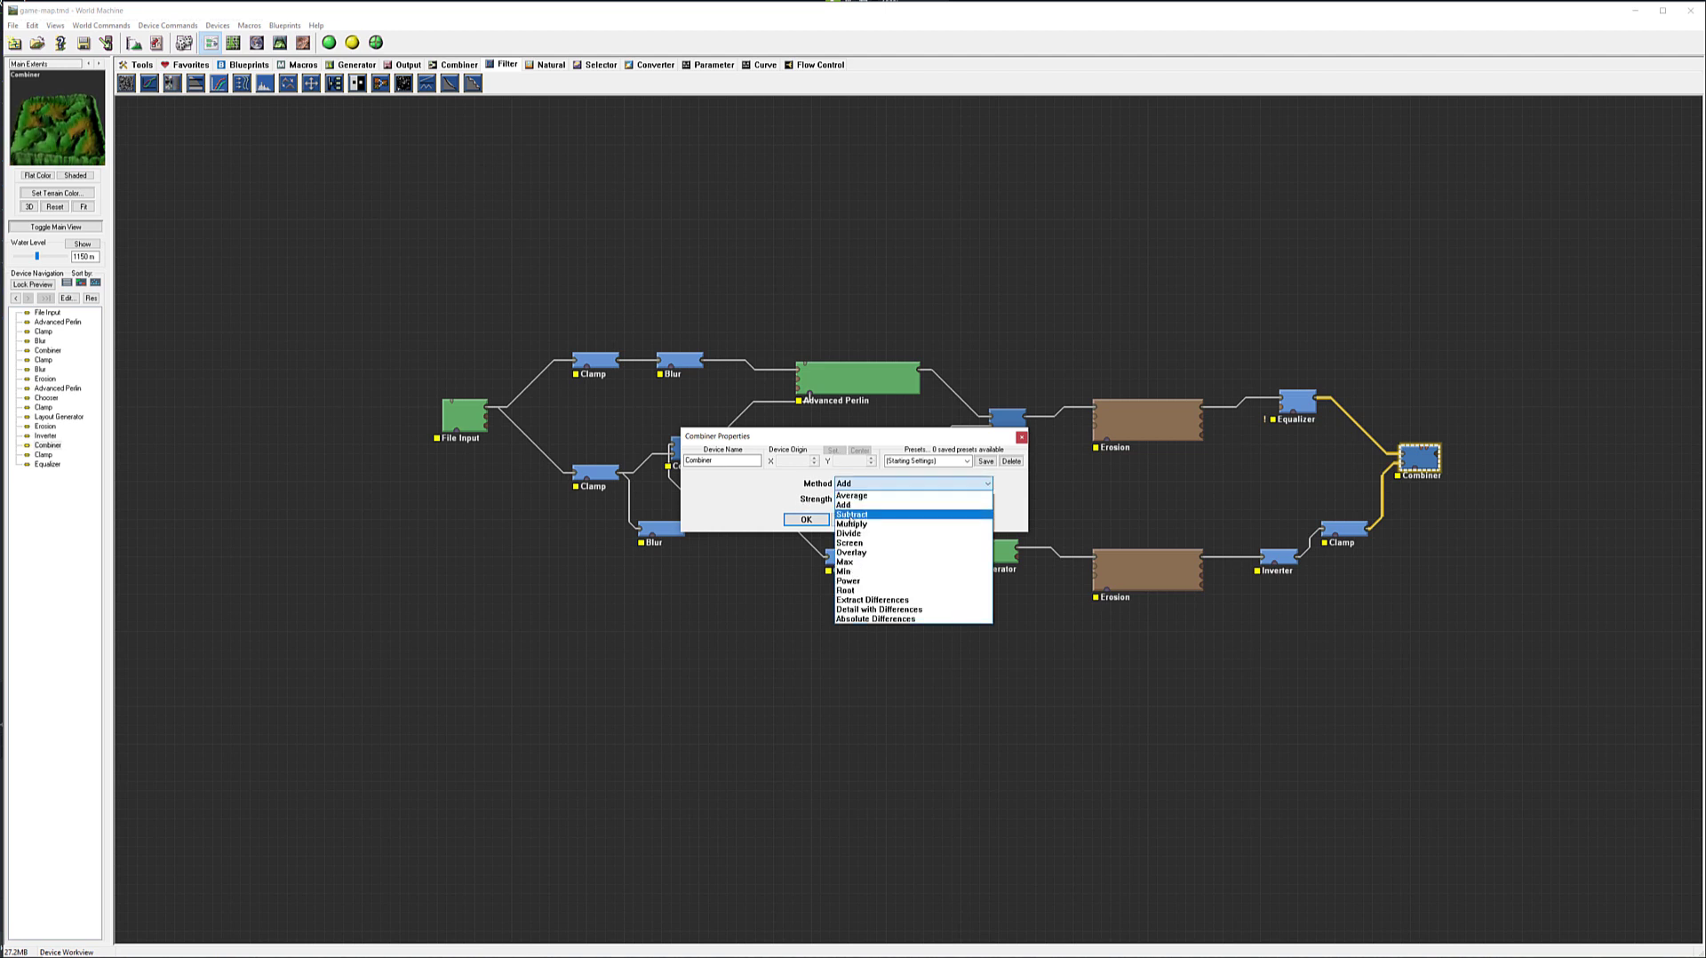
click(883, 508)
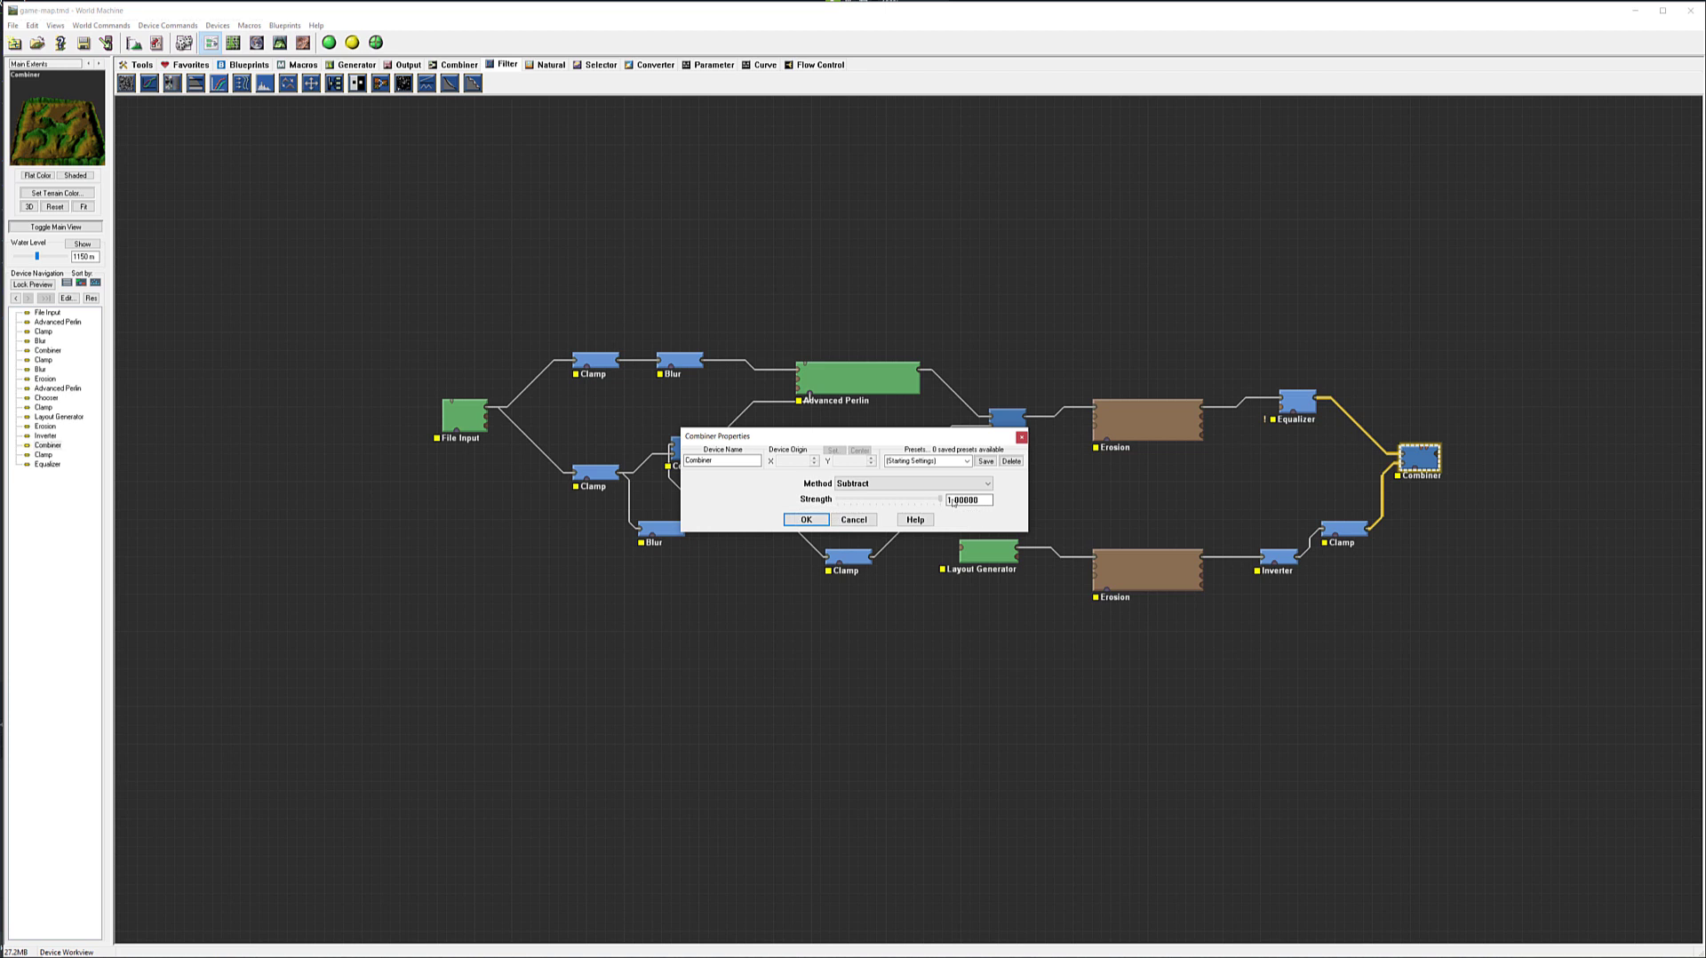
drag(924, 499, 887, 499)
Step: Try the Multiply method on the last Combiner, and the Screen method at strengths around 0.81 to 0.86
click(881, 488)
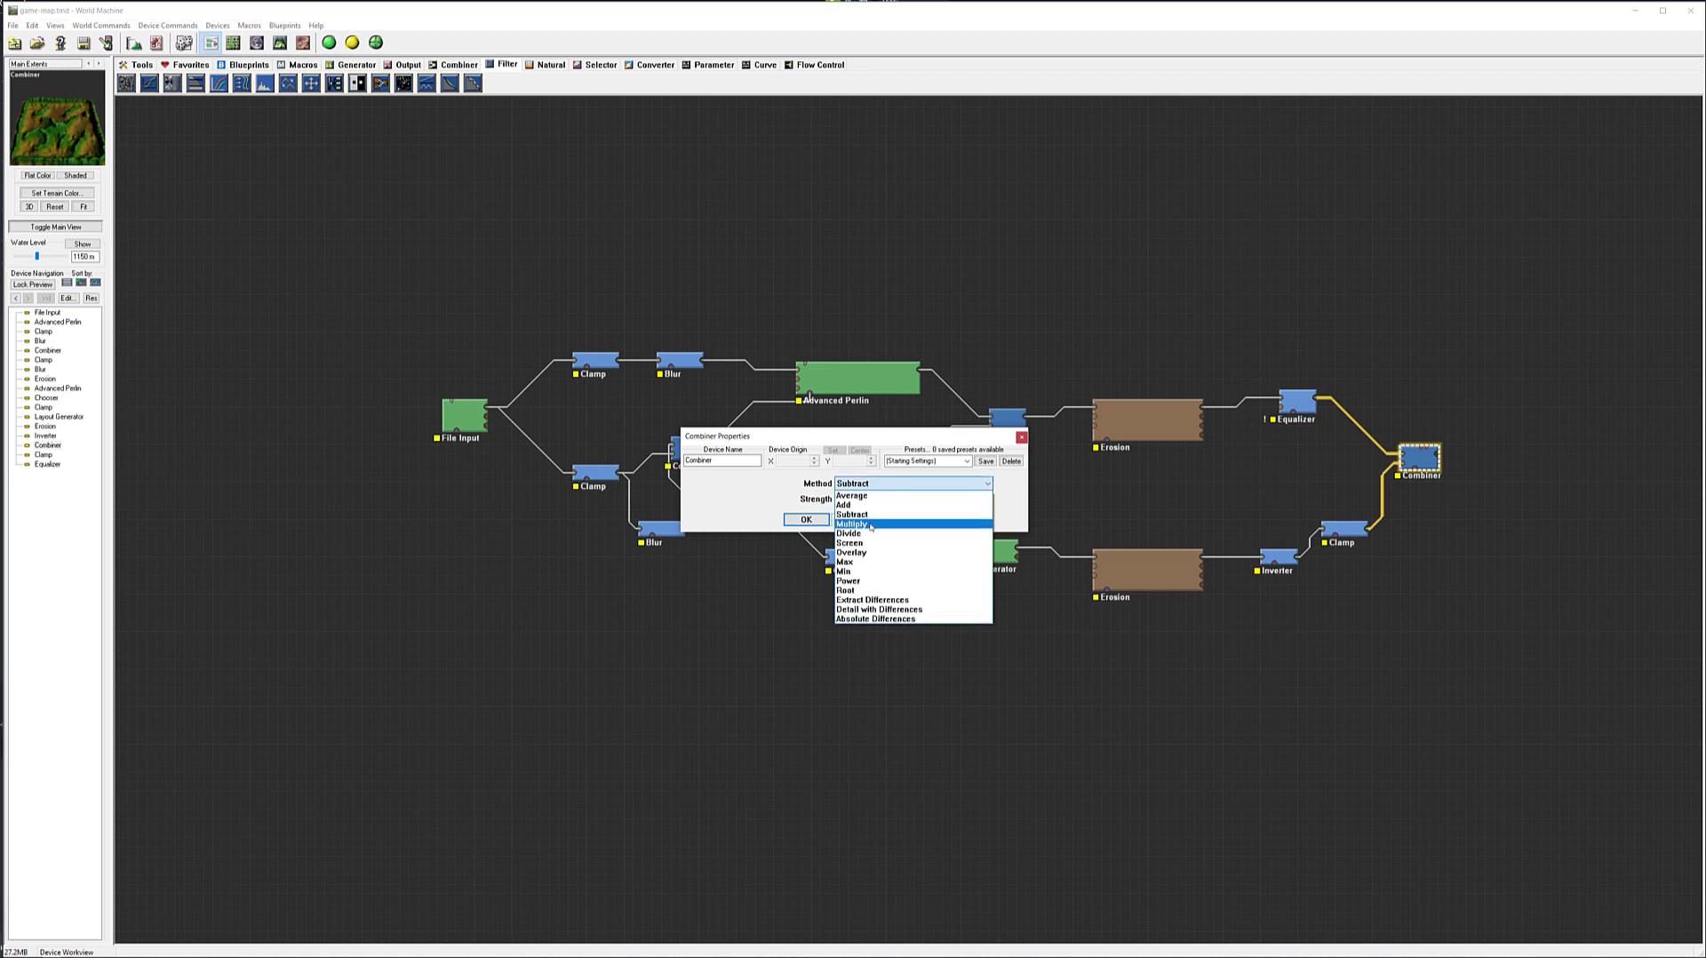
click(870, 525)
drag(888, 500, 928, 501)
click(896, 487)
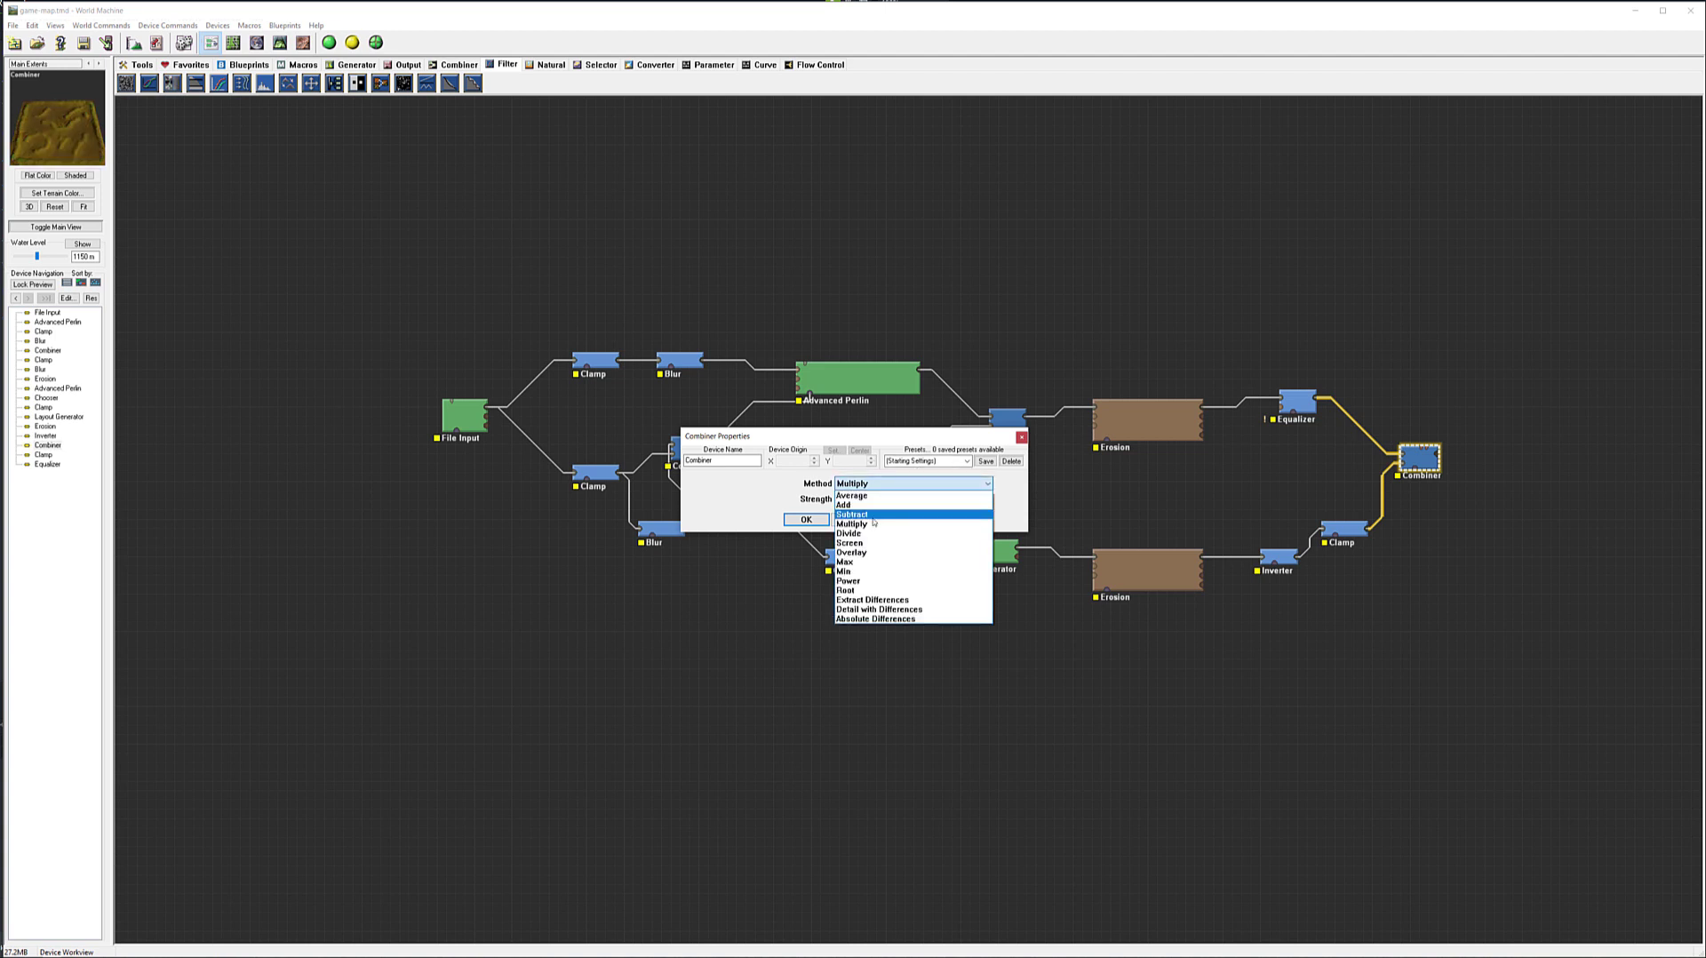
click(872, 546)
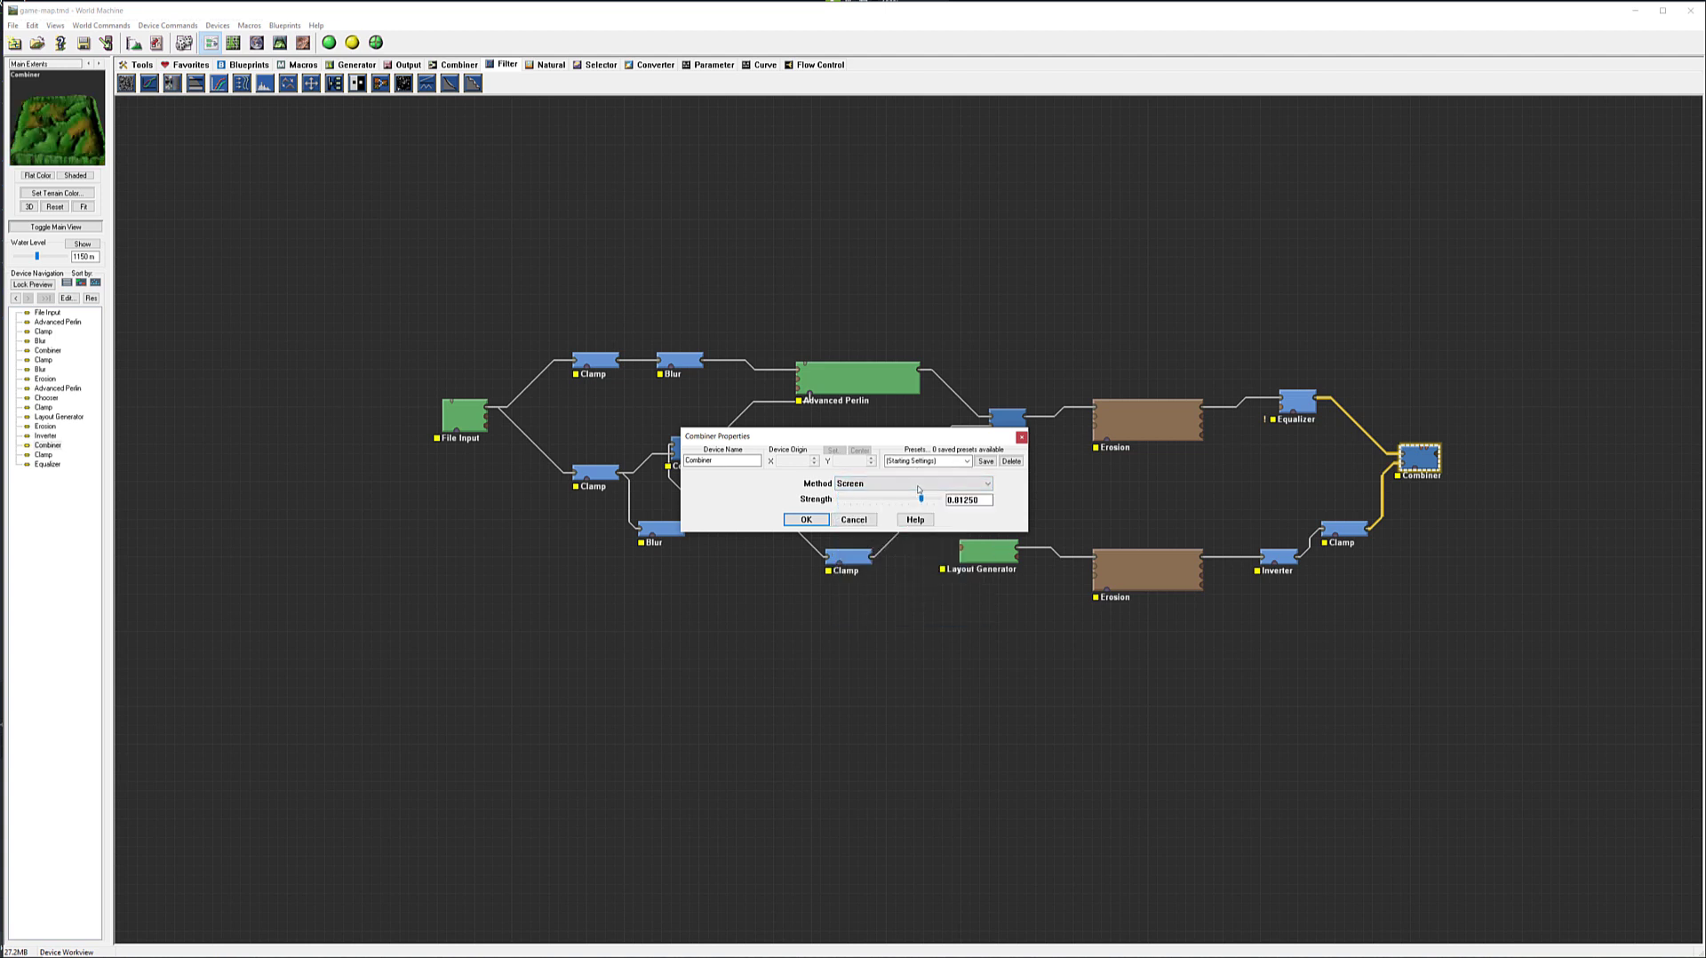
drag(920, 500, 939, 501)
mouse_move(940, 500)
mouse_down()
mouse_move(840, 506)
mouse_move(926, 500)
mouse_up()
Step: Try the Min method on the last Combiner with several strengths, including about 0.27
click(924, 483)
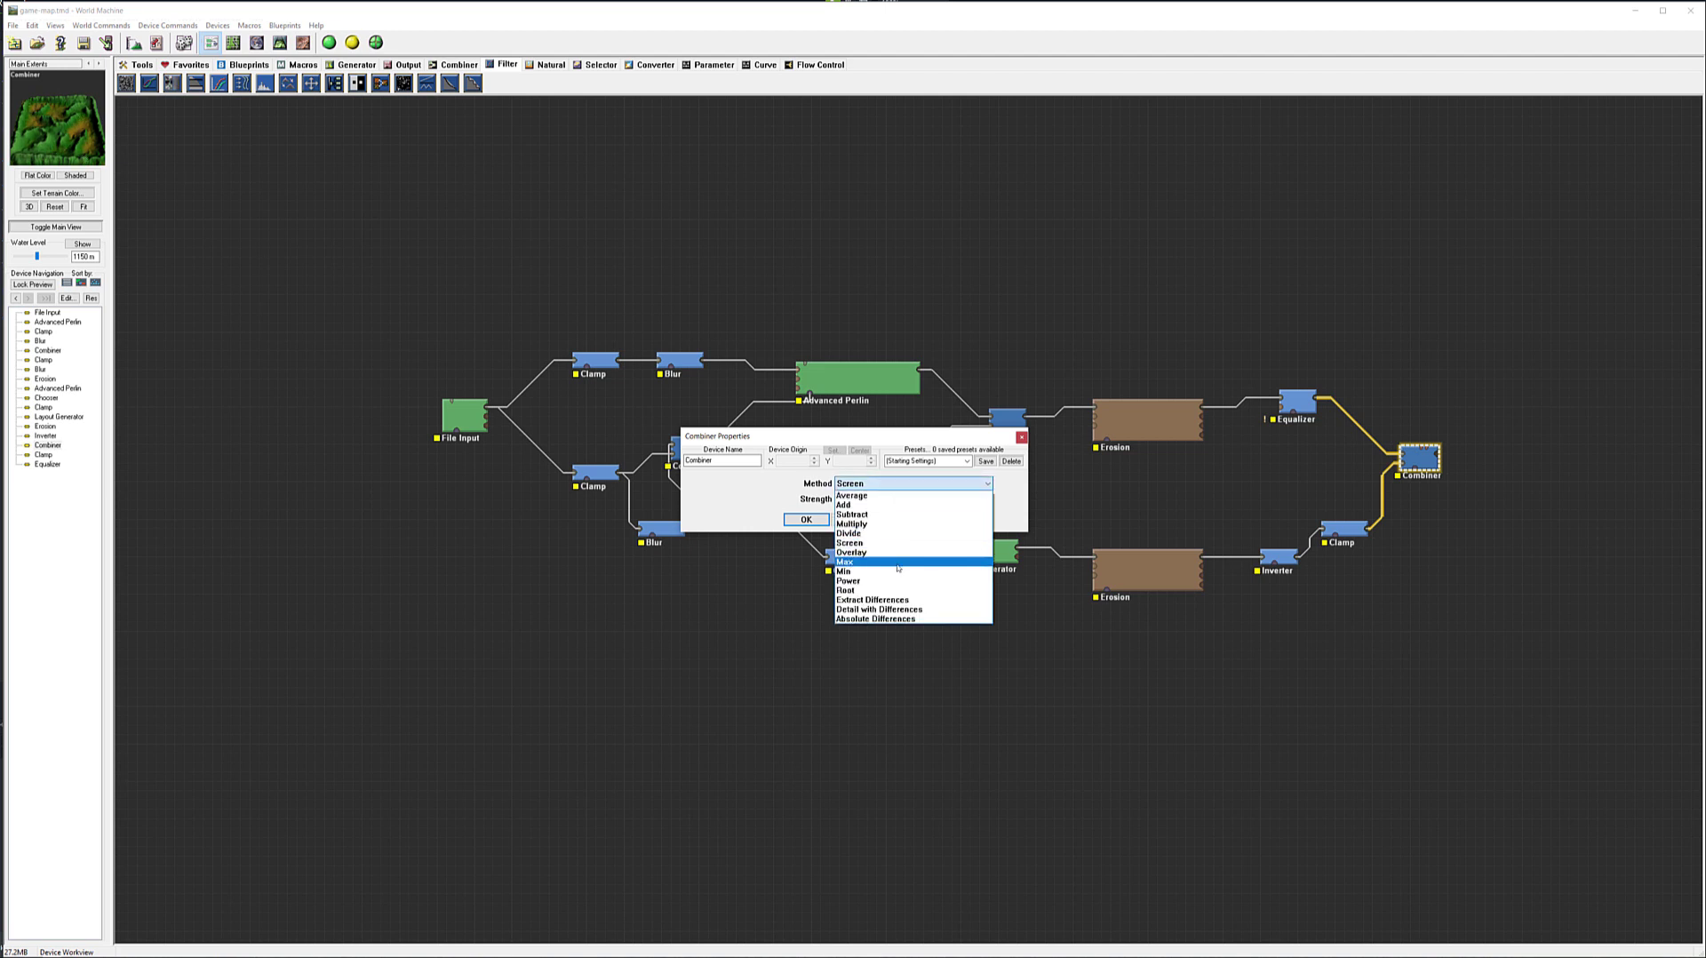
click(898, 571)
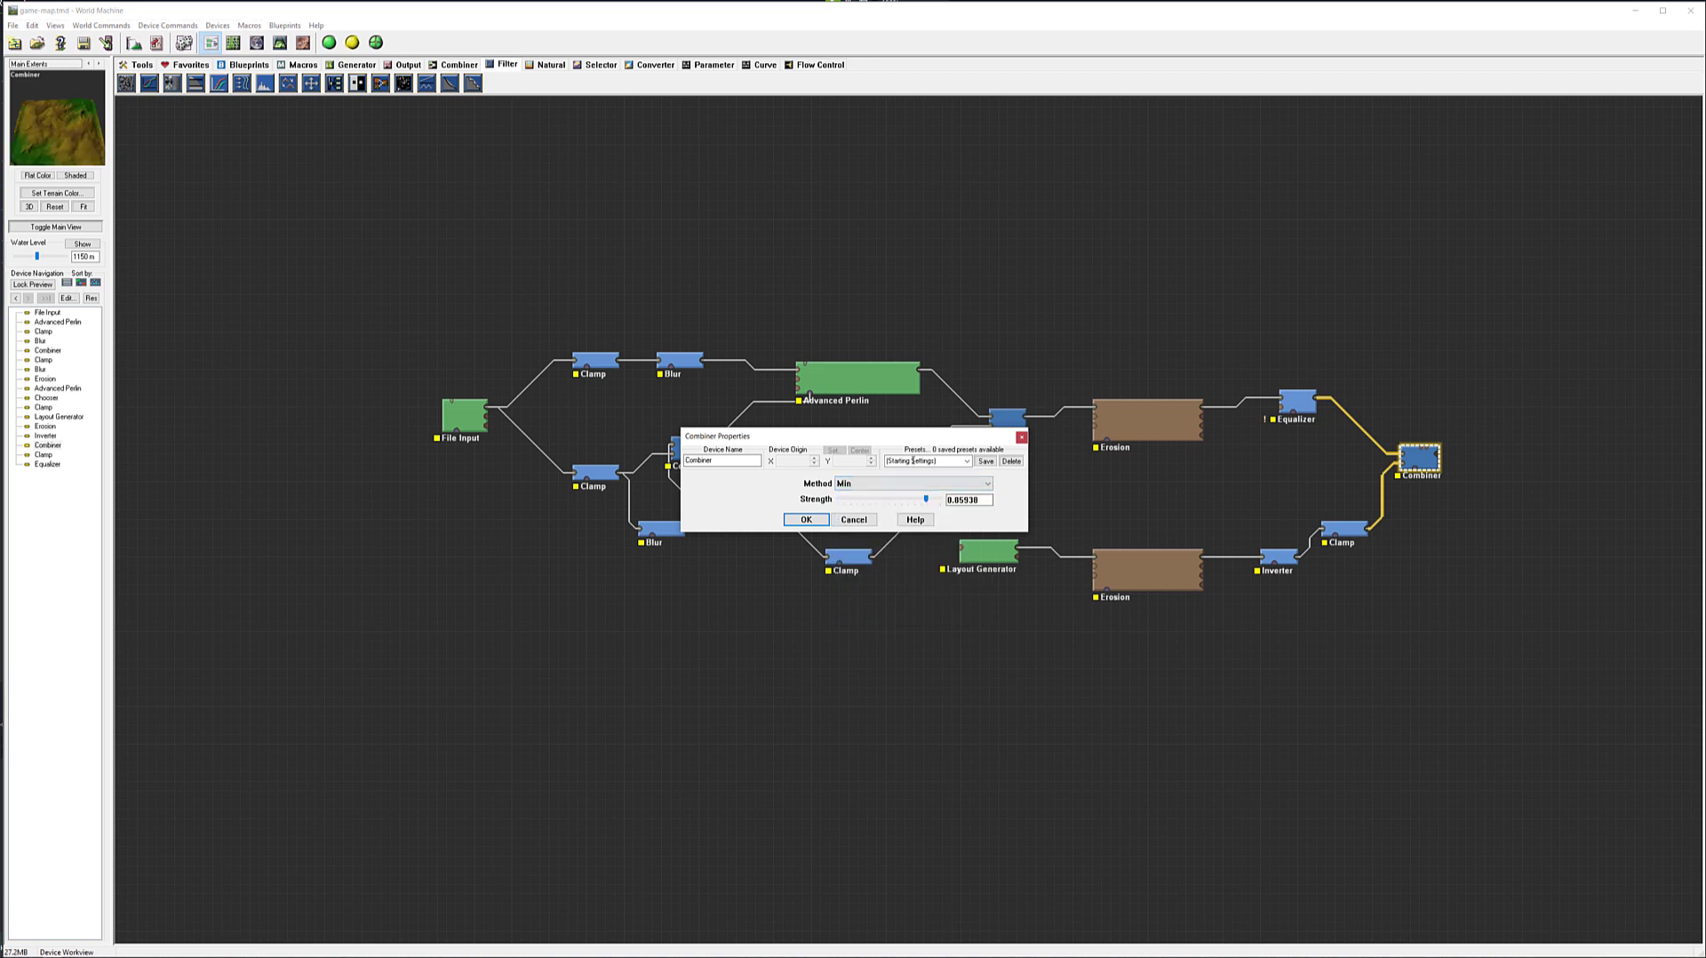
drag(930, 501, 865, 499)
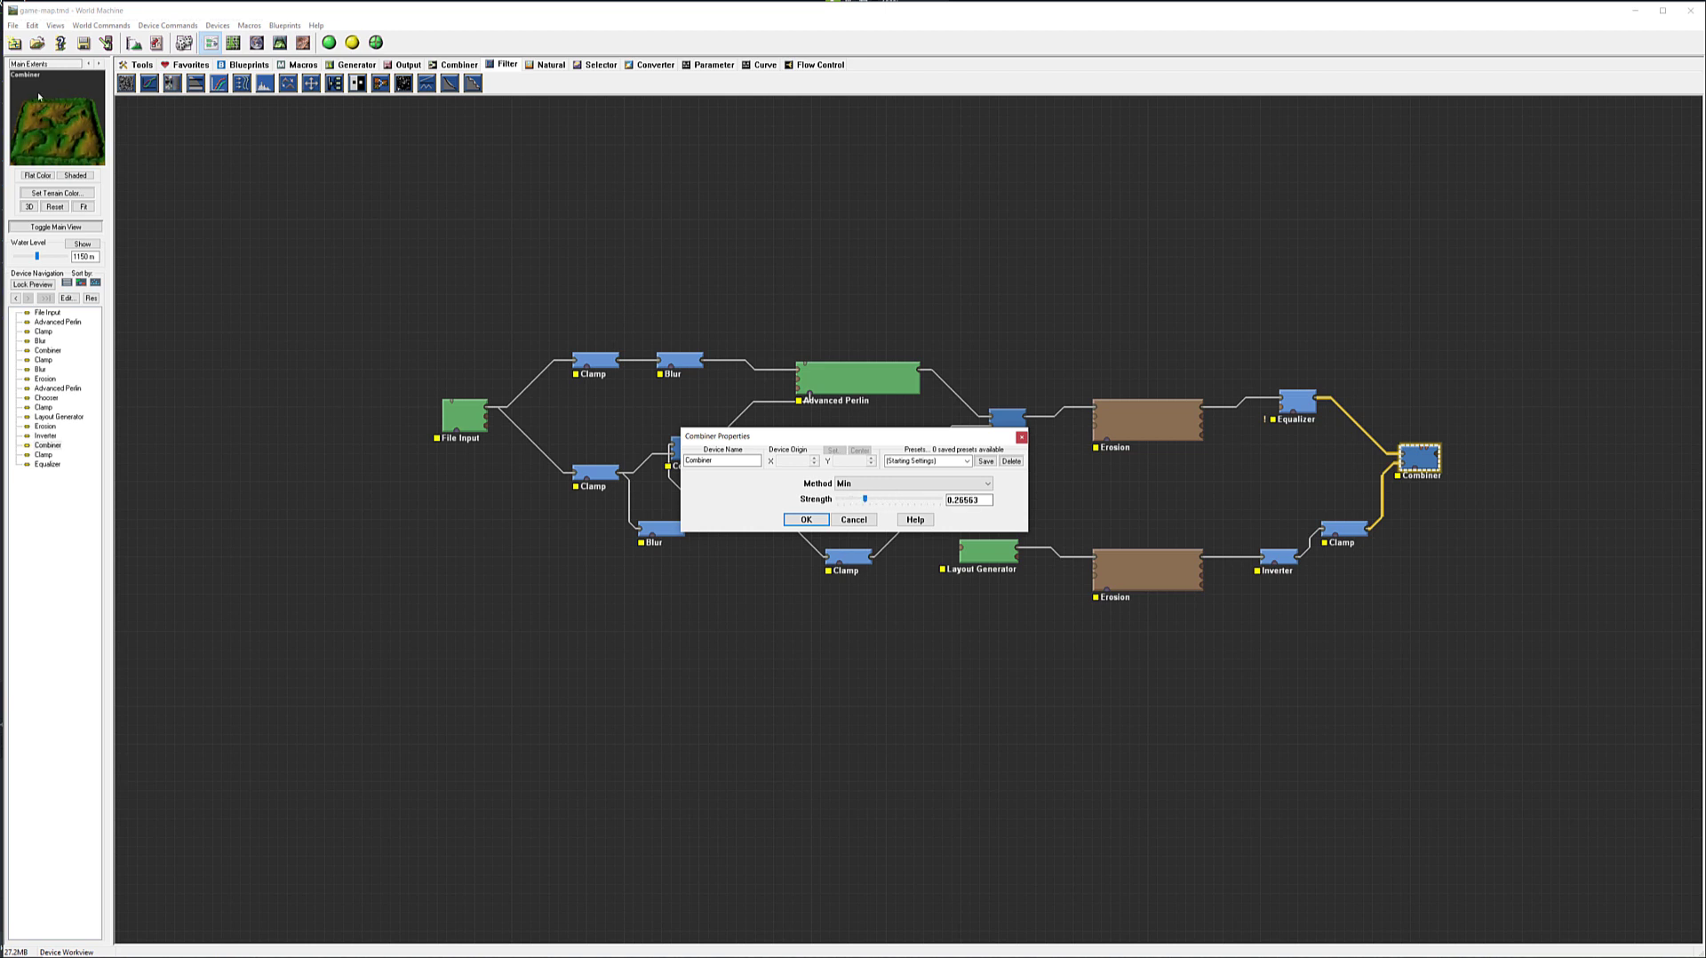
drag(858, 500, 893, 504)
Step: Try the Root method on the last Combiner with different strengths, including about 0.48
click(874, 485)
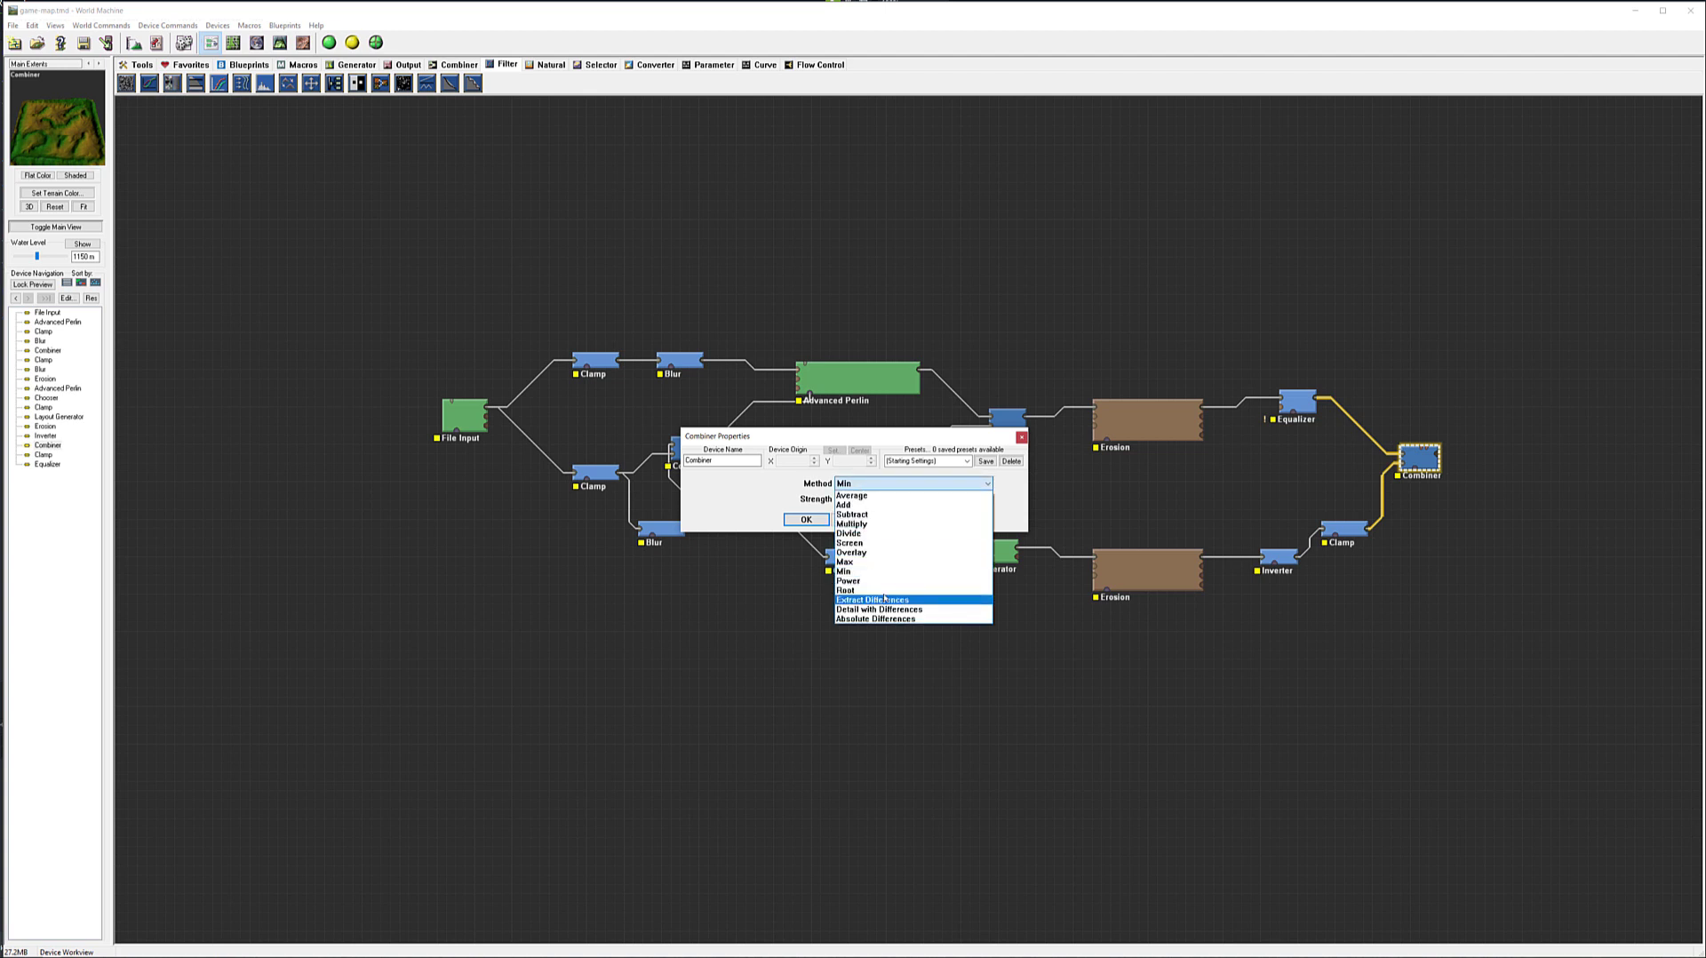
click(884, 590)
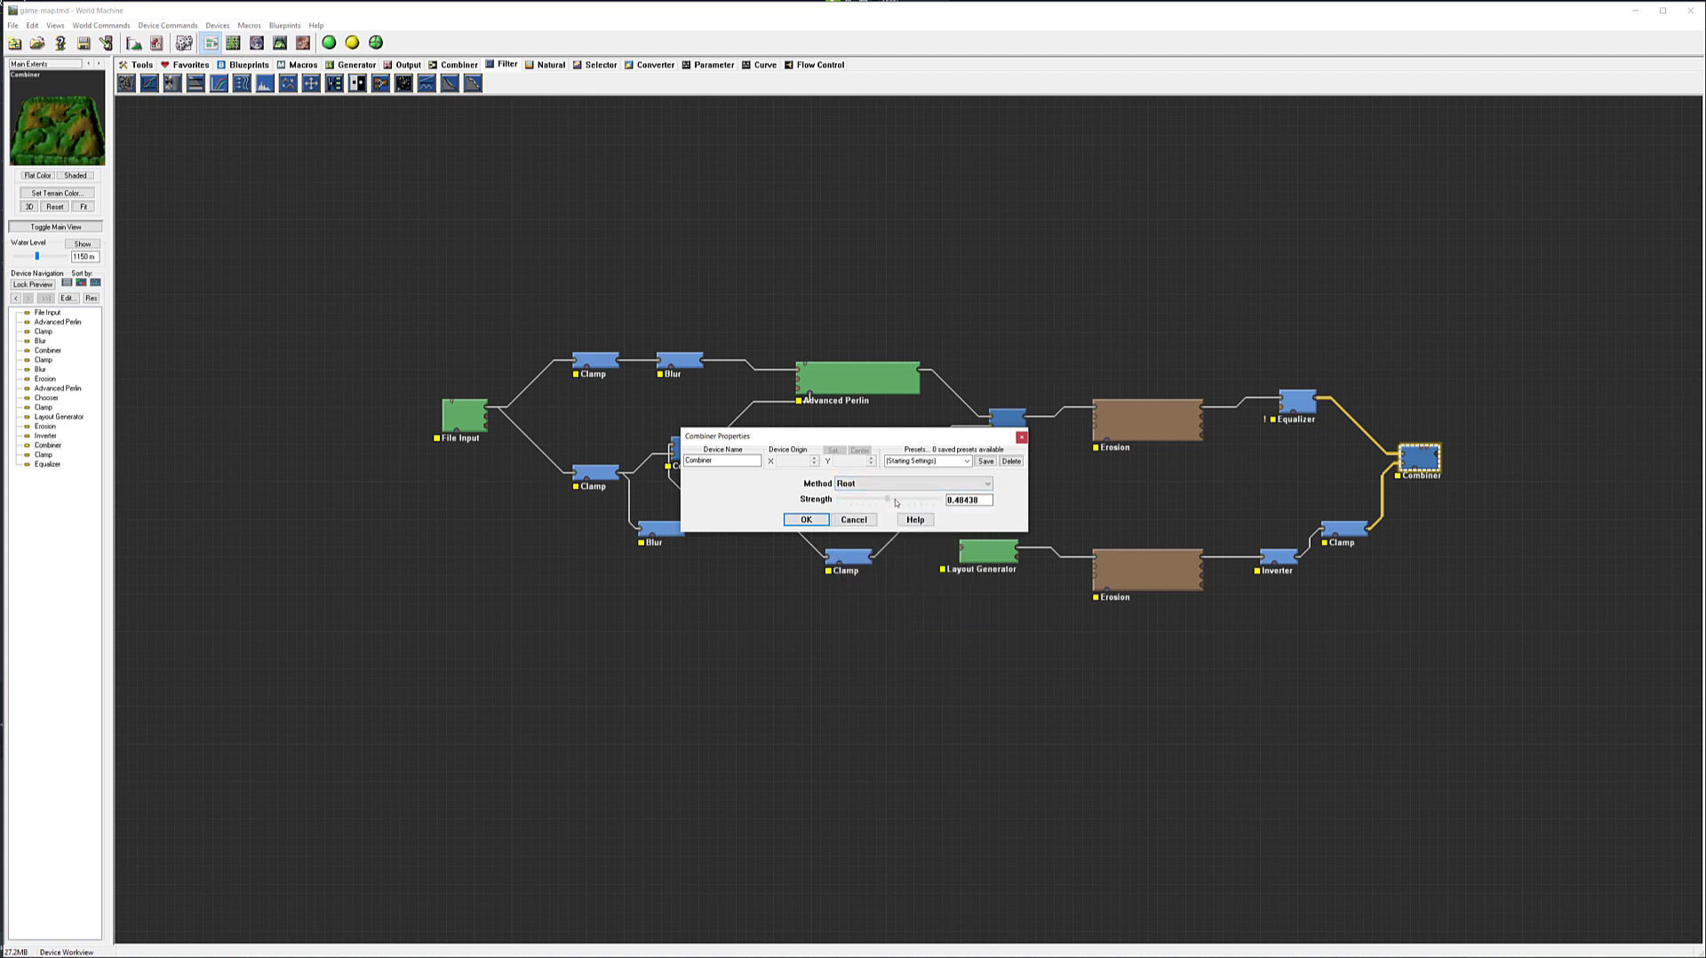
drag(939, 499, 877, 500)
Step: Set the last Combiner's method to Min and apply a strength of about 0.61
click(895, 488)
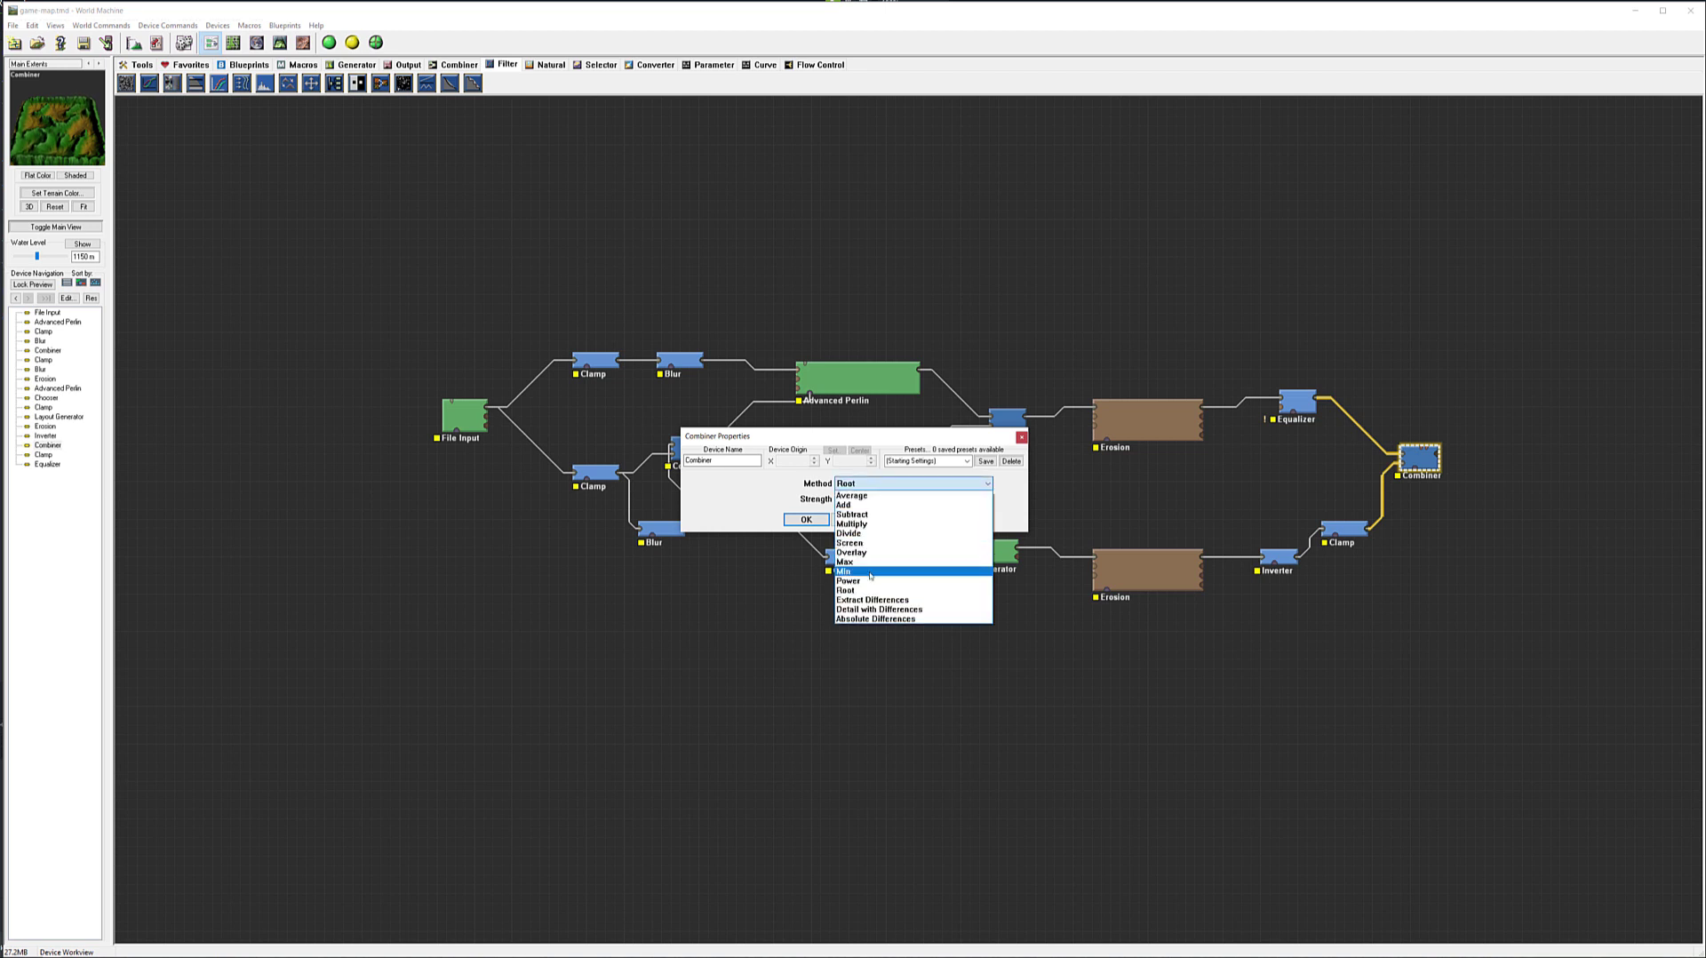
click(839, 566)
drag(878, 498, 904, 500)
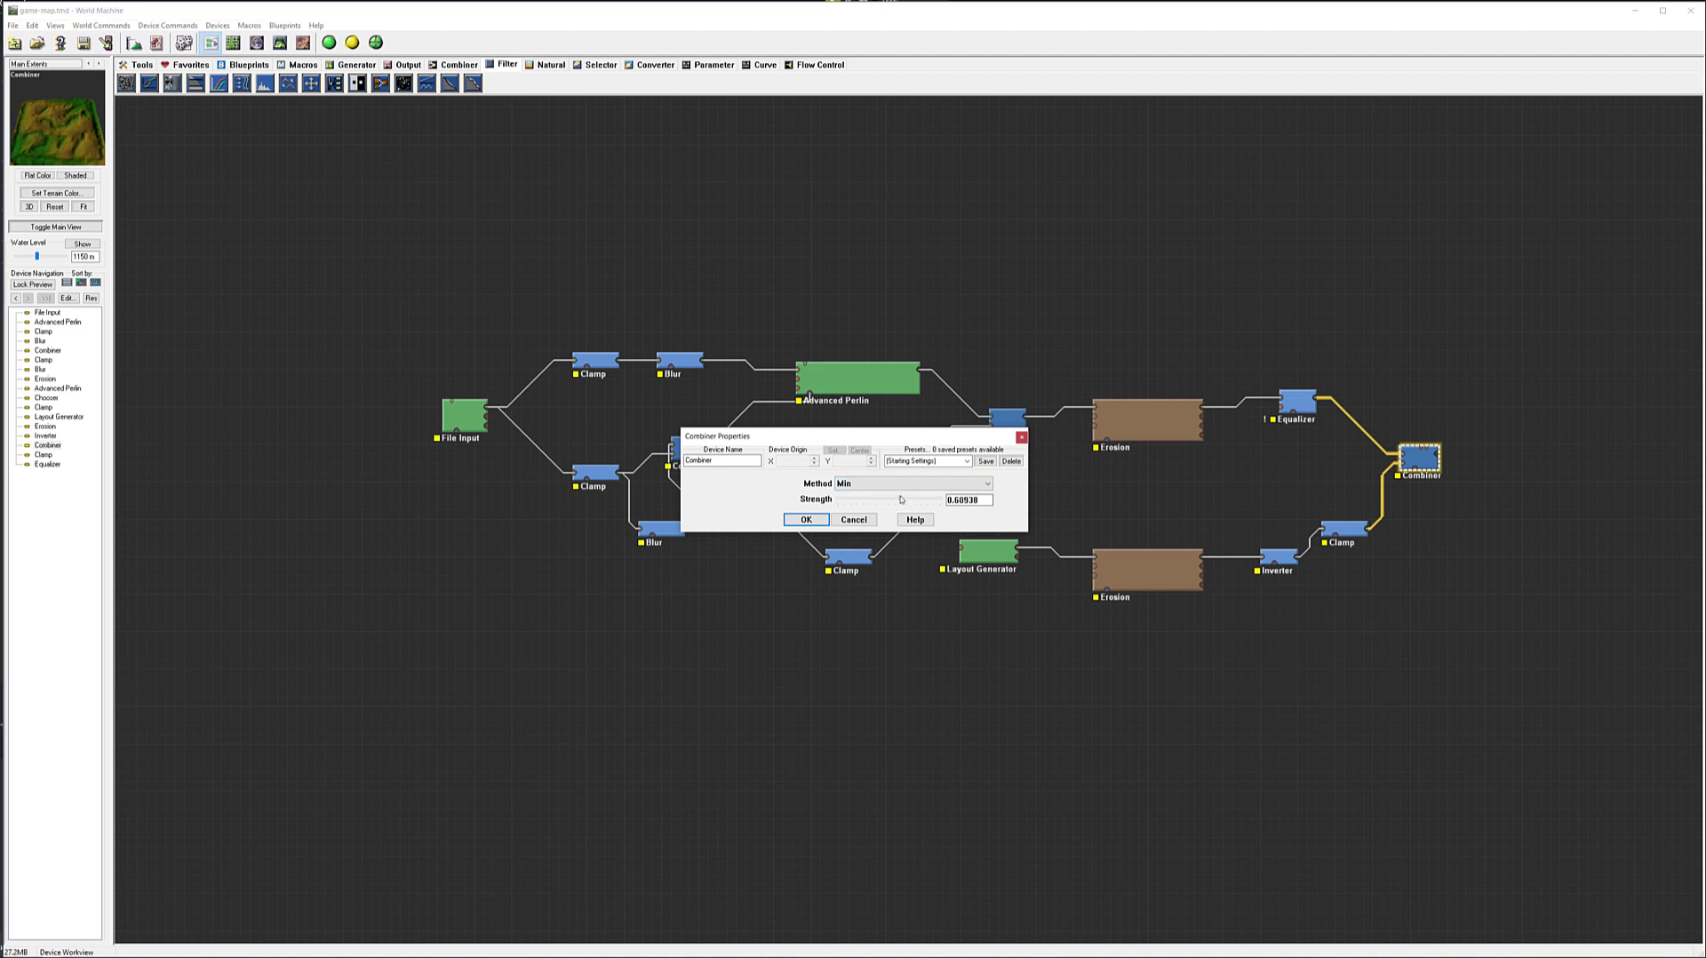
click(806, 519)
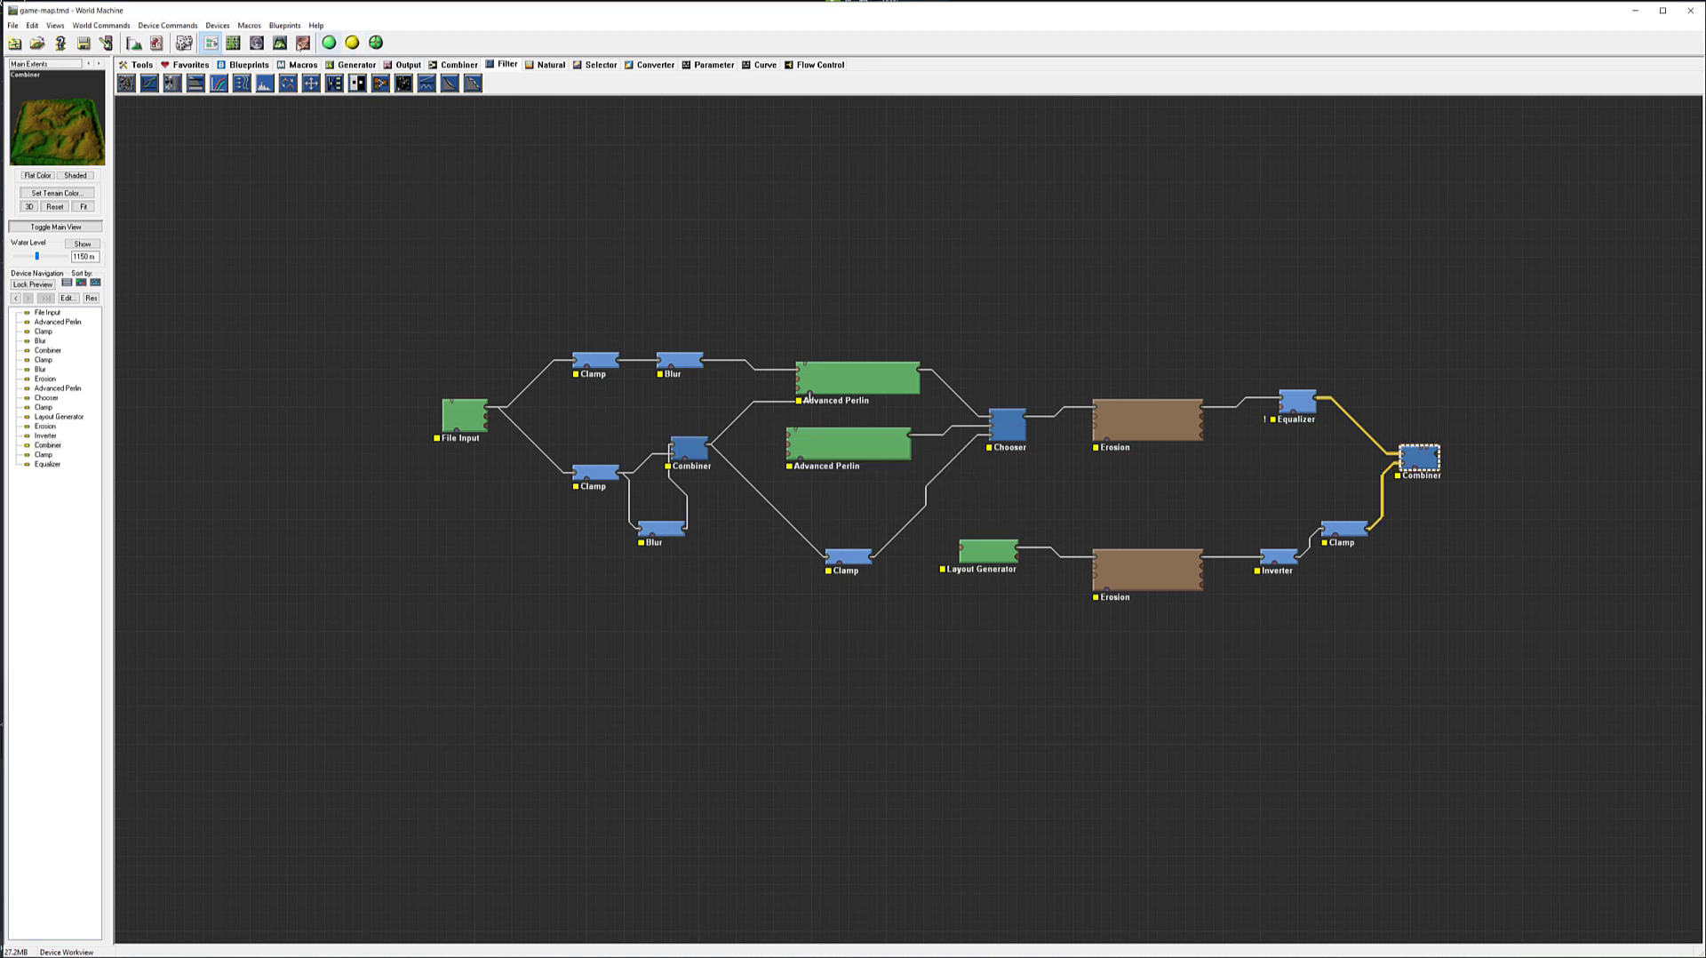
Step: Build the terrain in the 3D view and inspect the combined result from a closer, rotated angle
click(278, 44)
click(352, 43)
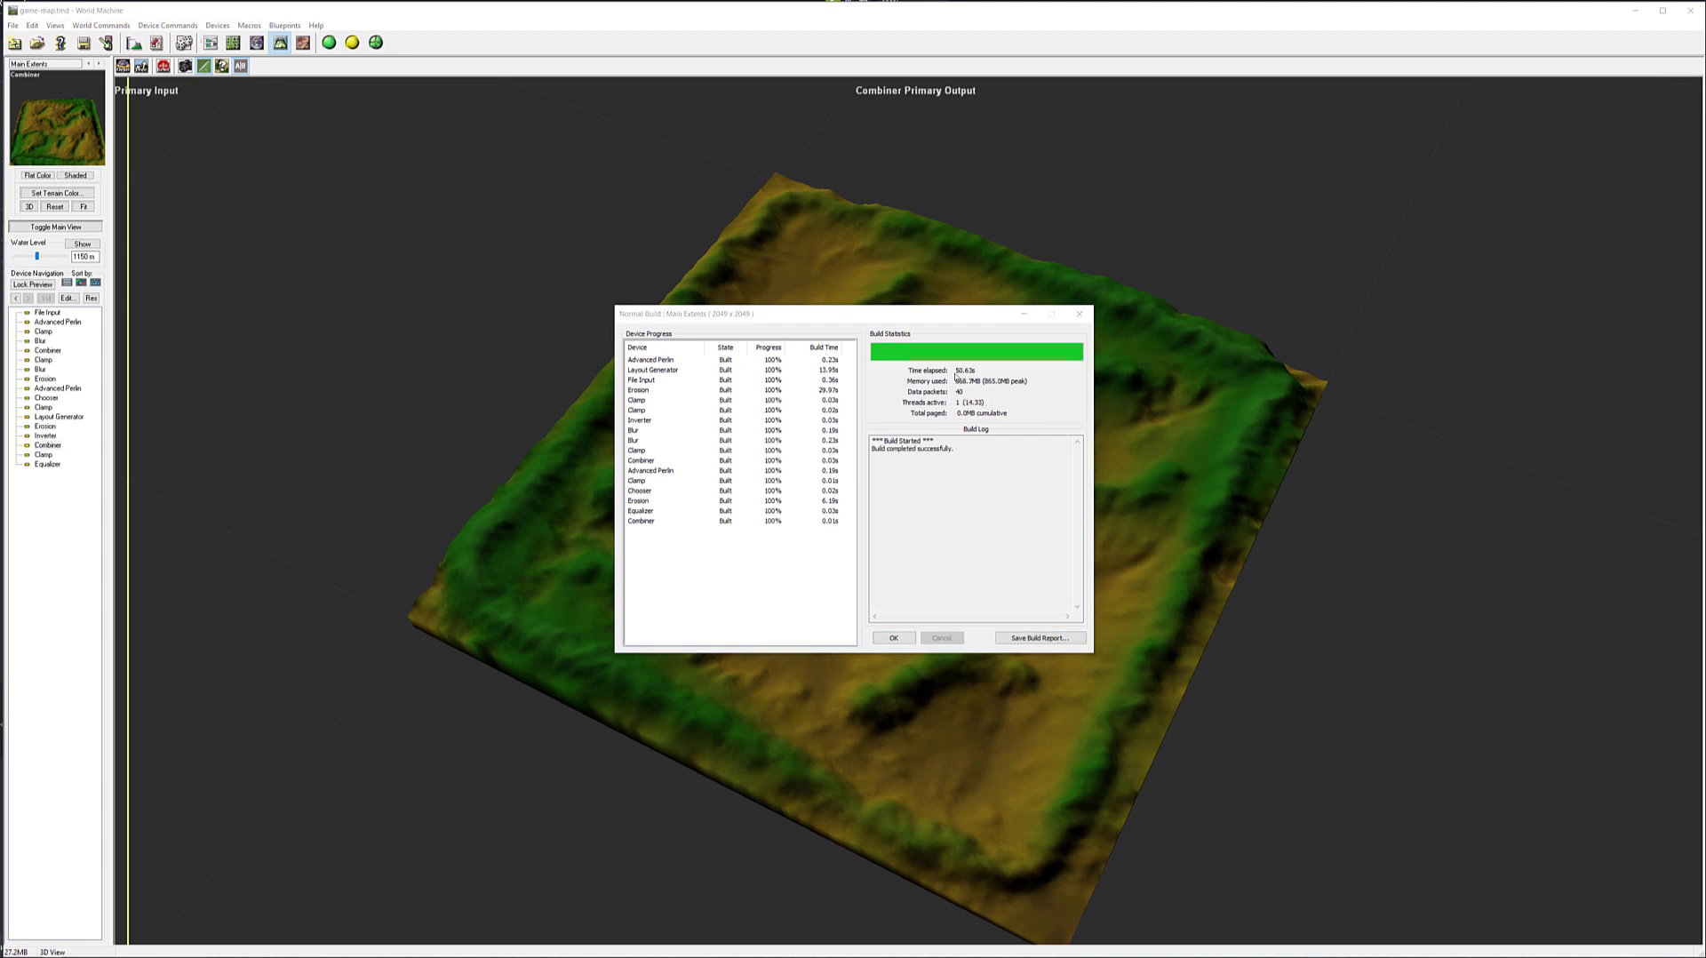
click(897, 636)
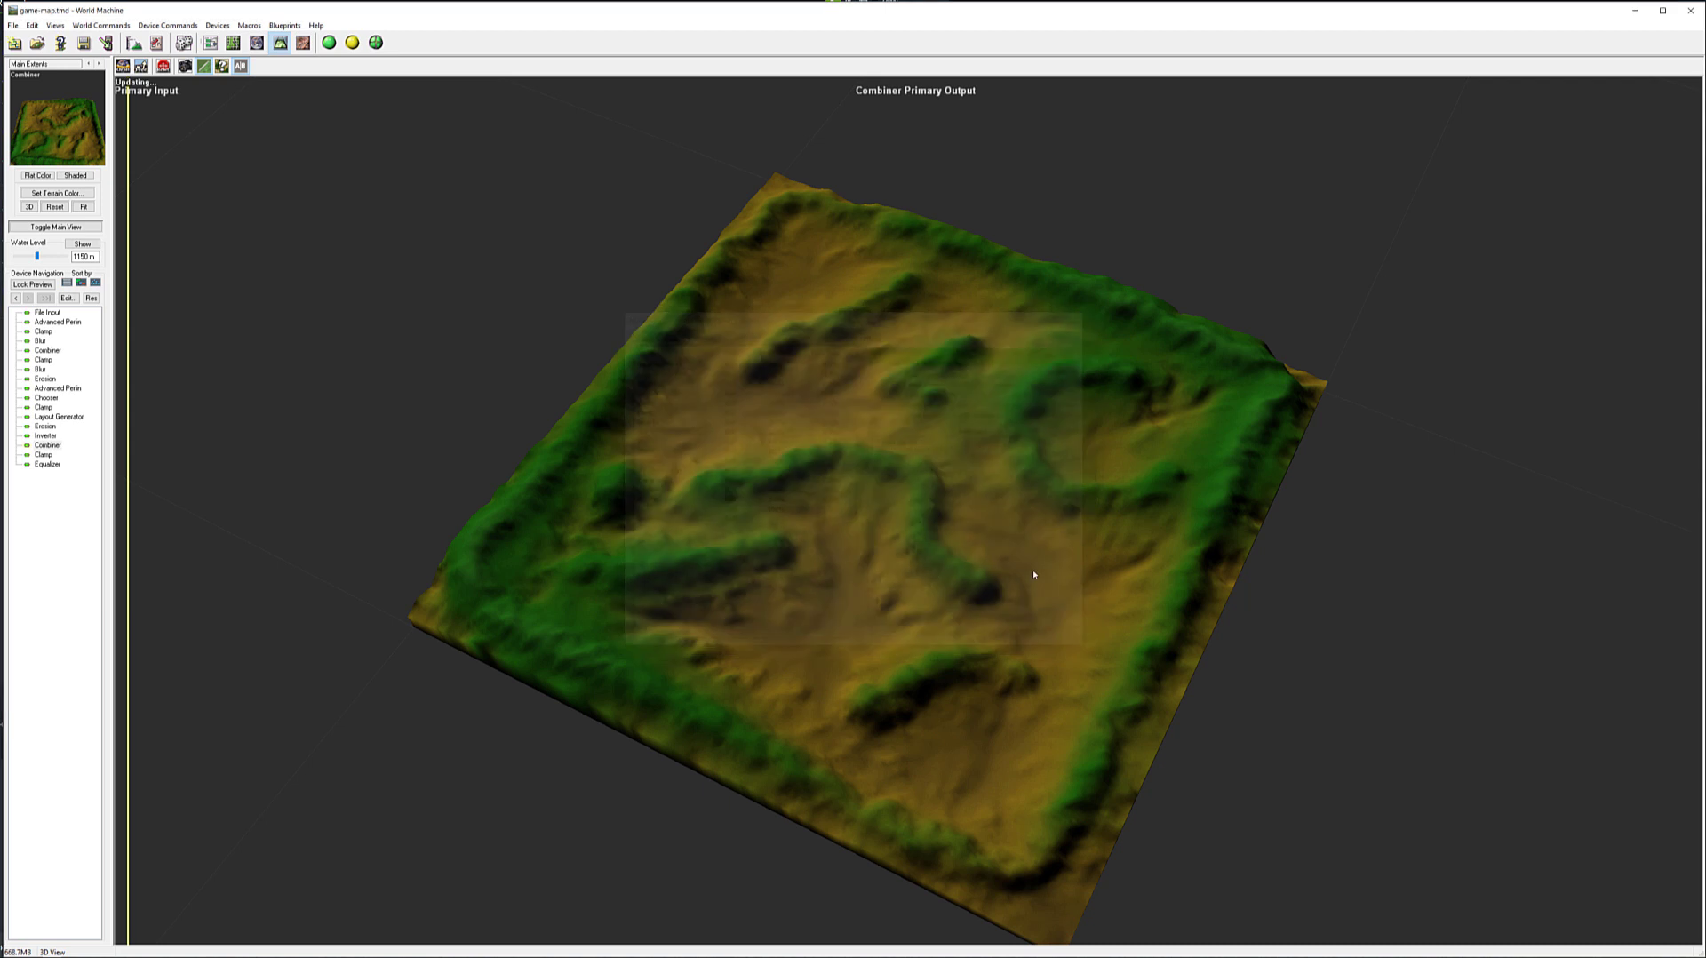
drag(1081, 538, 1202, 469)
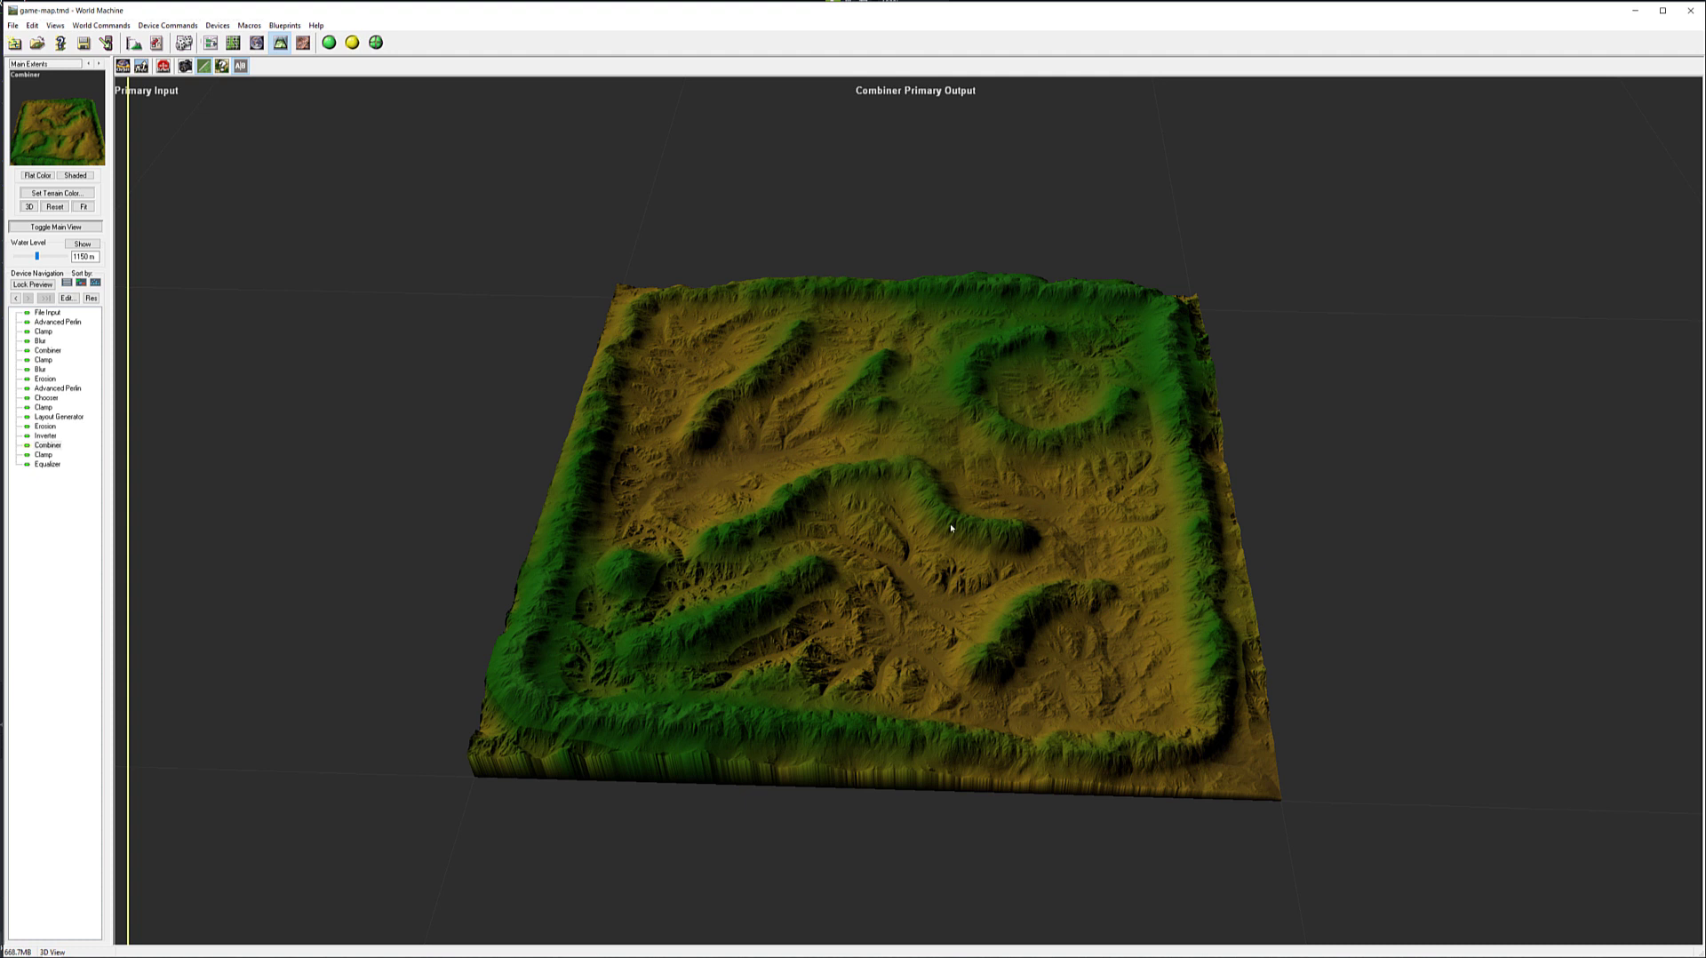
scroll(846, 418, up, 5)
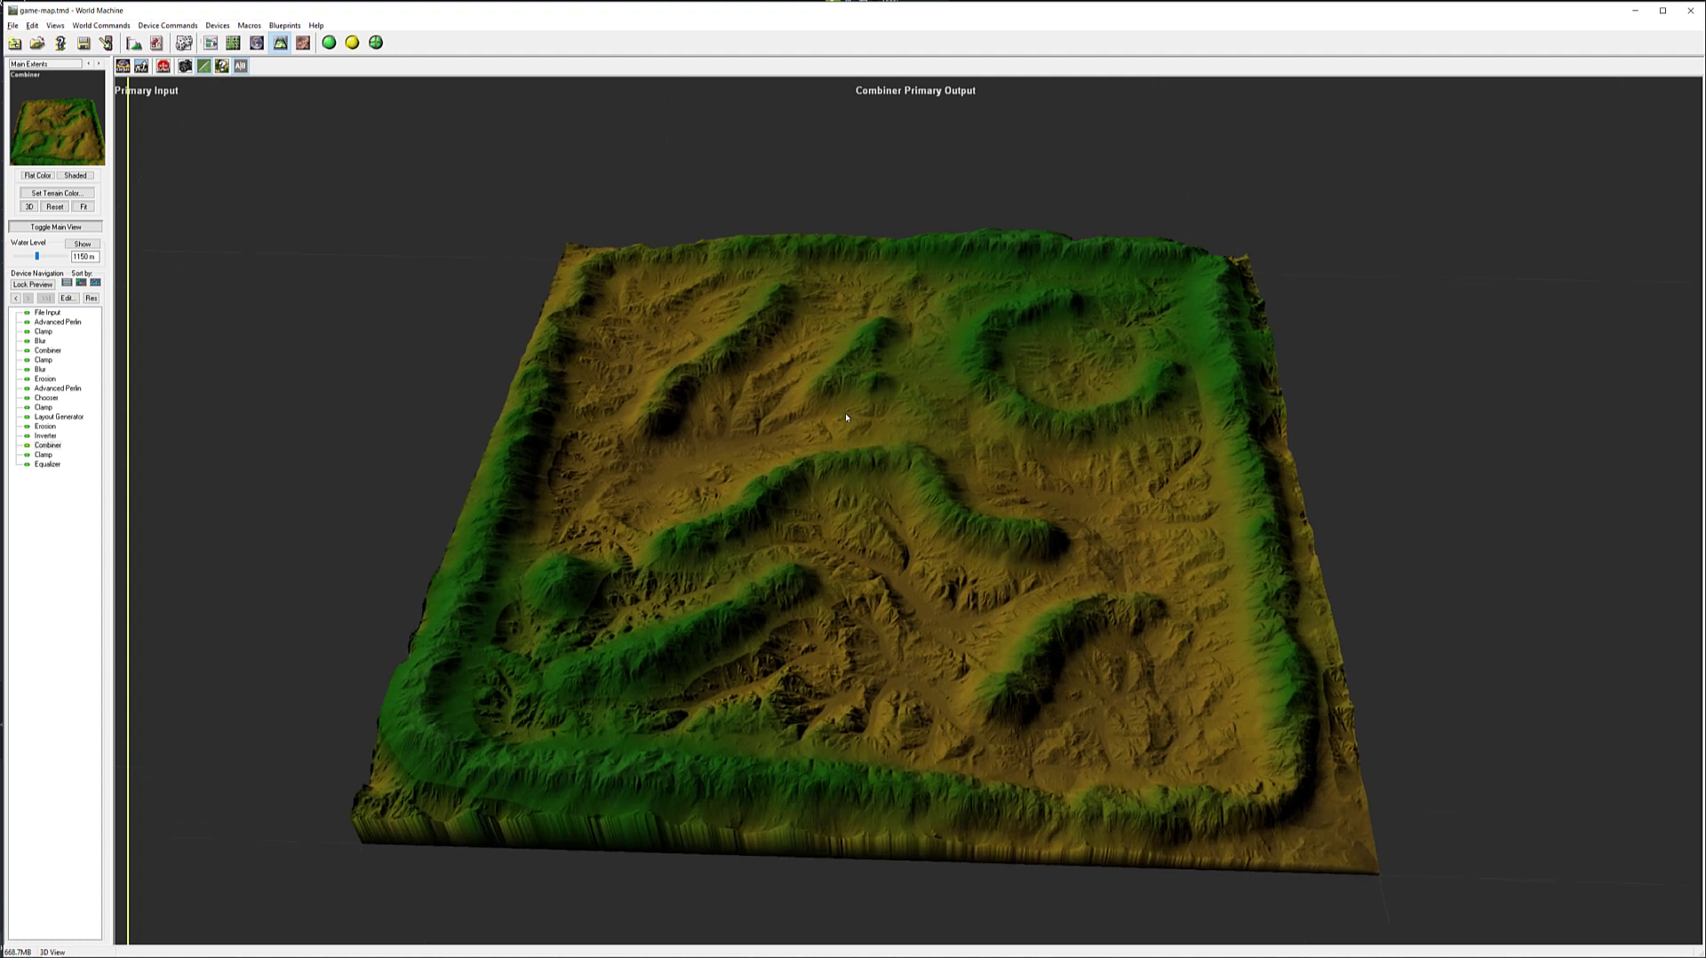
Step: Orbit the combined terrain in the 3D view to examine it from several angles
key(alt)
drag(772, 415, 720, 351)
drag(828, 478, 946, 553)
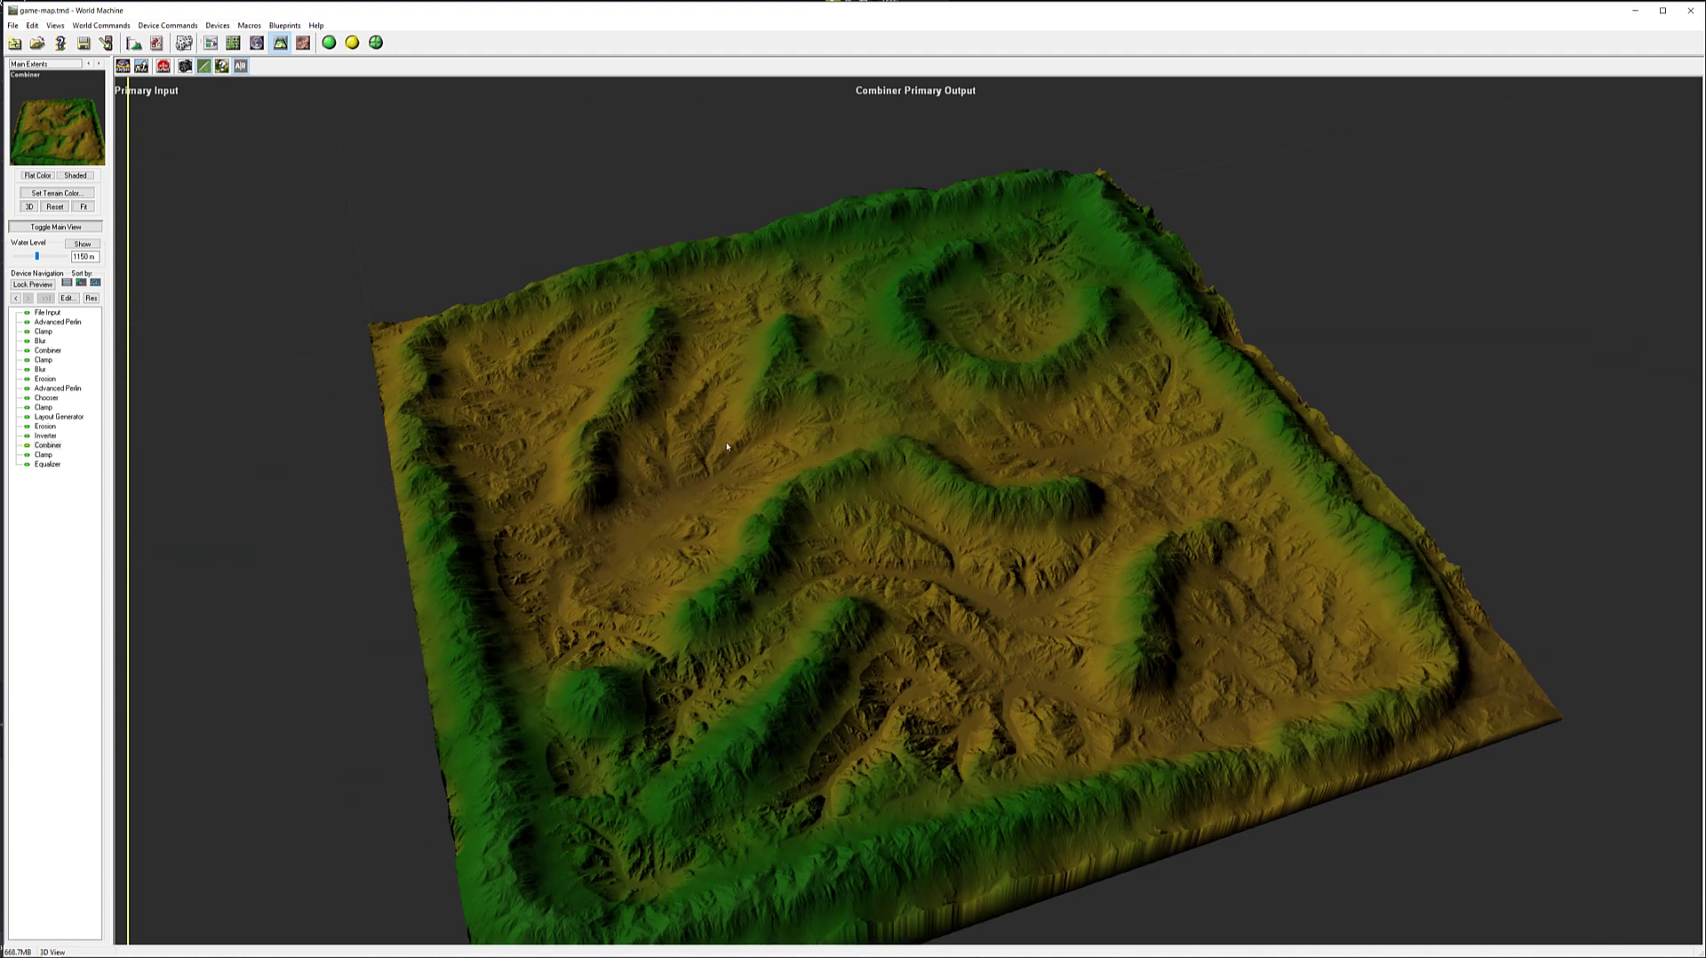
drag(999, 518, 883, 462)
drag(780, 397, 597, 367)
drag(1049, 475, 878, 476)
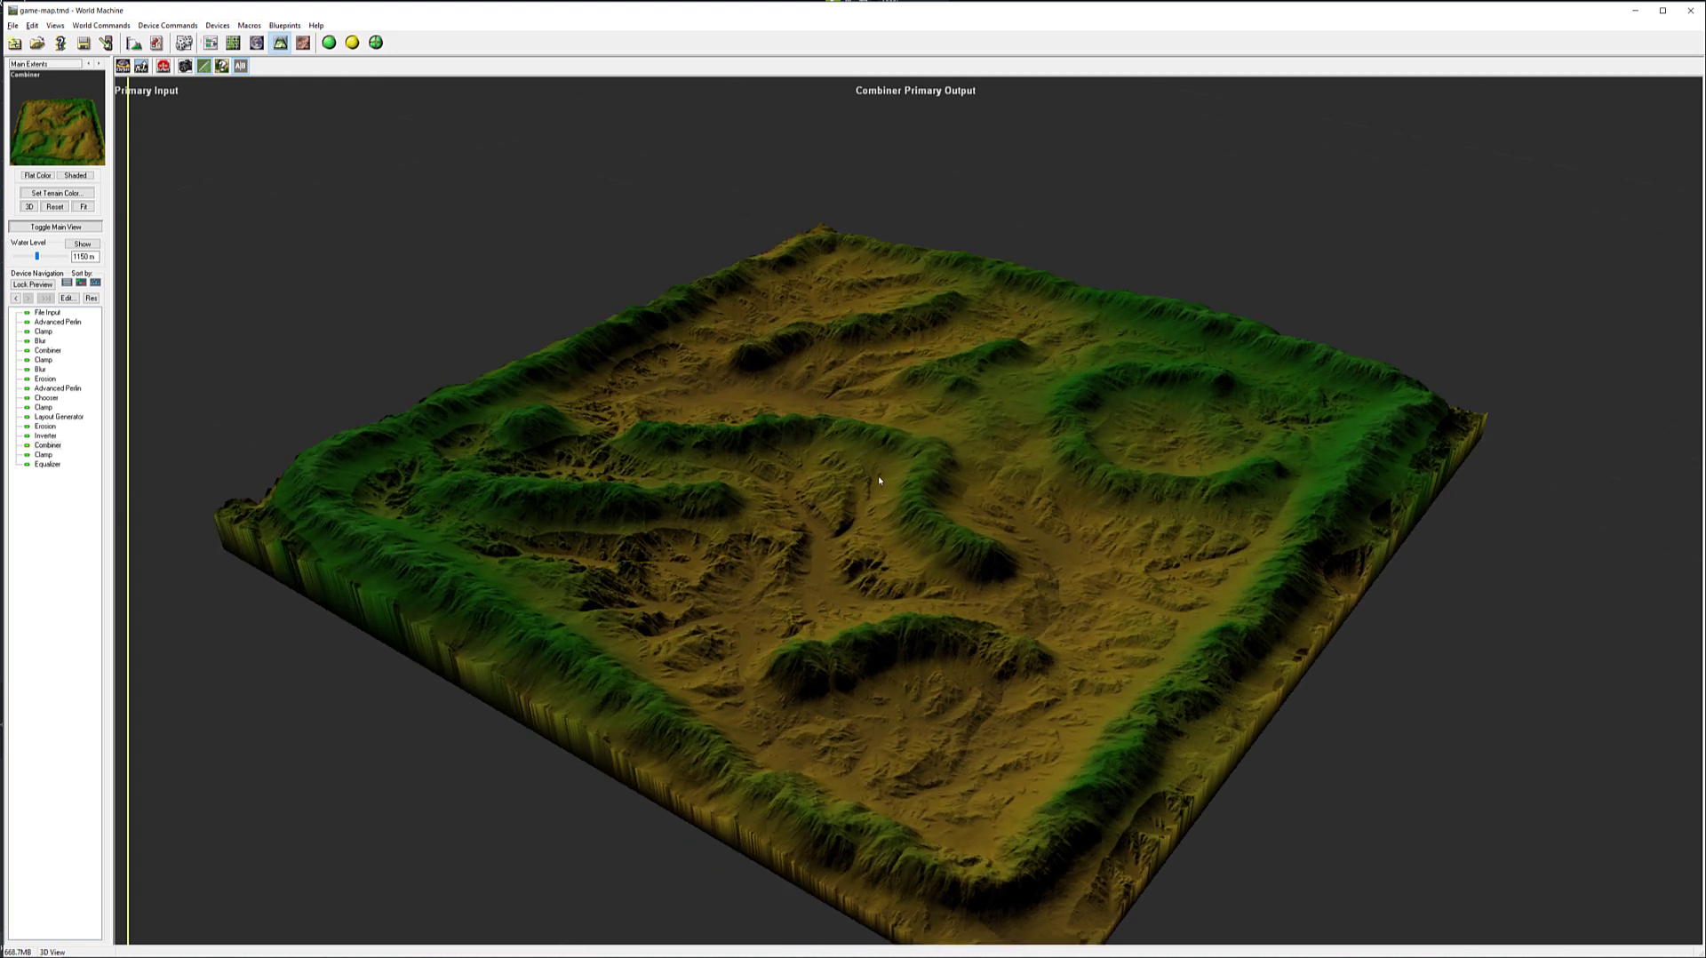
Step: Reduce the falloff distance of the line shape in the Layout Generator to about 742 m
click(210, 43)
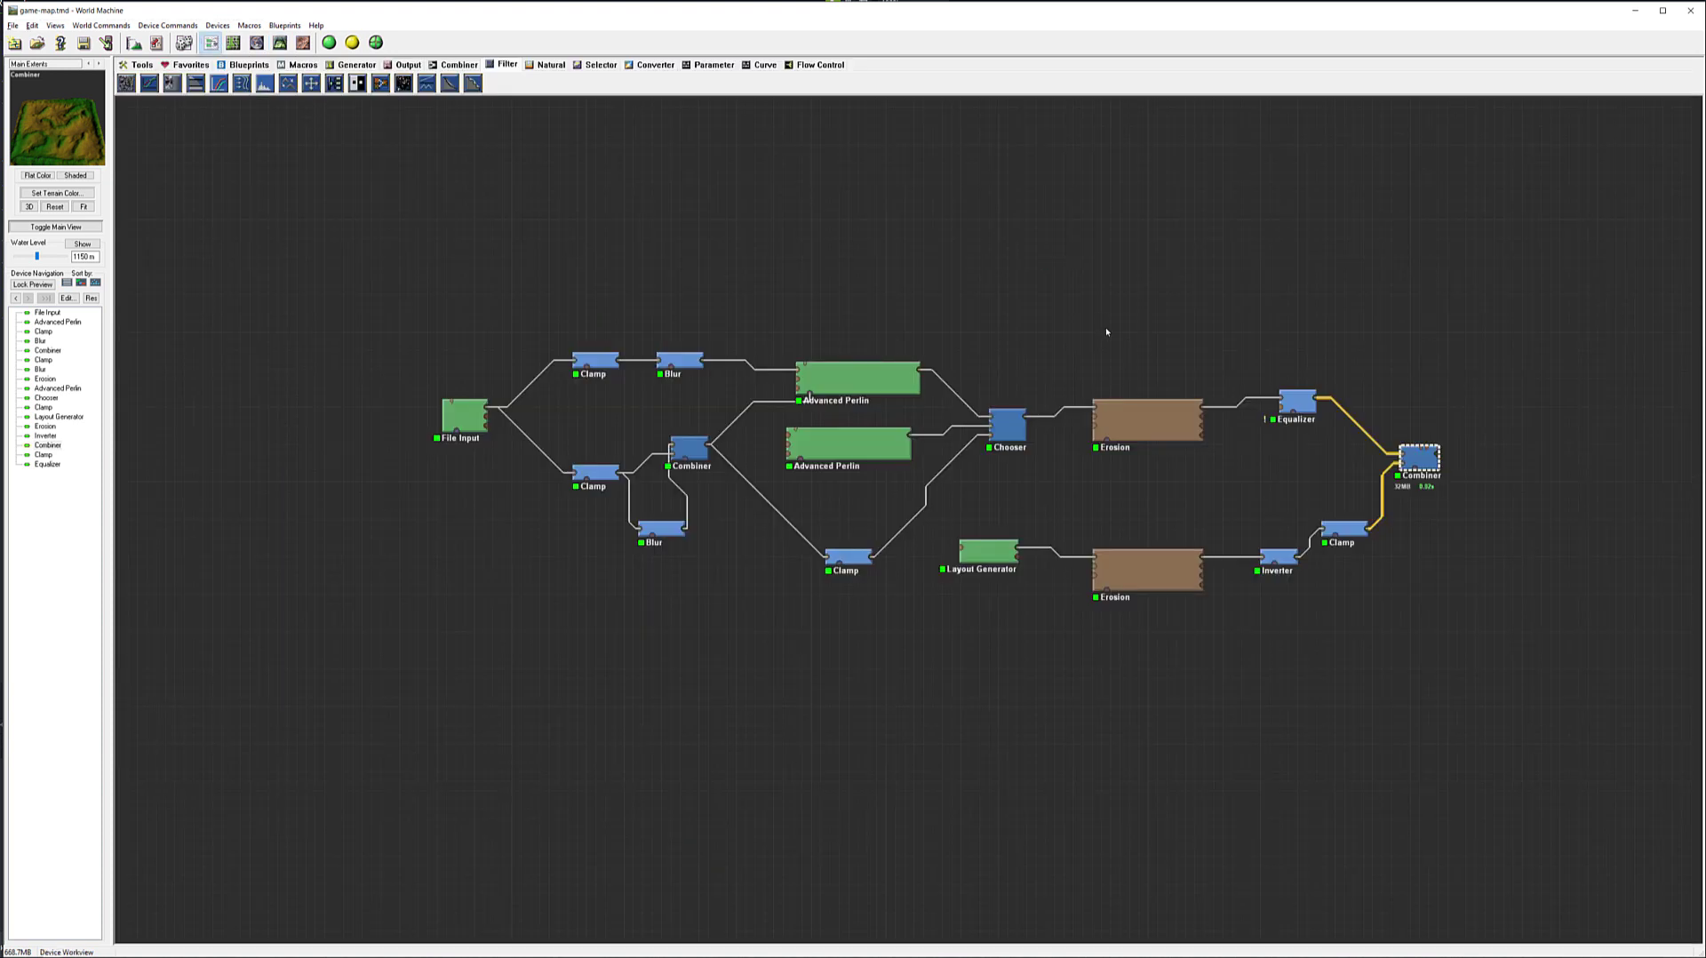
click(1148, 562)
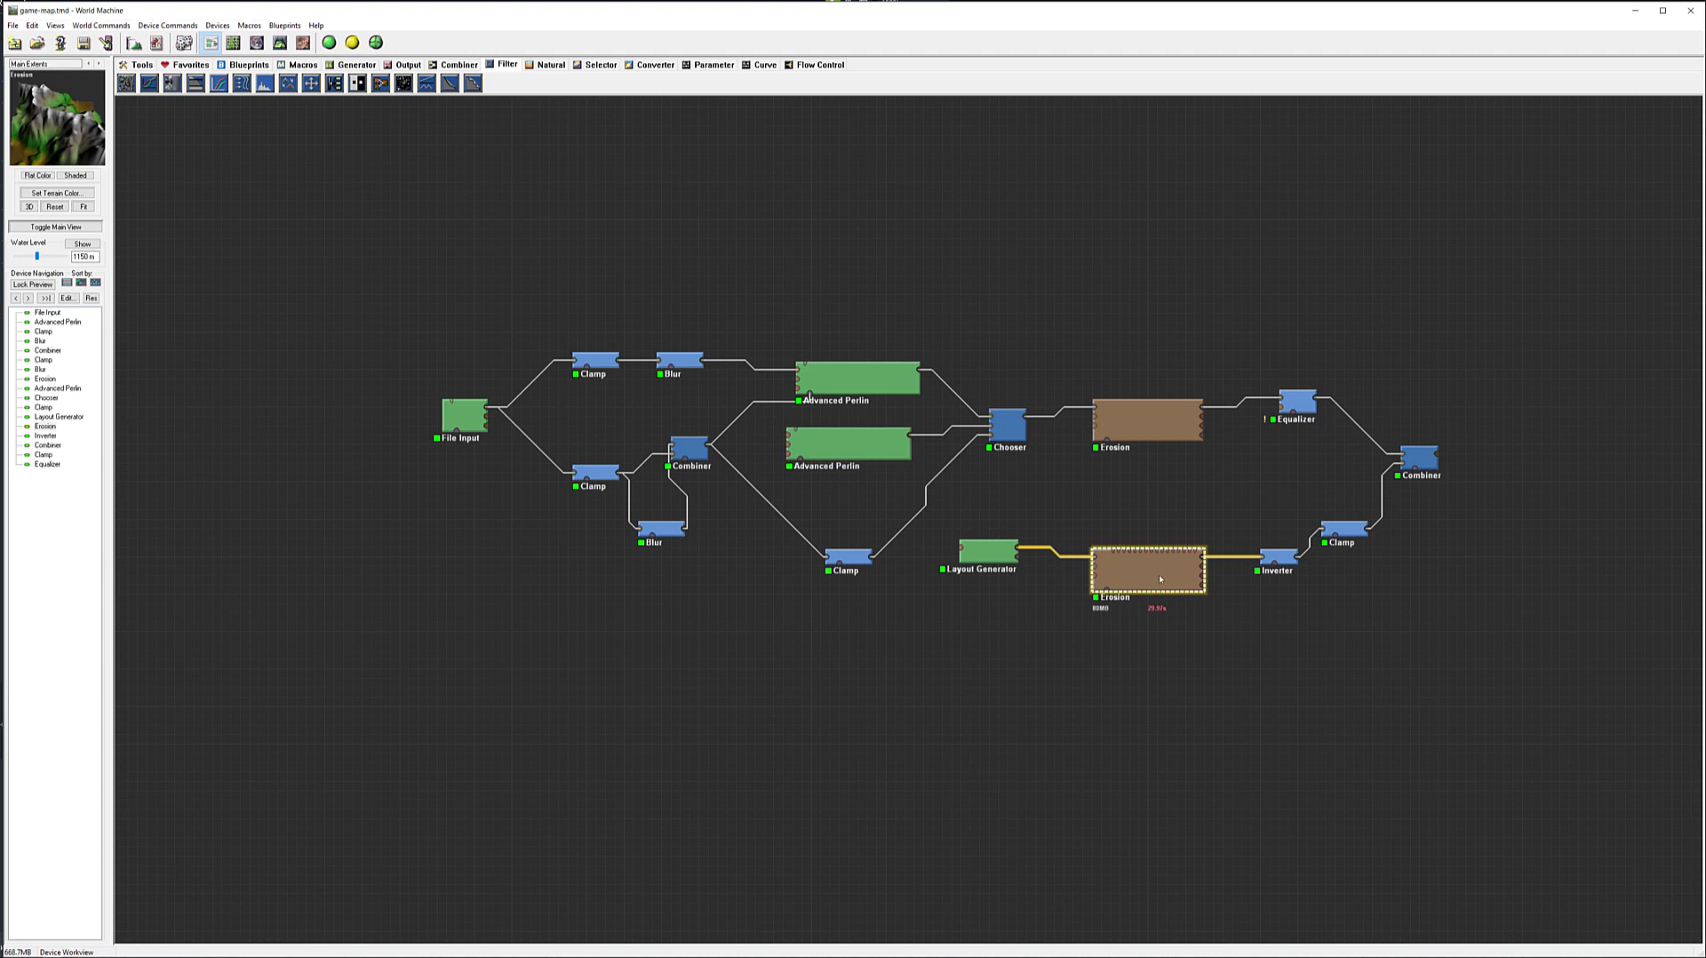
double_click(999, 558)
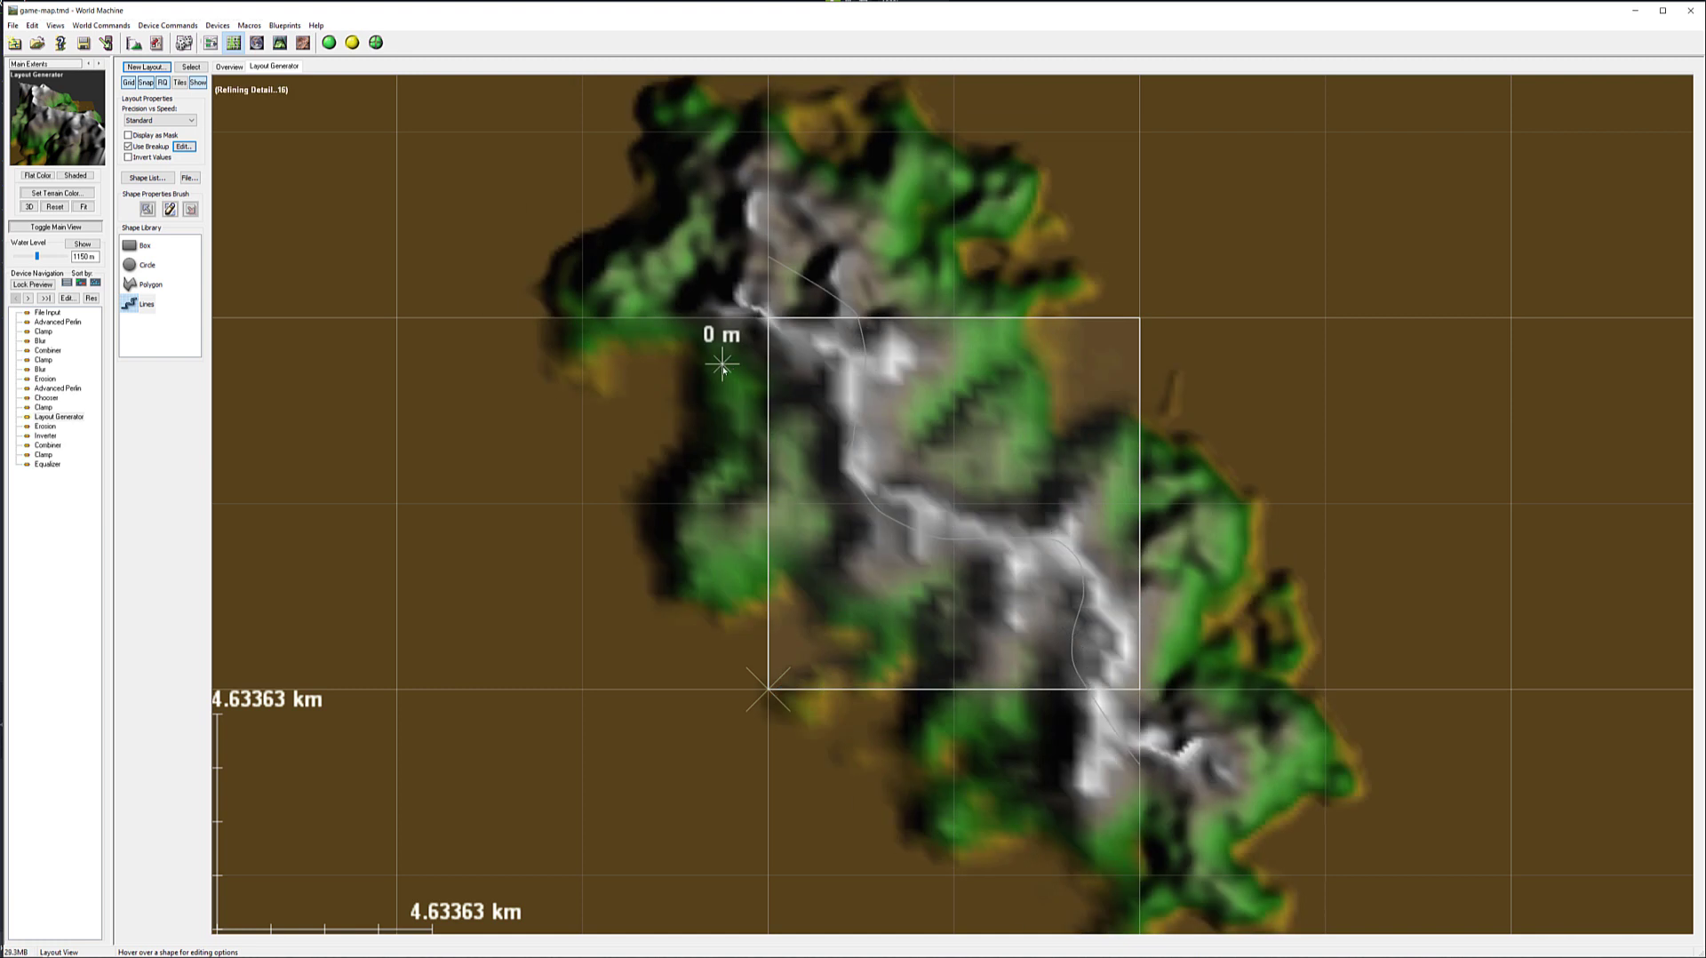
right_click(876, 508)
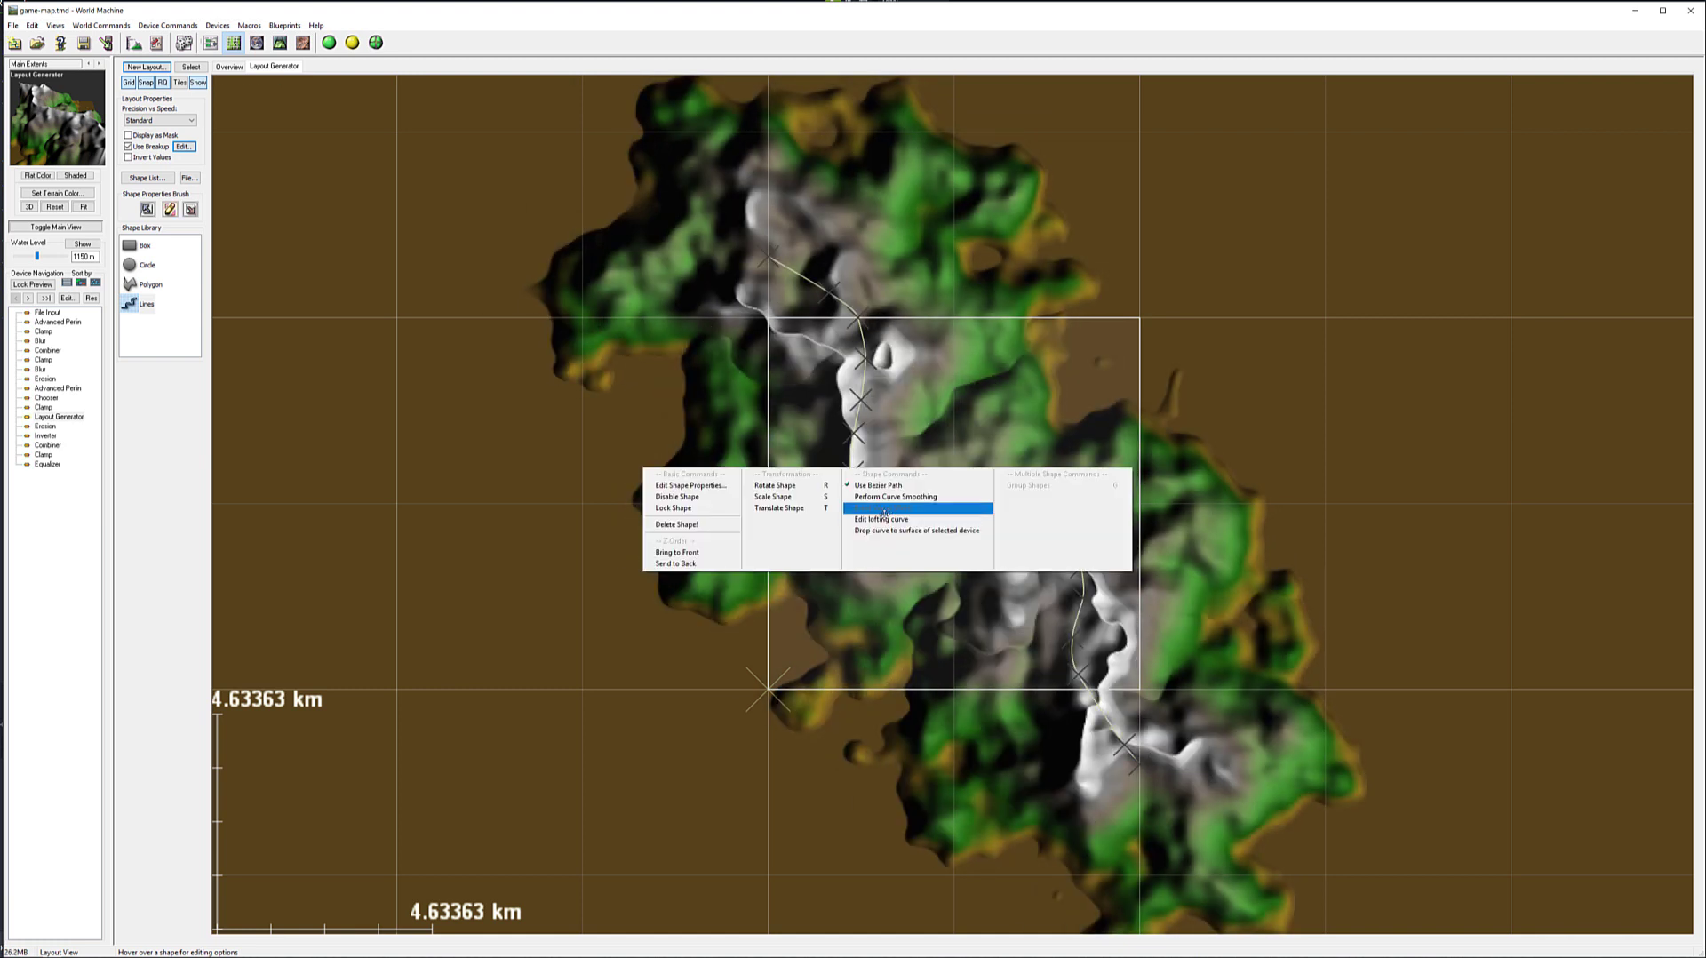
click(778, 400)
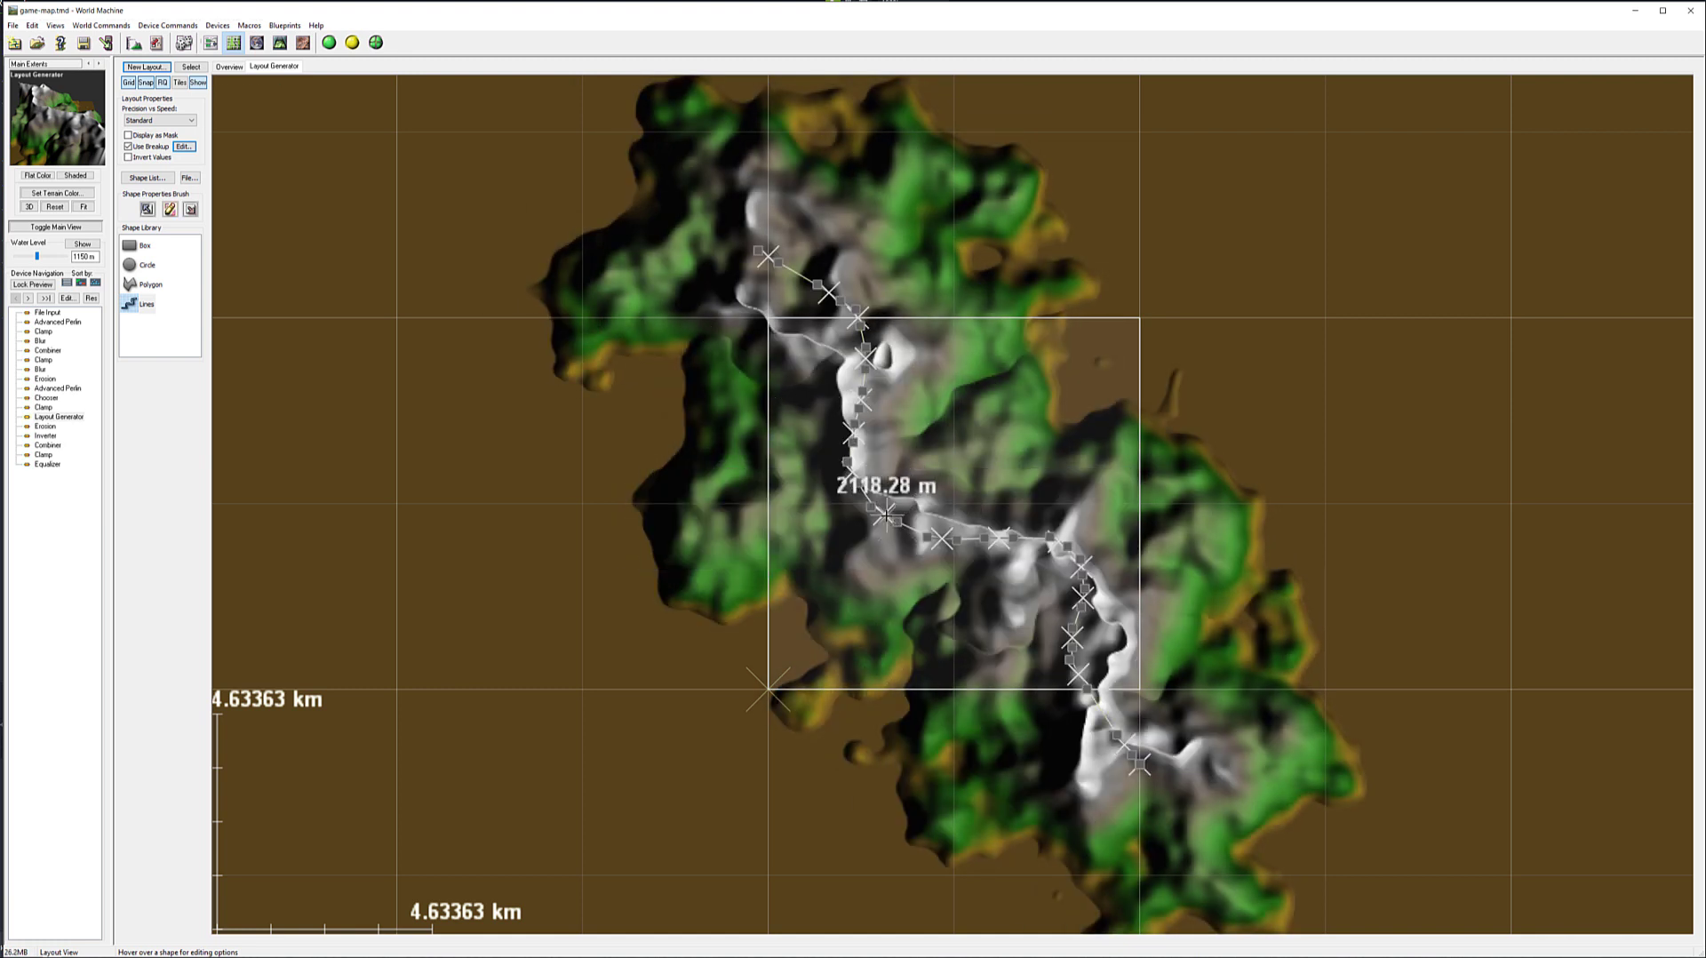
double_click(886, 513)
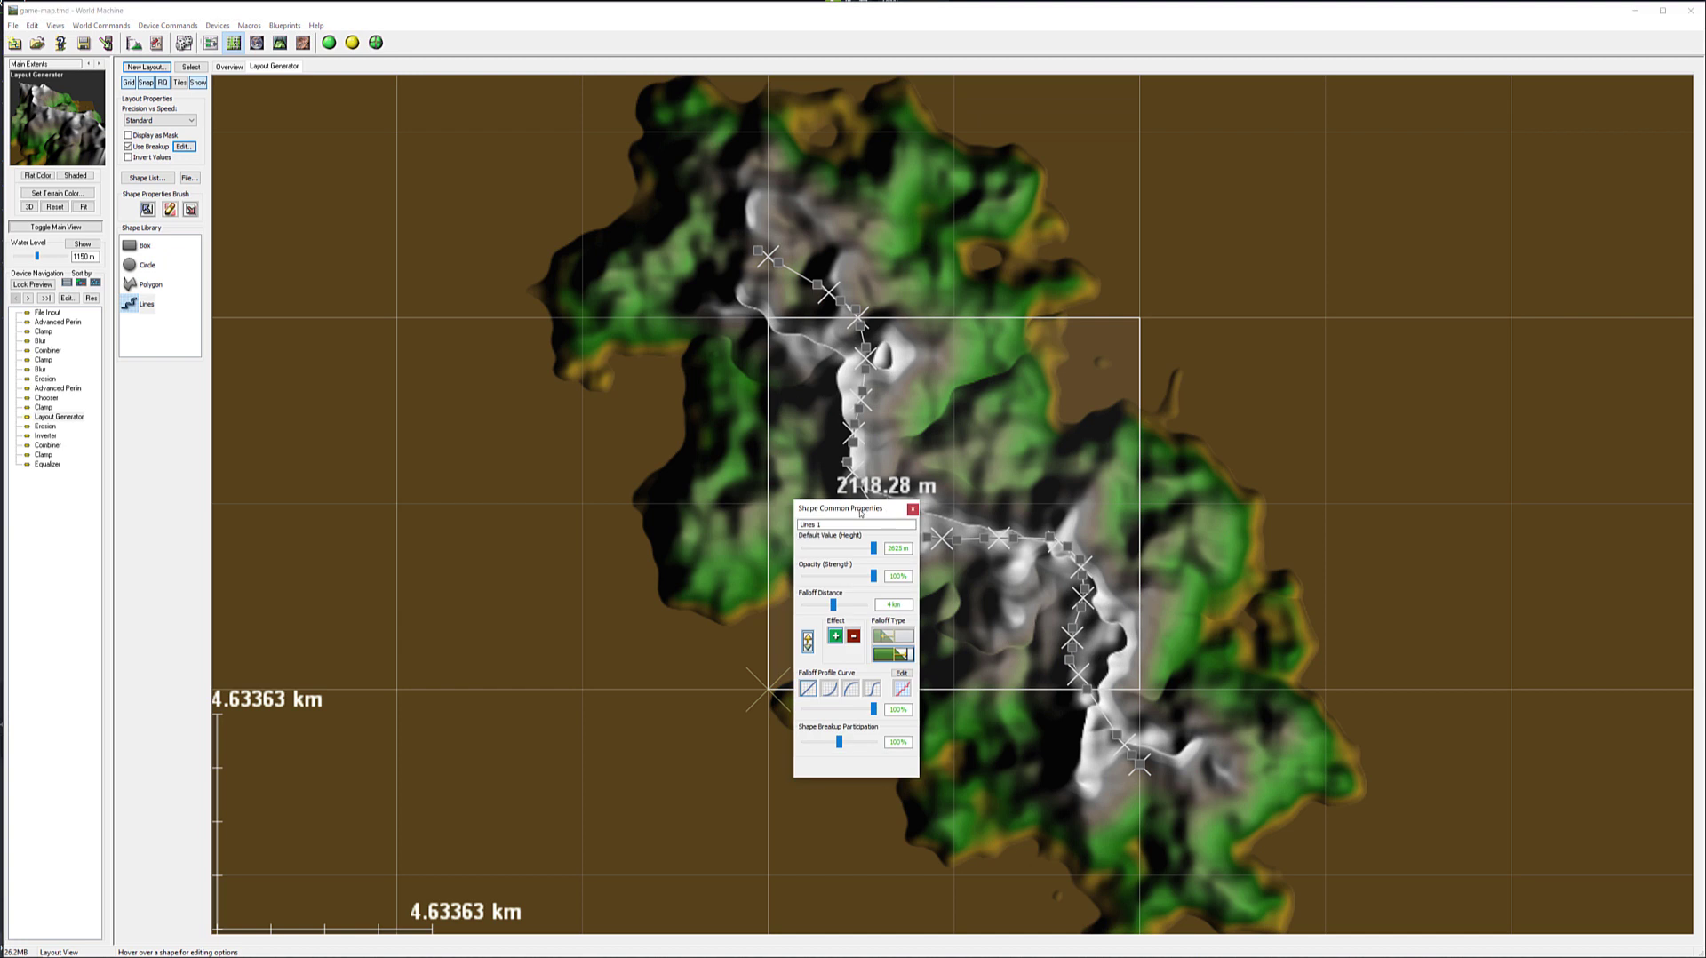
drag(861, 513, 539, 320)
drag(514, 416, 503, 417)
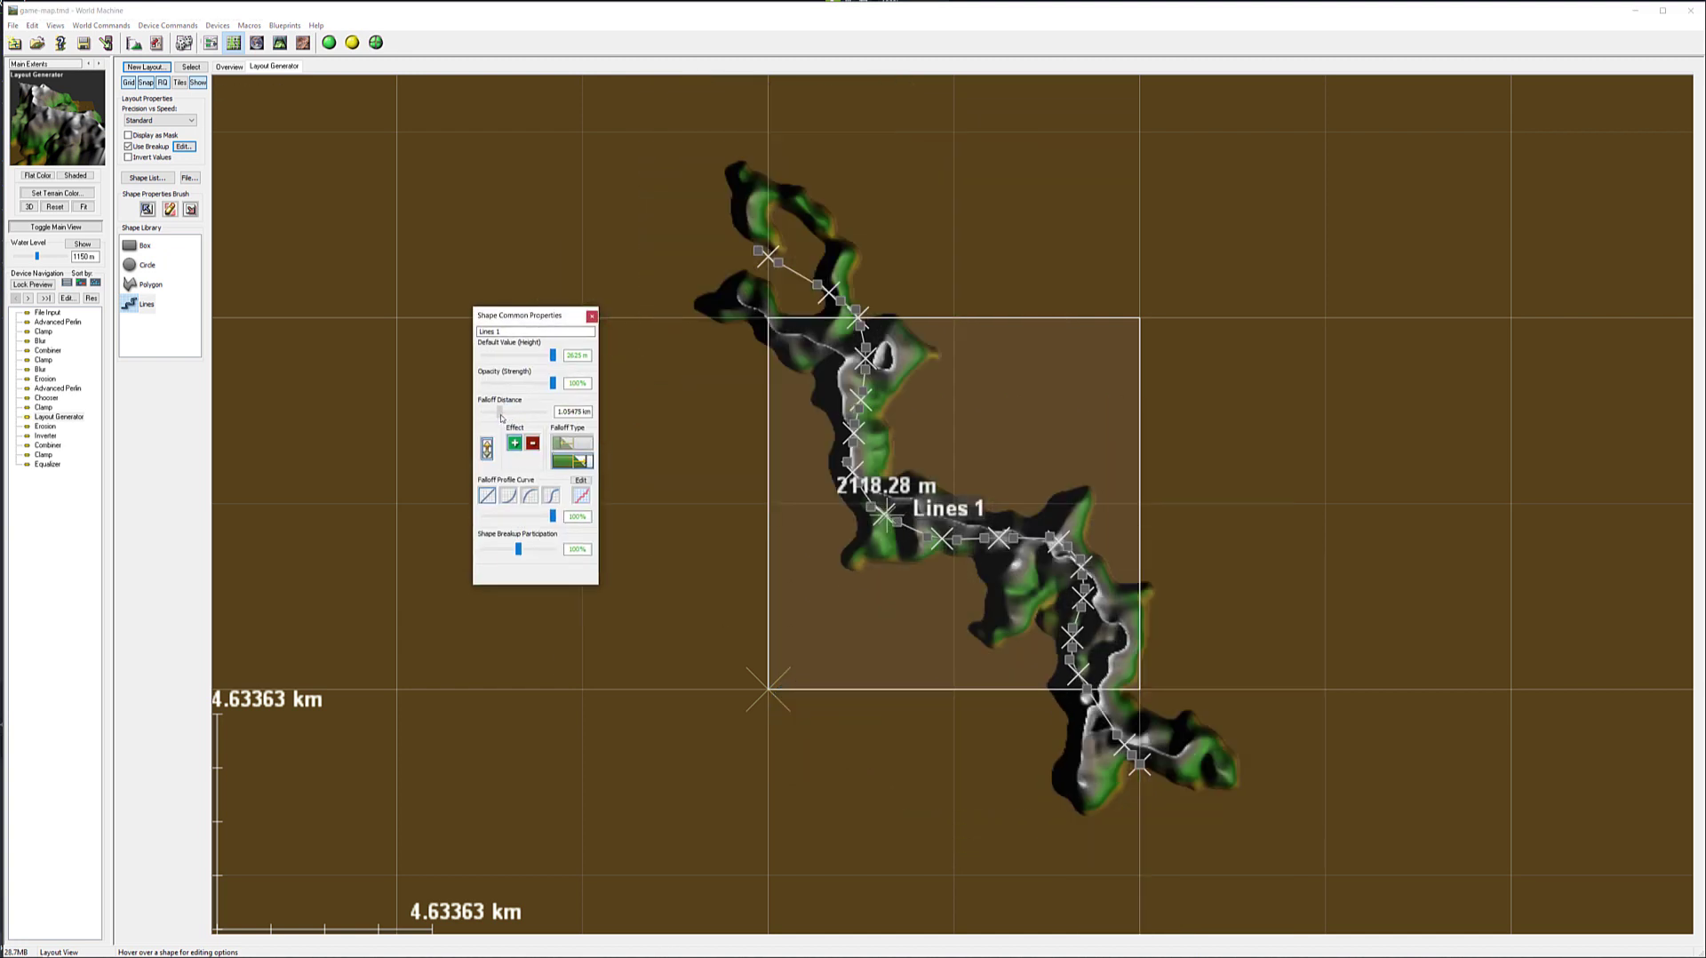
drag(502, 418, 499, 419)
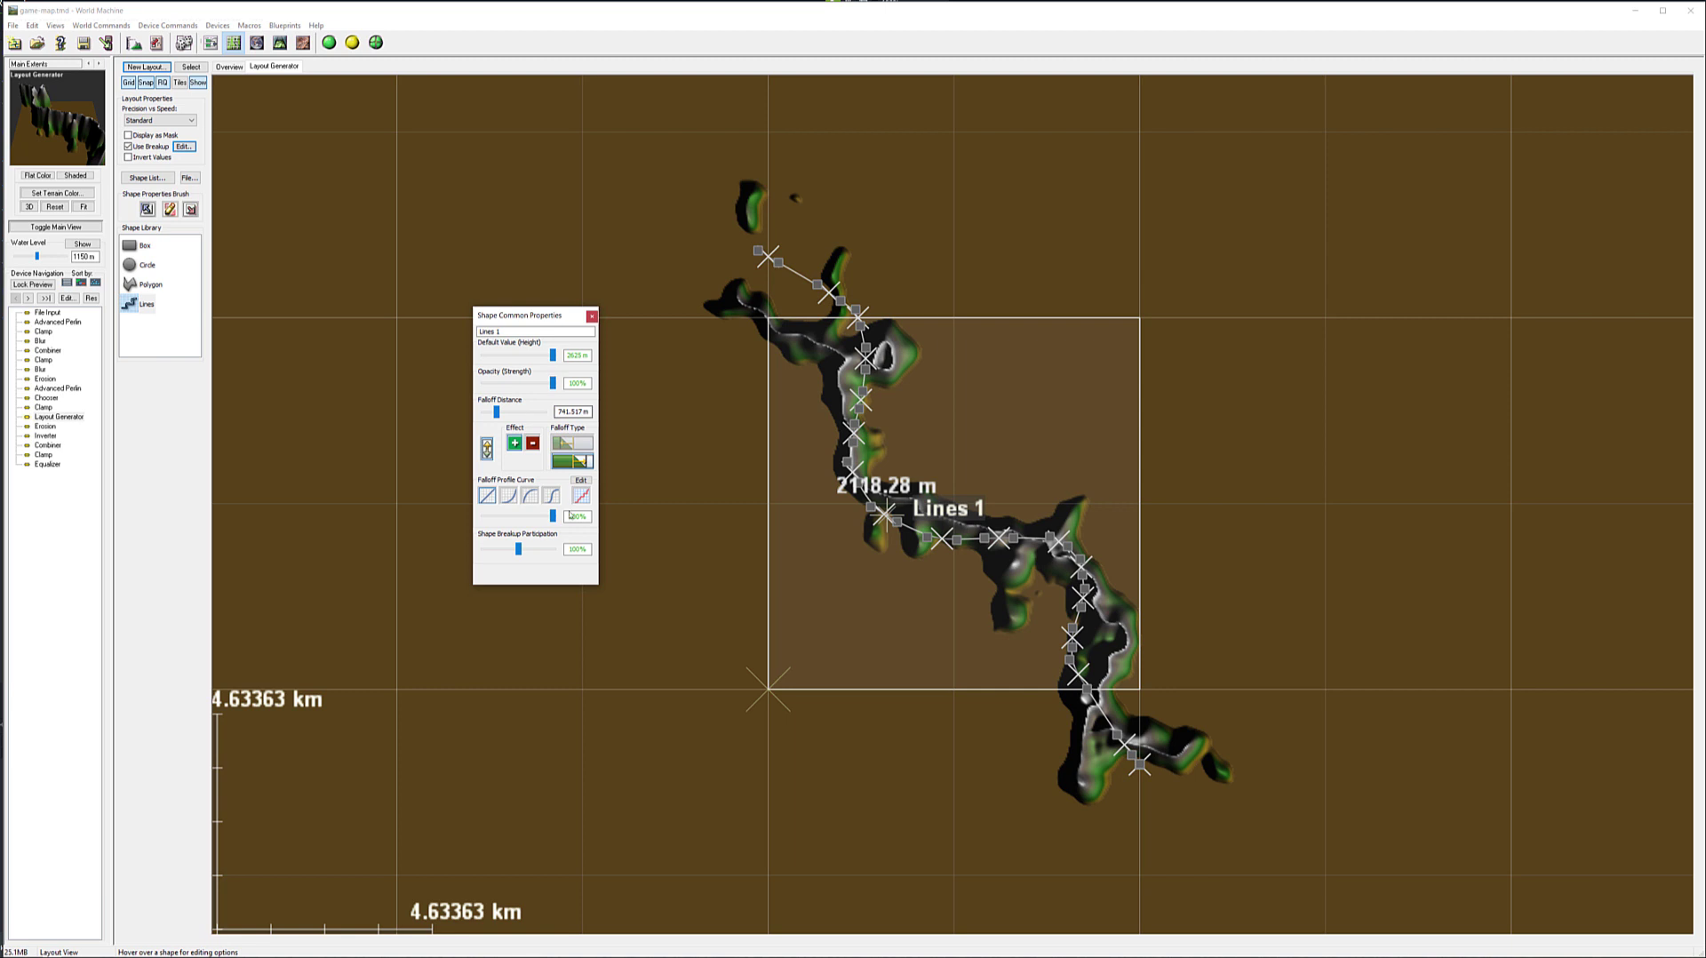
Step: Give the line shape the inward-curving falloff profile and set its falloff distance to about 1.62 km
click(507, 497)
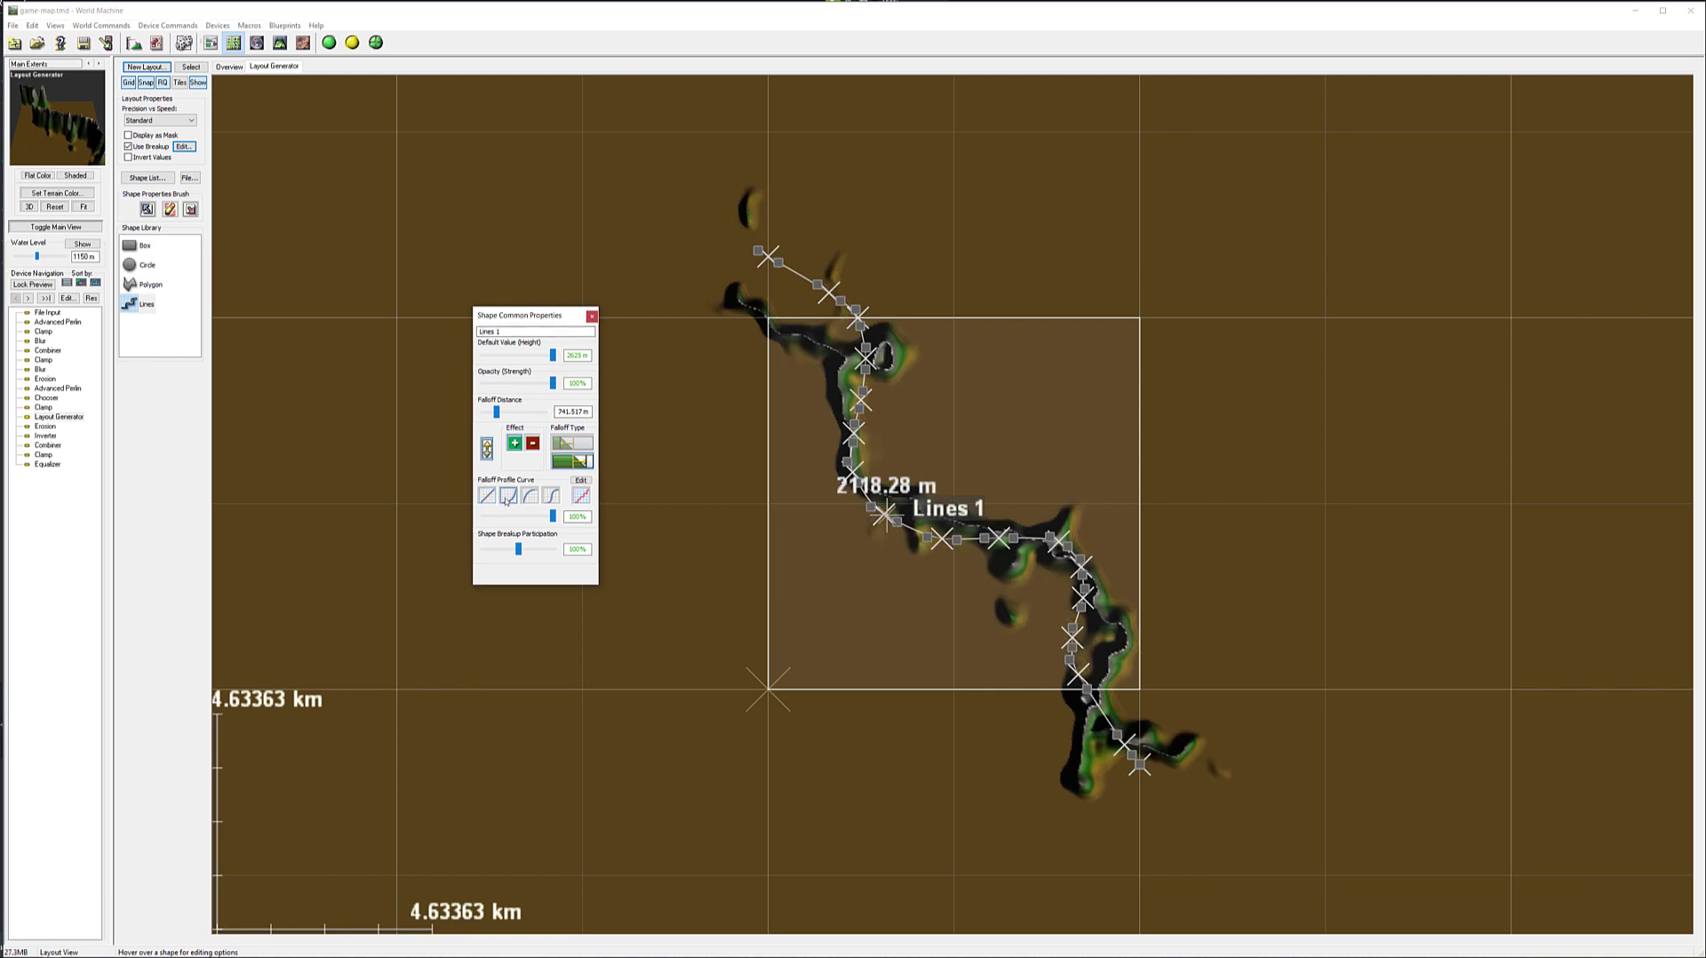
drag(501, 413, 506, 415)
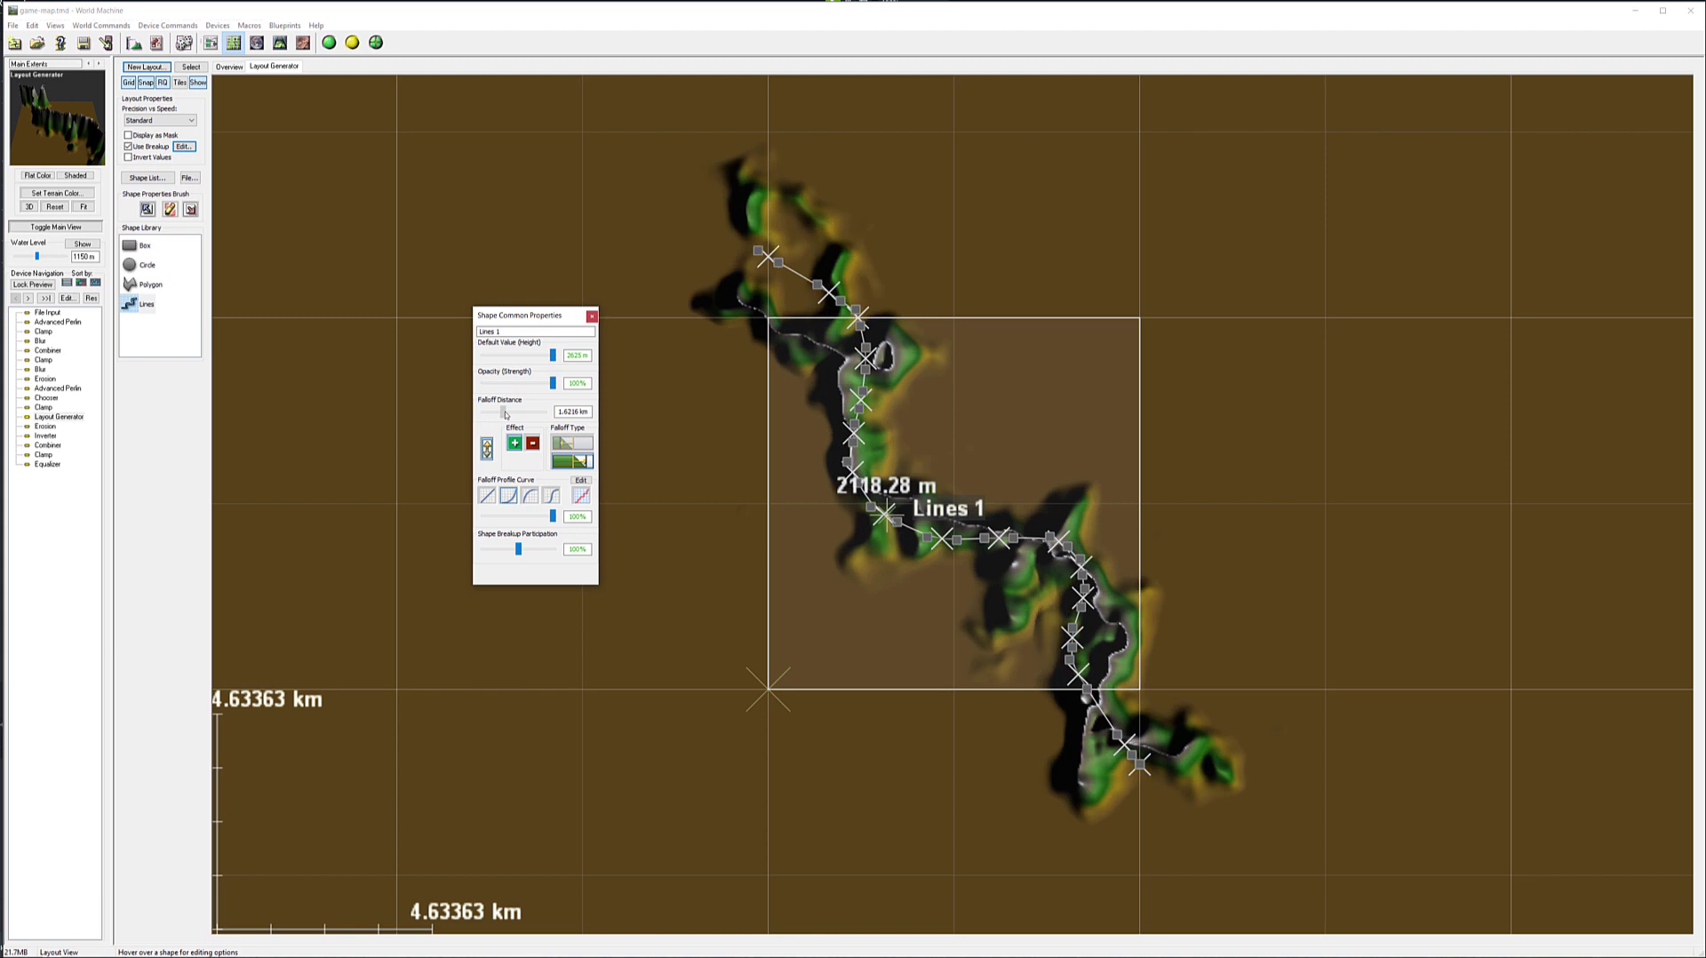
click(592, 316)
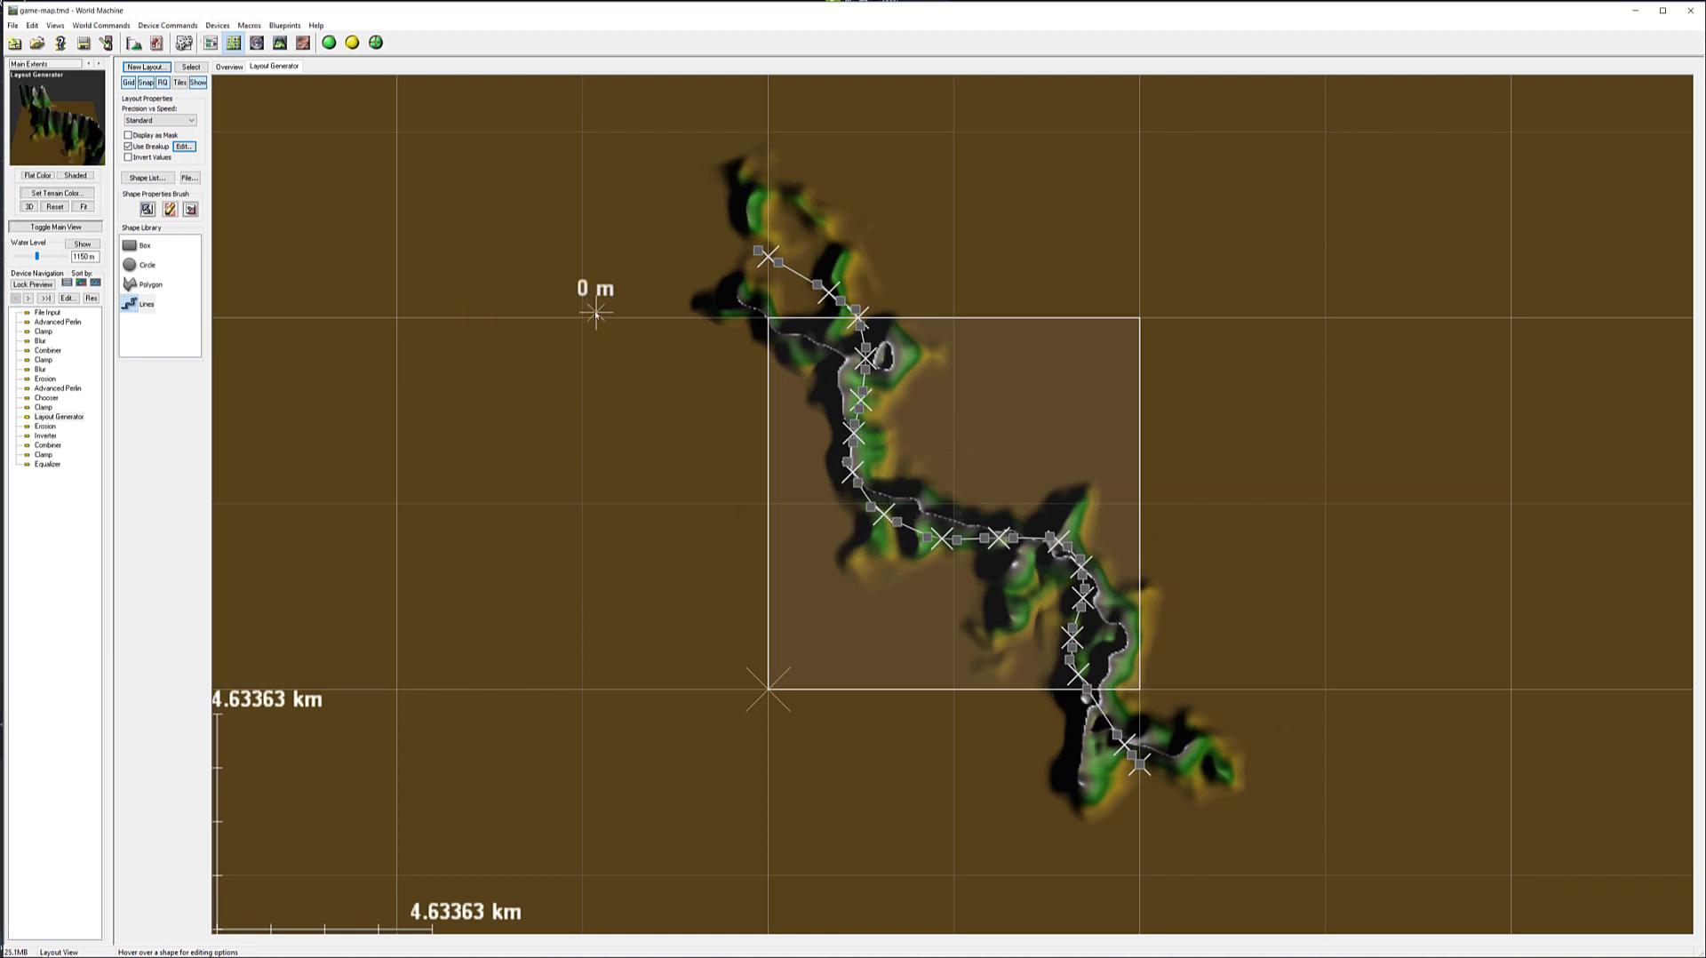
Step: Return to the device network and preview the lower Erosion, Inverter, Clamp and last Combiner in turn
click(210, 43)
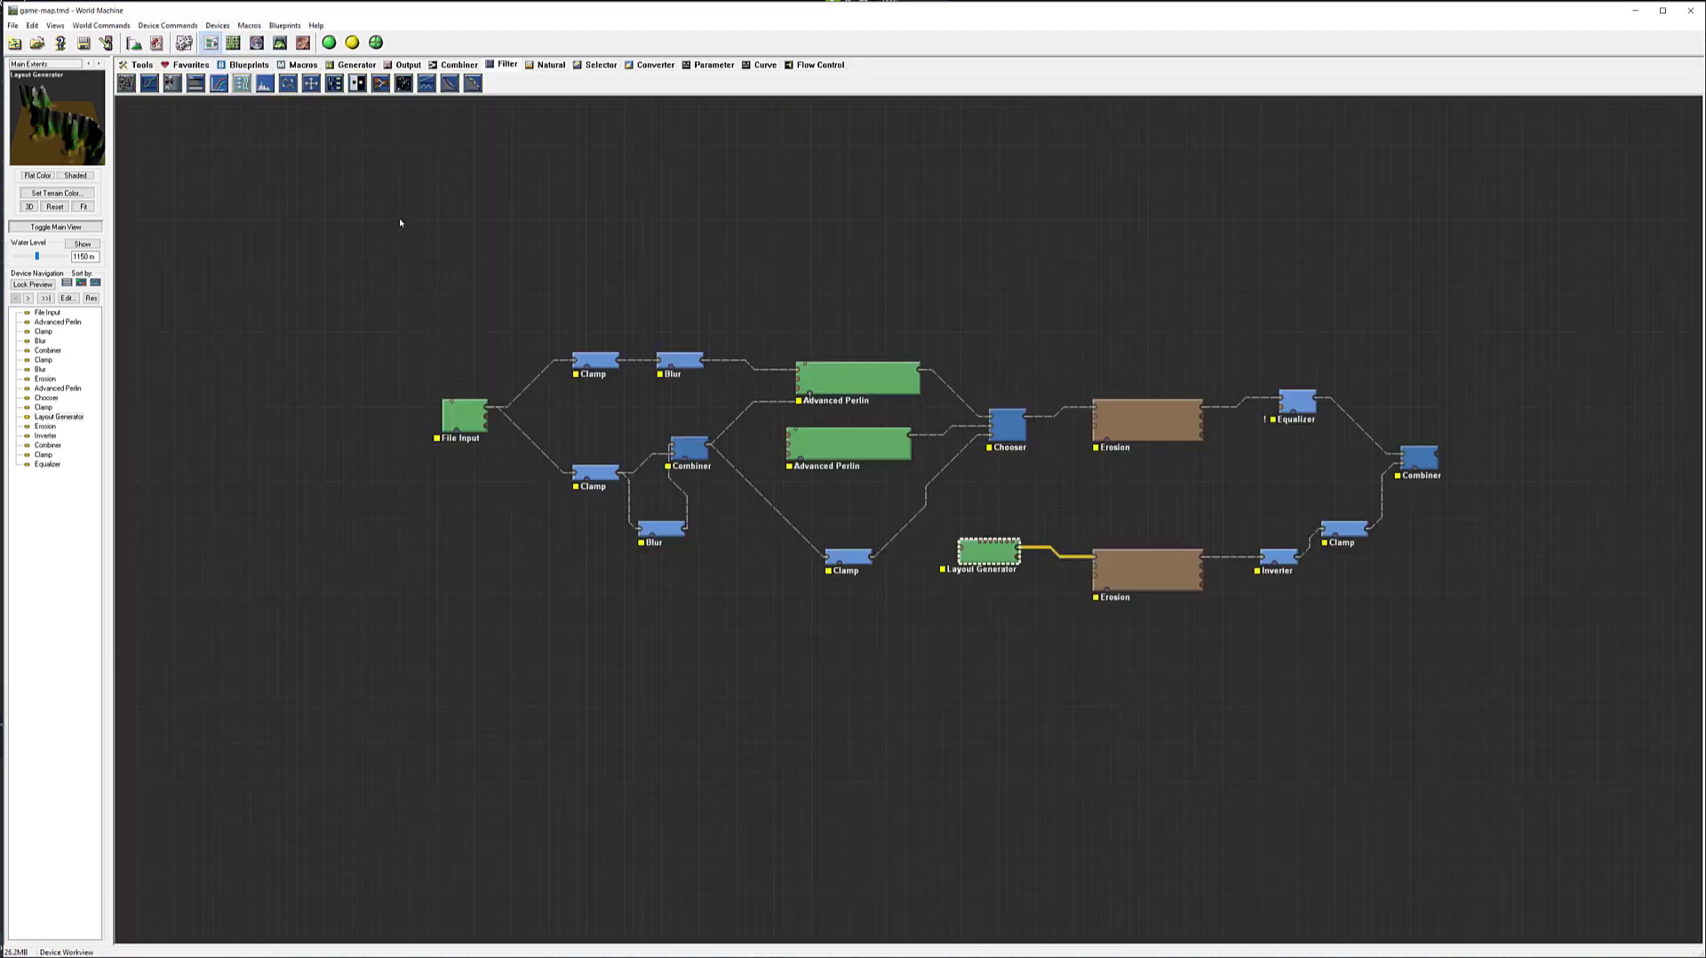
click(1148, 565)
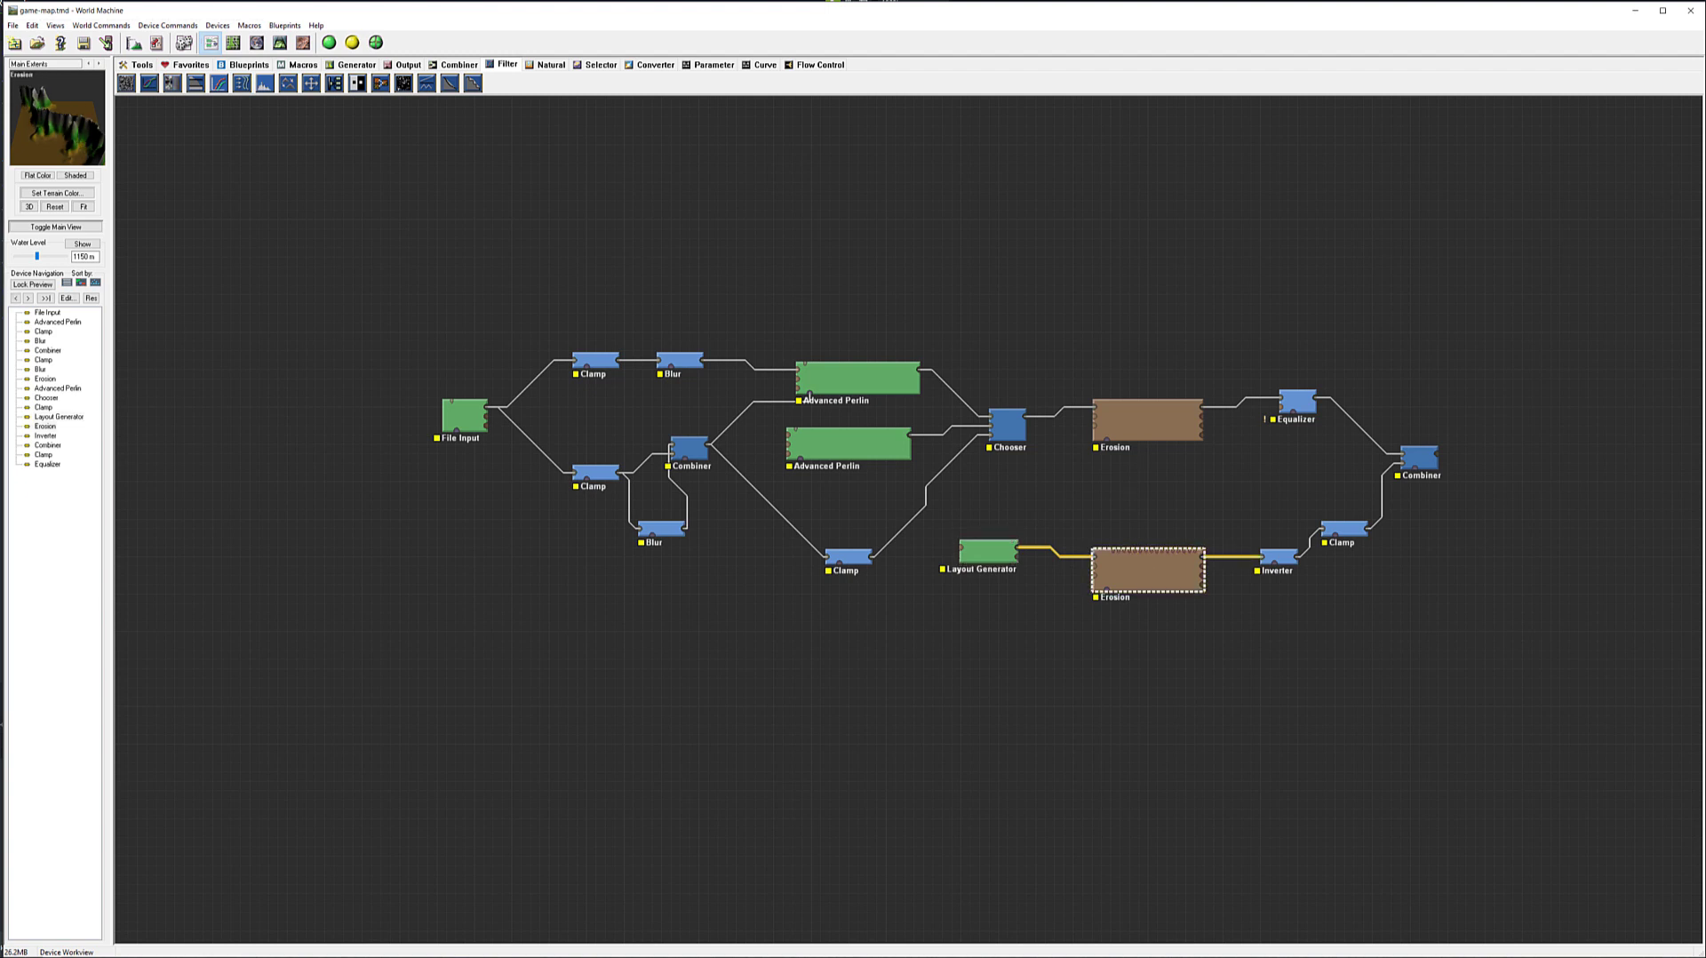
click(1284, 557)
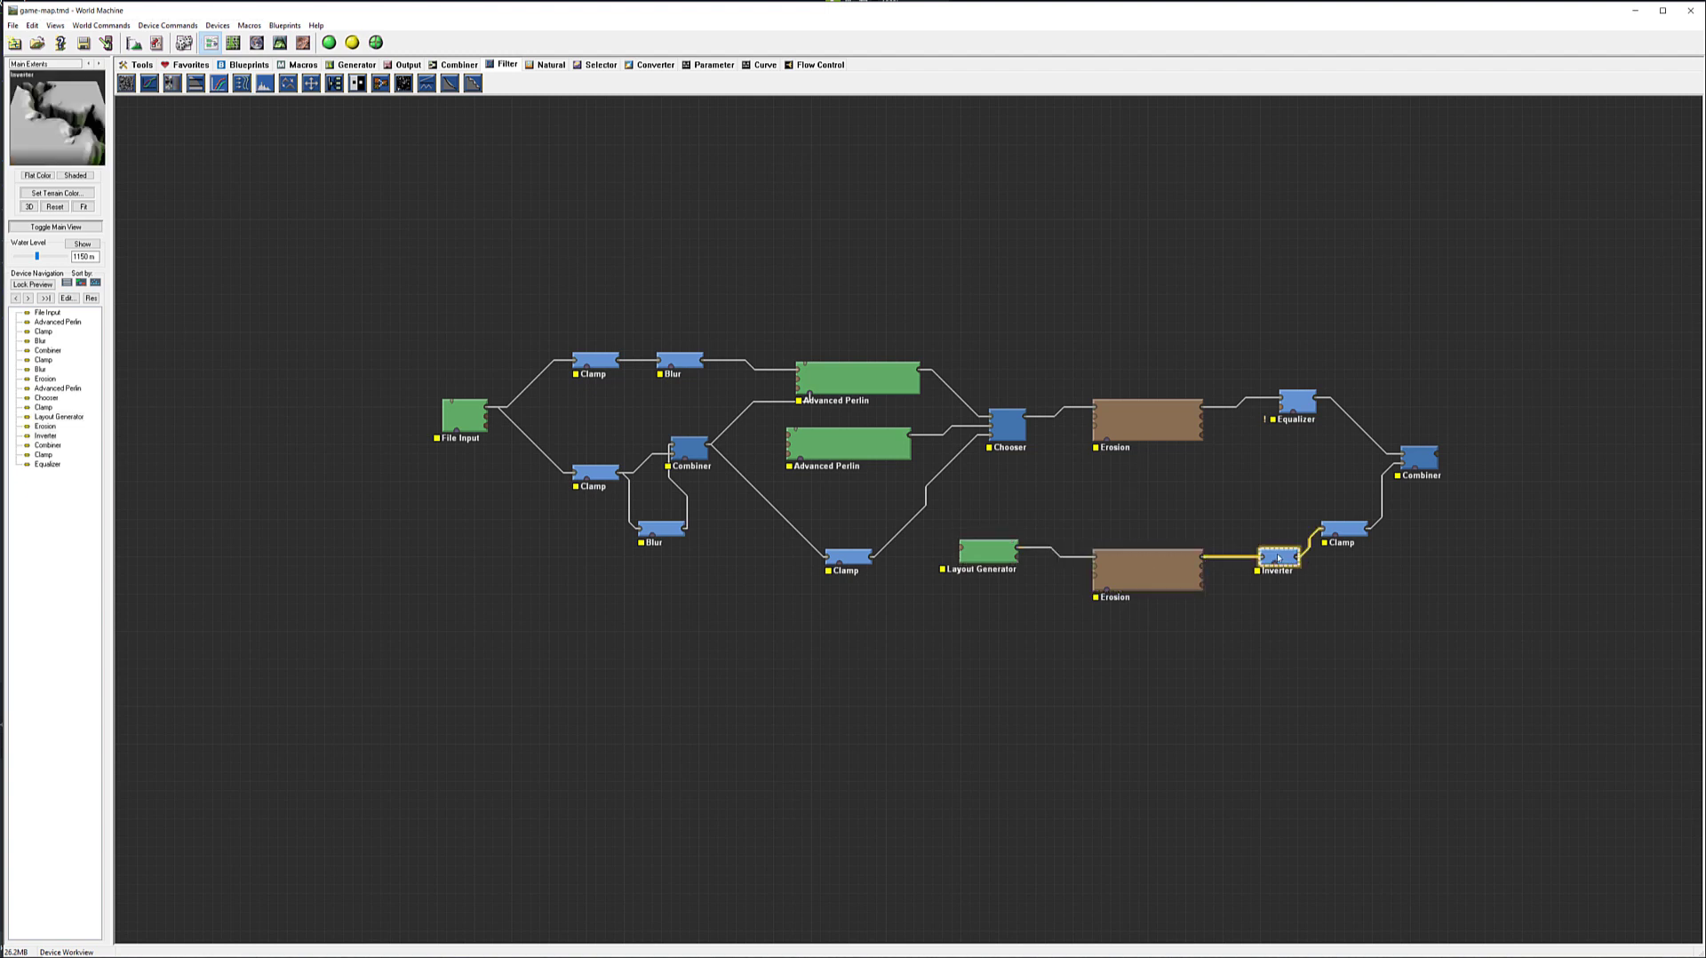
click(1351, 532)
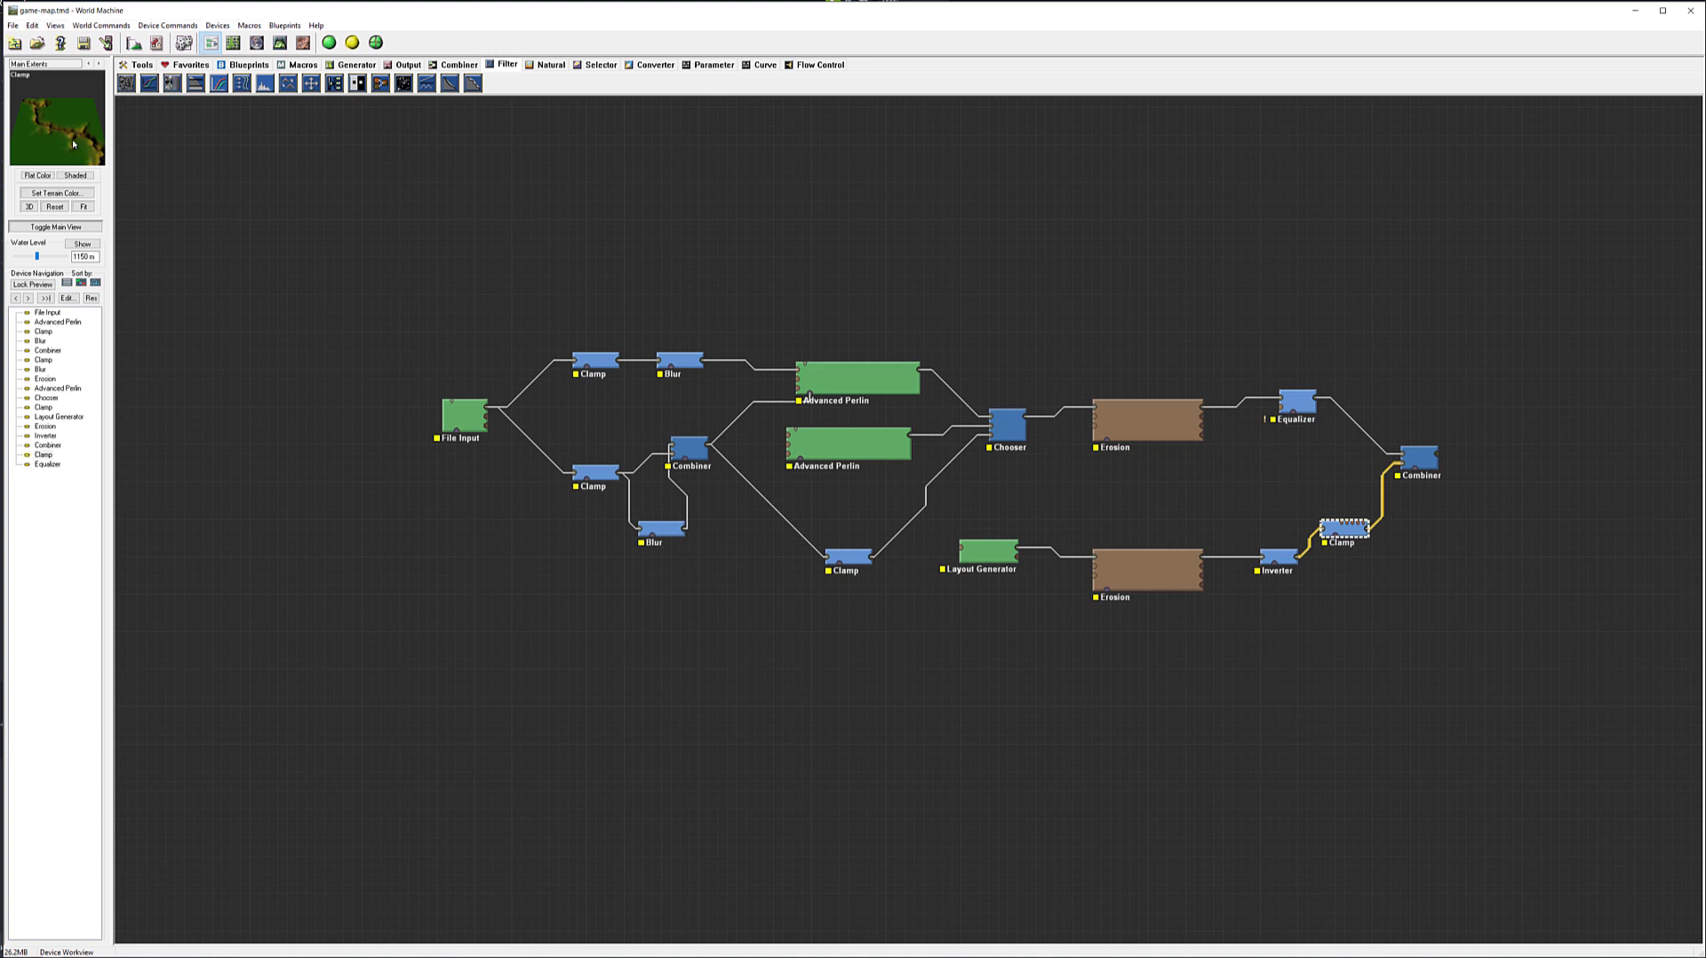
click(1414, 457)
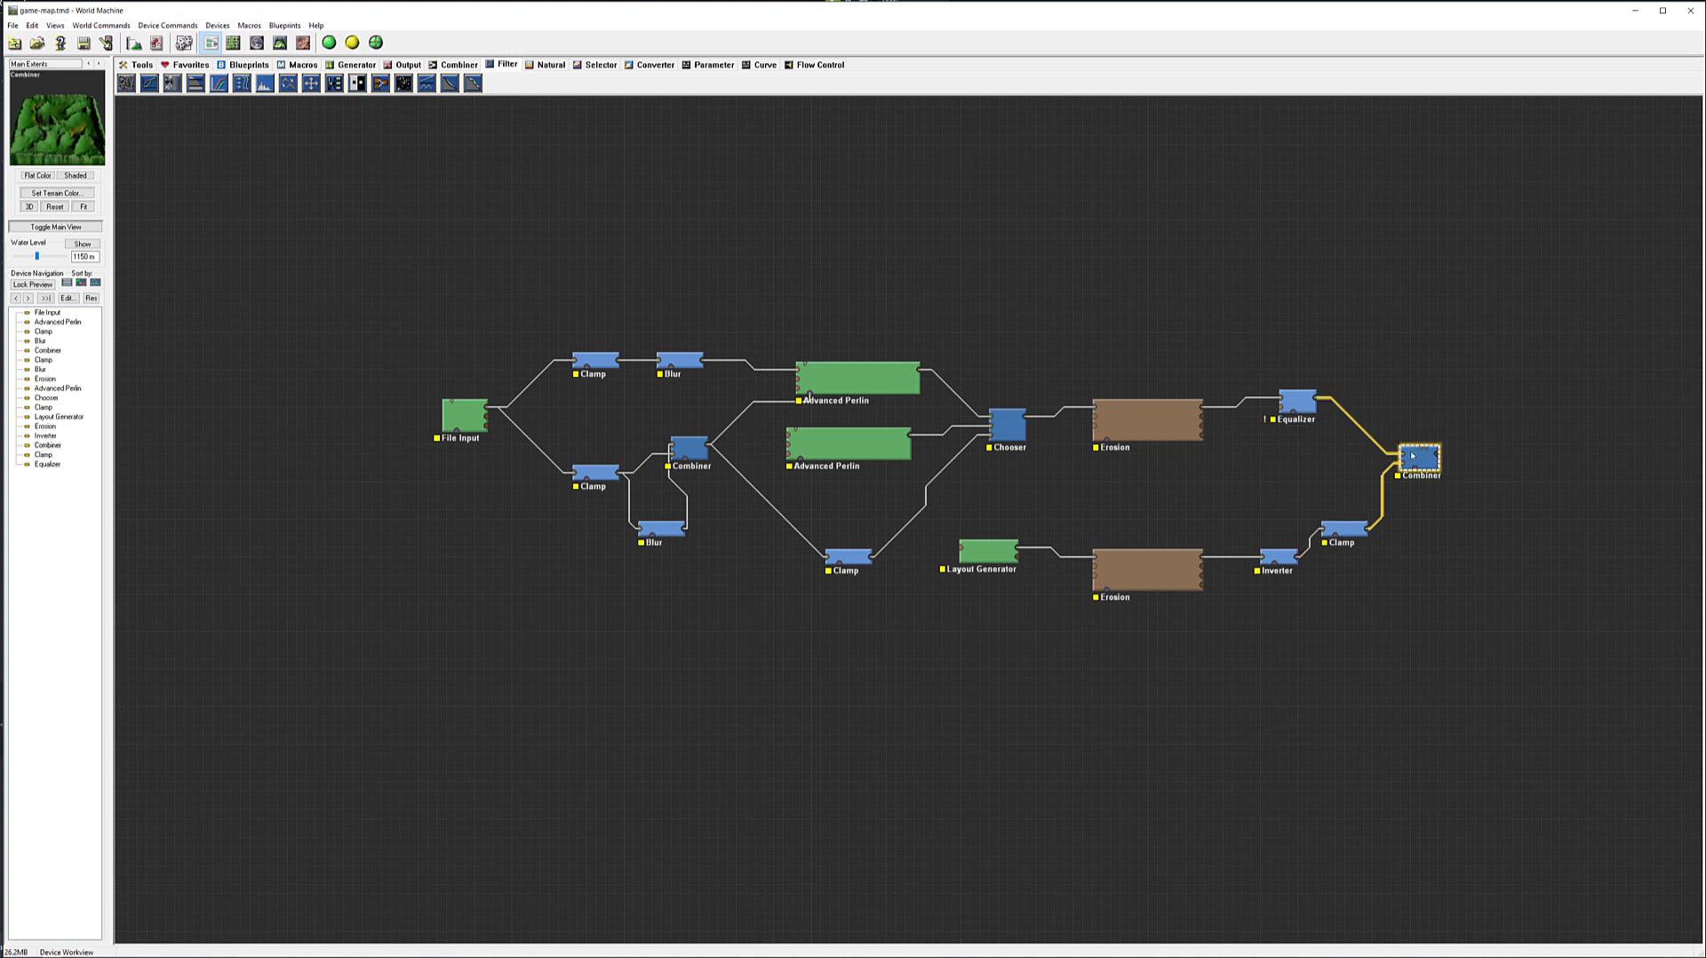
Step: Set the last Combiner's strength to about 0.42 with the Add method
double_click(1417, 459)
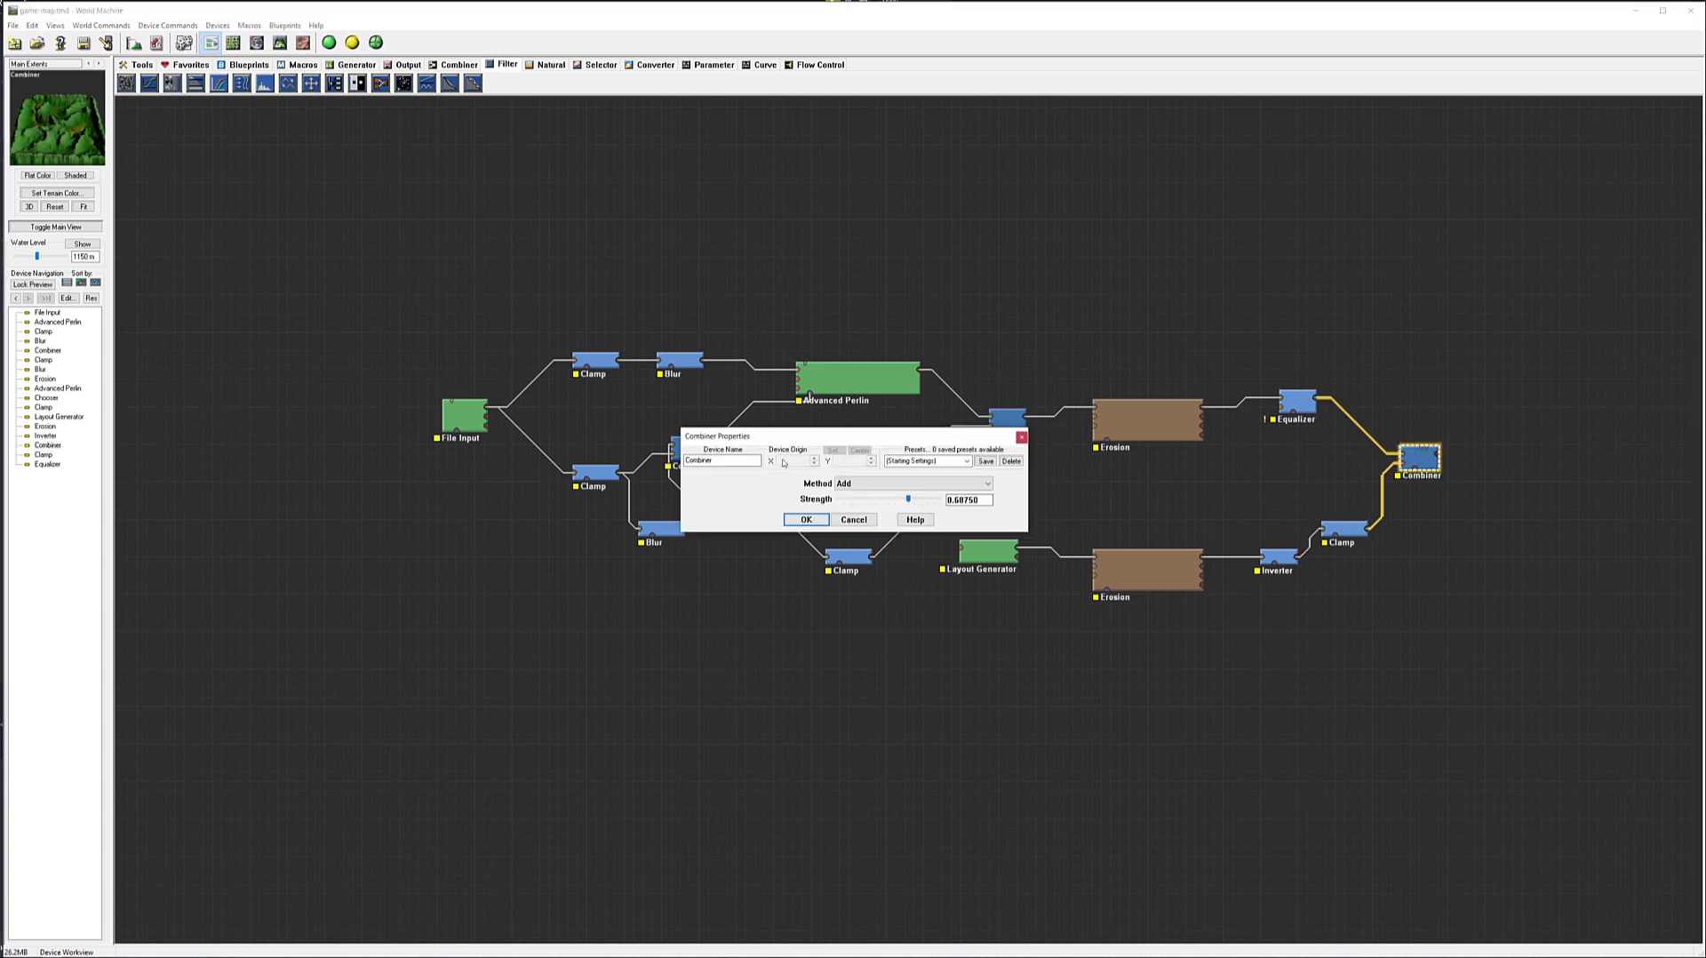
mouse_move(912, 503)
mouse_down()
mouse_move(963, 500)
mouse_move(882, 495)
mouse_up()
click(818, 519)
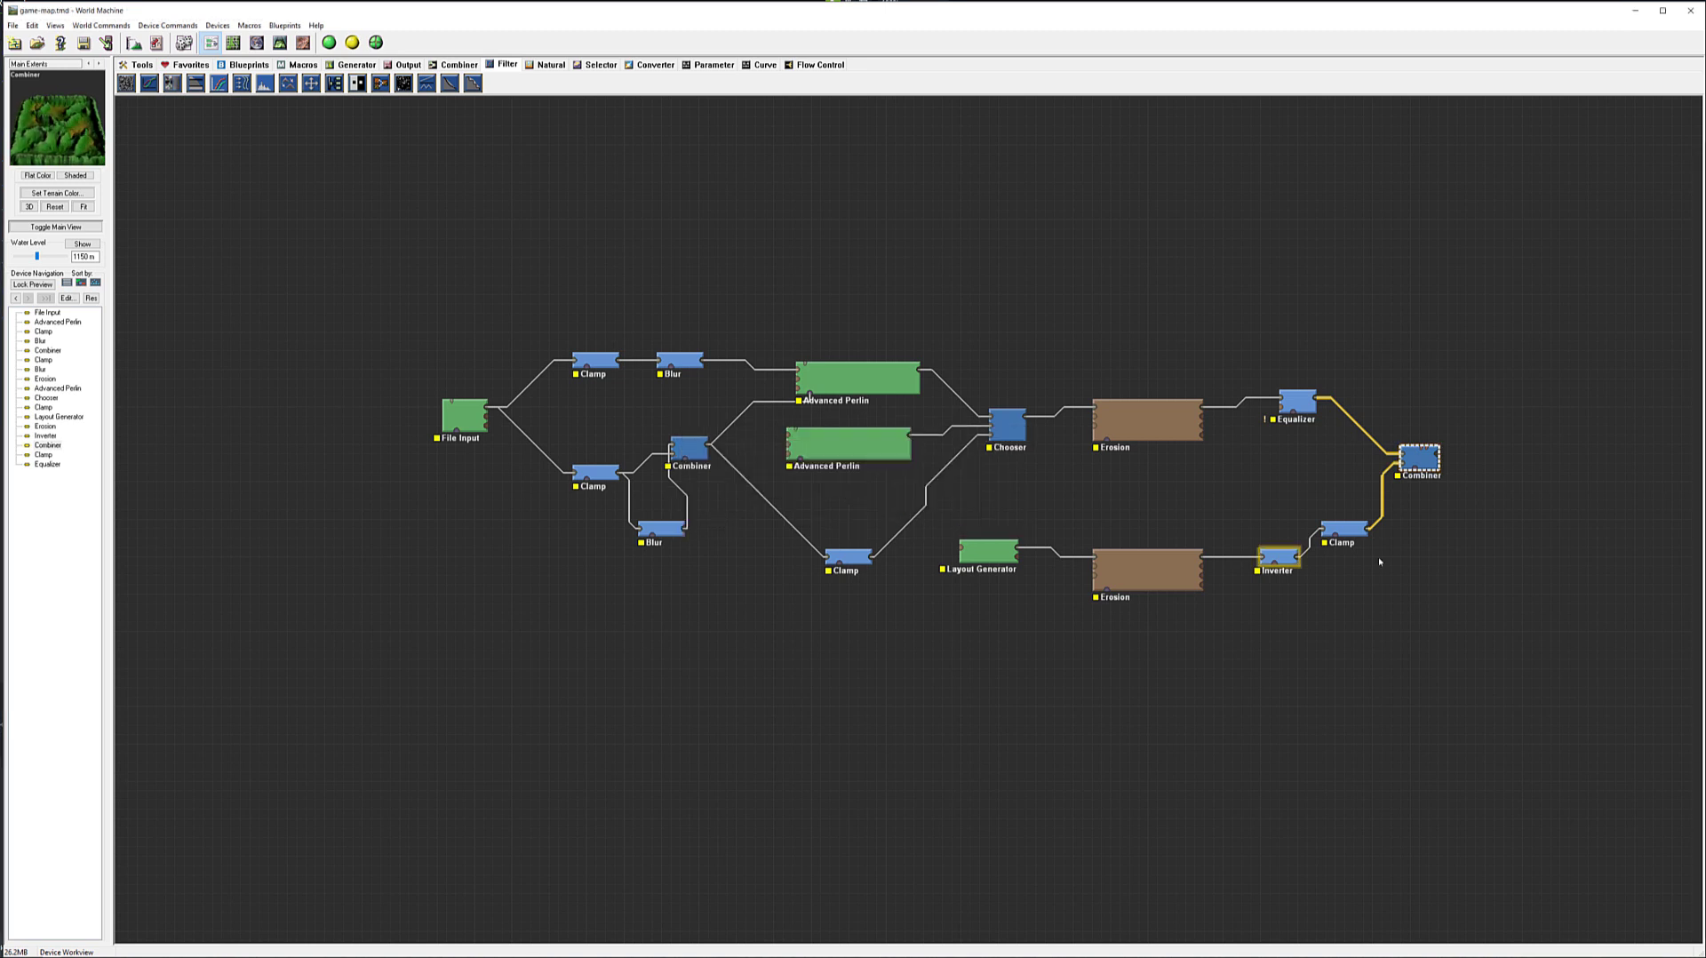
Step: Disable the Inverter device and check the previews of the Clamp and the last Combiner
click(1271, 559)
right_click(1271, 558)
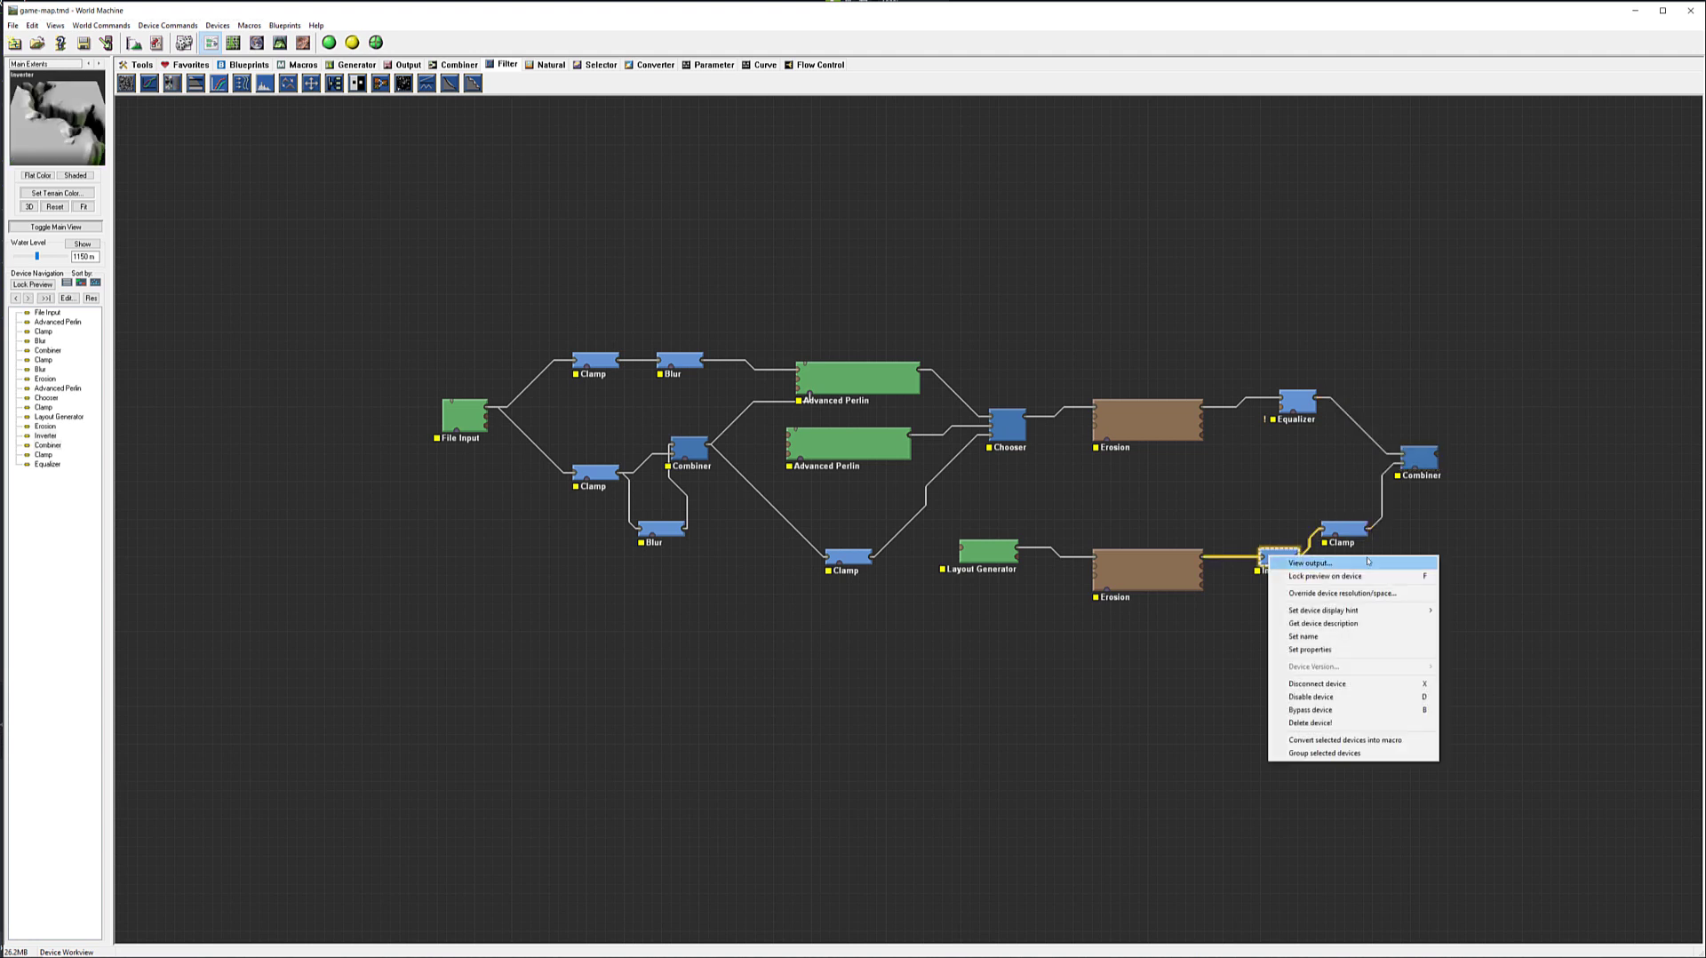
click(1358, 703)
click(1357, 529)
click(1419, 457)
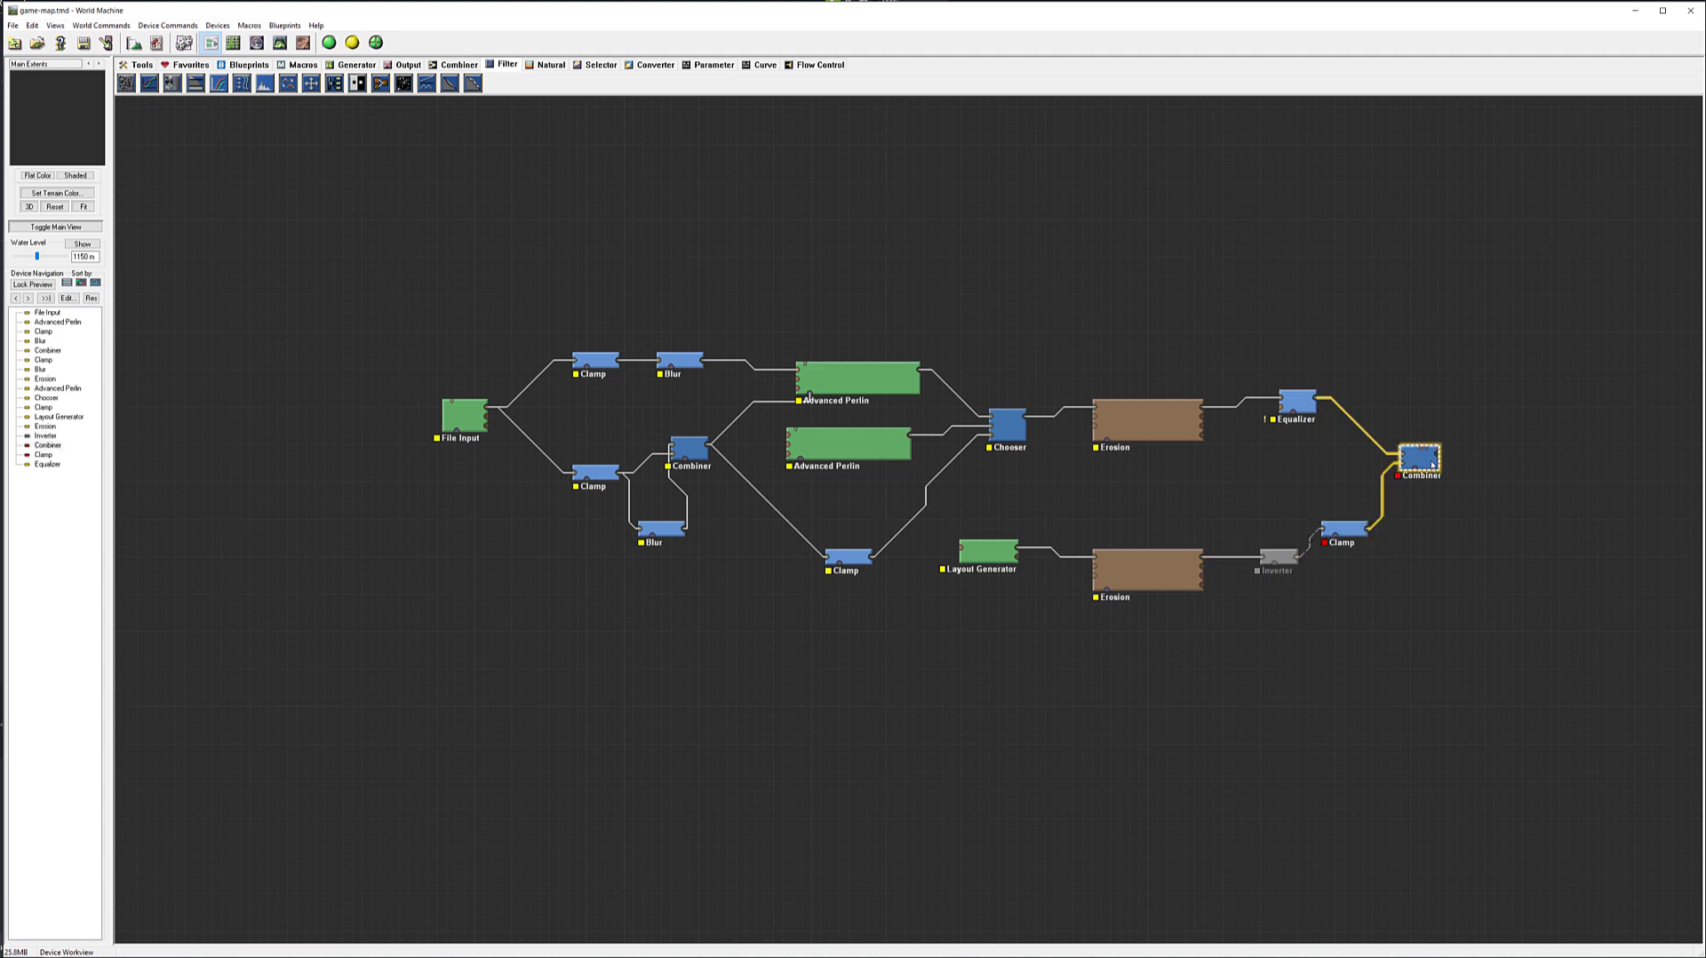
Step: Connect the lower Erosion's output directly to the Clamp feeding the last Combiner, and preview both devices
drag(1203, 557, 1366, 531)
click(1352, 532)
click(1431, 464)
Step: Choose a method for the last Combiner and raise its strength
double_click(1432, 464)
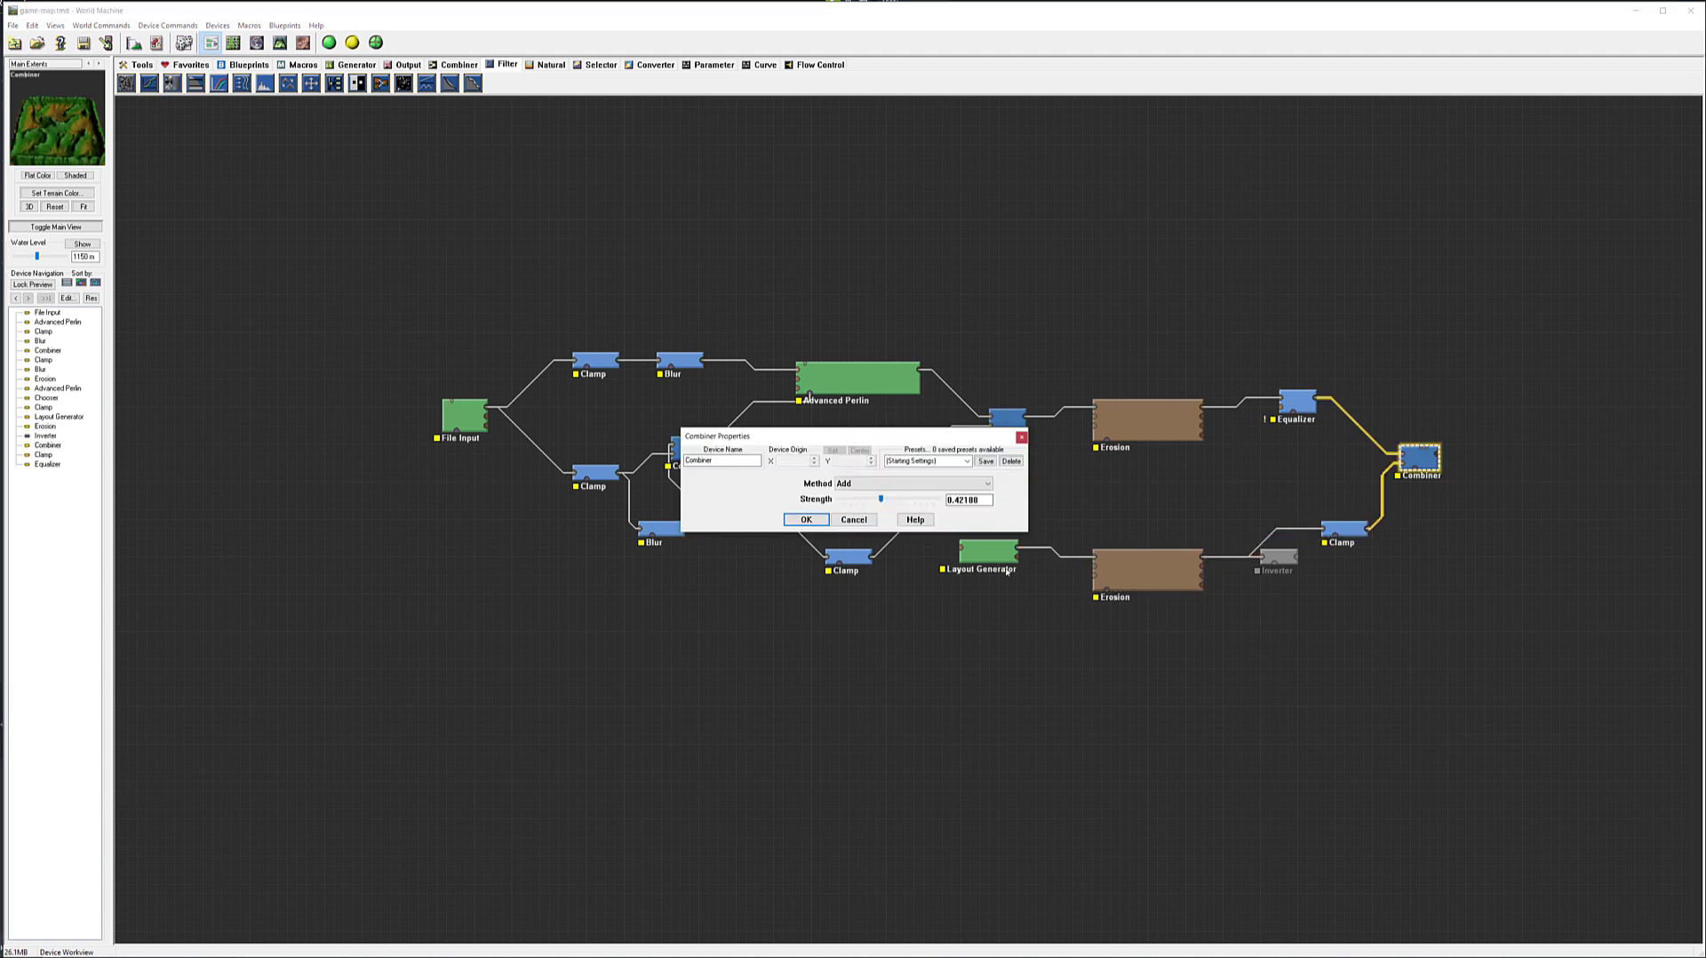
click(914, 483)
click(880, 512)
drag(891, 502, 938, 500)
click(810, 519)
Step: Set the upper height limit of the Clamp before the last Combiner to 1233.75 m and preview the Combiner
click(1352, 530)
double_click(1352, 530)
drag(830, 495, 835, 476)
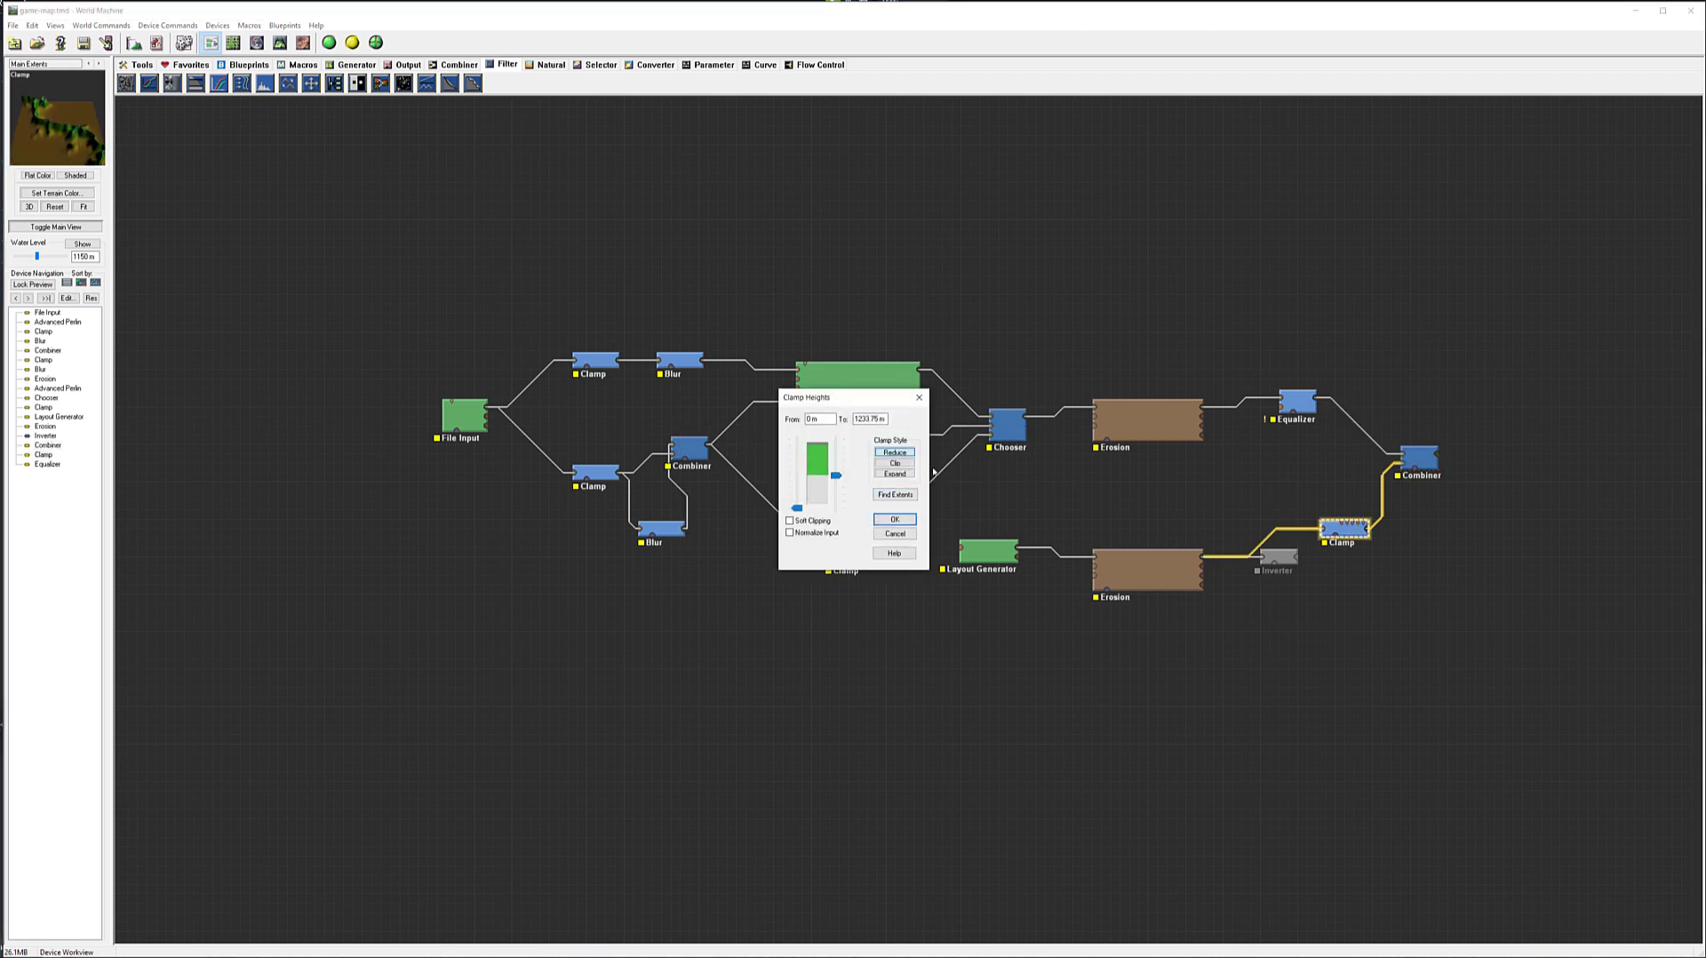
click(895, 519)
click(1420, 458)
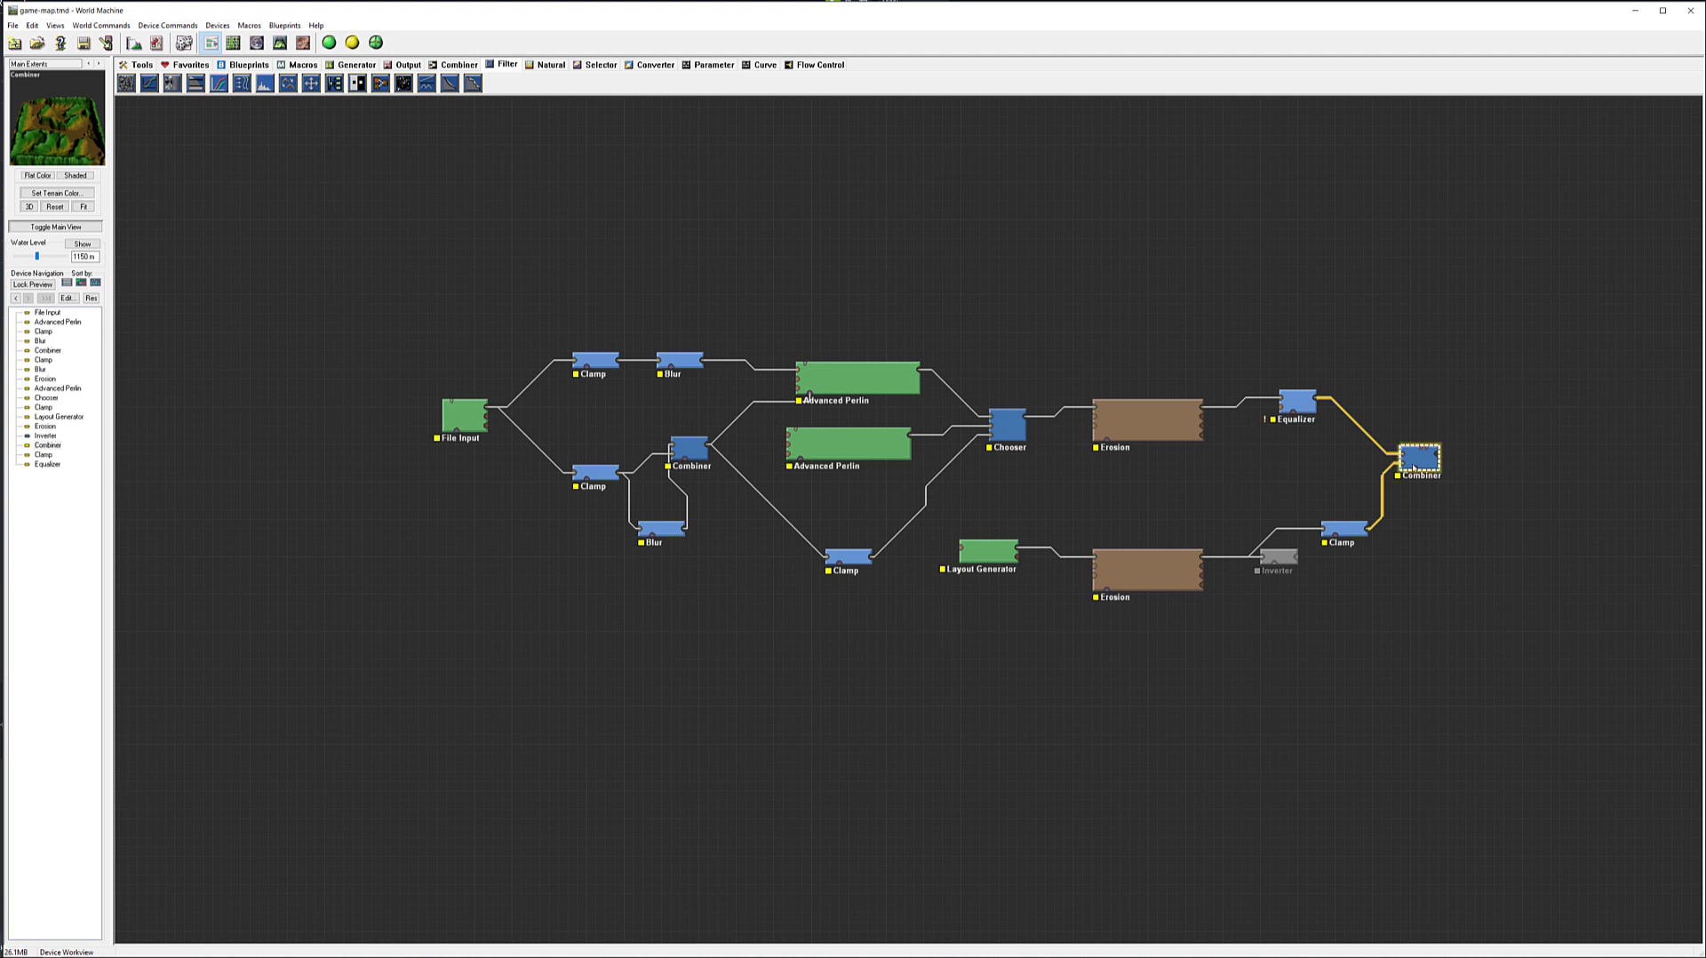
Step: Move the last Combiner slightly away from its inputs and shift the upper Erosion up toward the Chooser
drag(1419, 457, 1428, 458)
drag(1144, 423, 1147, 406)
click(1297, 404)
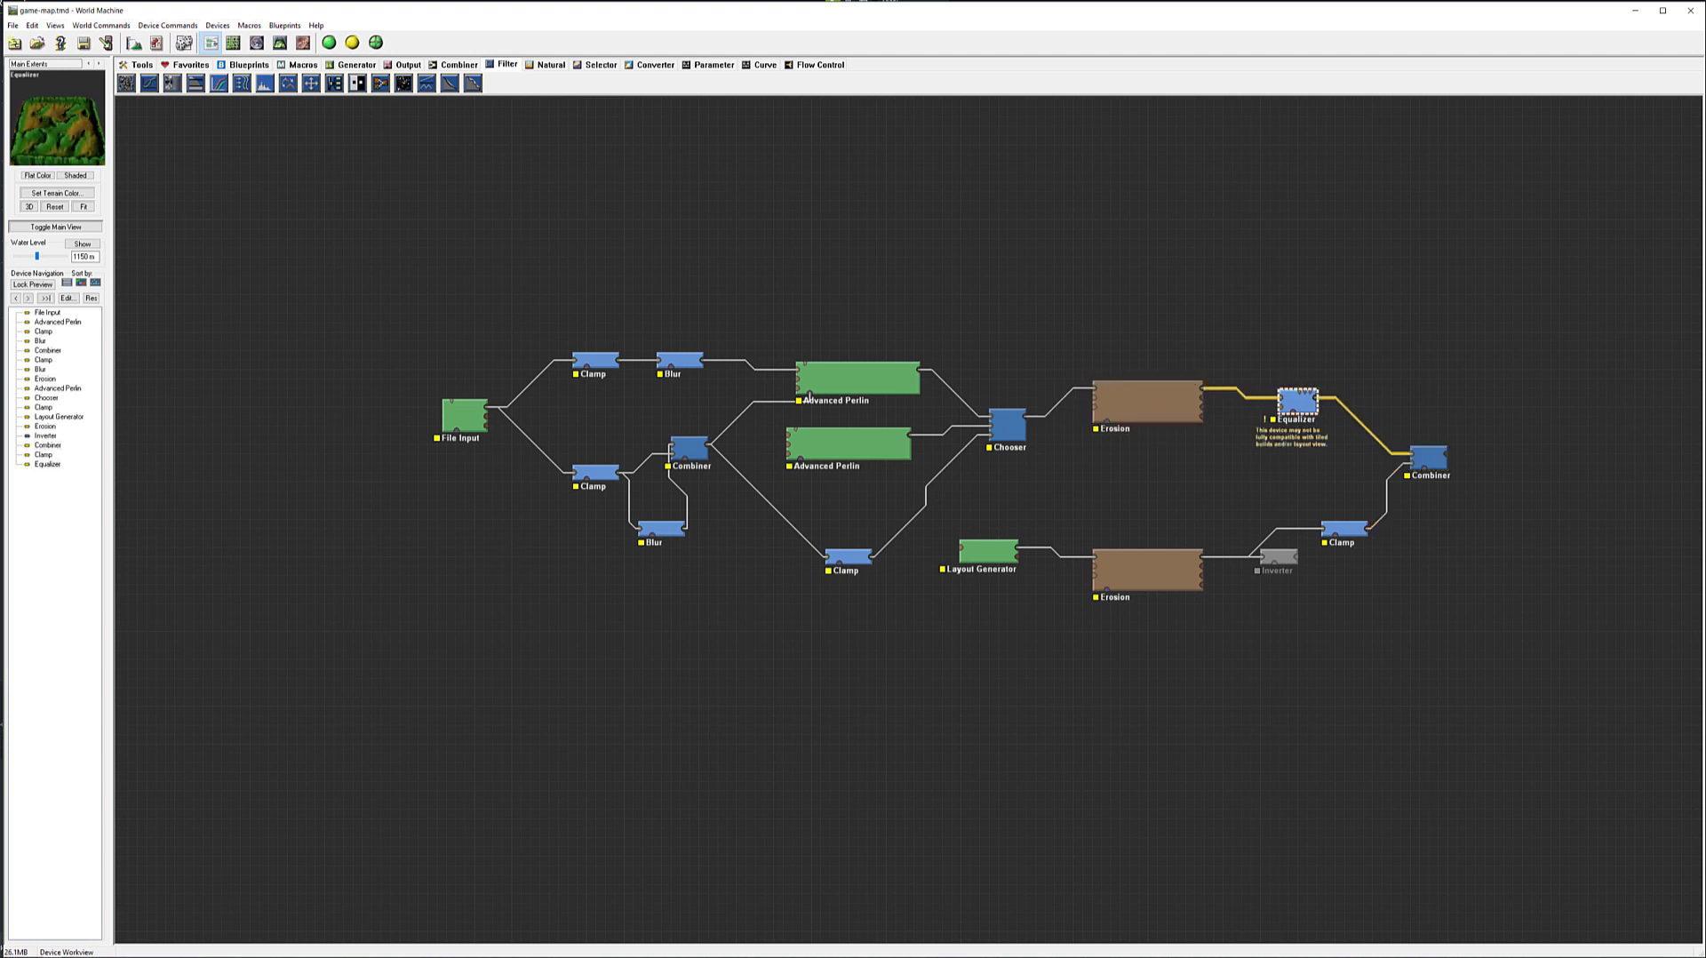
click(706, 67)
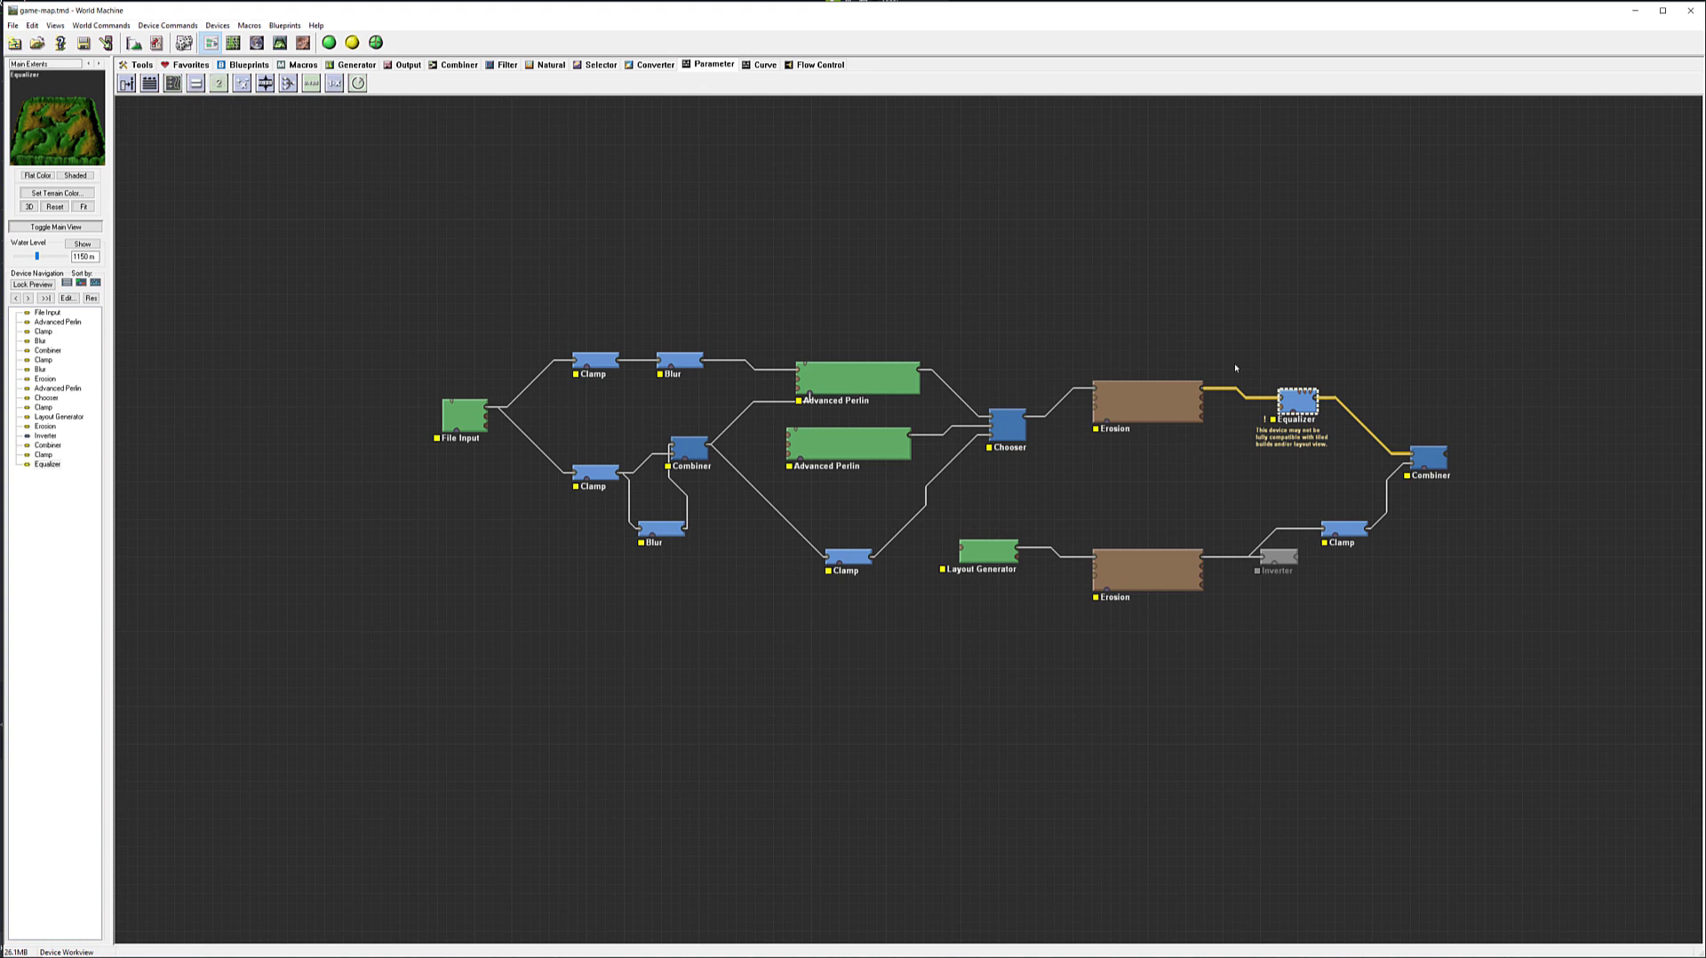
drag(1174, 404, 1153, 393)
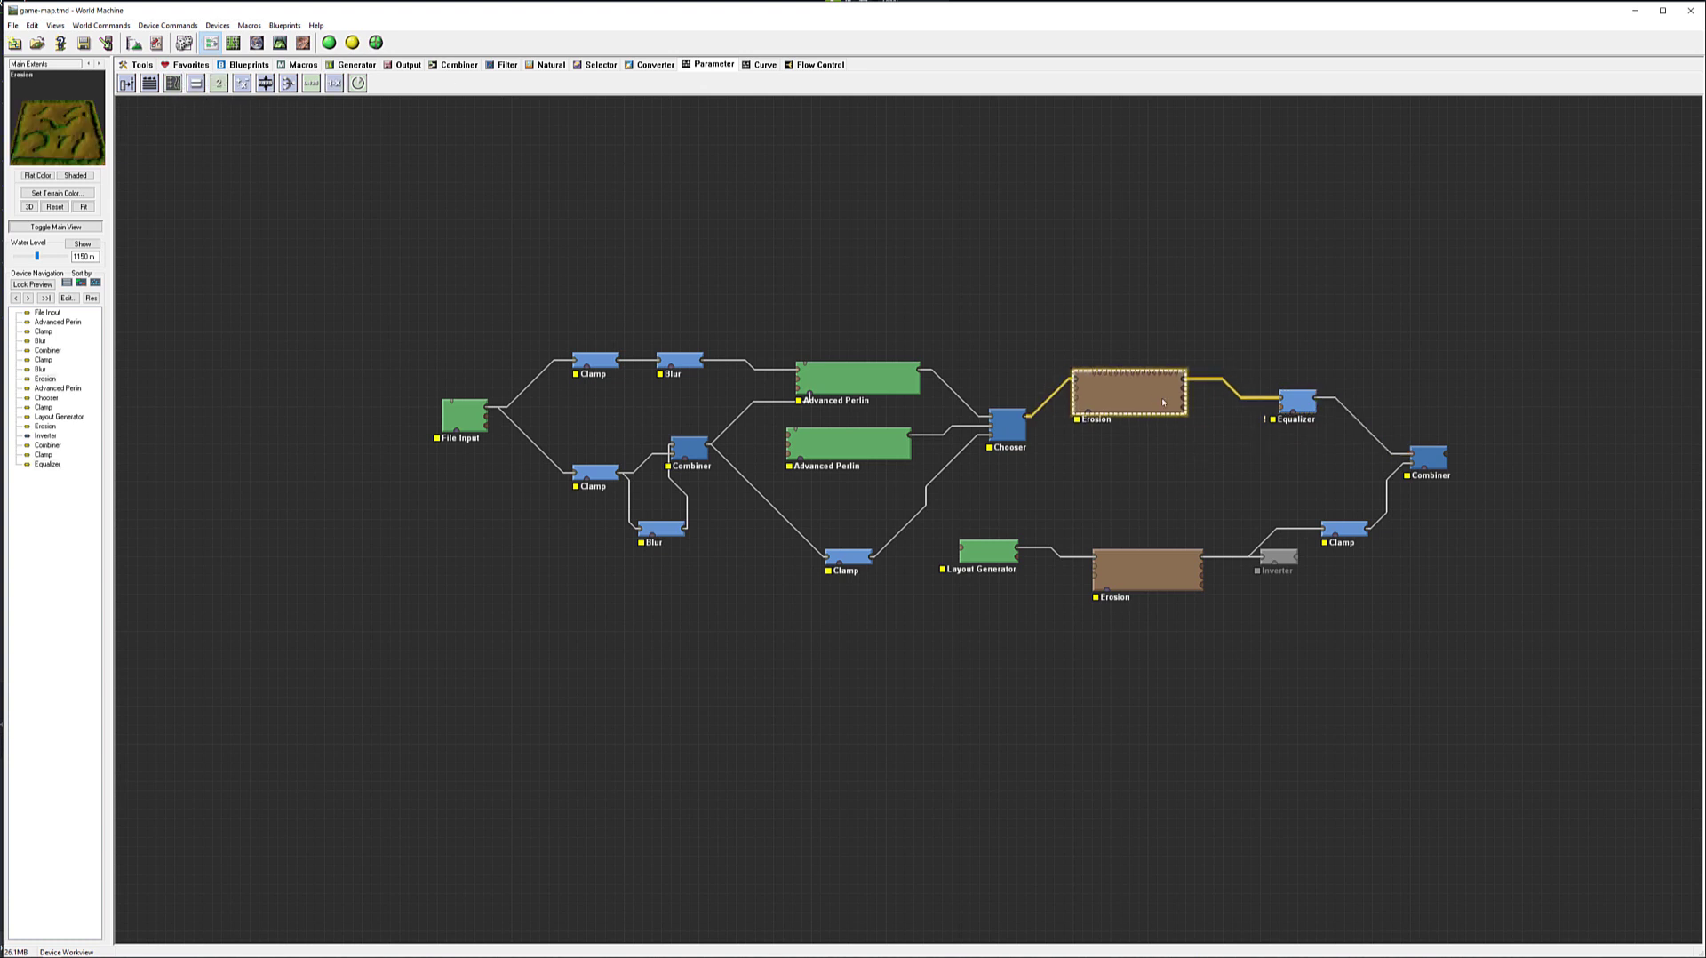
Step: Review the settings of the lower Advanced Perlin and upper Erosion devices, and preview the Chooser between them
click(842, 382)
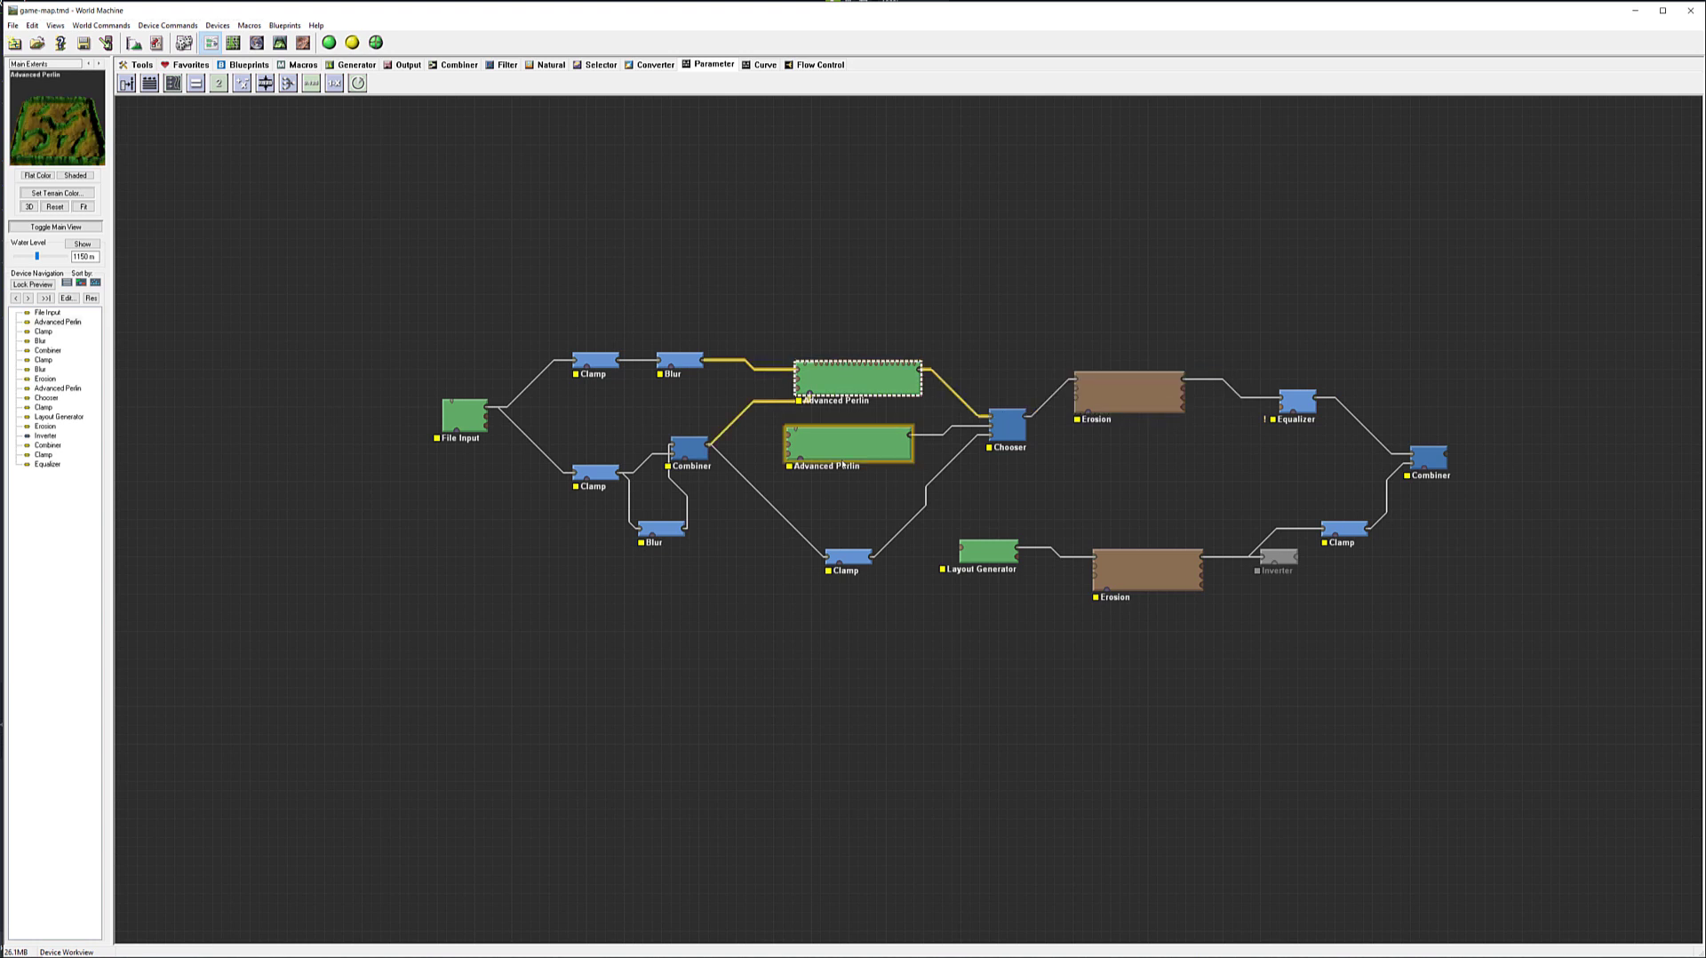
click(844, 451)
double_click(844, 452)
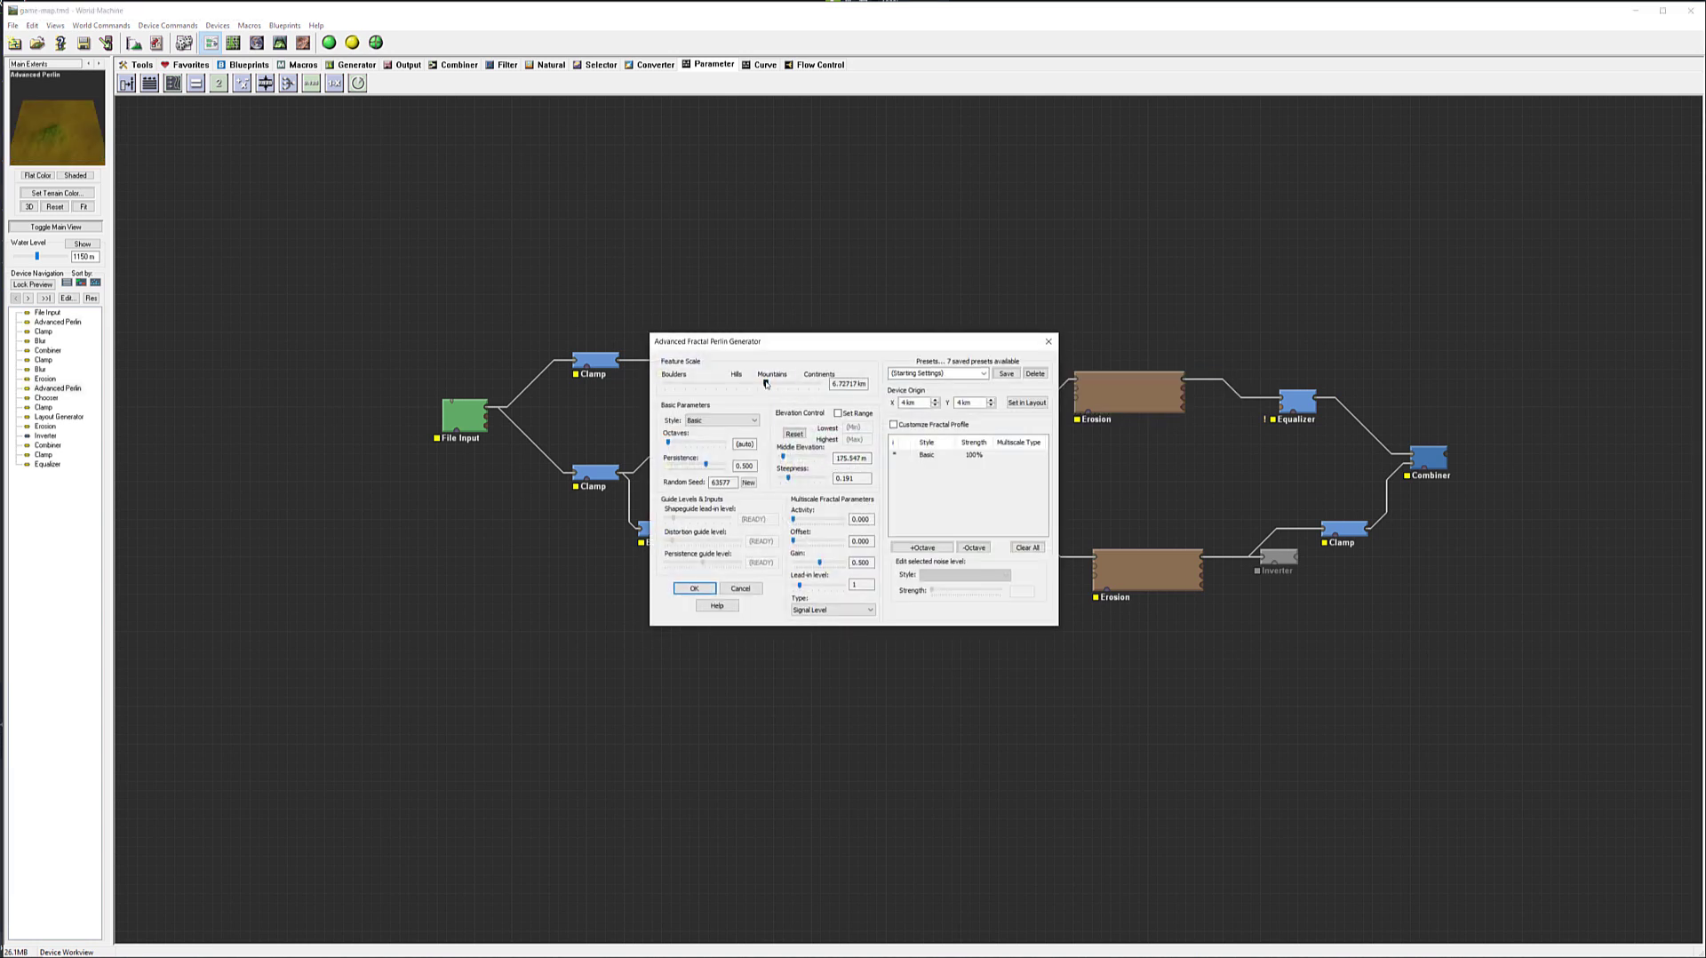
click(694, 588)
click(1004, 434)
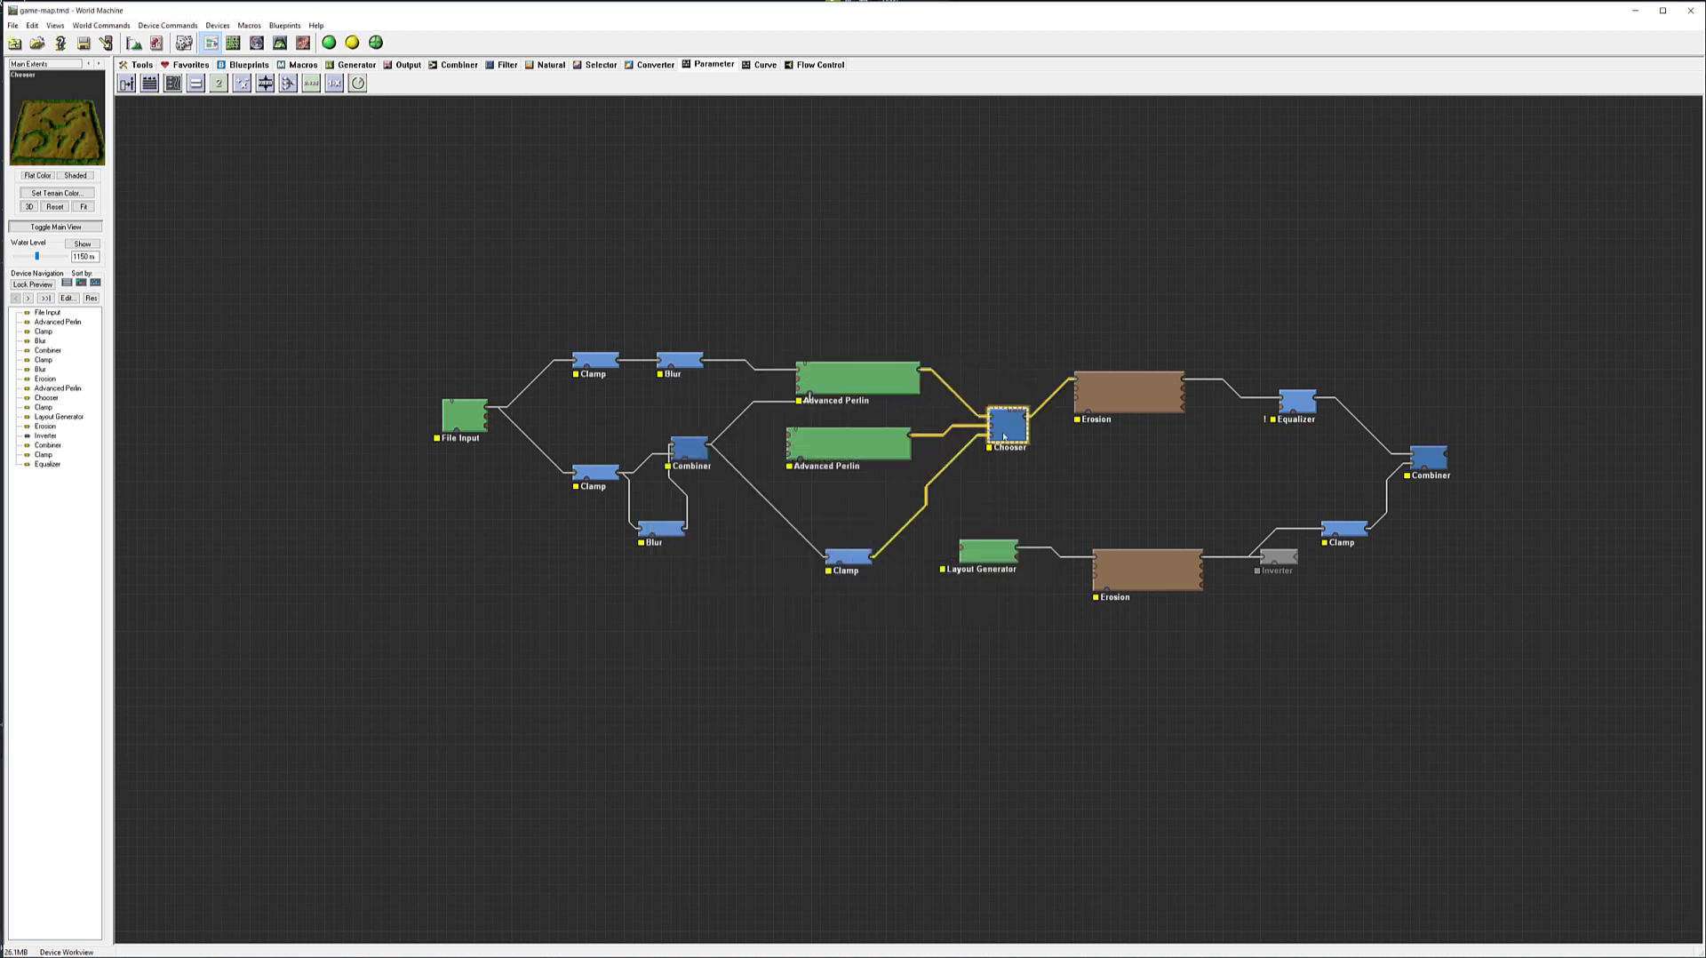
click(1126, 391)
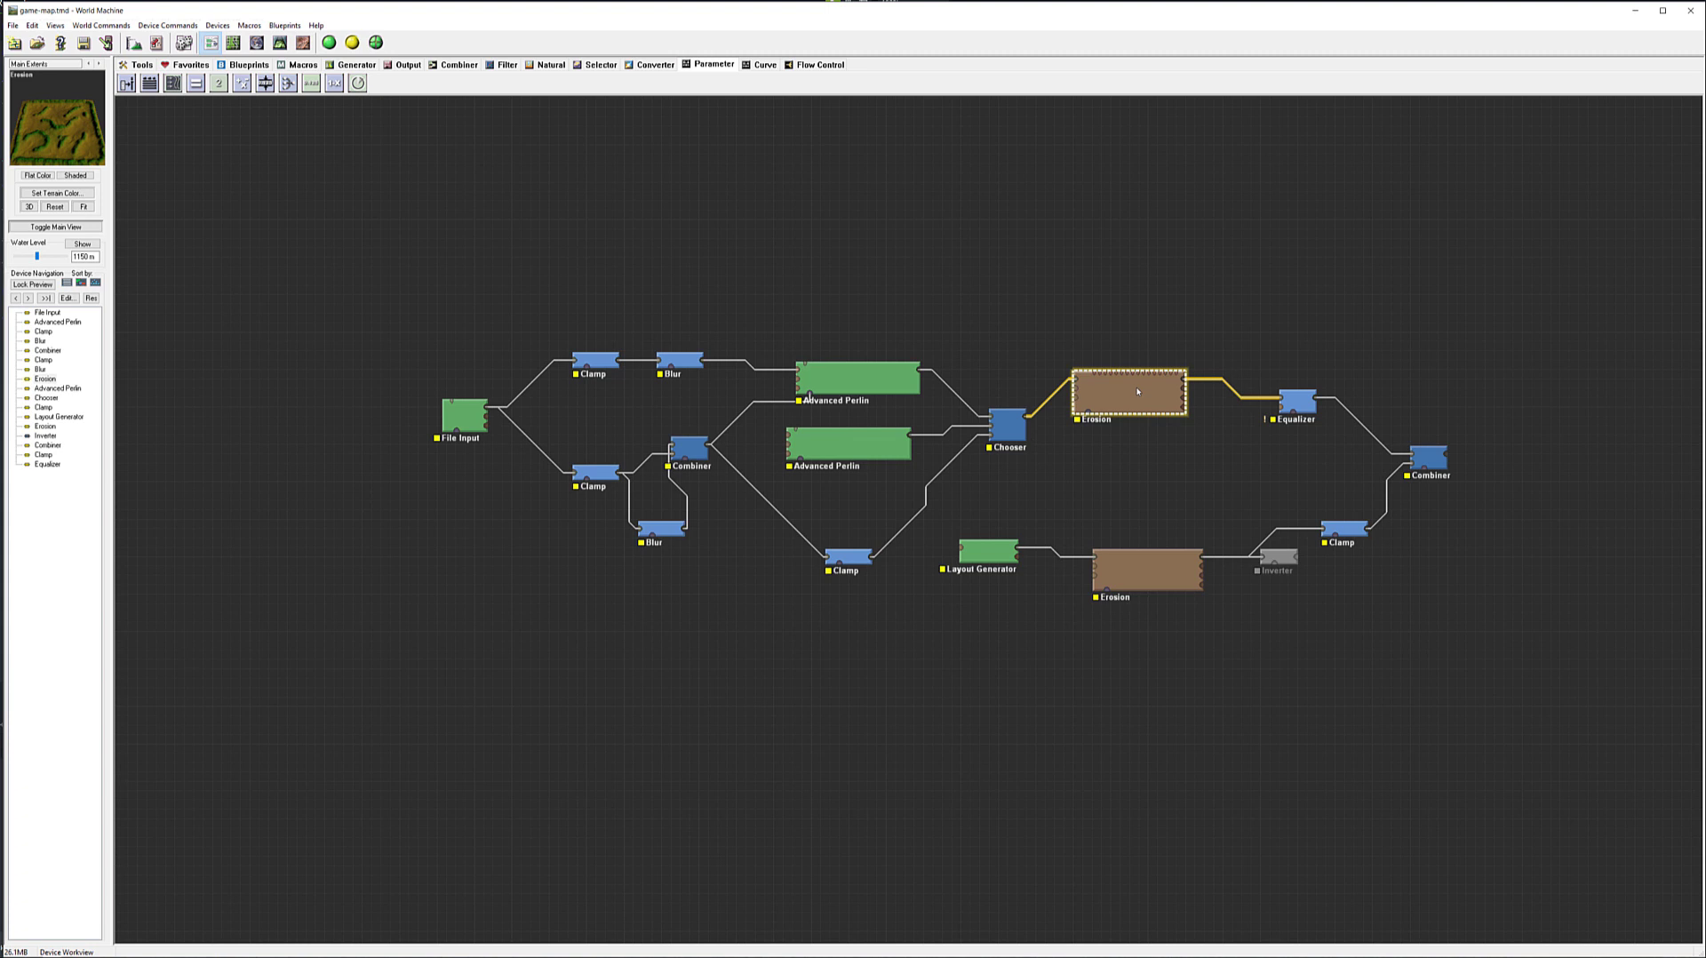
double_click(1138, 391)
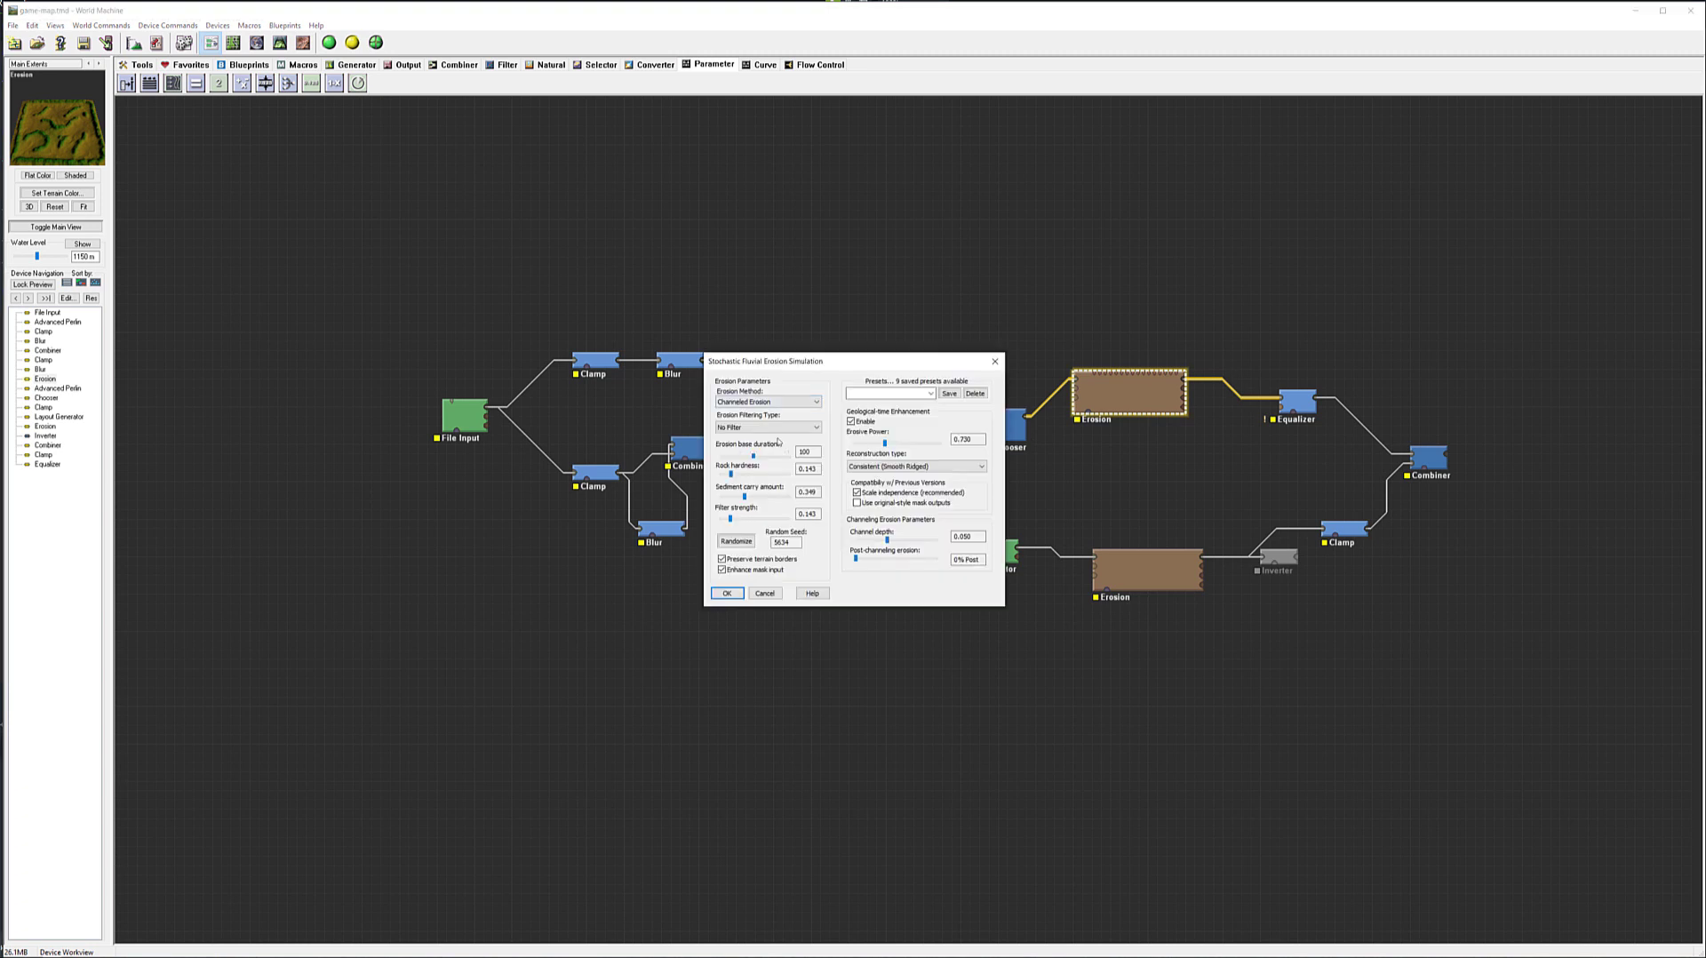
click(727, 593)
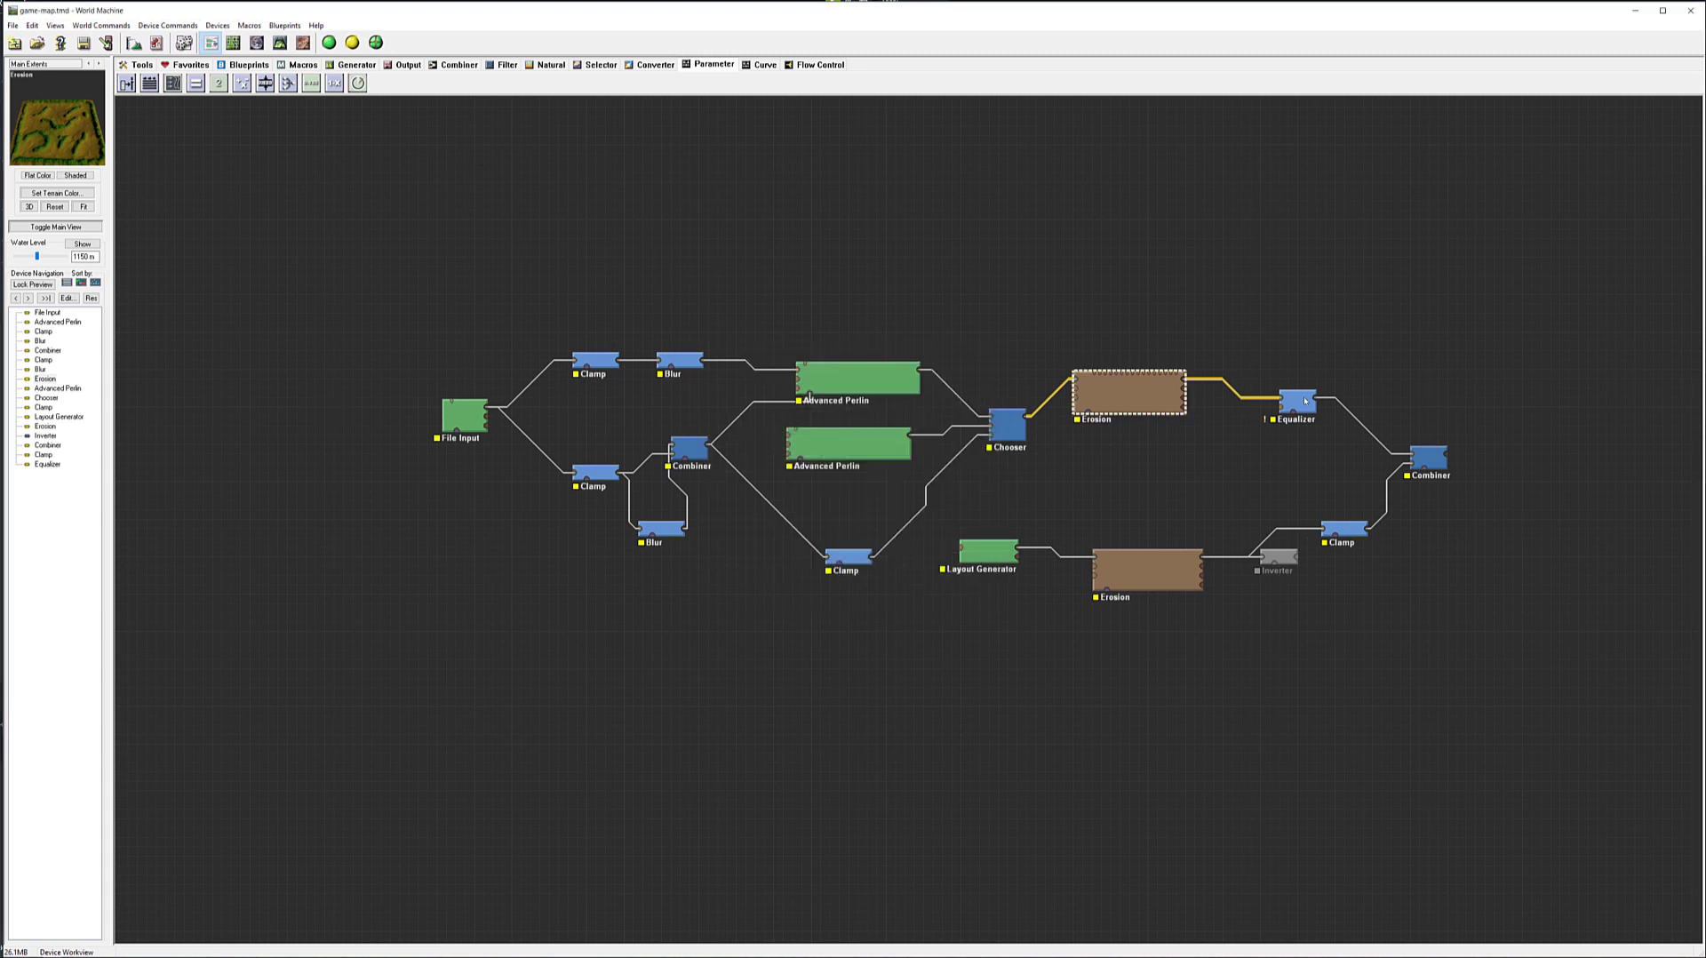
Step: Slightly adjust the equalization amount of the Equalizer between the upper Erosion and the last Combiner
click(1304, 401)
double_click(1304, 401)
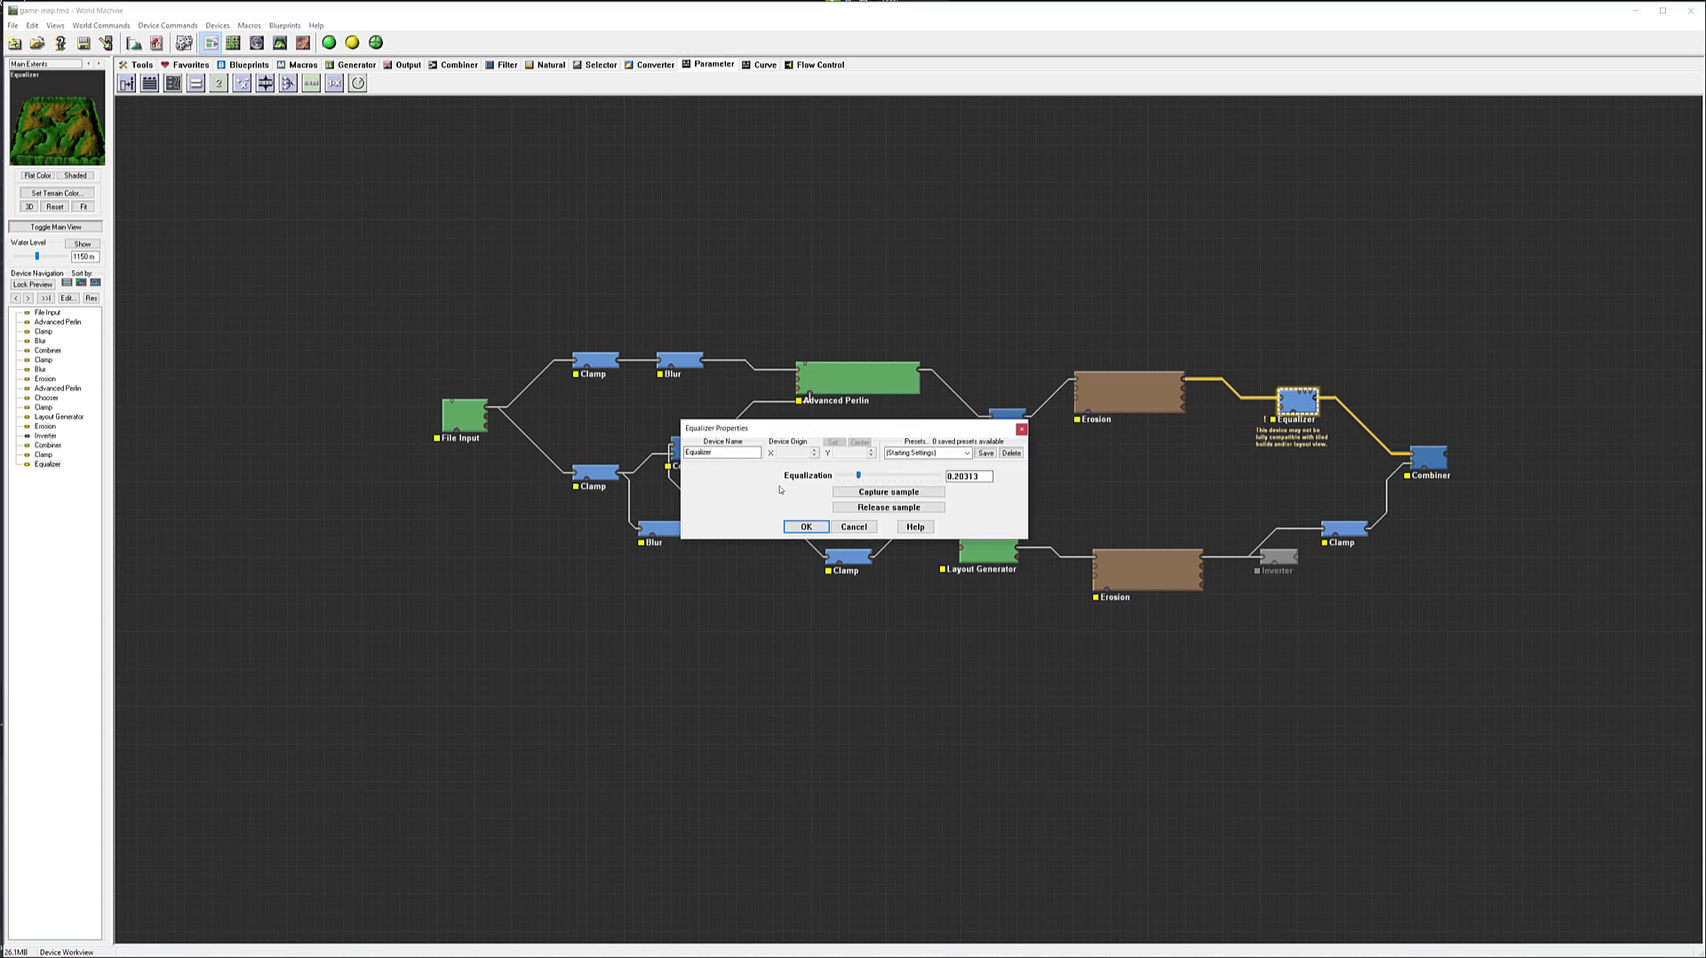
drag(861, 478, 864, 477)
click(811, 527)
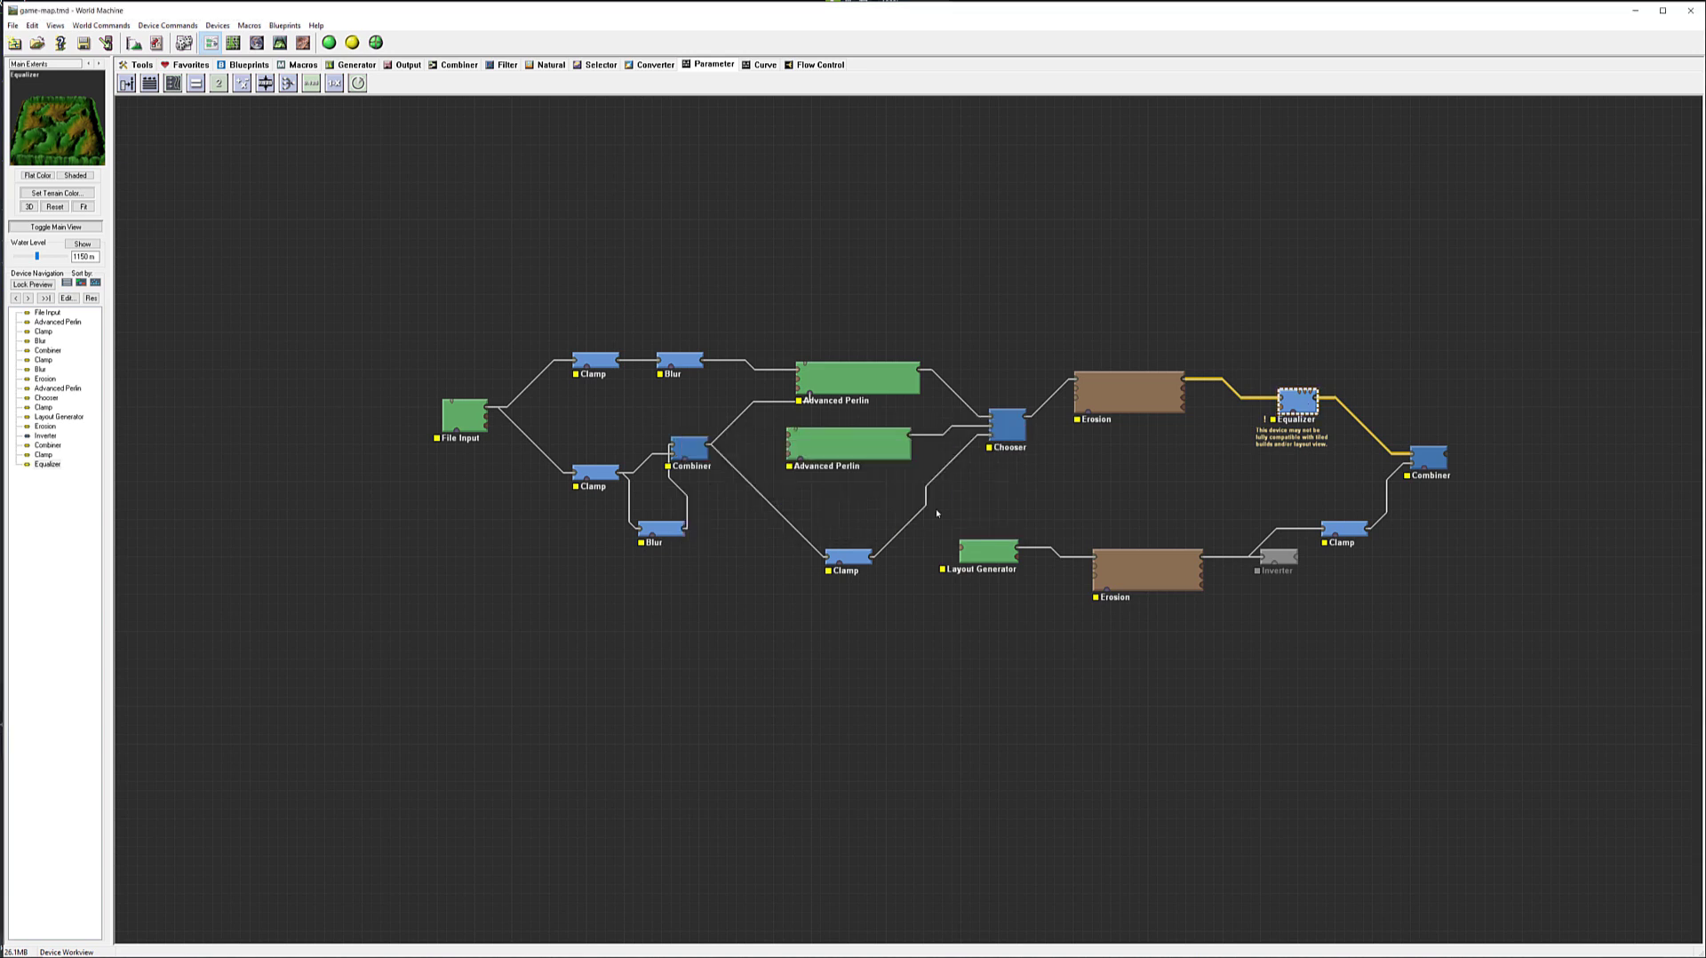
Step: Preview the last Combiner and fine-tune the strength of its Subtract method
click(1414, 451)
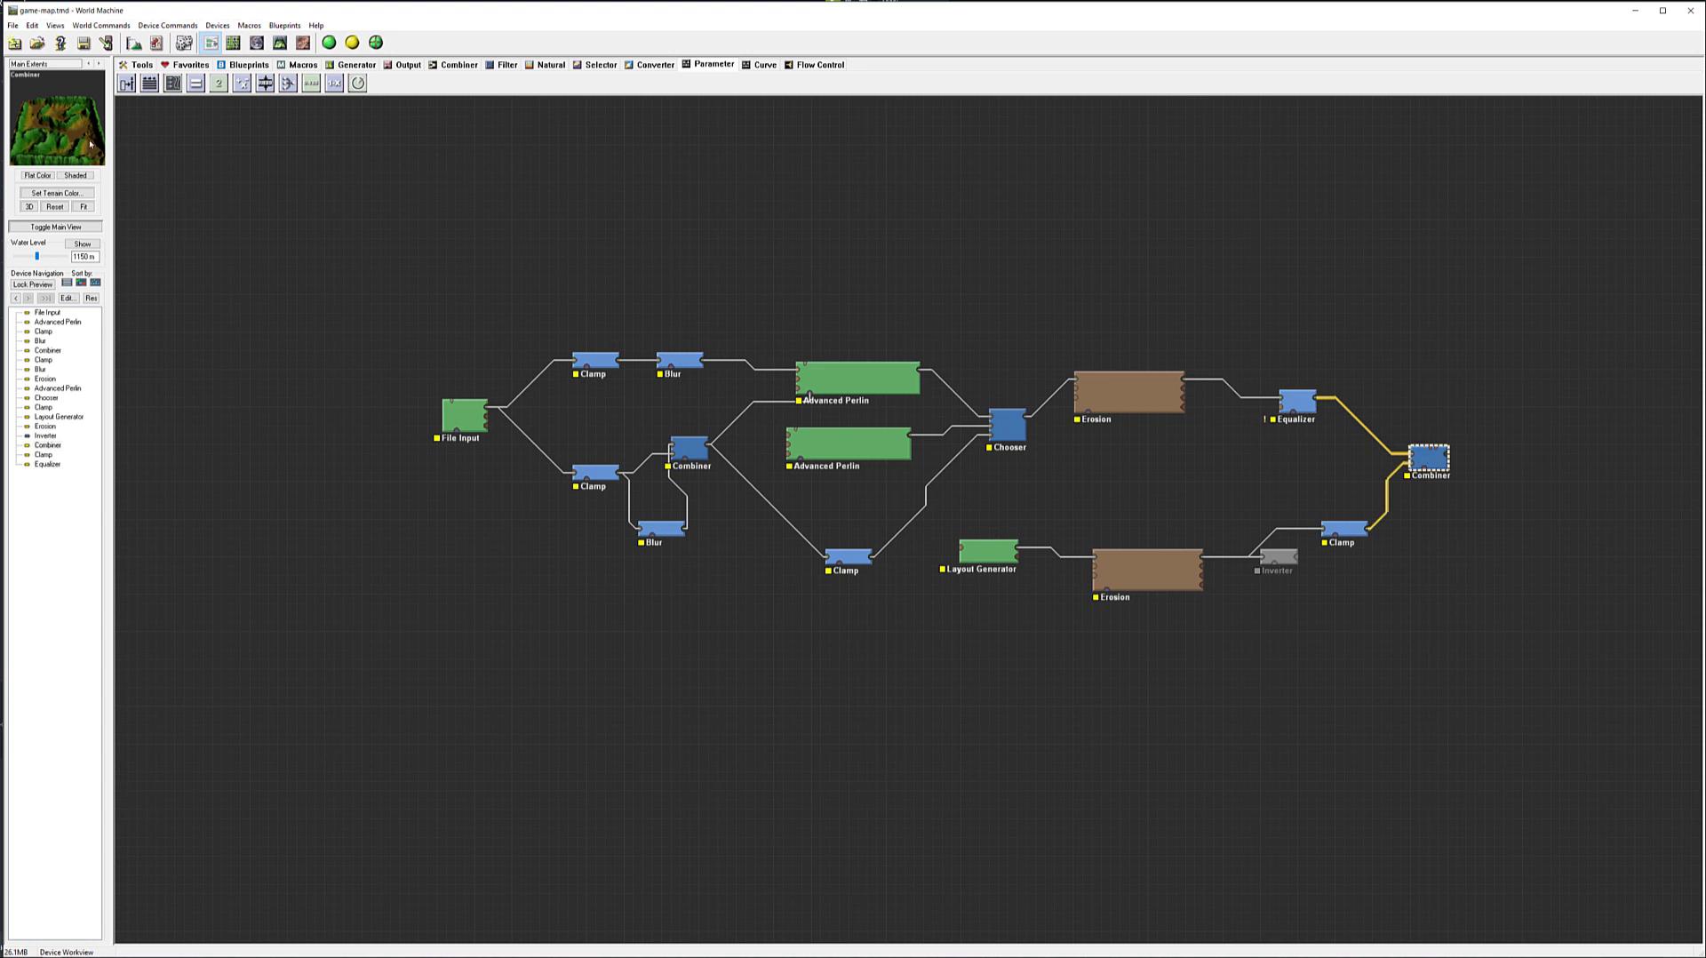
double_click(1422, 458)
mouse_move(941, 500)
mouse_down()
mouse_move(835, 501)
mouse_move(919, 500)
mouse_up()
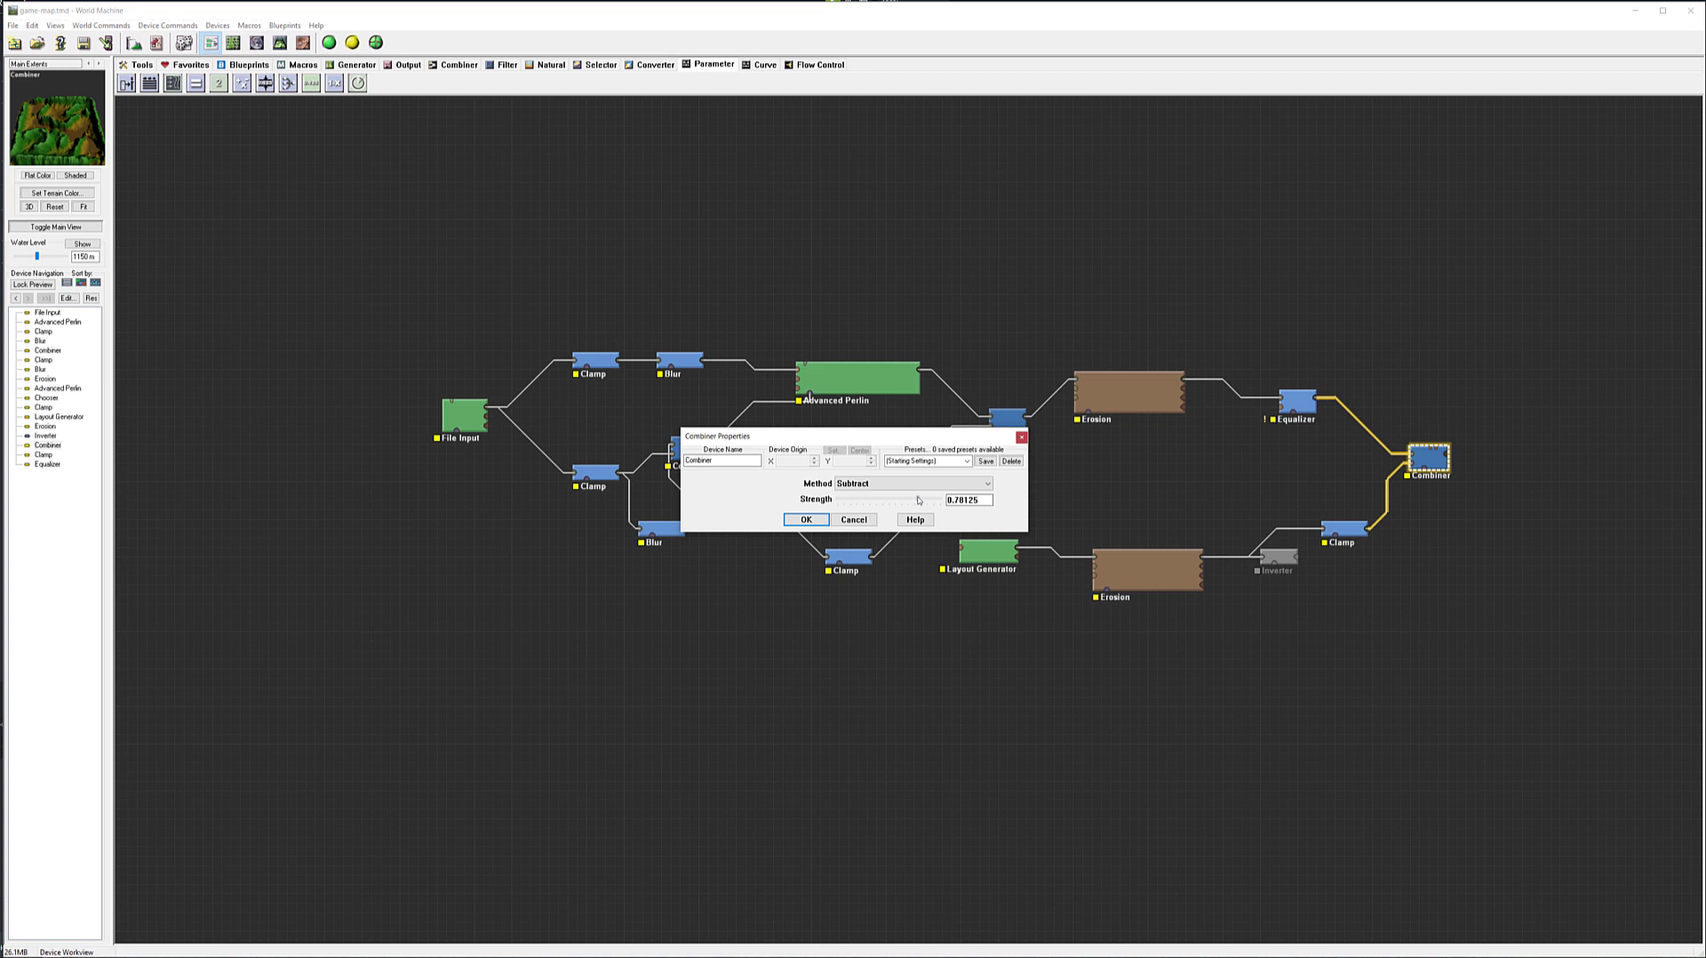
drag(936, 502, 926, 502)
click(828, 521)
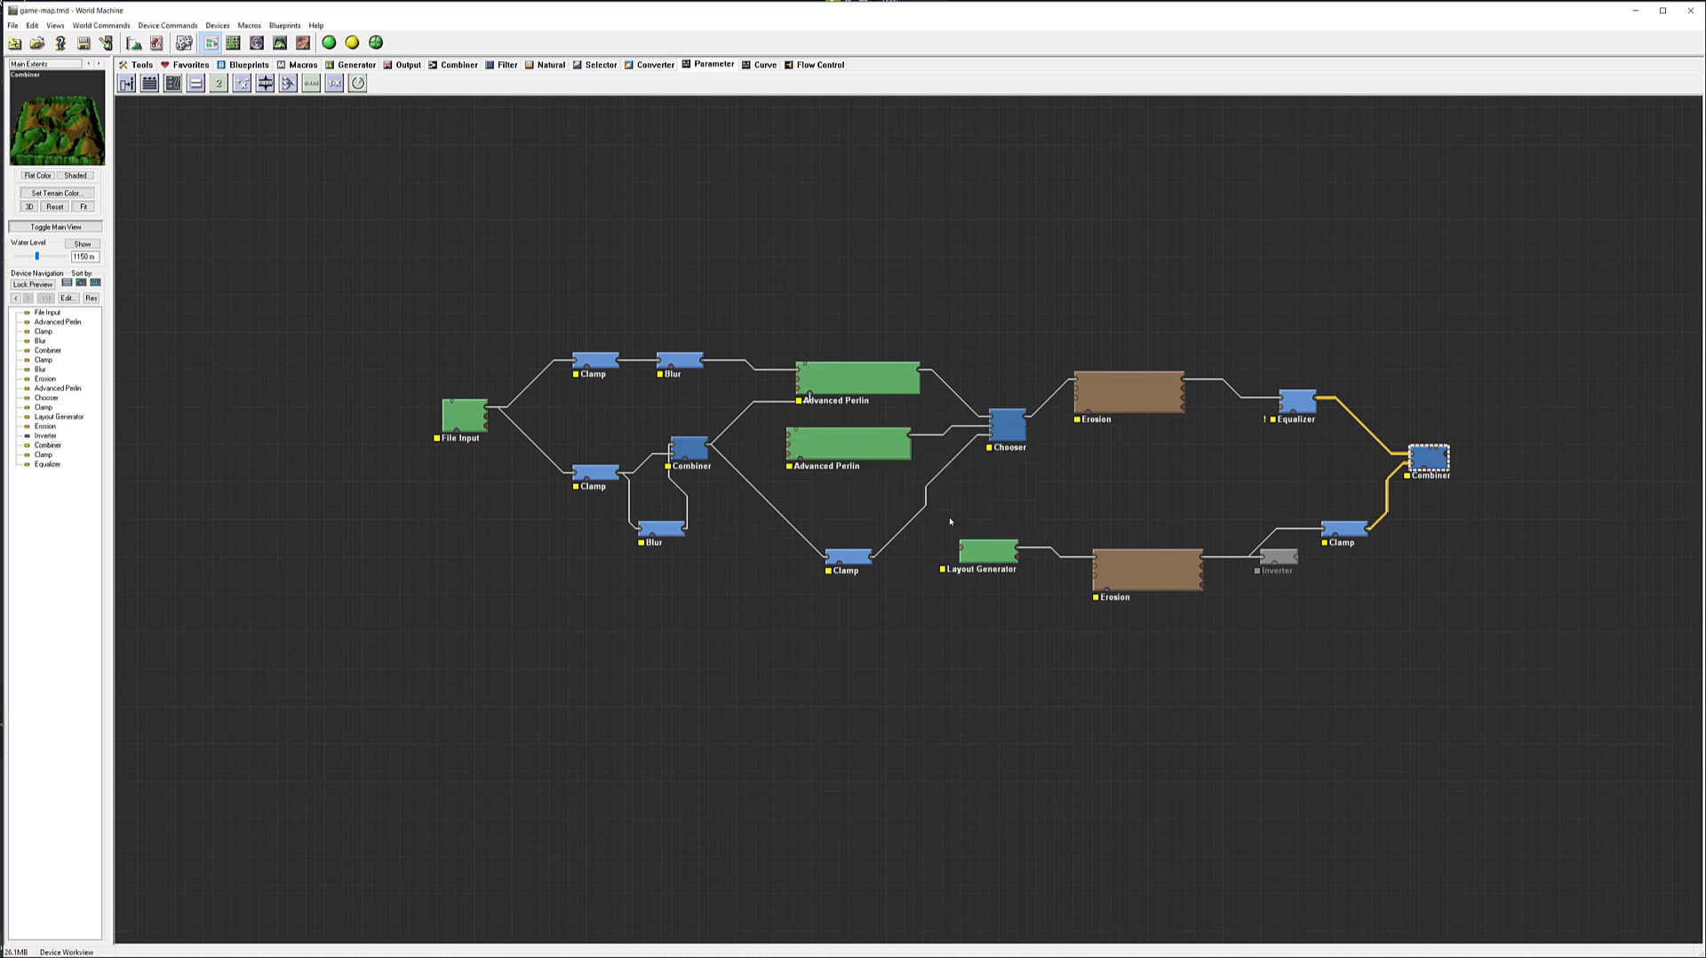
Step: Delete the bypassed Inverter and shift the lower Erosion up slightly in line with the Layout Generator
click(1280, 558)
key(Delete)
drag(1170, 579, 1169, 571)
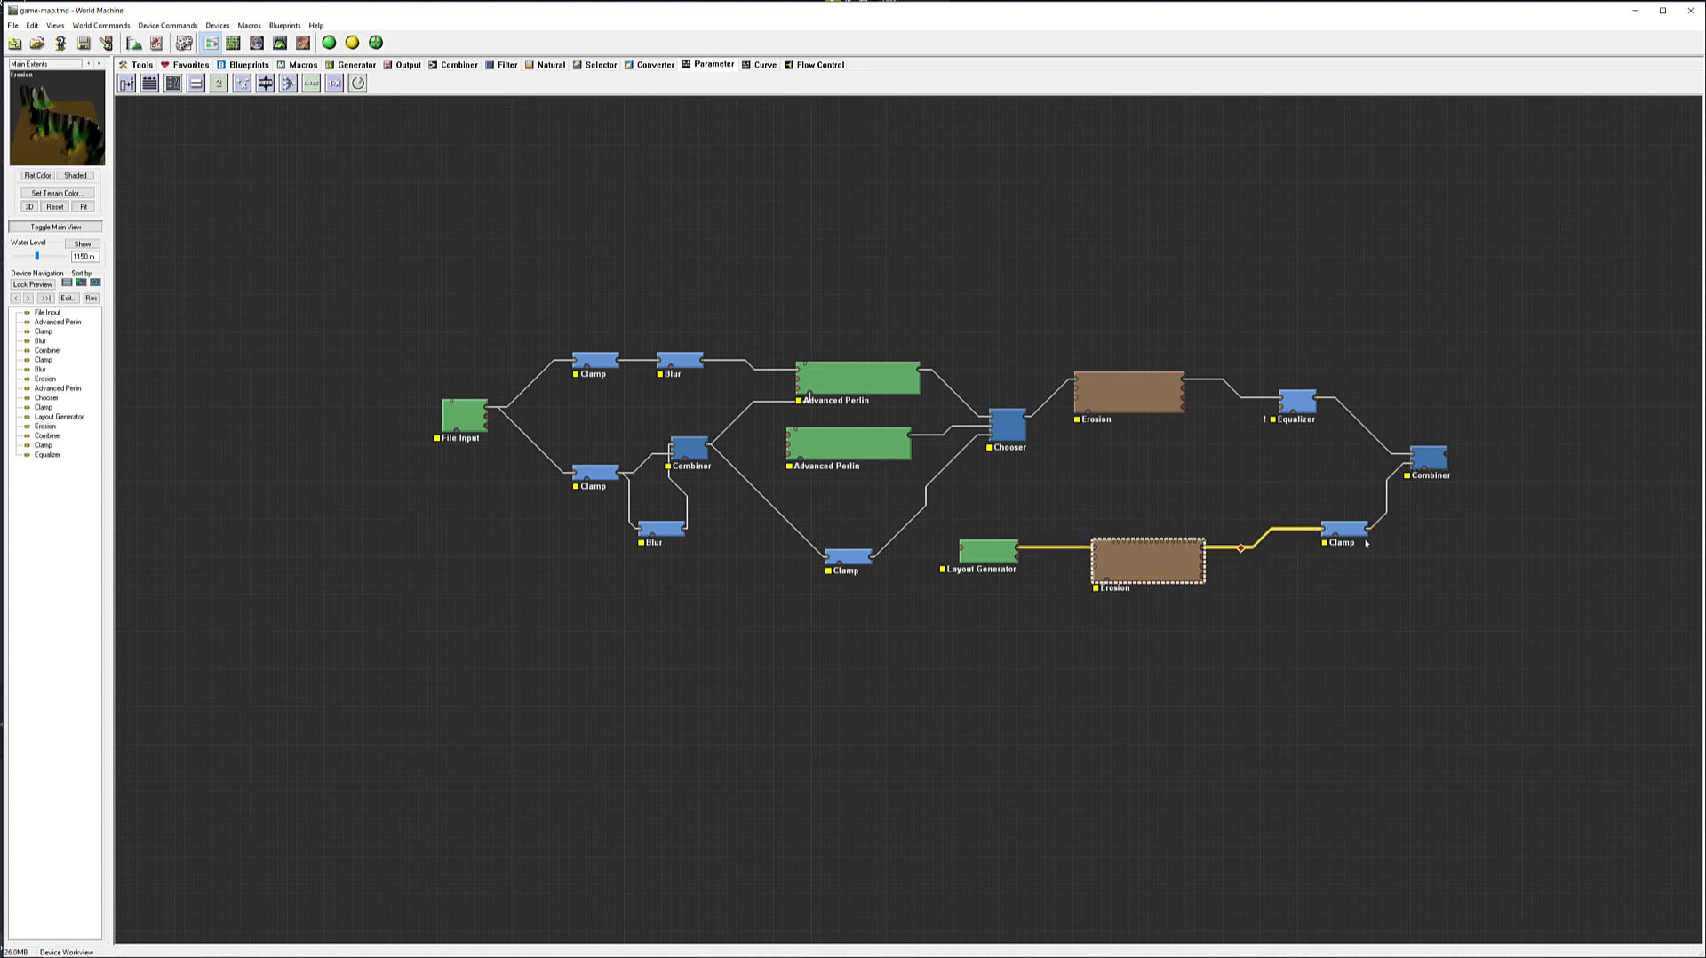
Step: Show the last Combiner's output in the 3D view and run a normal build of the terrain
click(1427, 457)
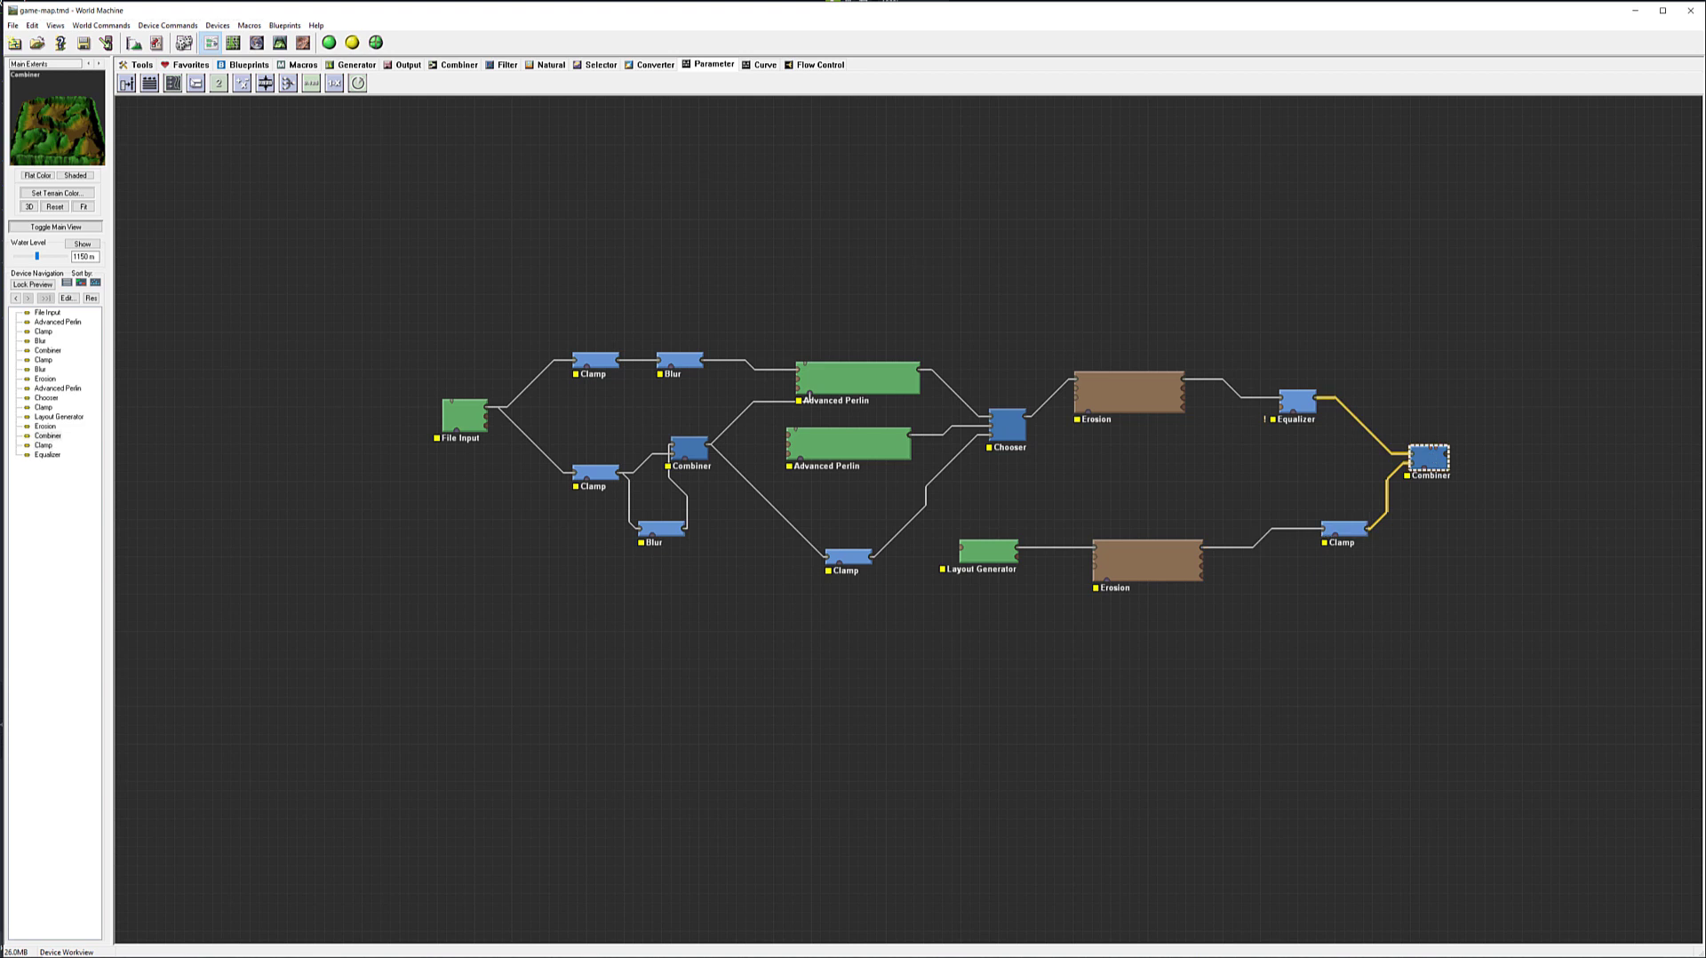
click(280, 43)
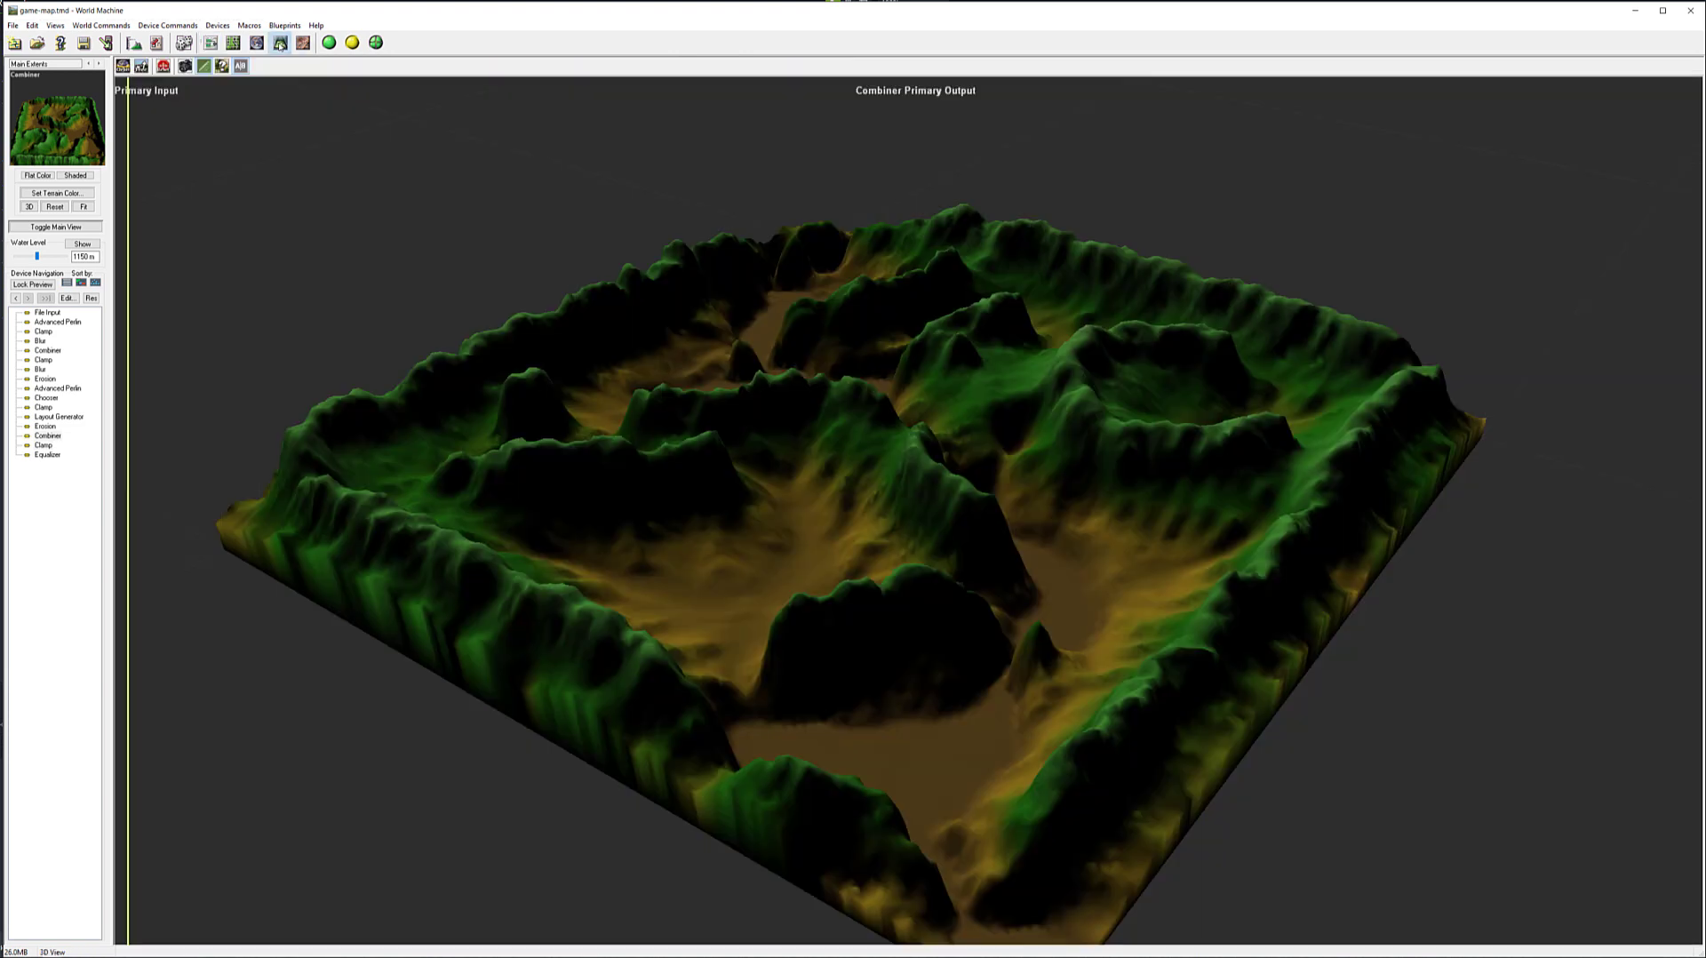
drag(988, 416, 844, 440)
click(329, 42)
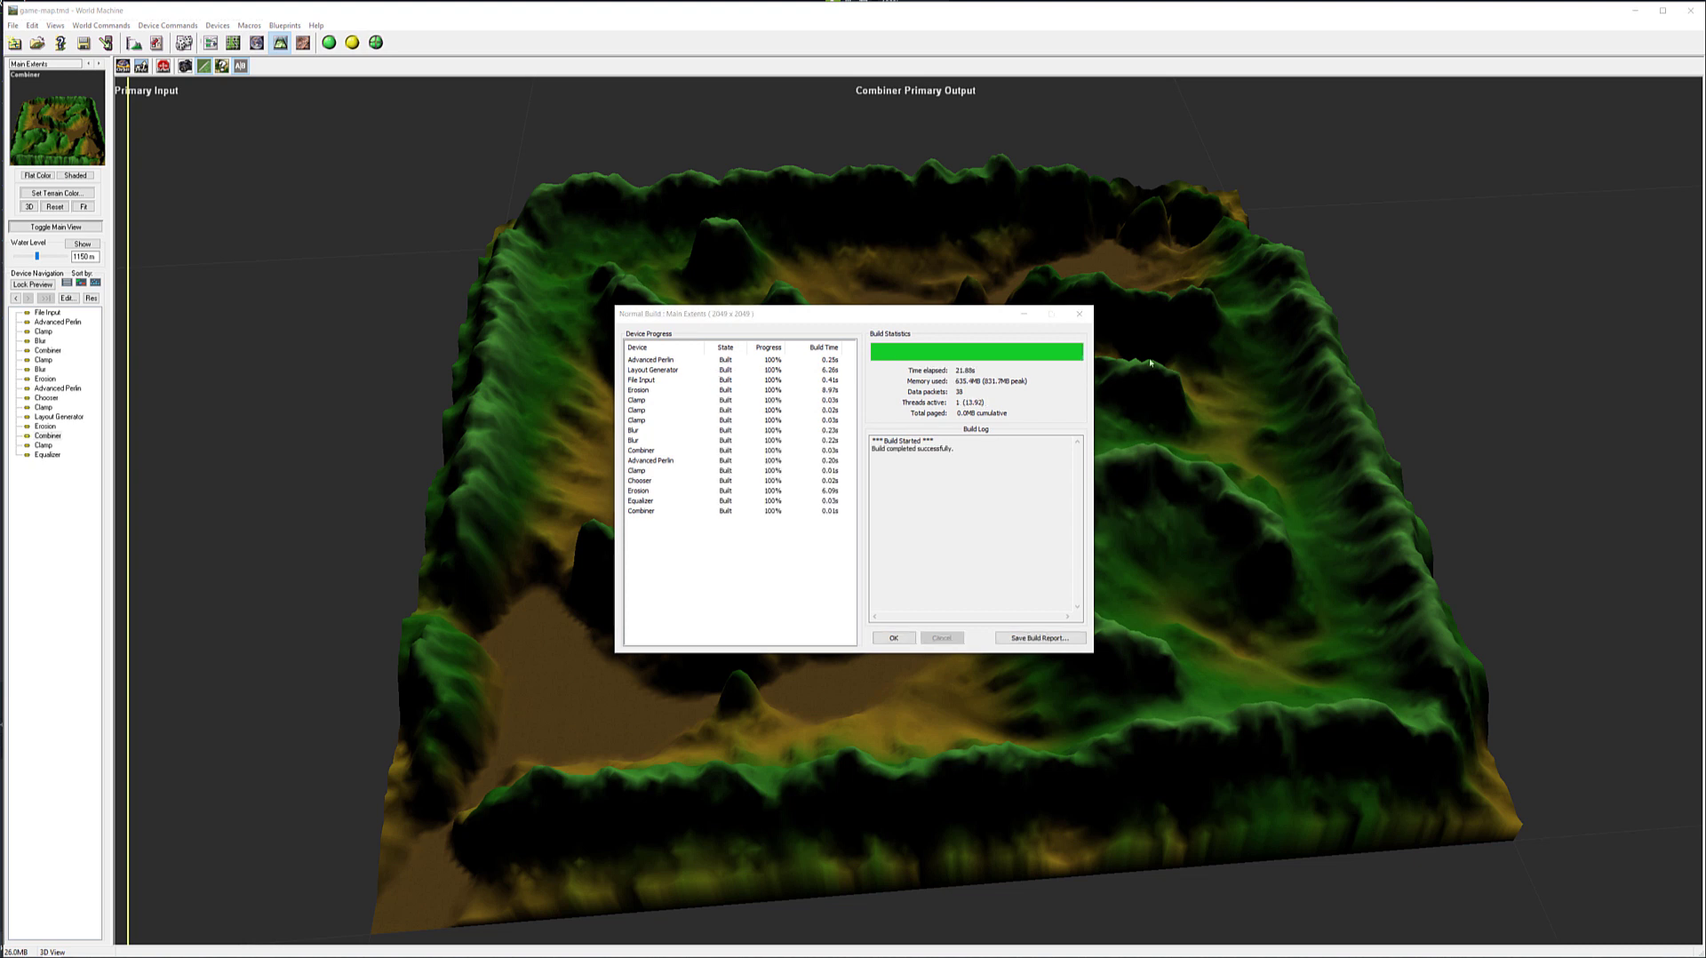
click(894, 638)
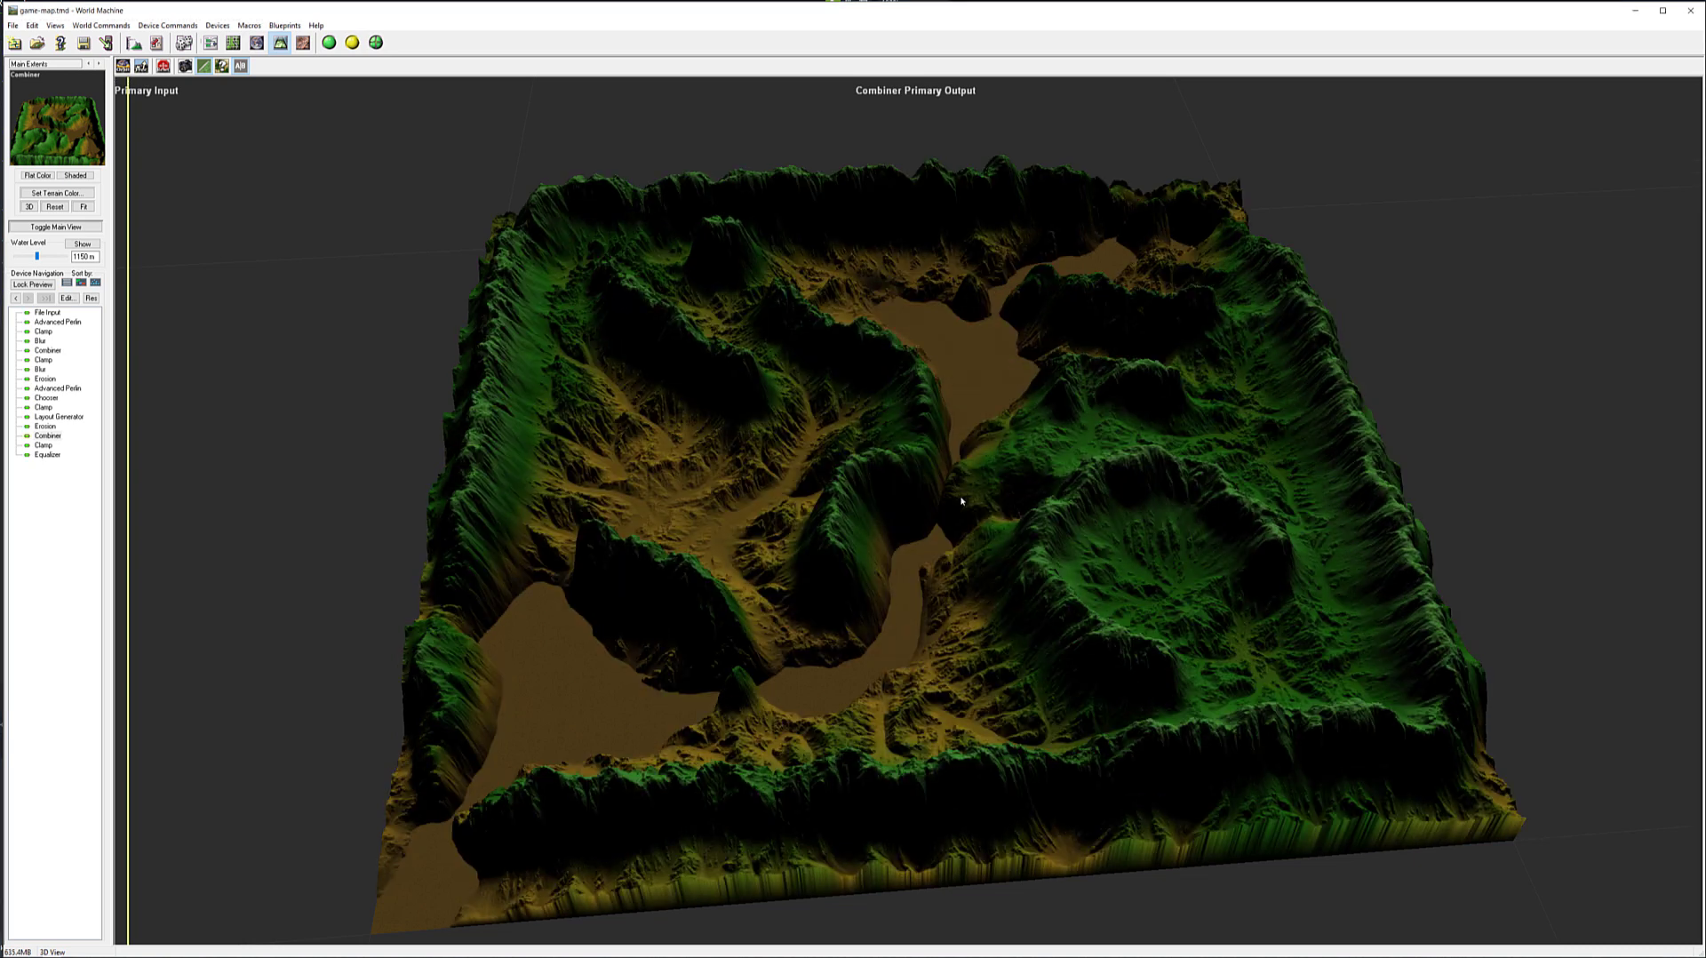
Step: Examine the built terrain's river channel, ridges and crater from several angles in the 3D view
drag(809, 512, 952, 561)
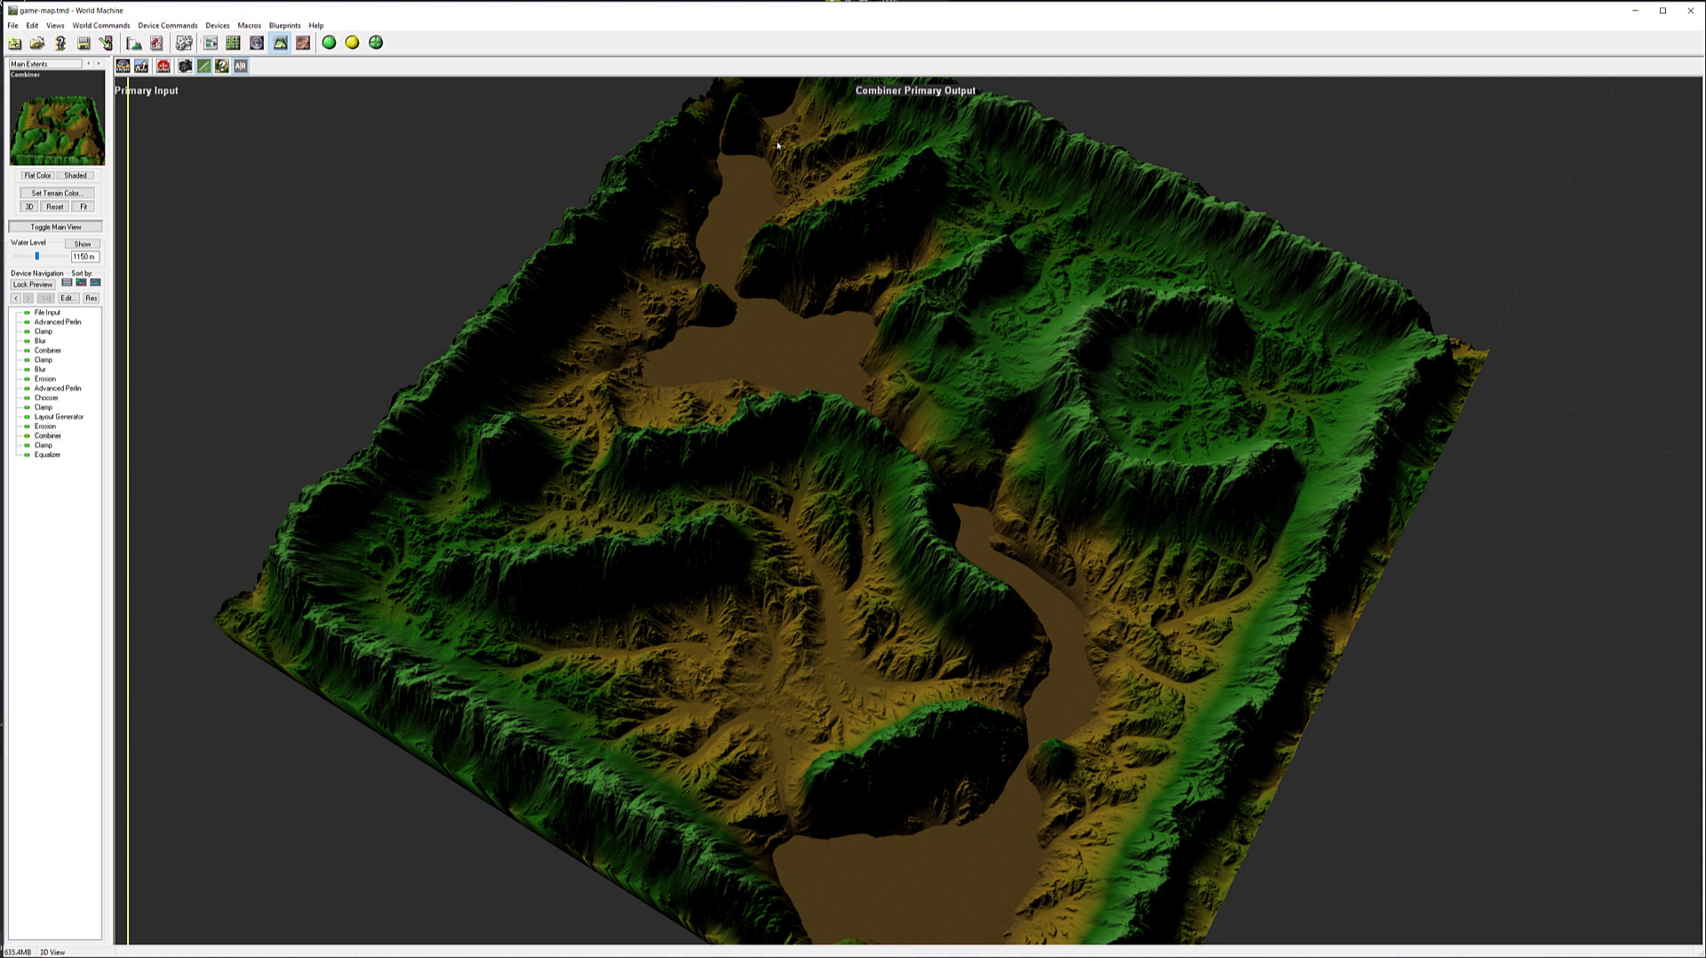
drag(846, 355, 971, 488)
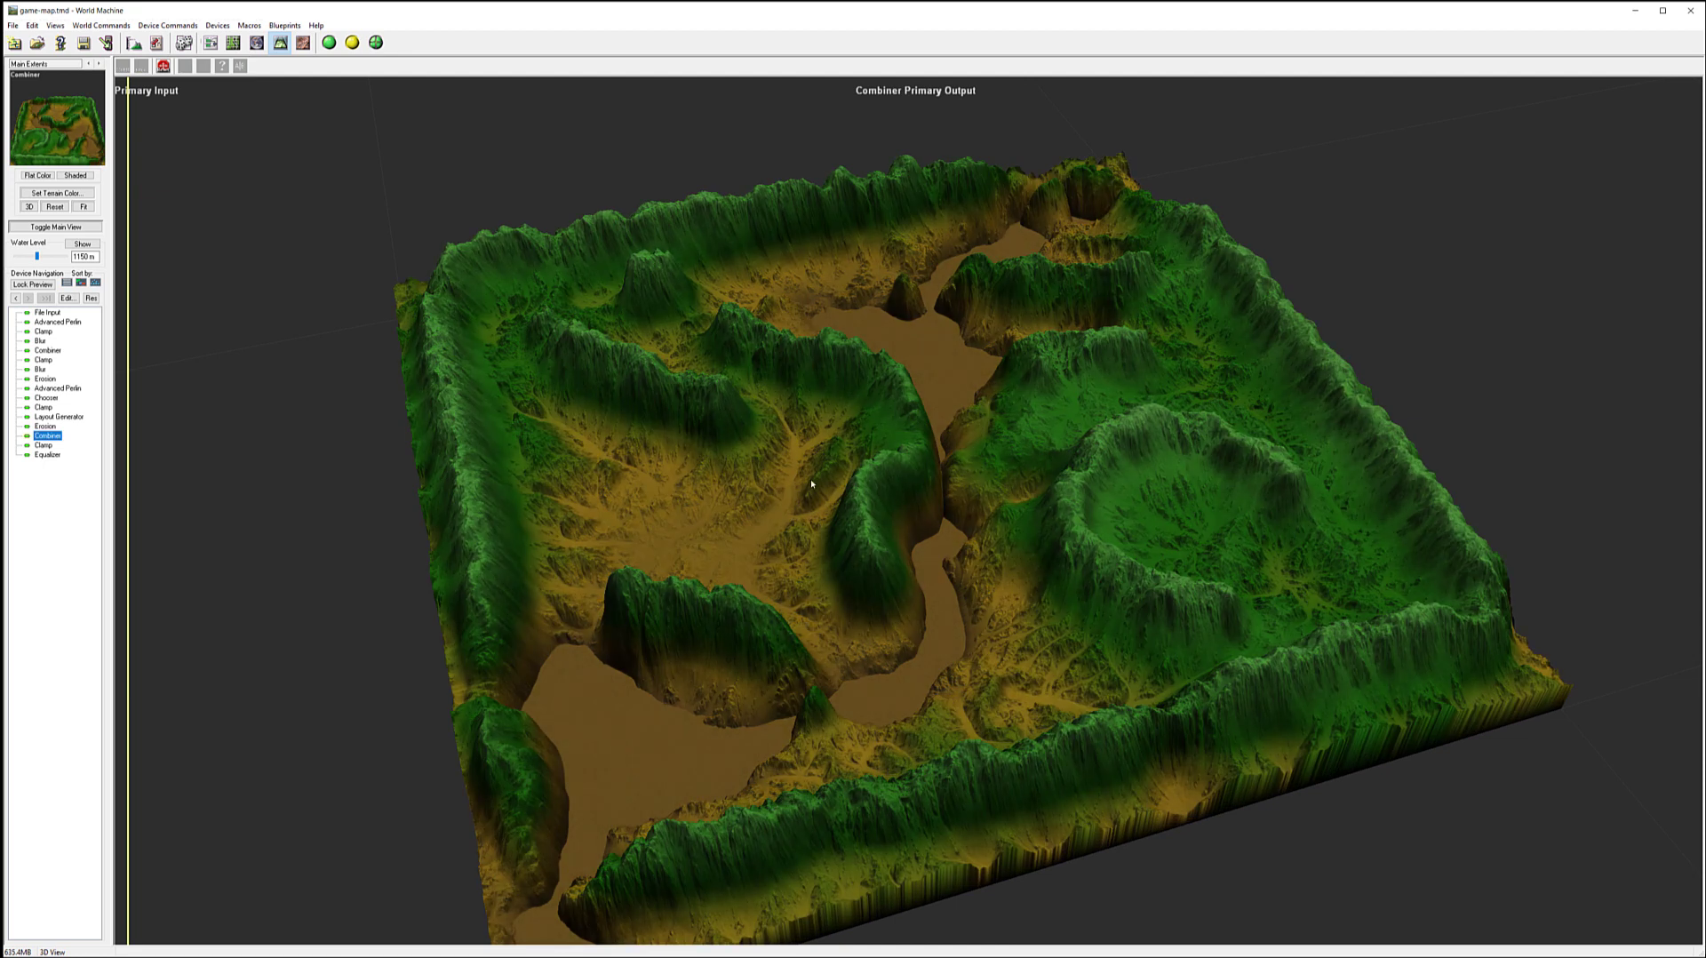
drag(811, 484, 1103, 507)
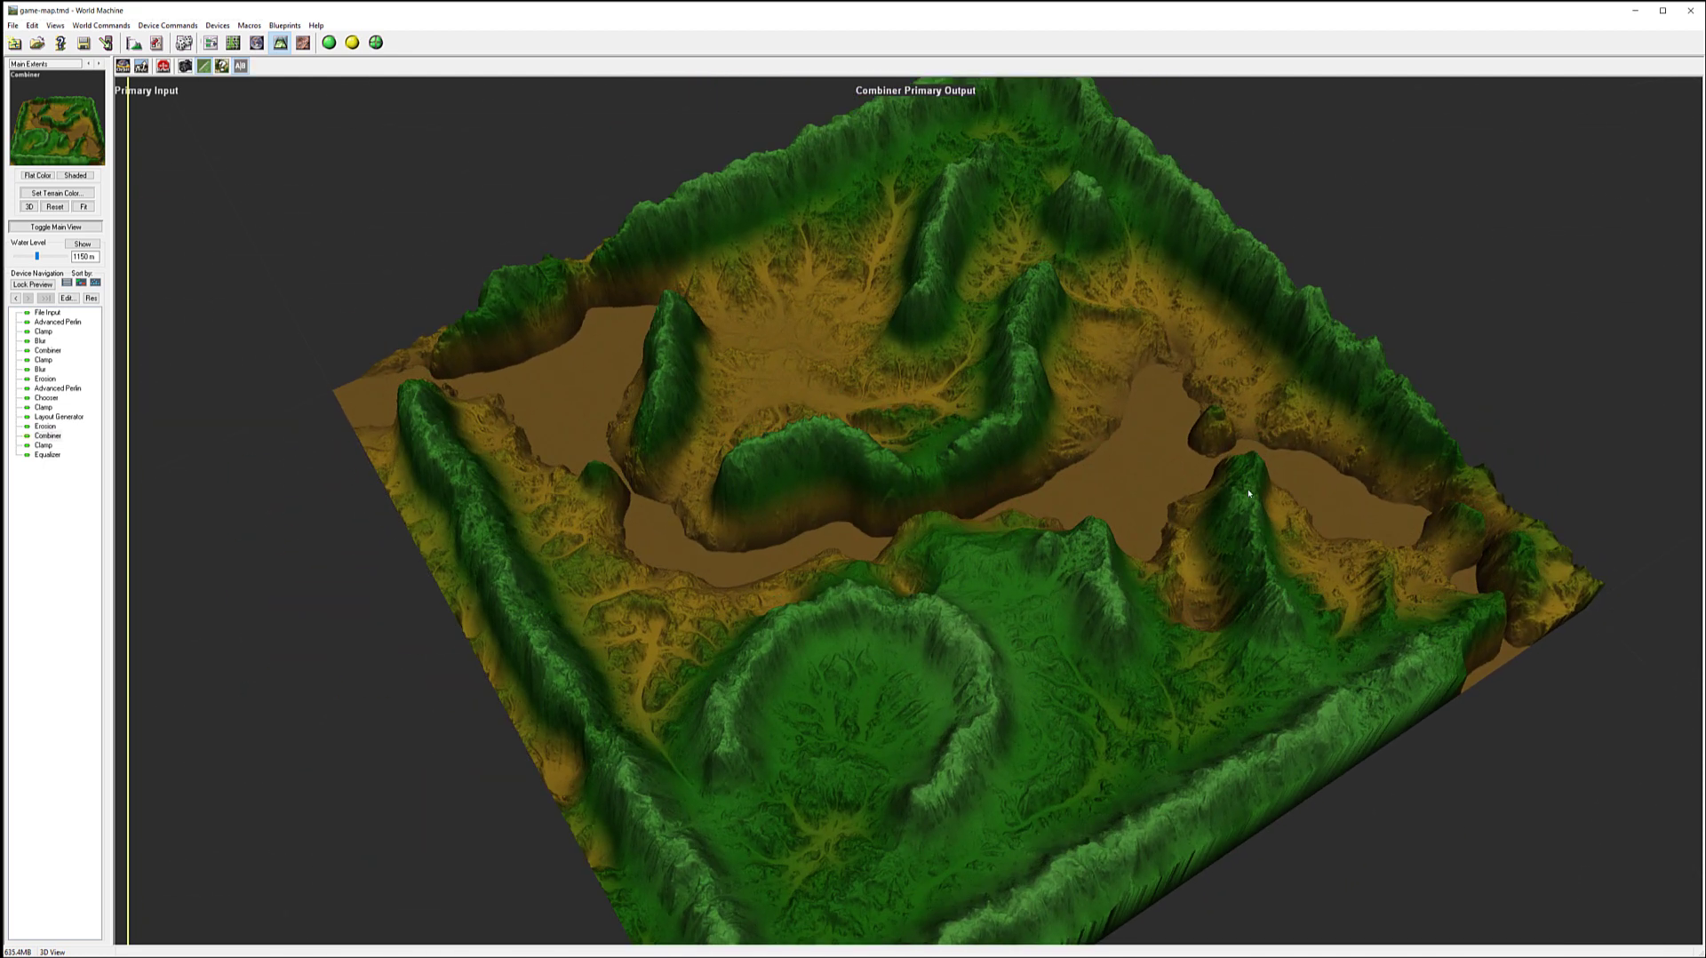
drag(1451, 576, 1214, 421)
drag(1127, 371, 873, 378)
drag(999, 382, 1222, 498)
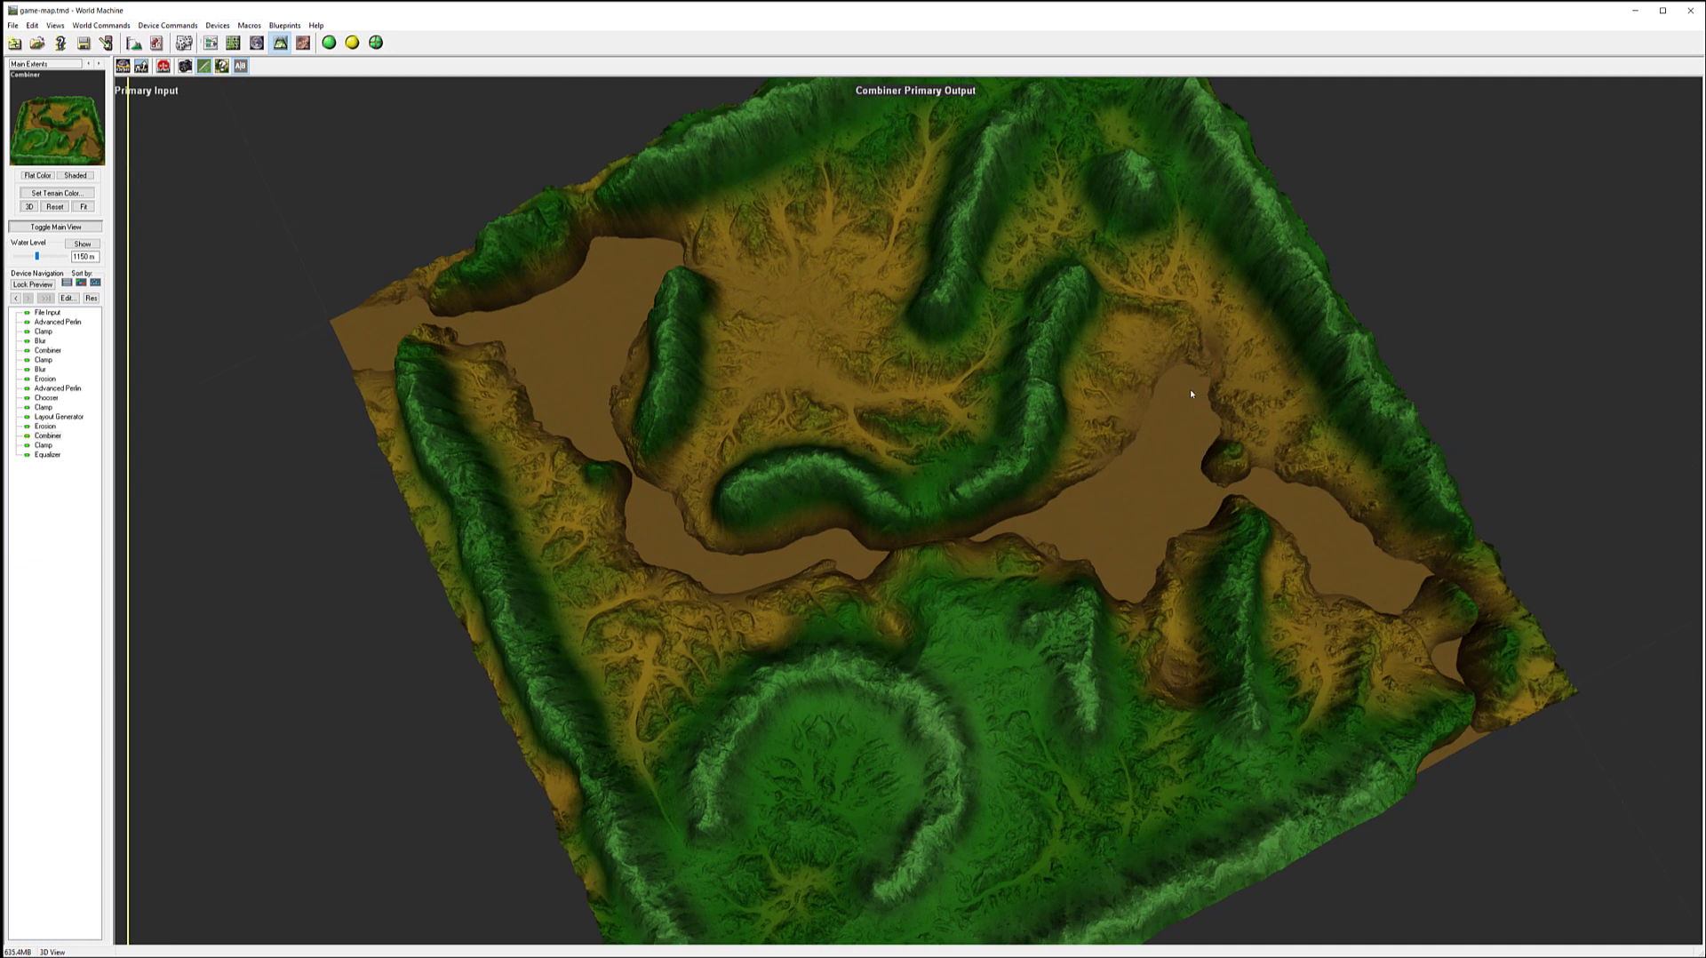
drag(459, 352, 755, 312)
drag(884, 175, 840, 319)
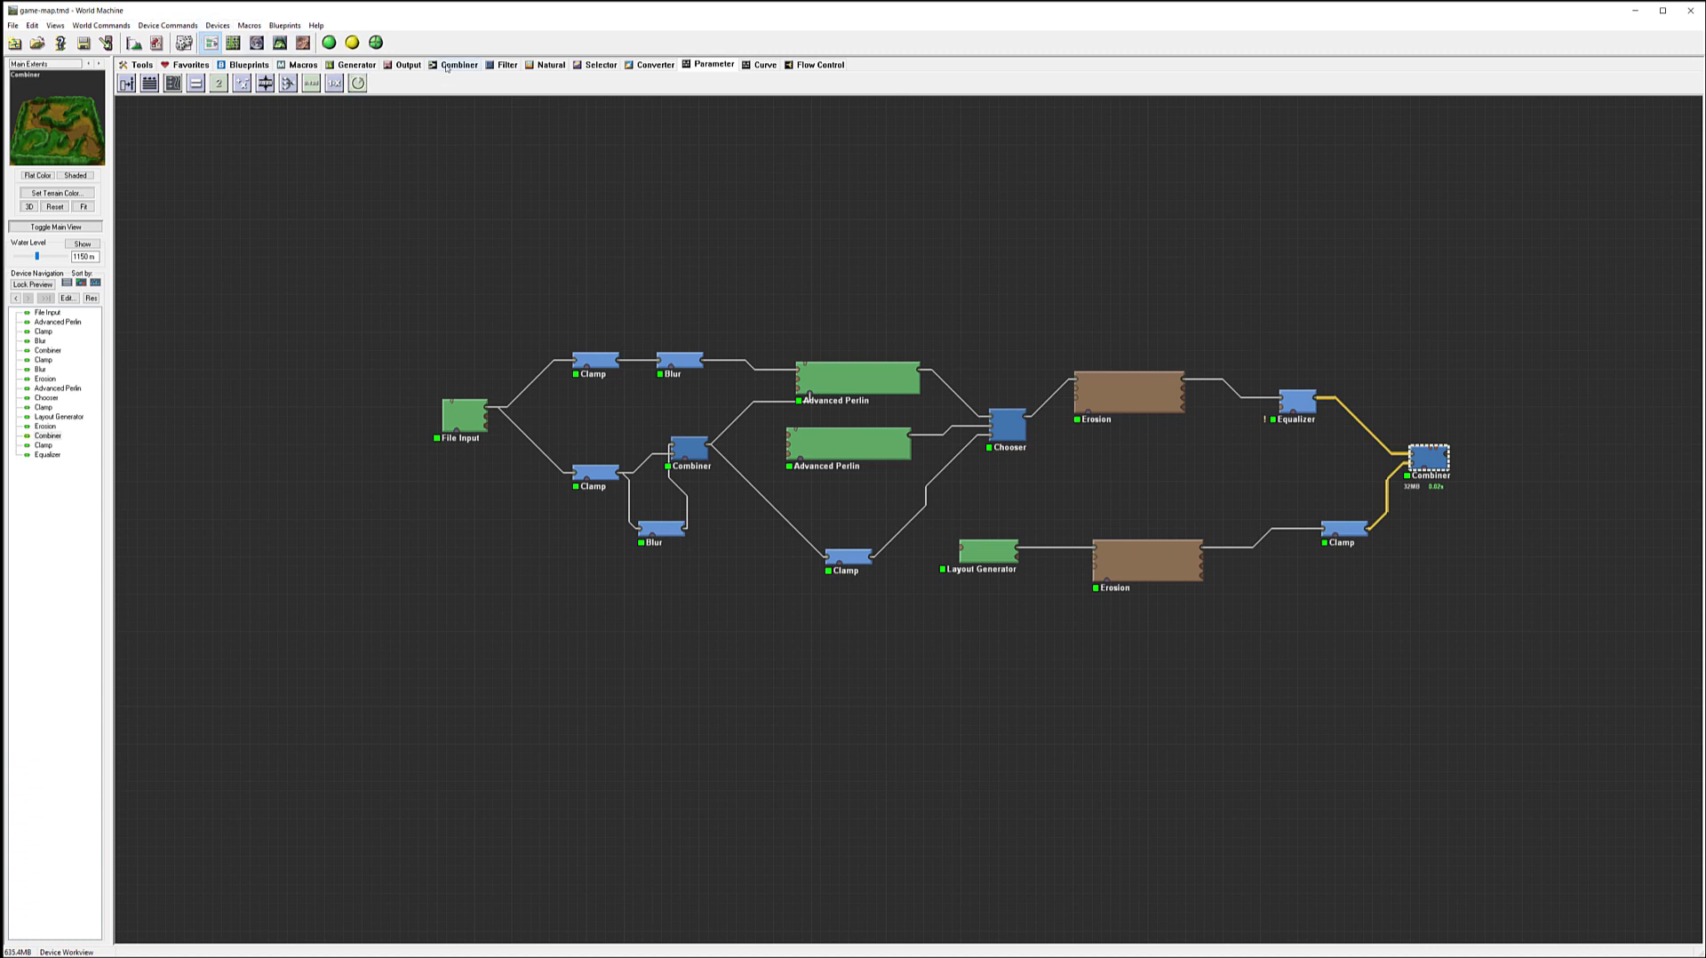
Step: Add a Coast Erosion device after the last Combiner and connect the Combiner's output to it
click(545, 66)
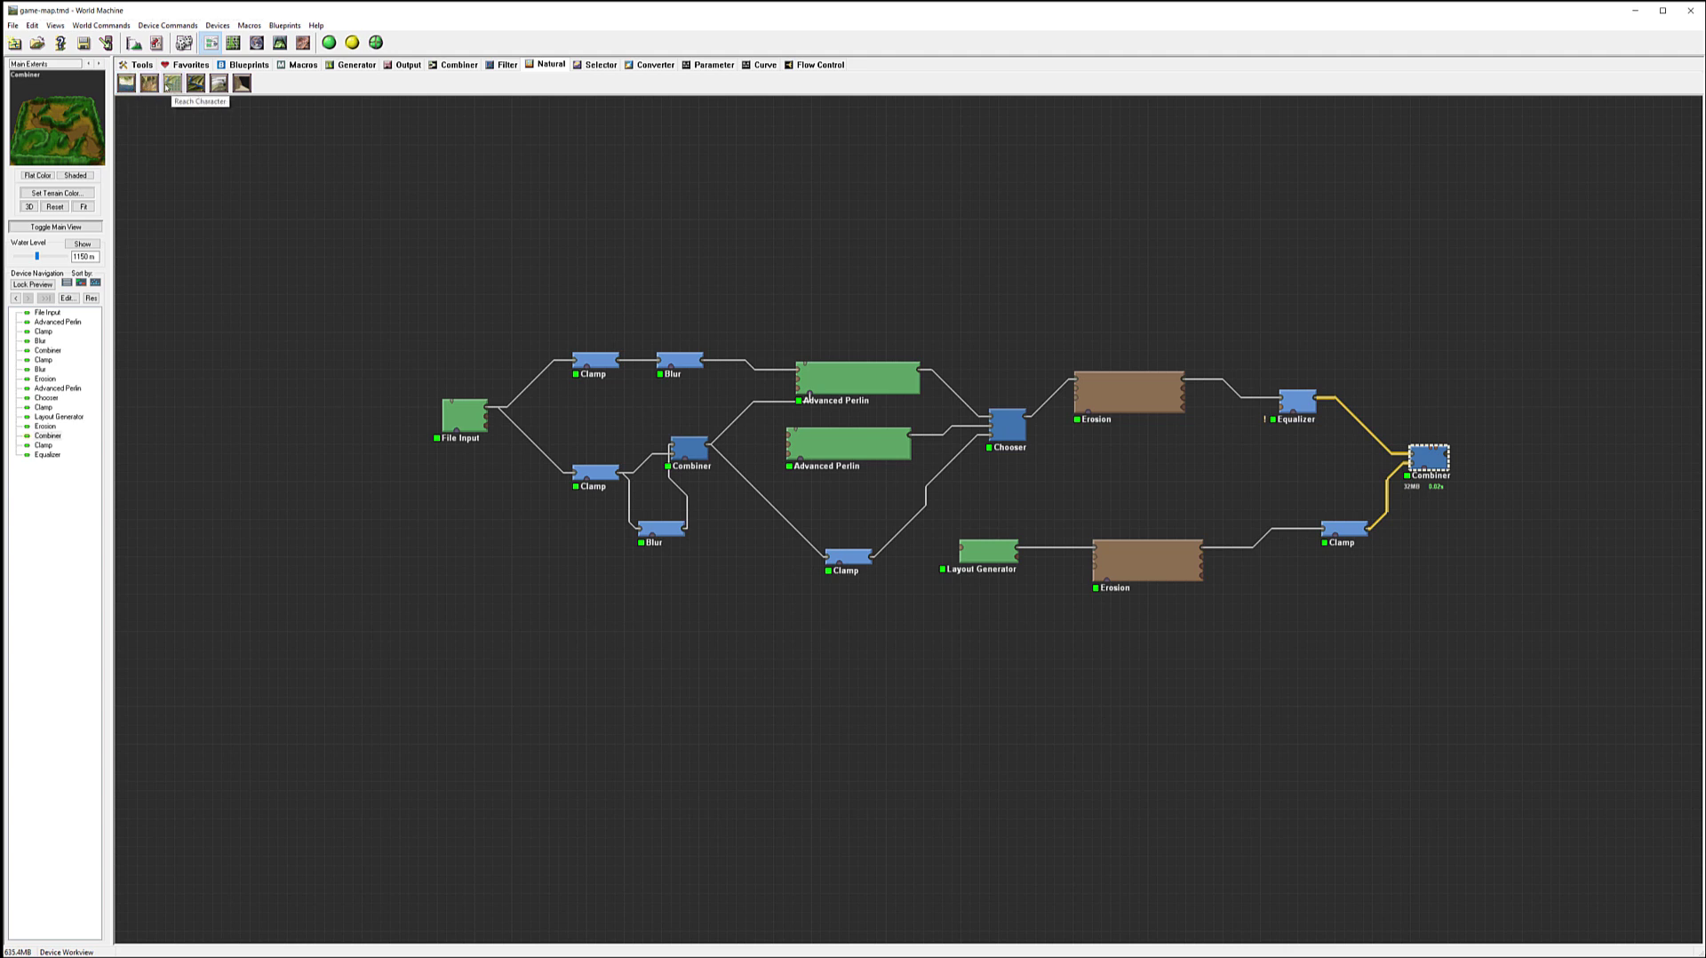
drag(126, 83, 1513, 463)
click(1447, 458)
drag(1449, 457, 1511, 462)
click(1513, 464)
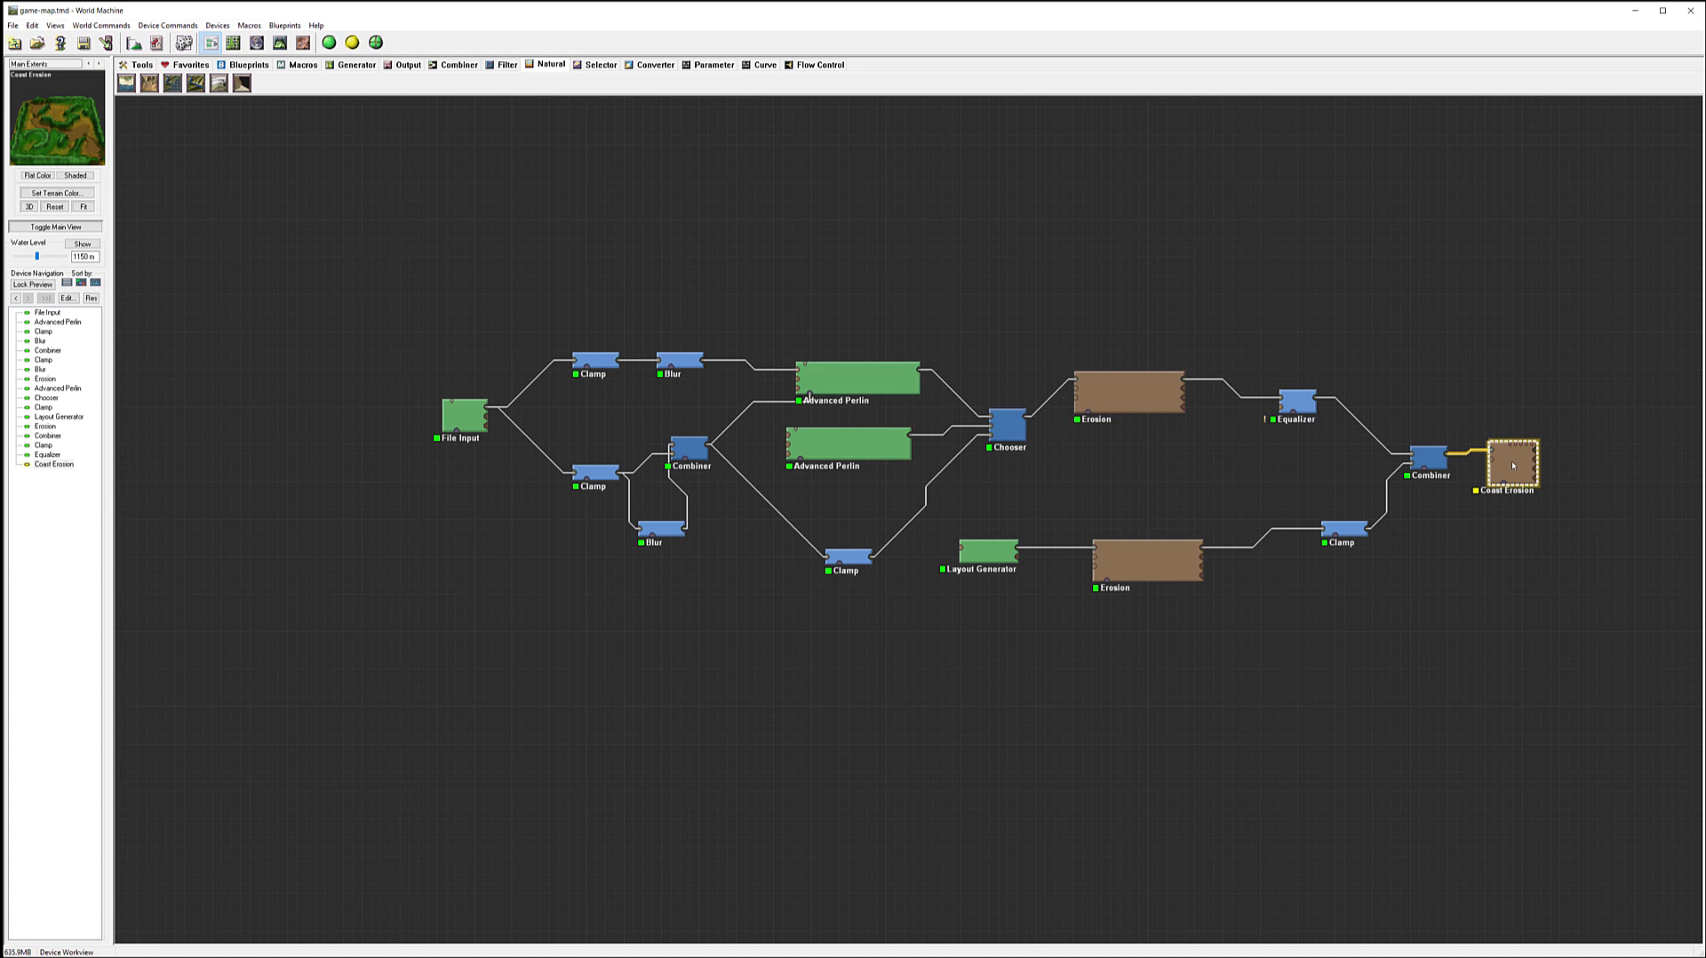
click(1428, 457)
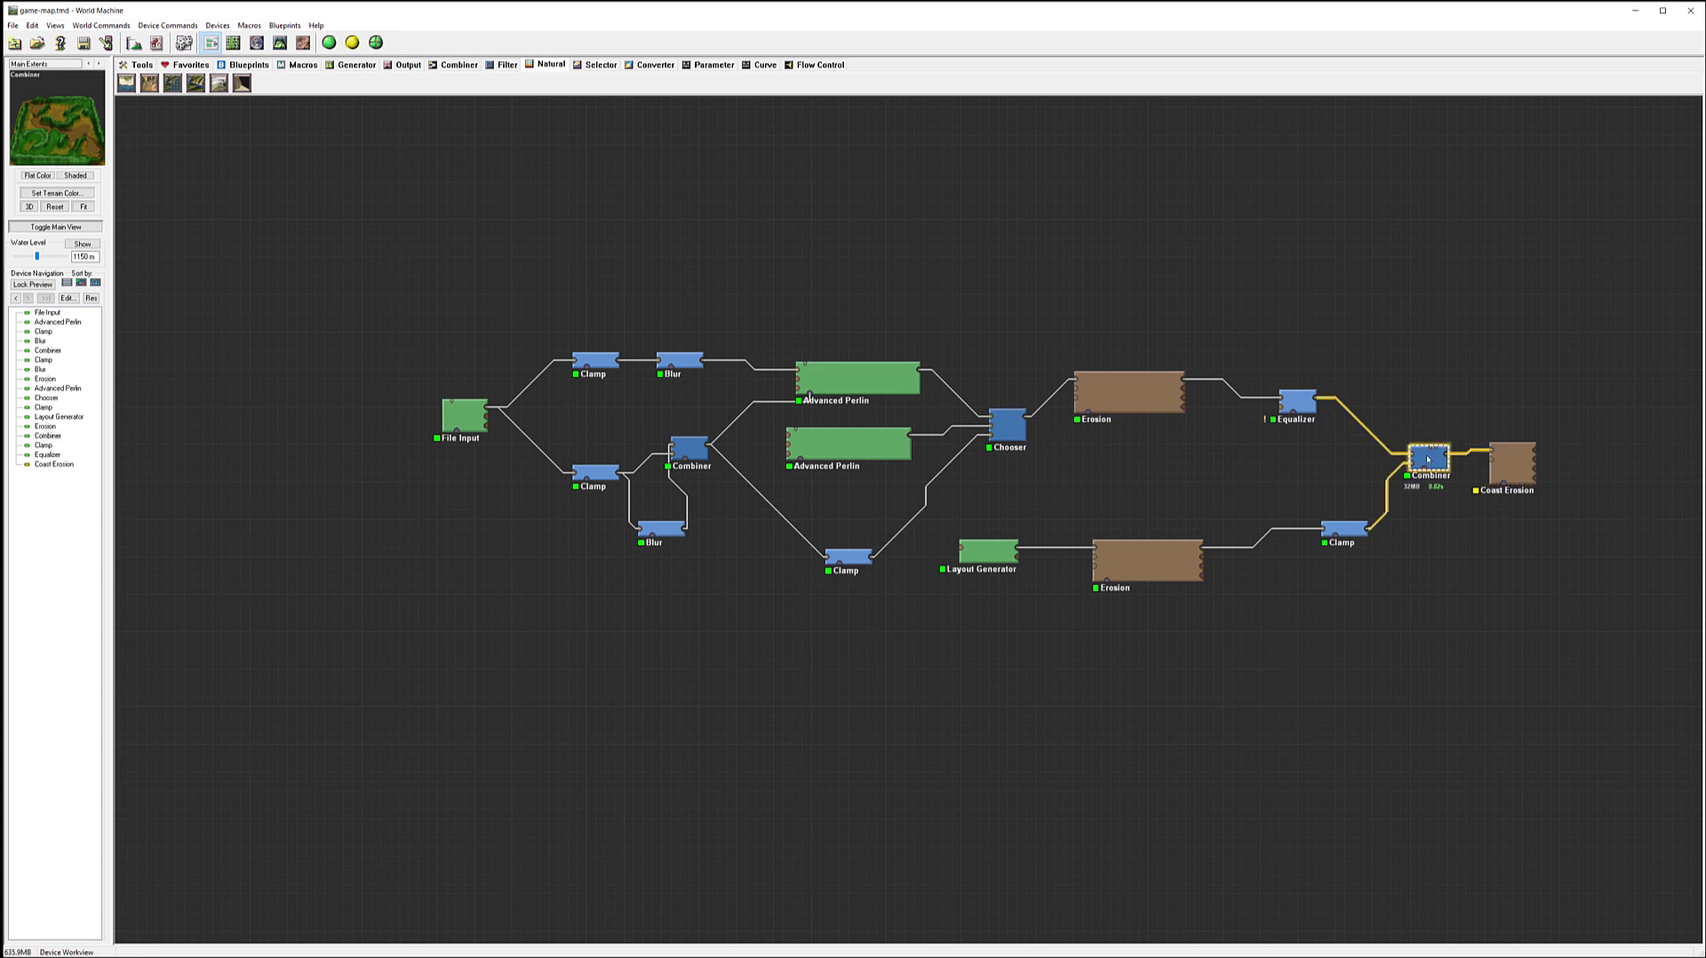
double_click(1522, 475)
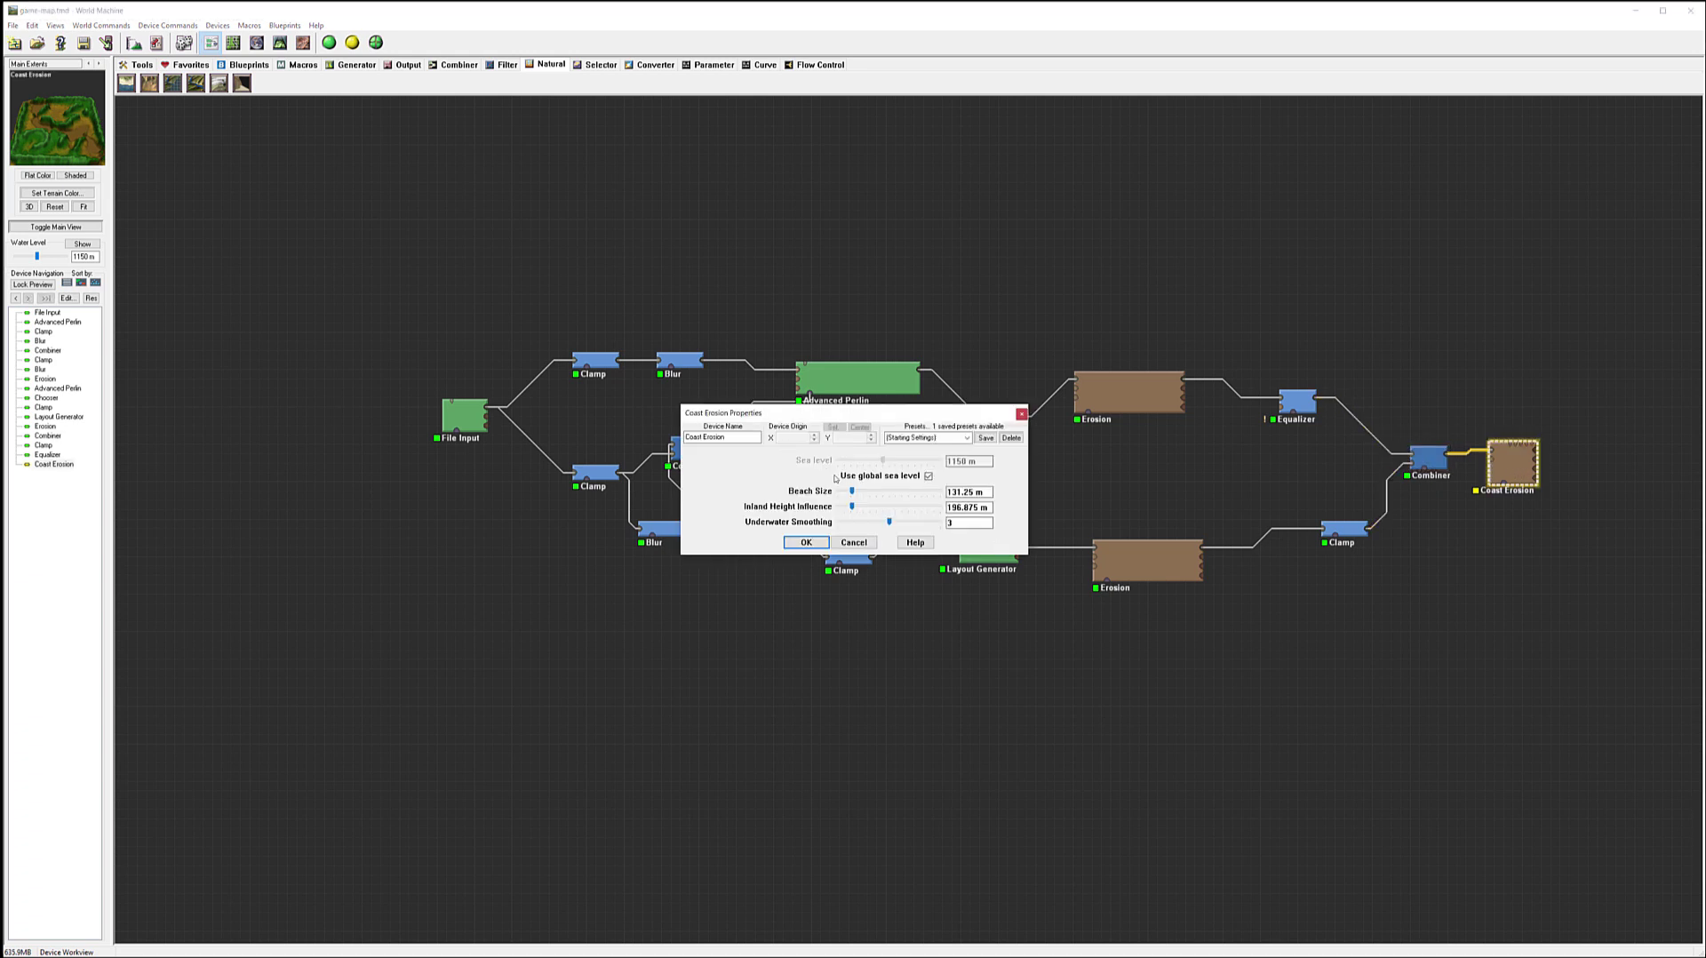
mouse_move(853, 493)
mouse_down()
mouse_move(884, 491)
mouse_move(818, 499)
mouse_move(840, 508)
mouse_up()
click(899, 523)
click(82, 255)
click(861, 543)
Step: Turn on the water display and lower the water level to 153.809
click(81, 244)
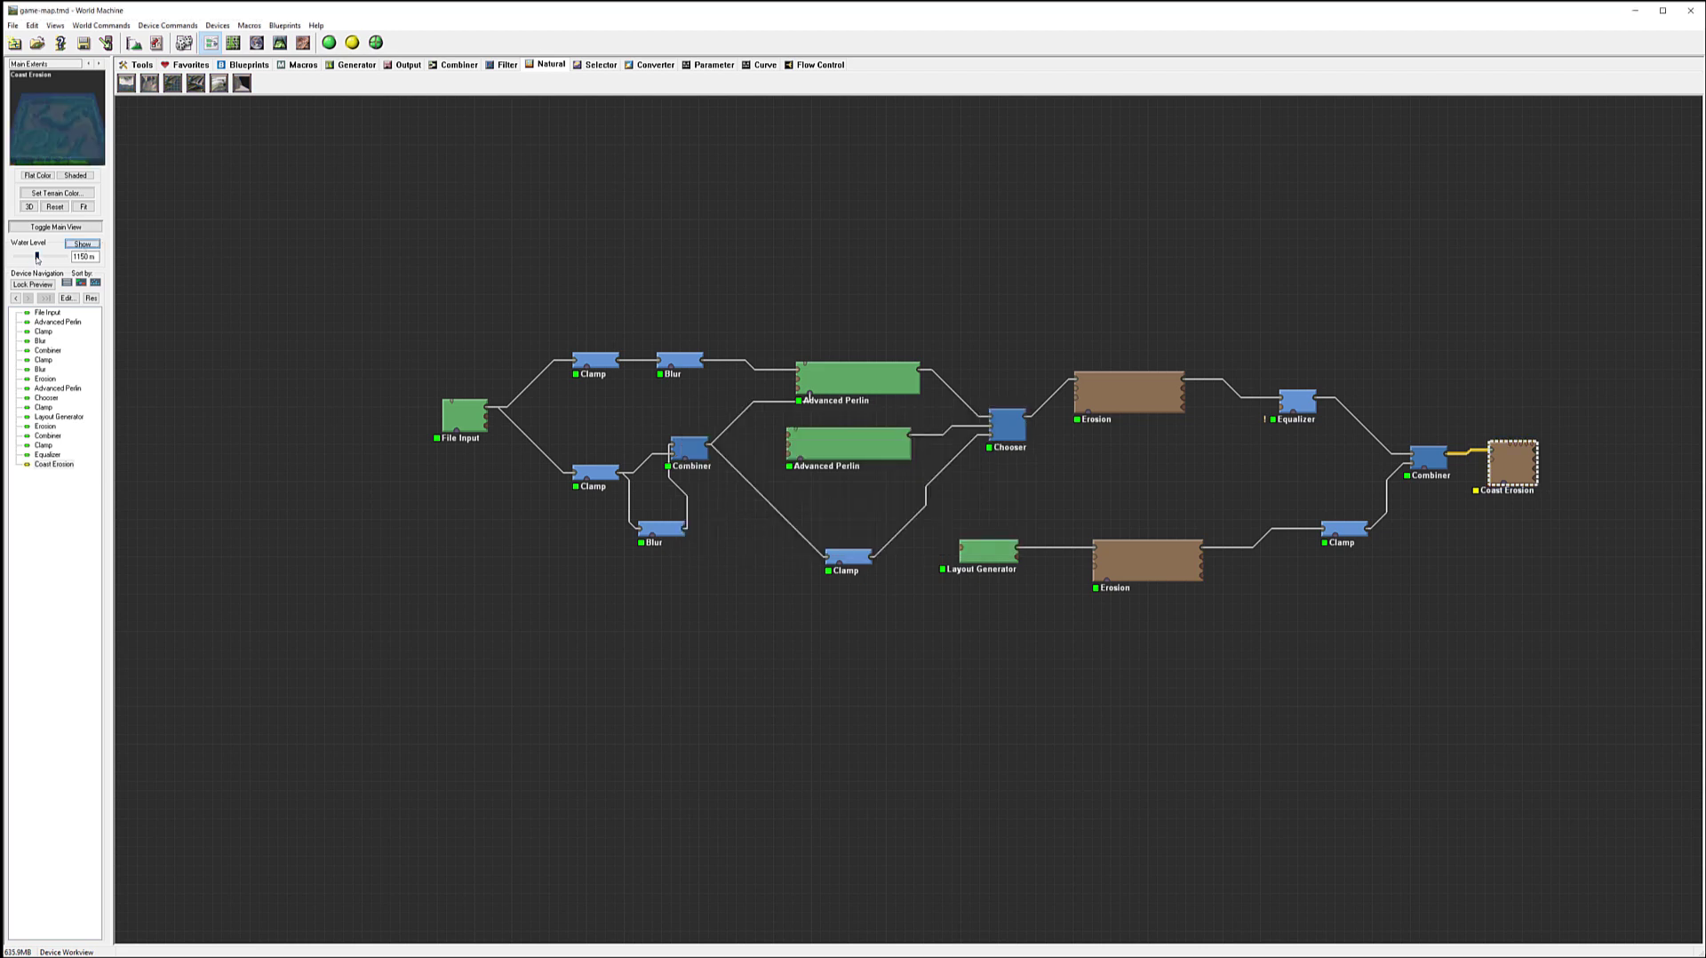
drag(36, 256, 18, 257)
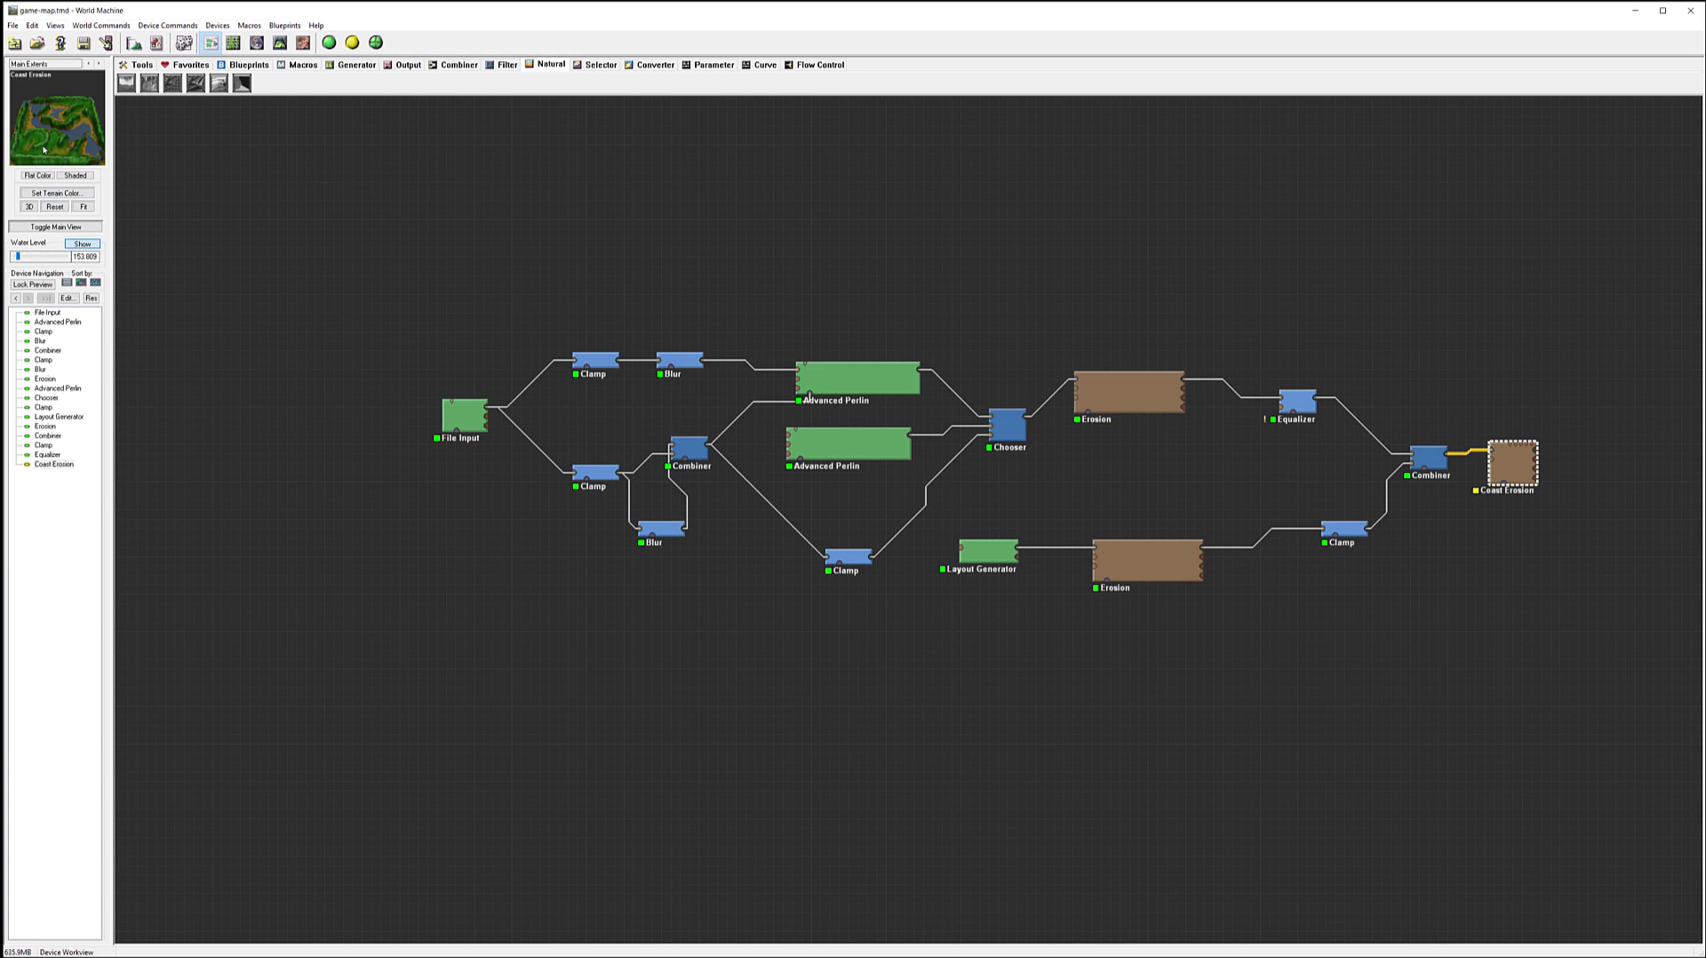
Step: Adjust the Coast Erosion's beach size and inland height influence, and increase its underwater smoothing
double_click(1516, 467)
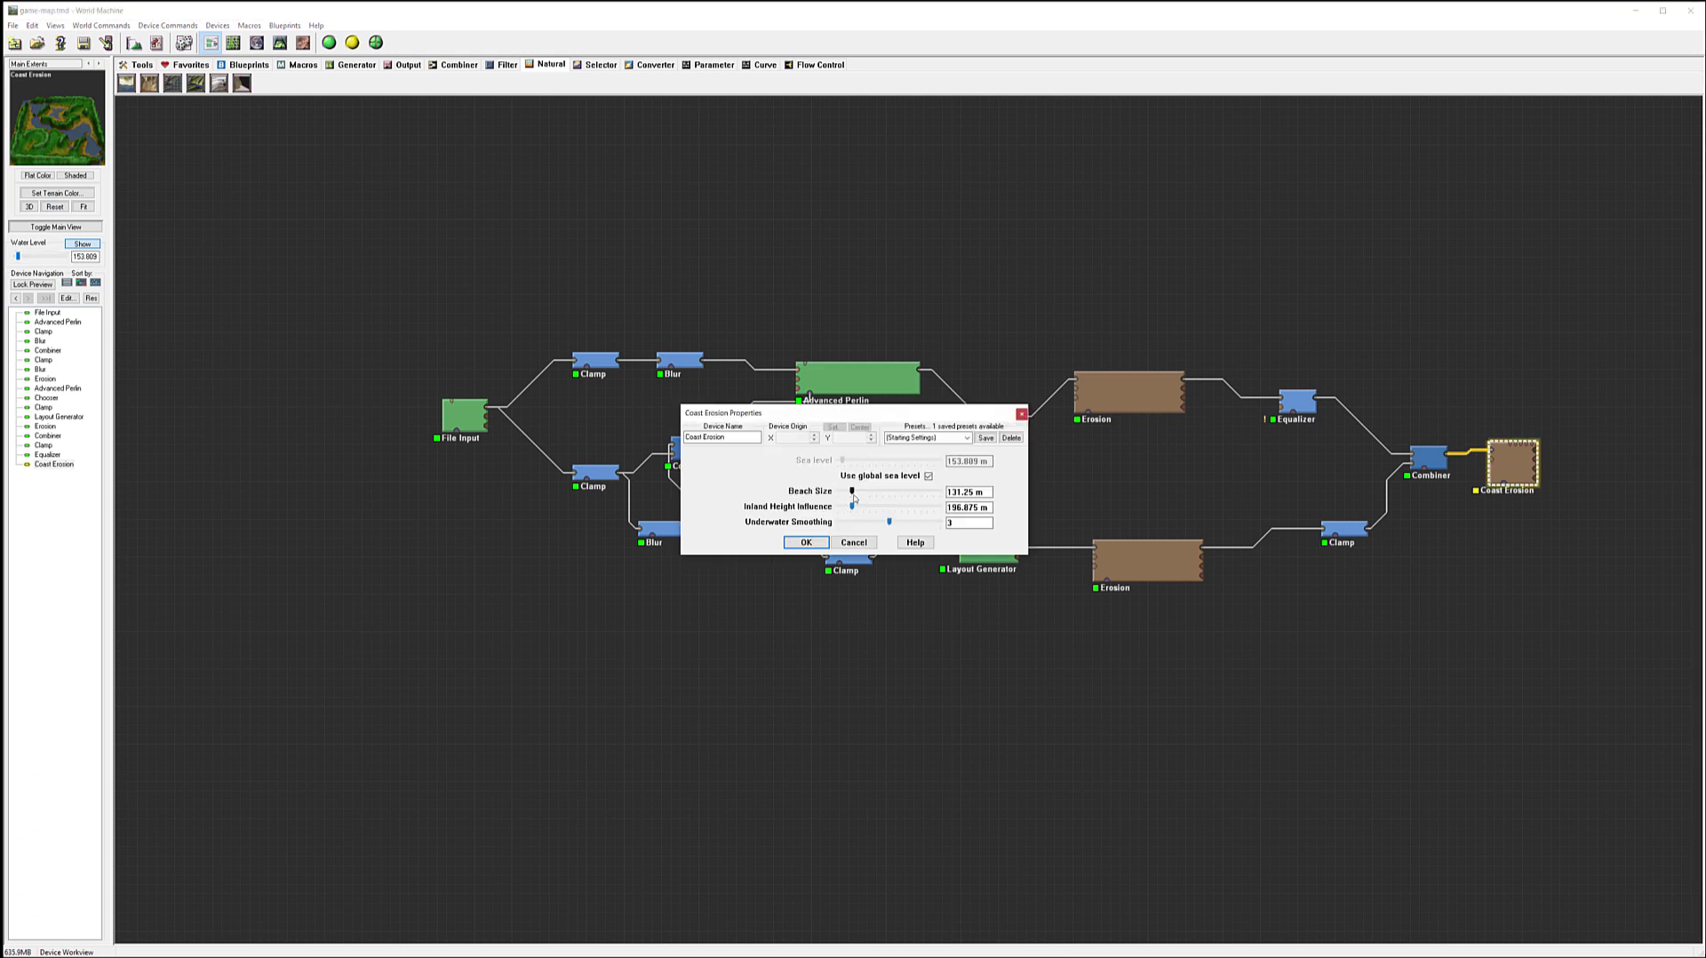
drag(851, 494, 837, 494)
drag(839, 493, 867, 508)
drag(891, 524, 908, 527)
click(806, 542)
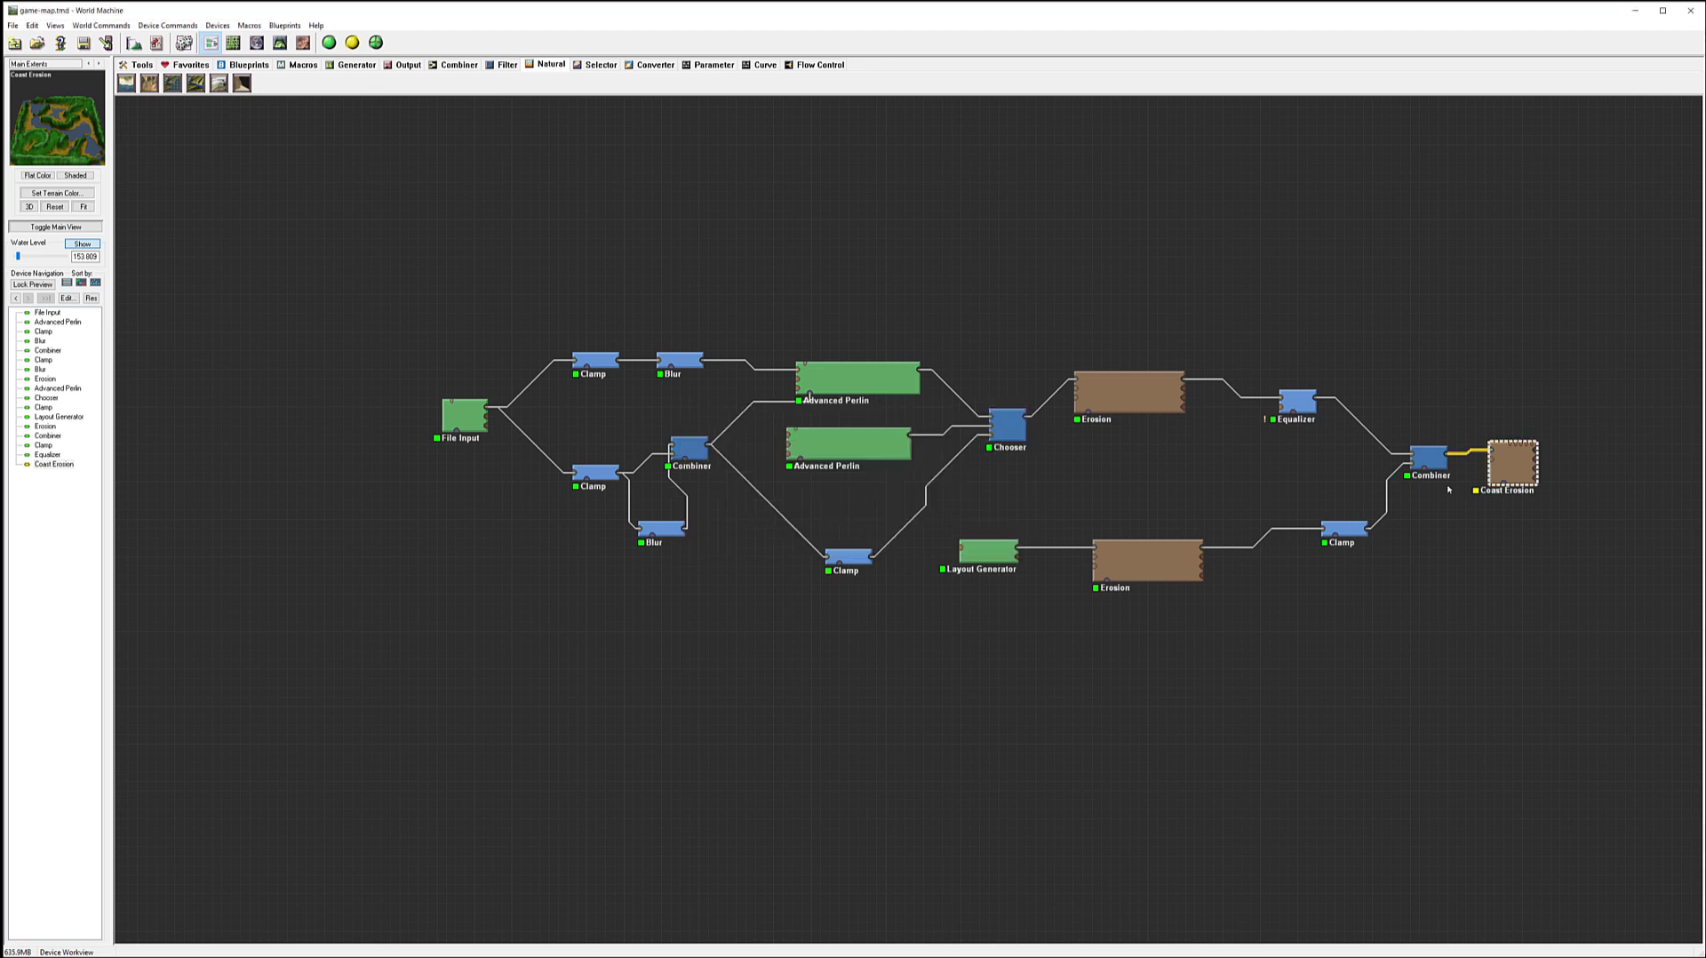
Step: Hide the water and examine the Coast Erosion output from several angles in the 3D view
click(83, 243)
click(280, 43)
drag(1135, 499, 1010, 444)
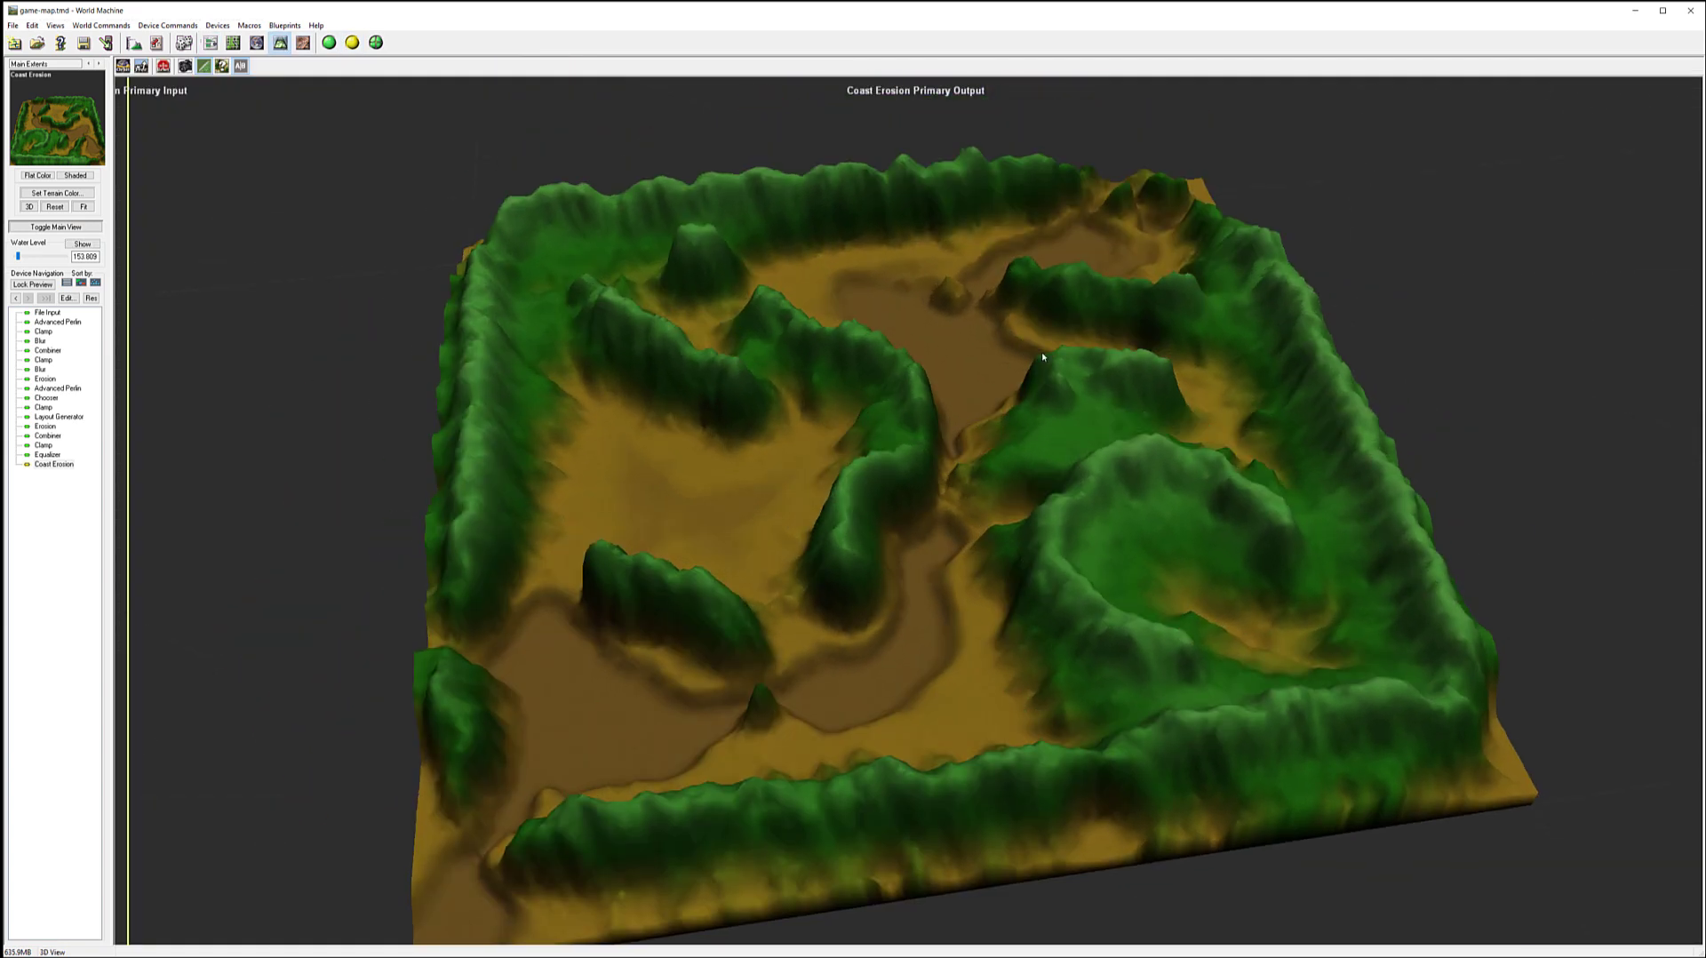
drag(814, 662, 914, 597)
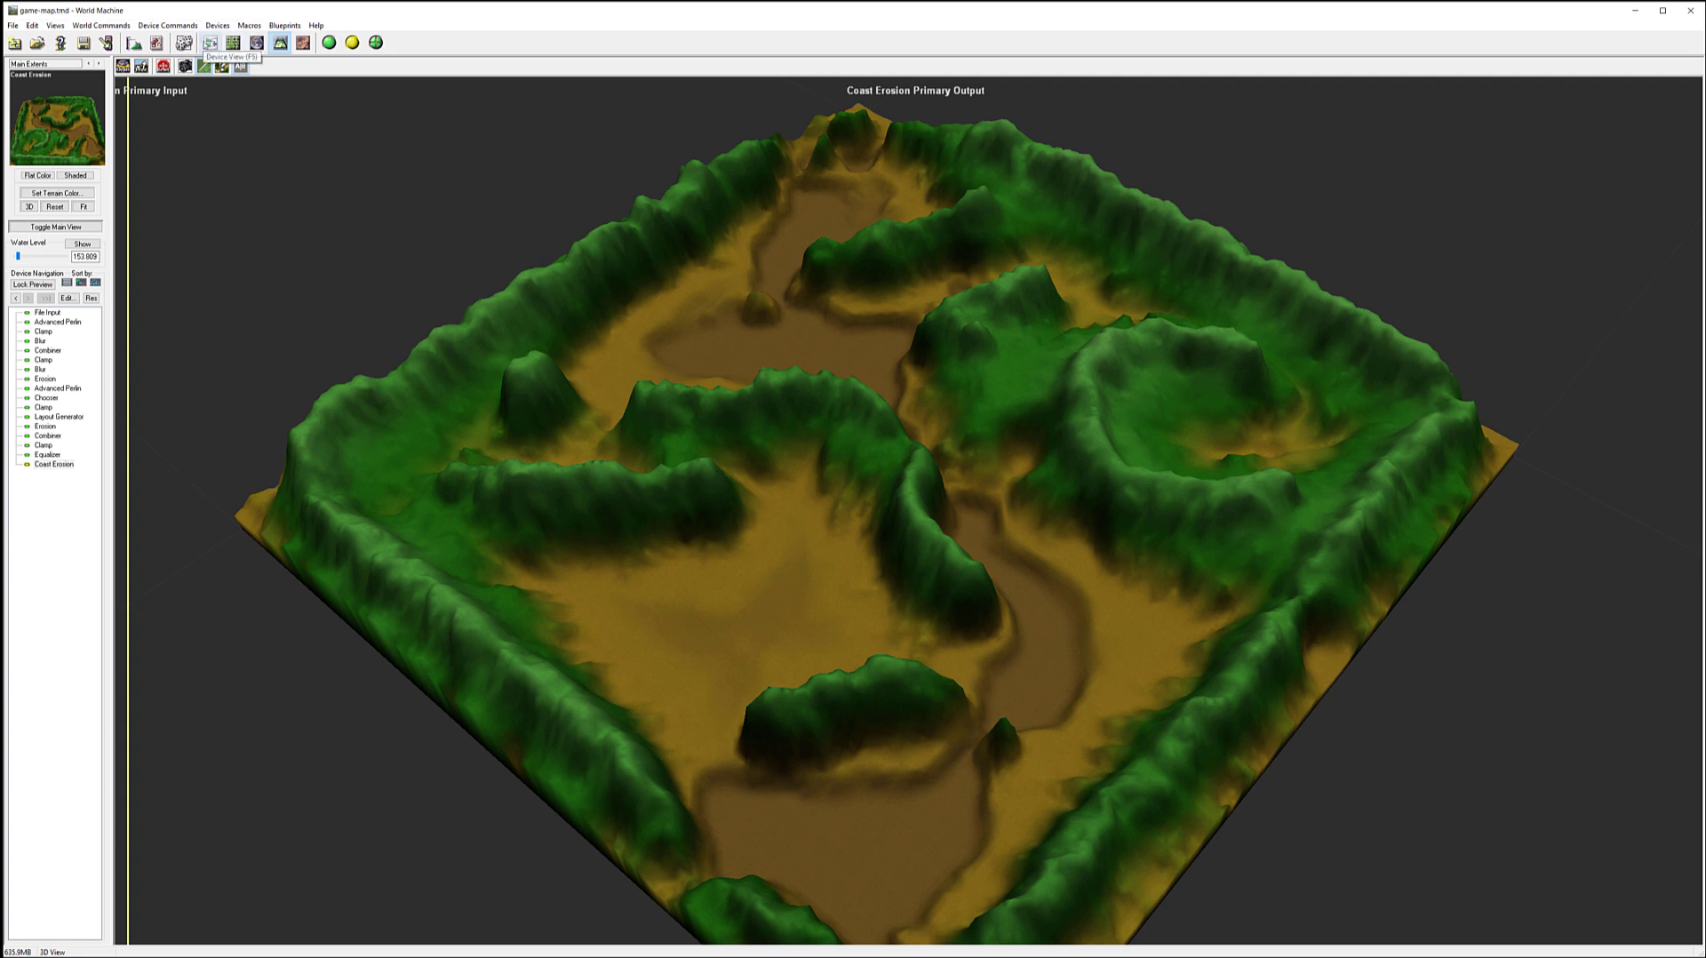
Step: Add an Erosion device after the Coast Erosion and connect the Coast Erosion's primary output to its input
click(210, 42)
click(149, 83)
click(1643, 471)
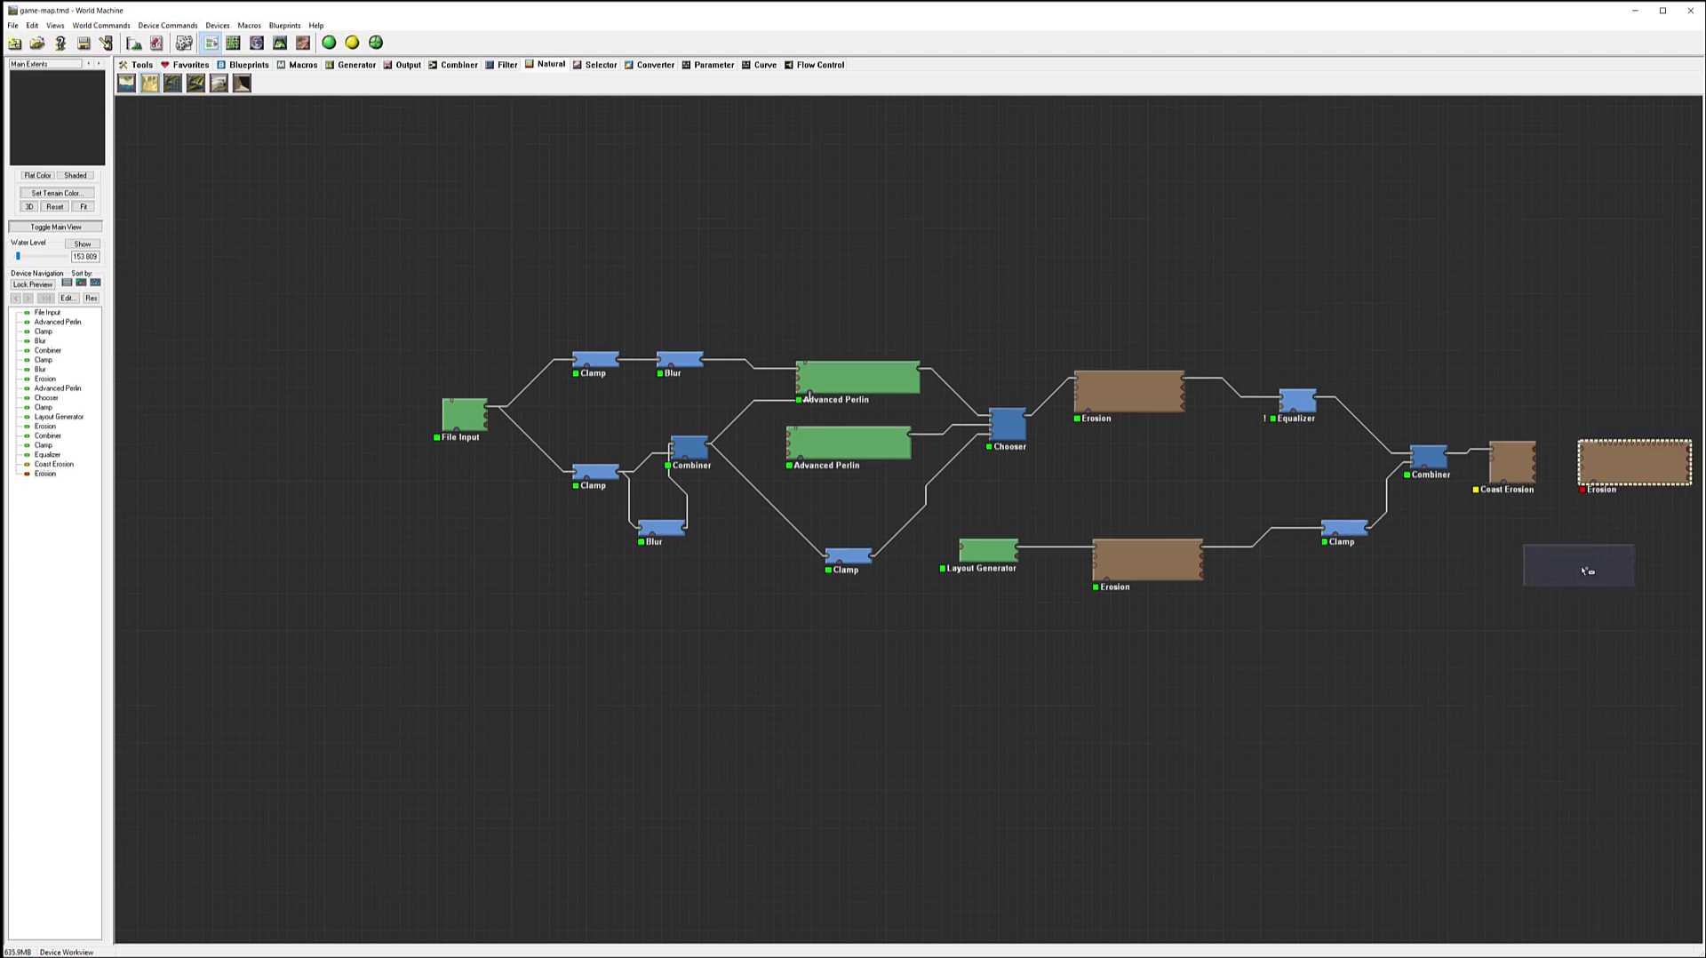
key(alt)
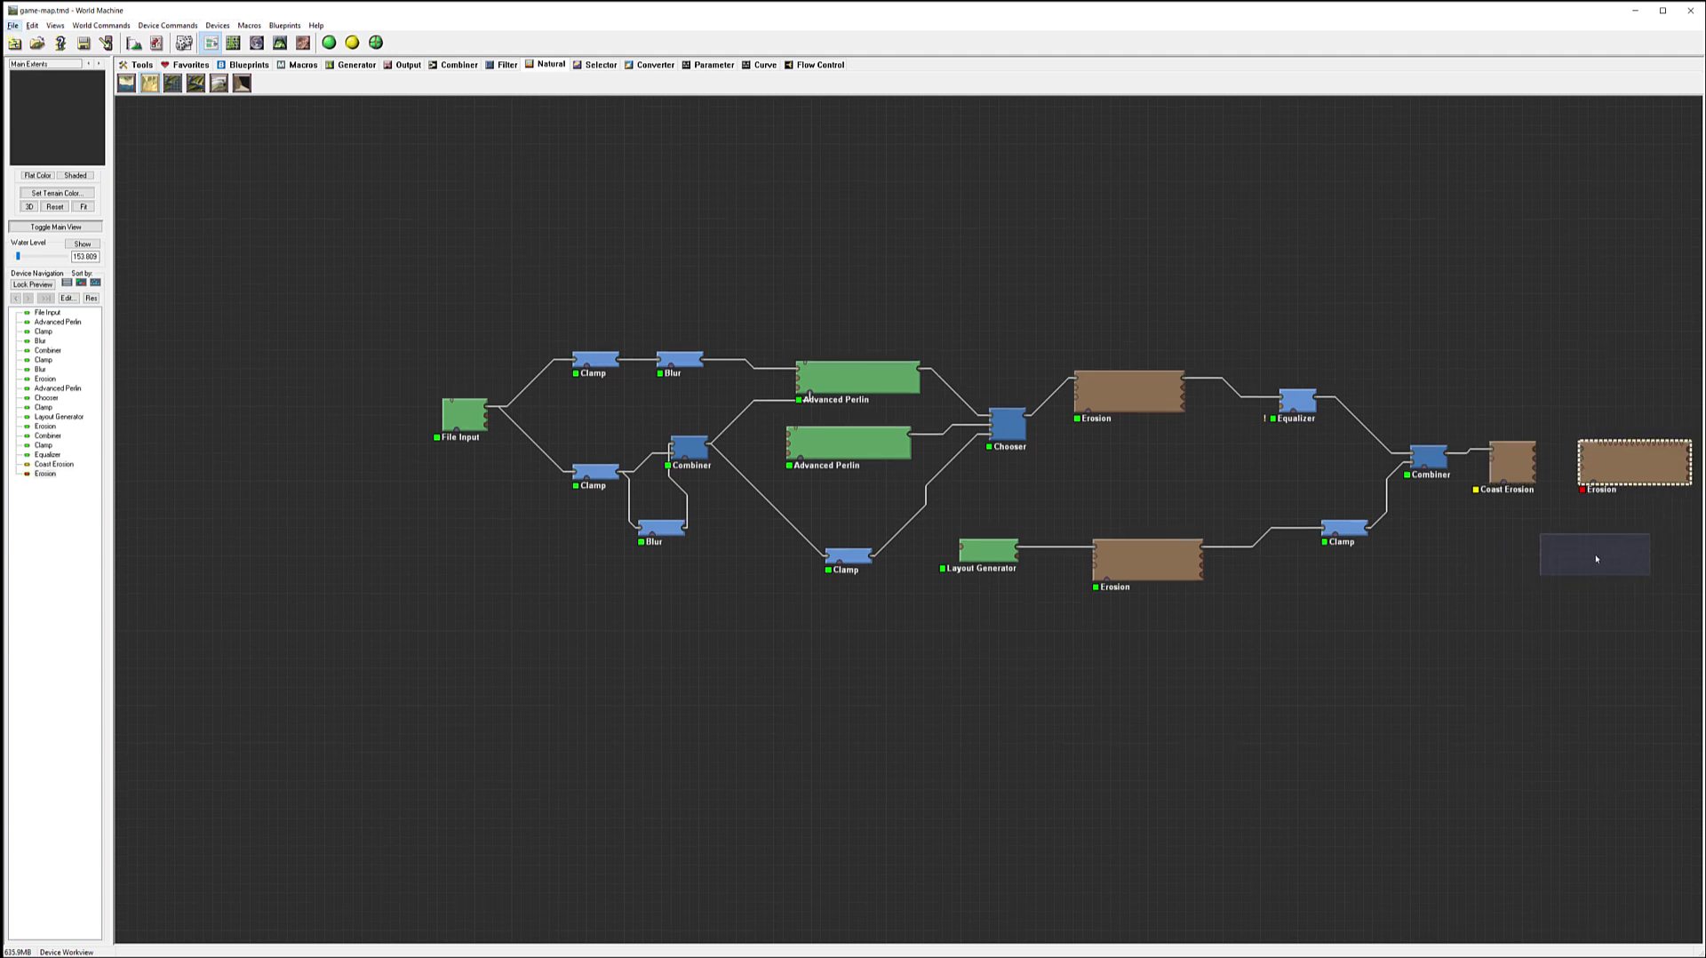
right_drag(1630, 468, 1145, 466)
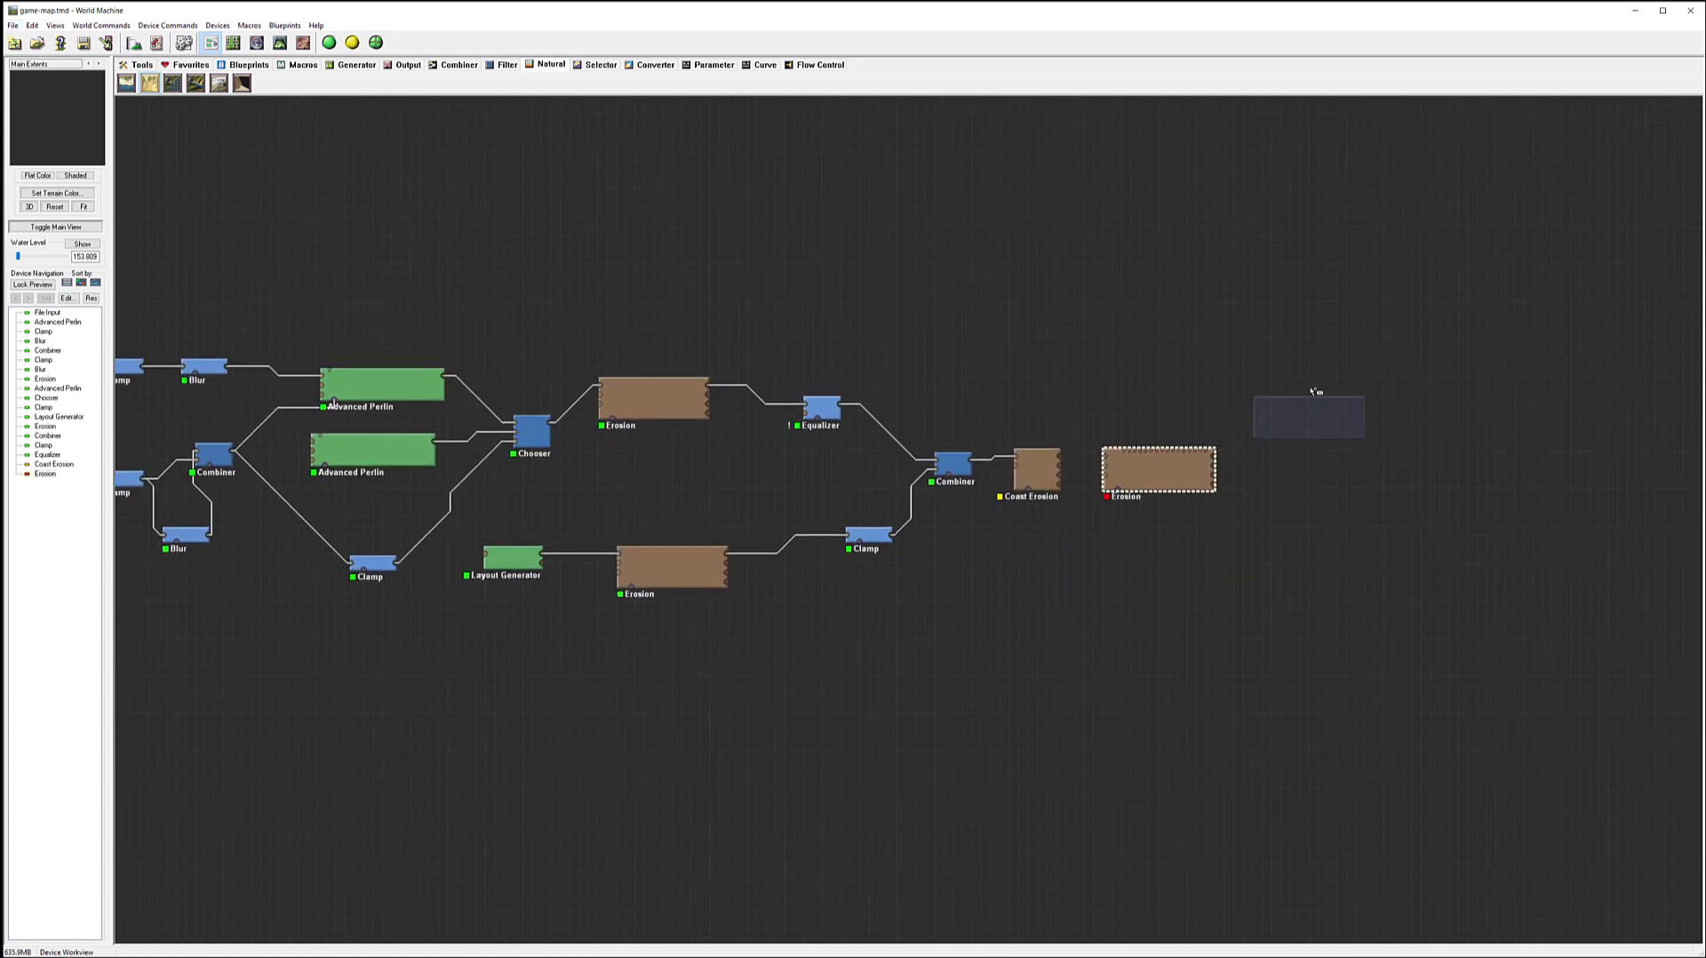
click(1143, 466)
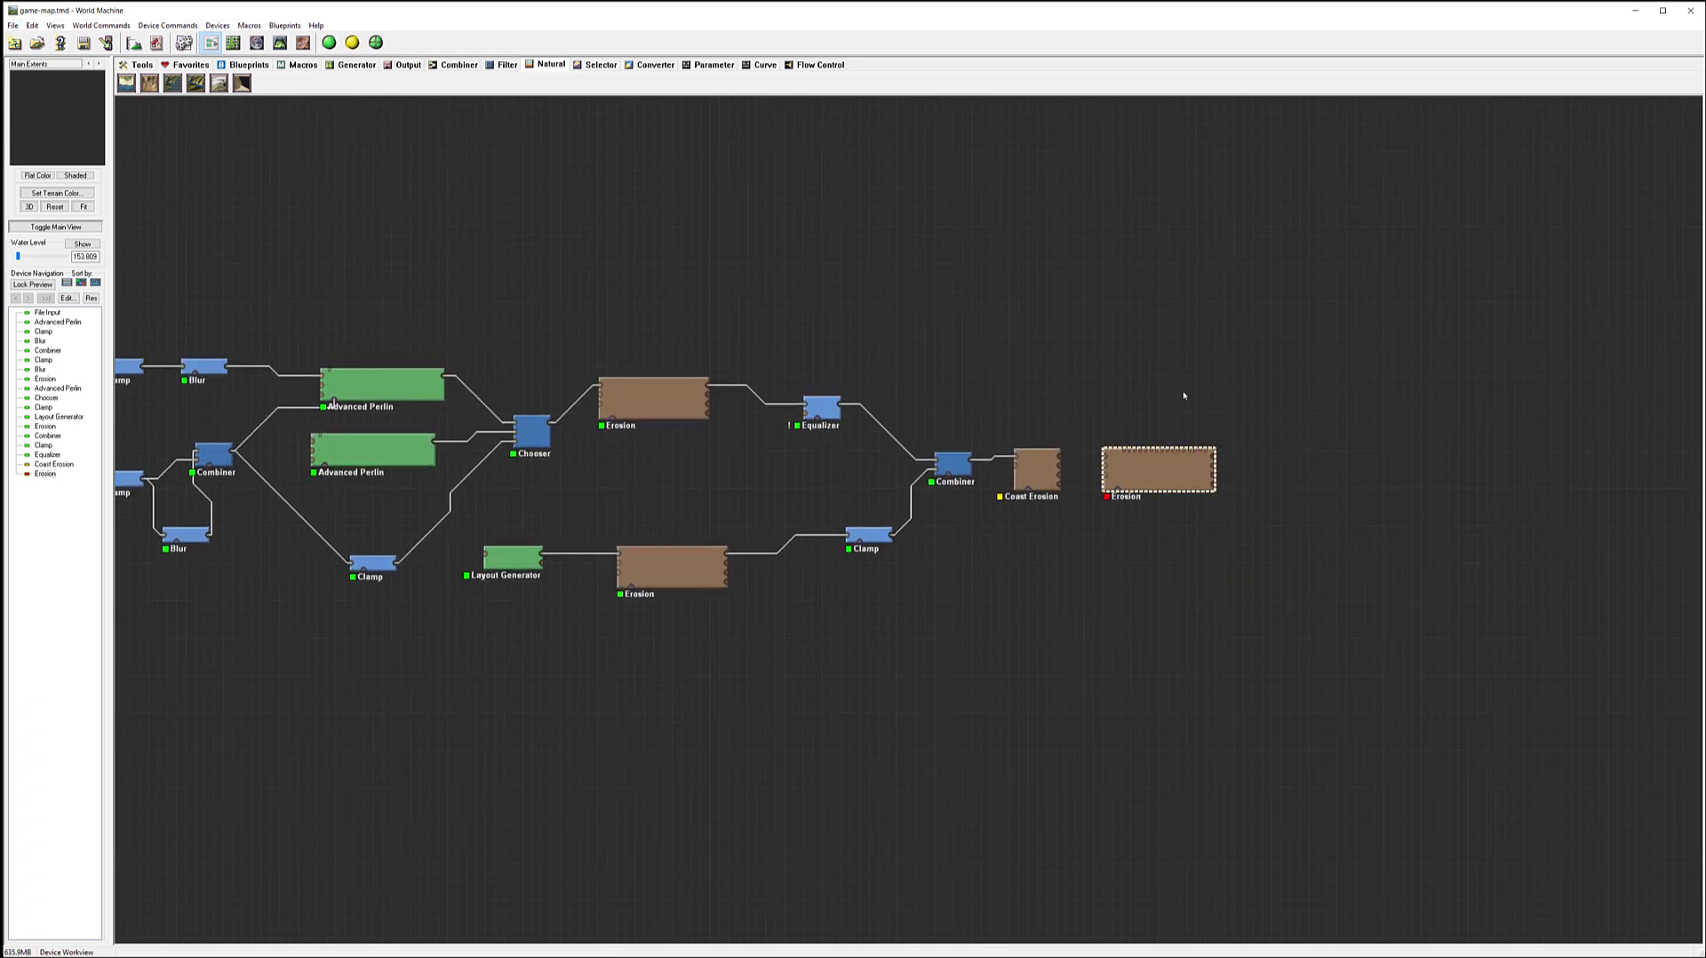
drag(1143, 467, 1162, 466)
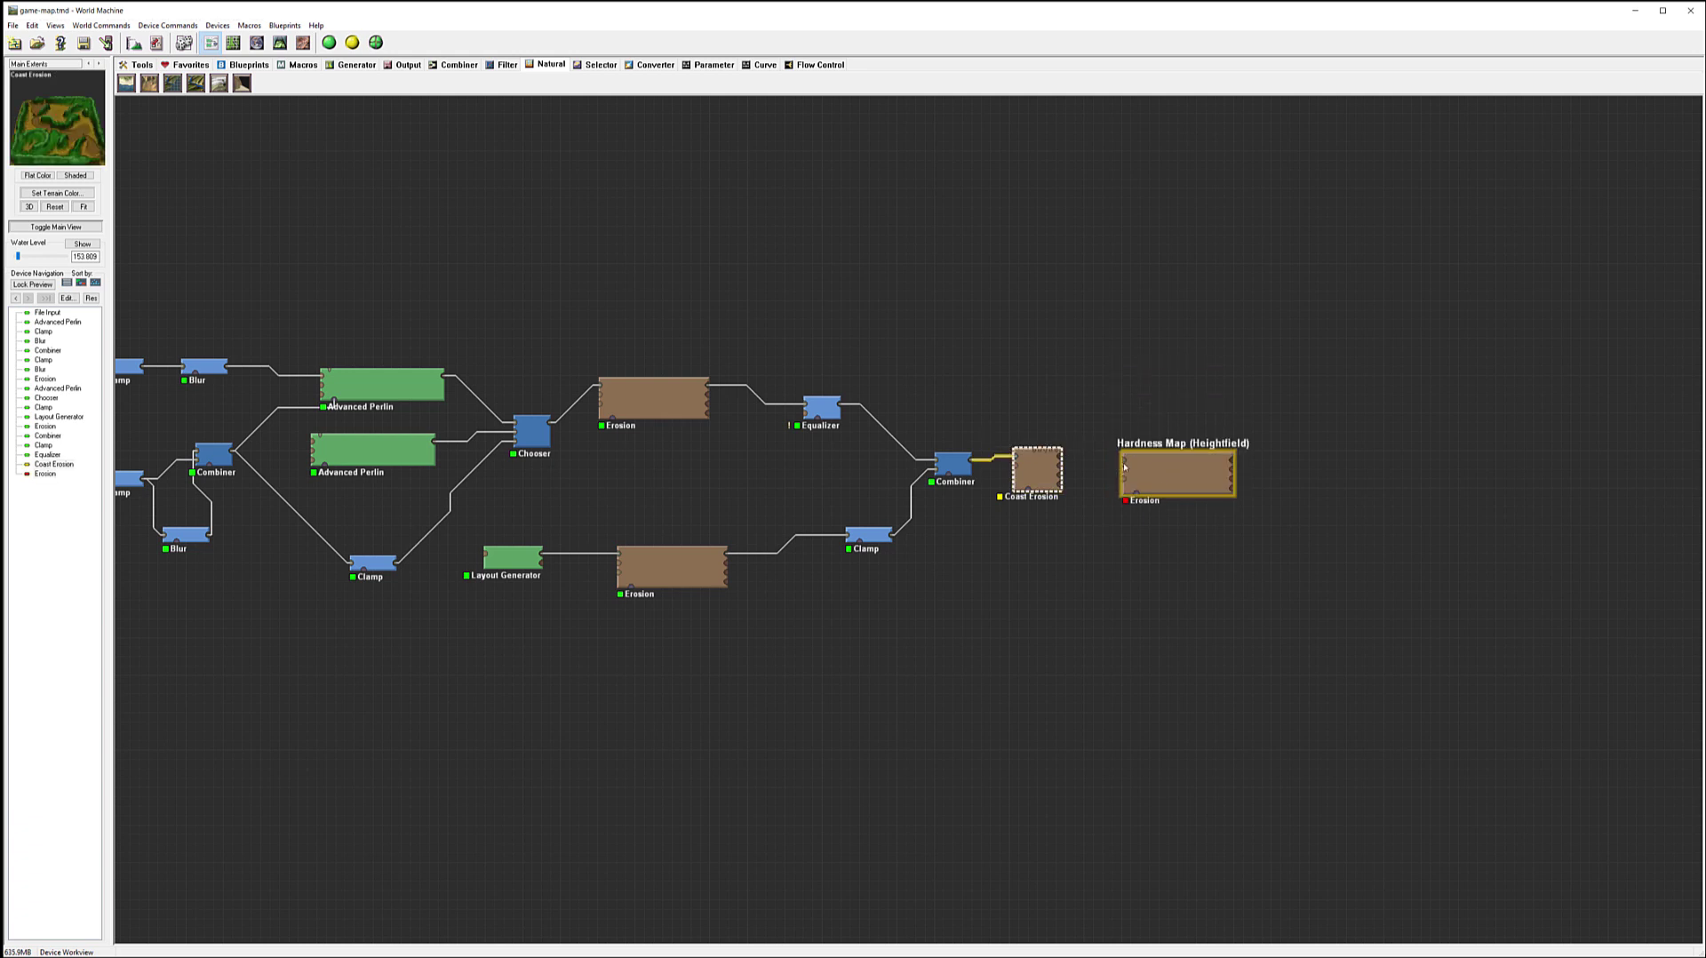
drag(1061, 460, 1123, 463)
Step: Set the final Erosion to Channeled Erosion, duration 70, rock hardness 0.381, sediment carry 0.111, and geological-time enhancement with erosive power 0.502
double_click(1181, 477)
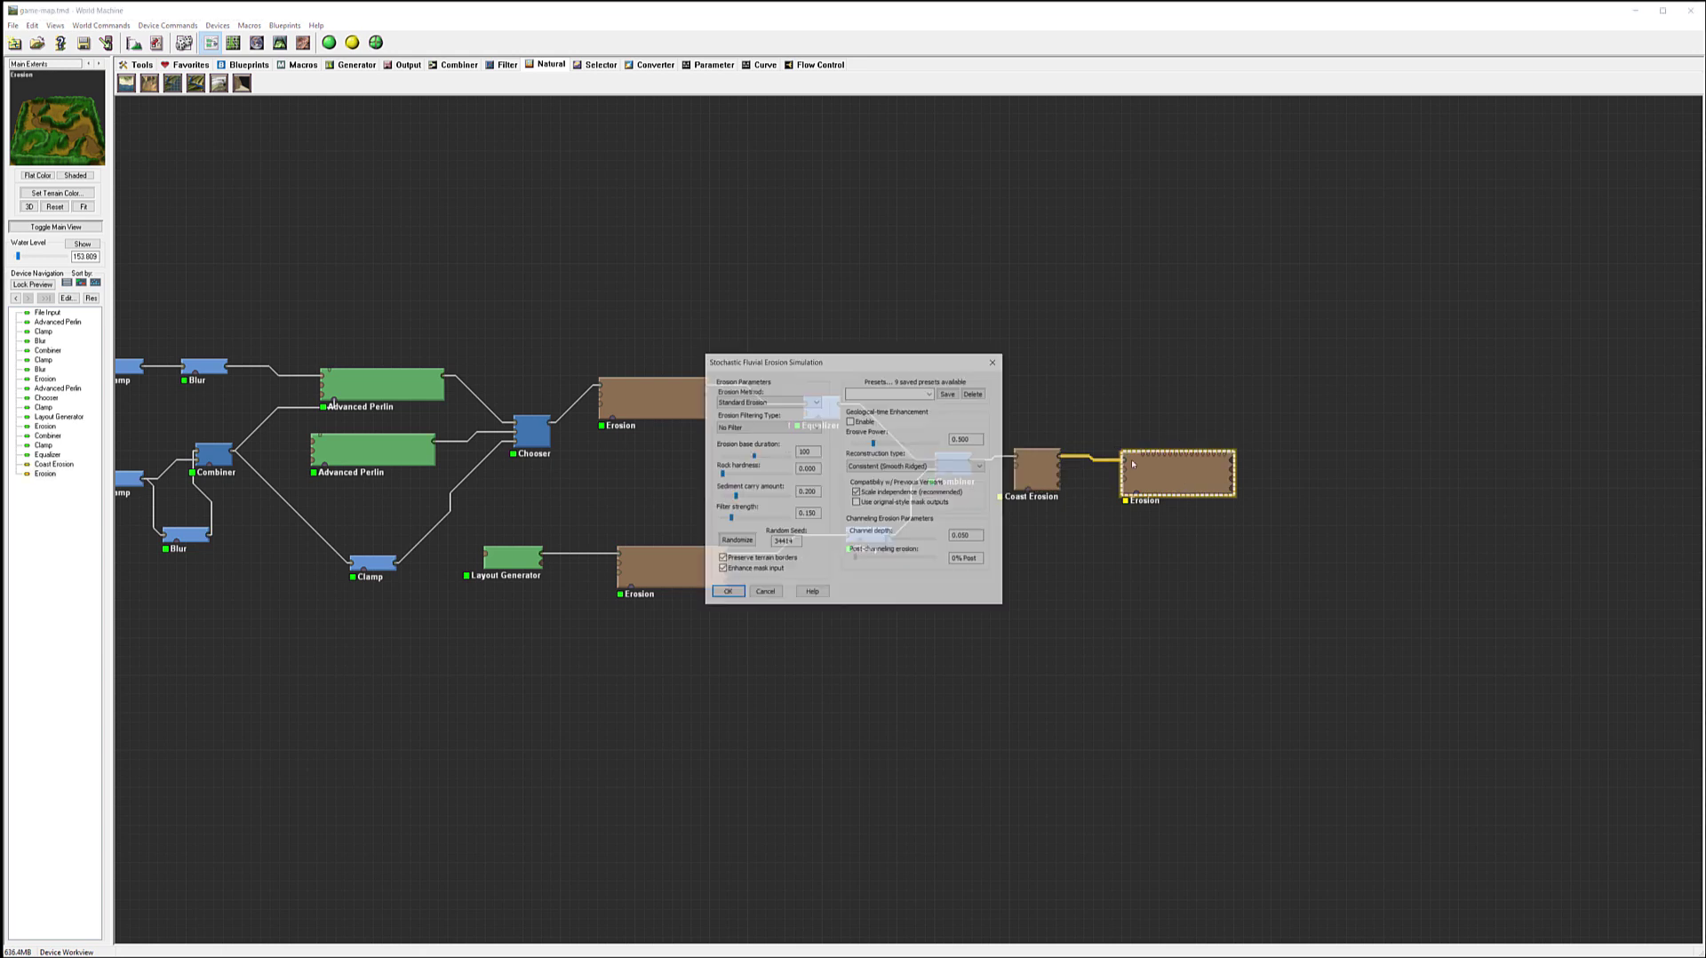
click(770, 402)
click(747, 420)
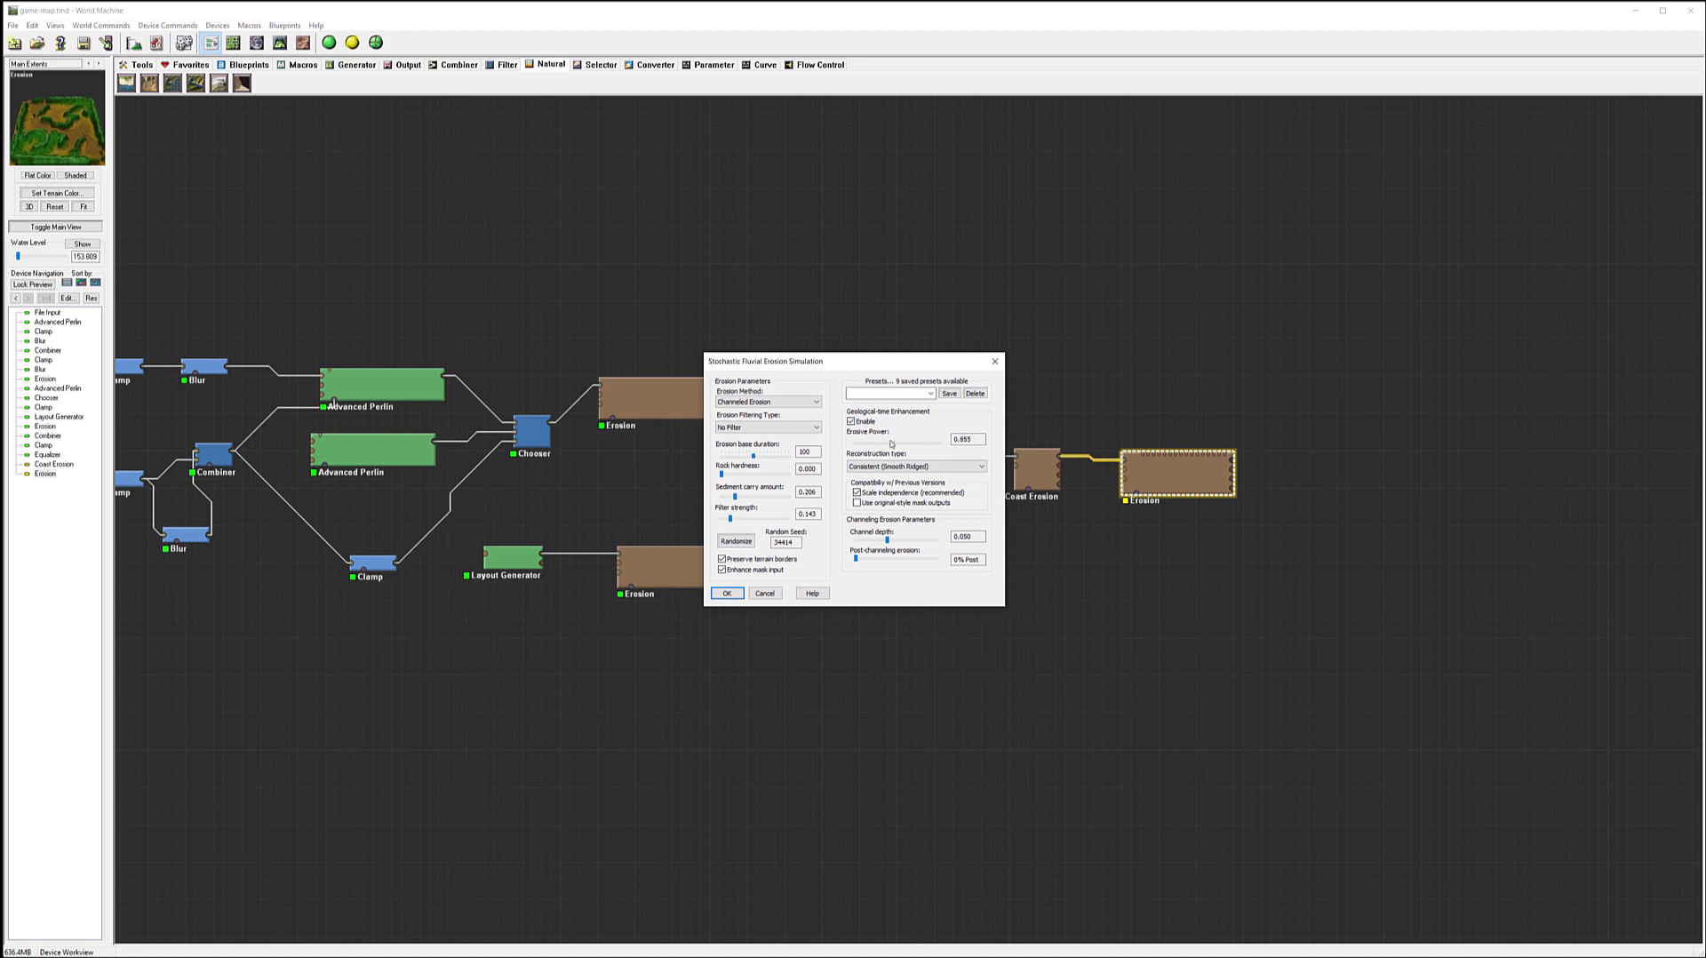
drag(886, 443, 887, 442)
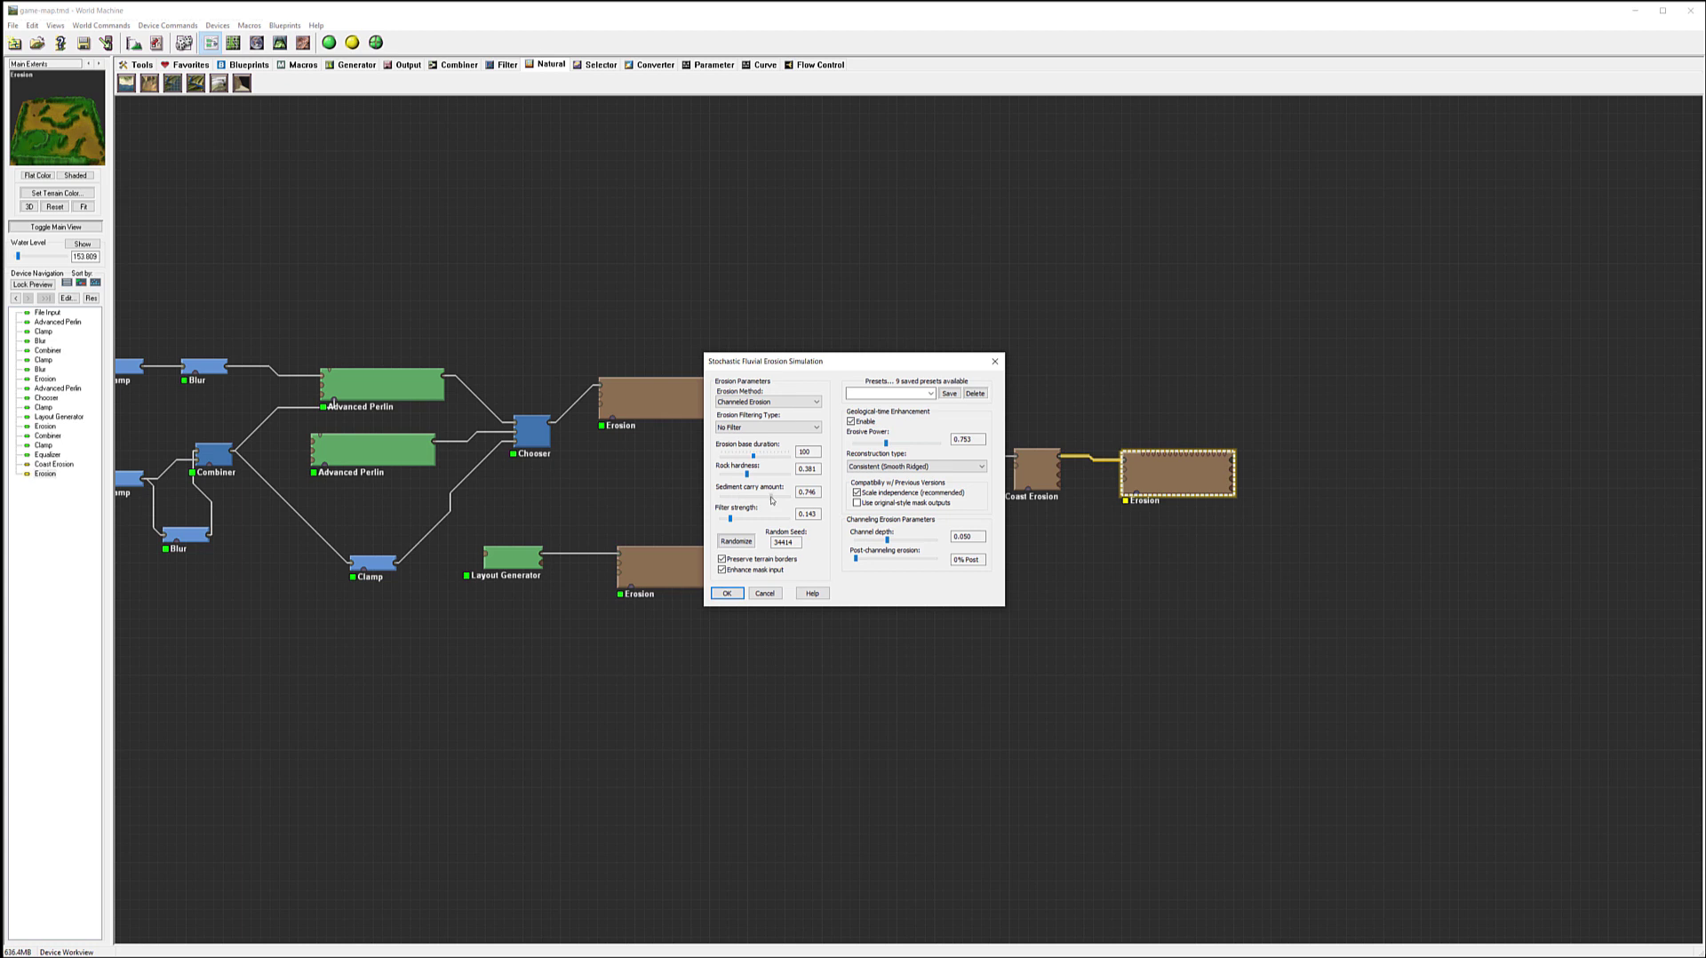
drag(734, 498, 744, 459)
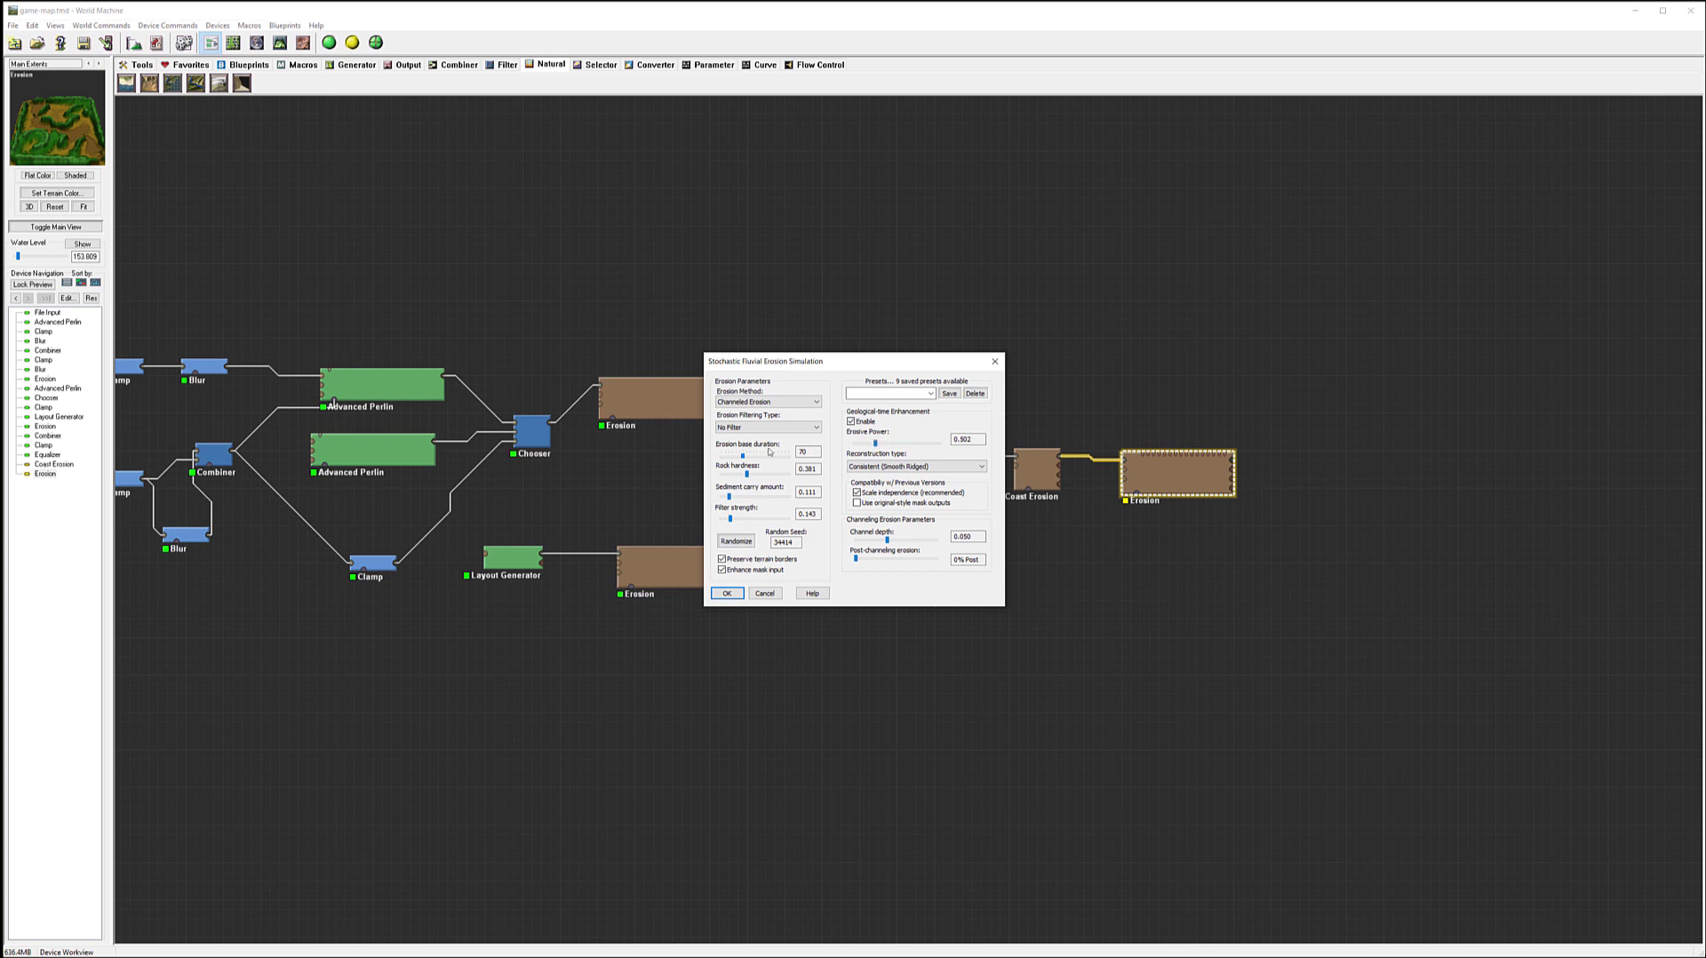
click(727, 593)
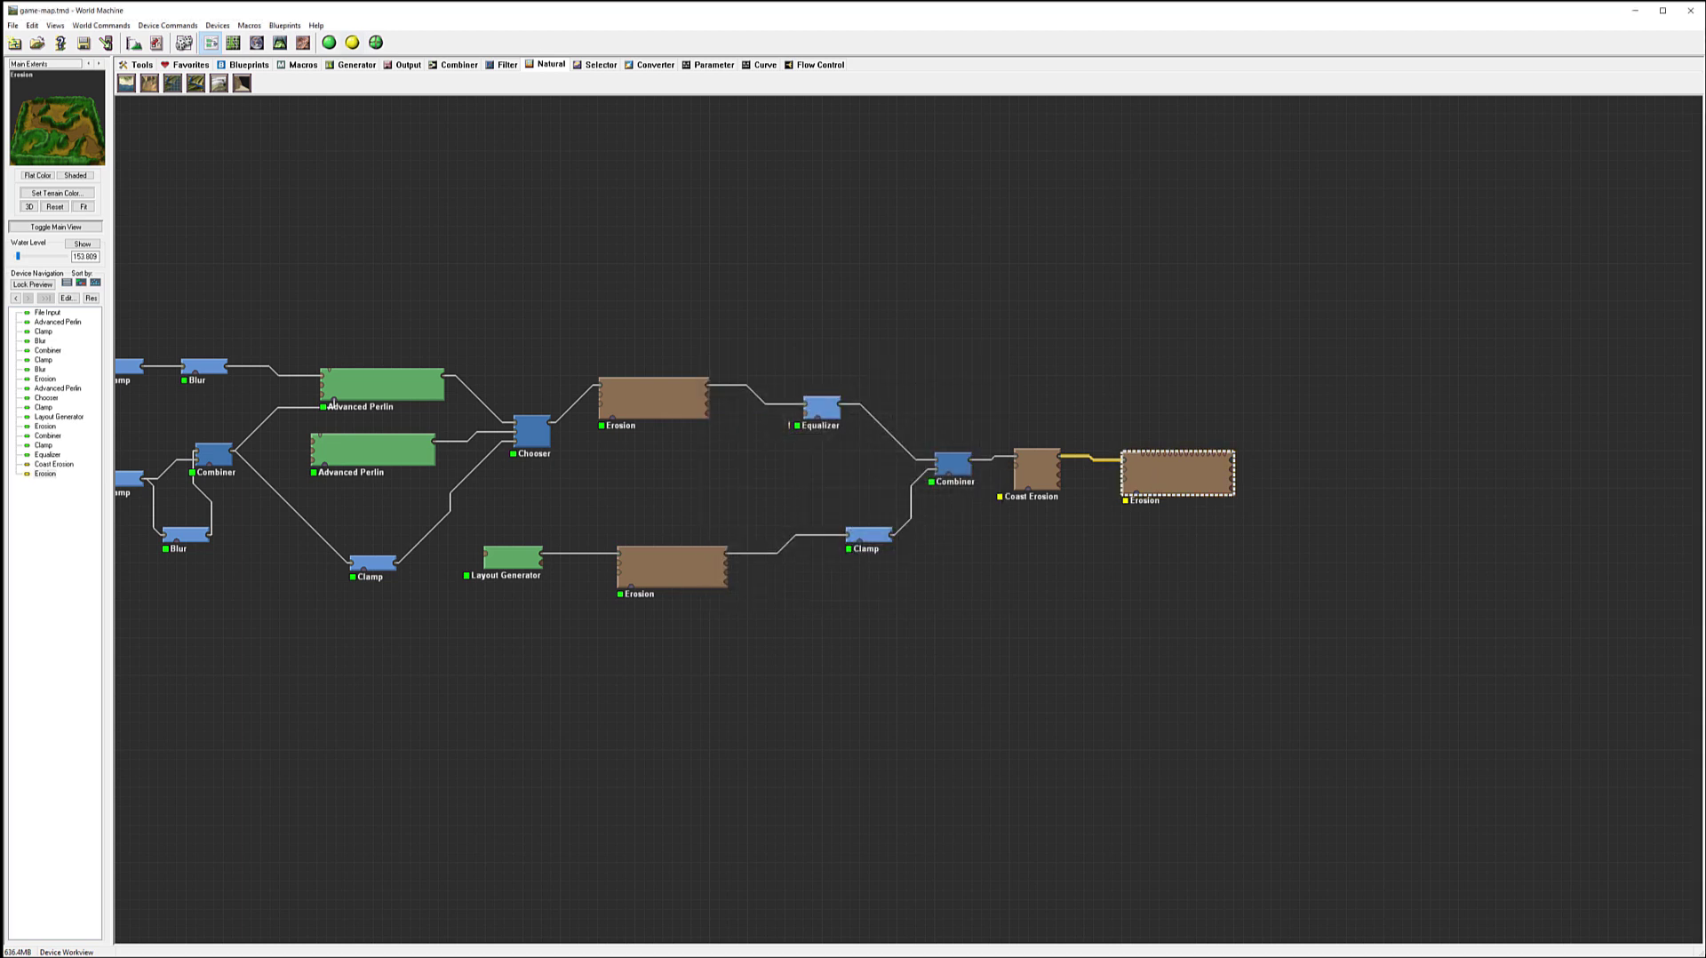
Step: Run a normal build of the terrain and inspect the final Erosion output close up in the 3D view
click(280, 43)
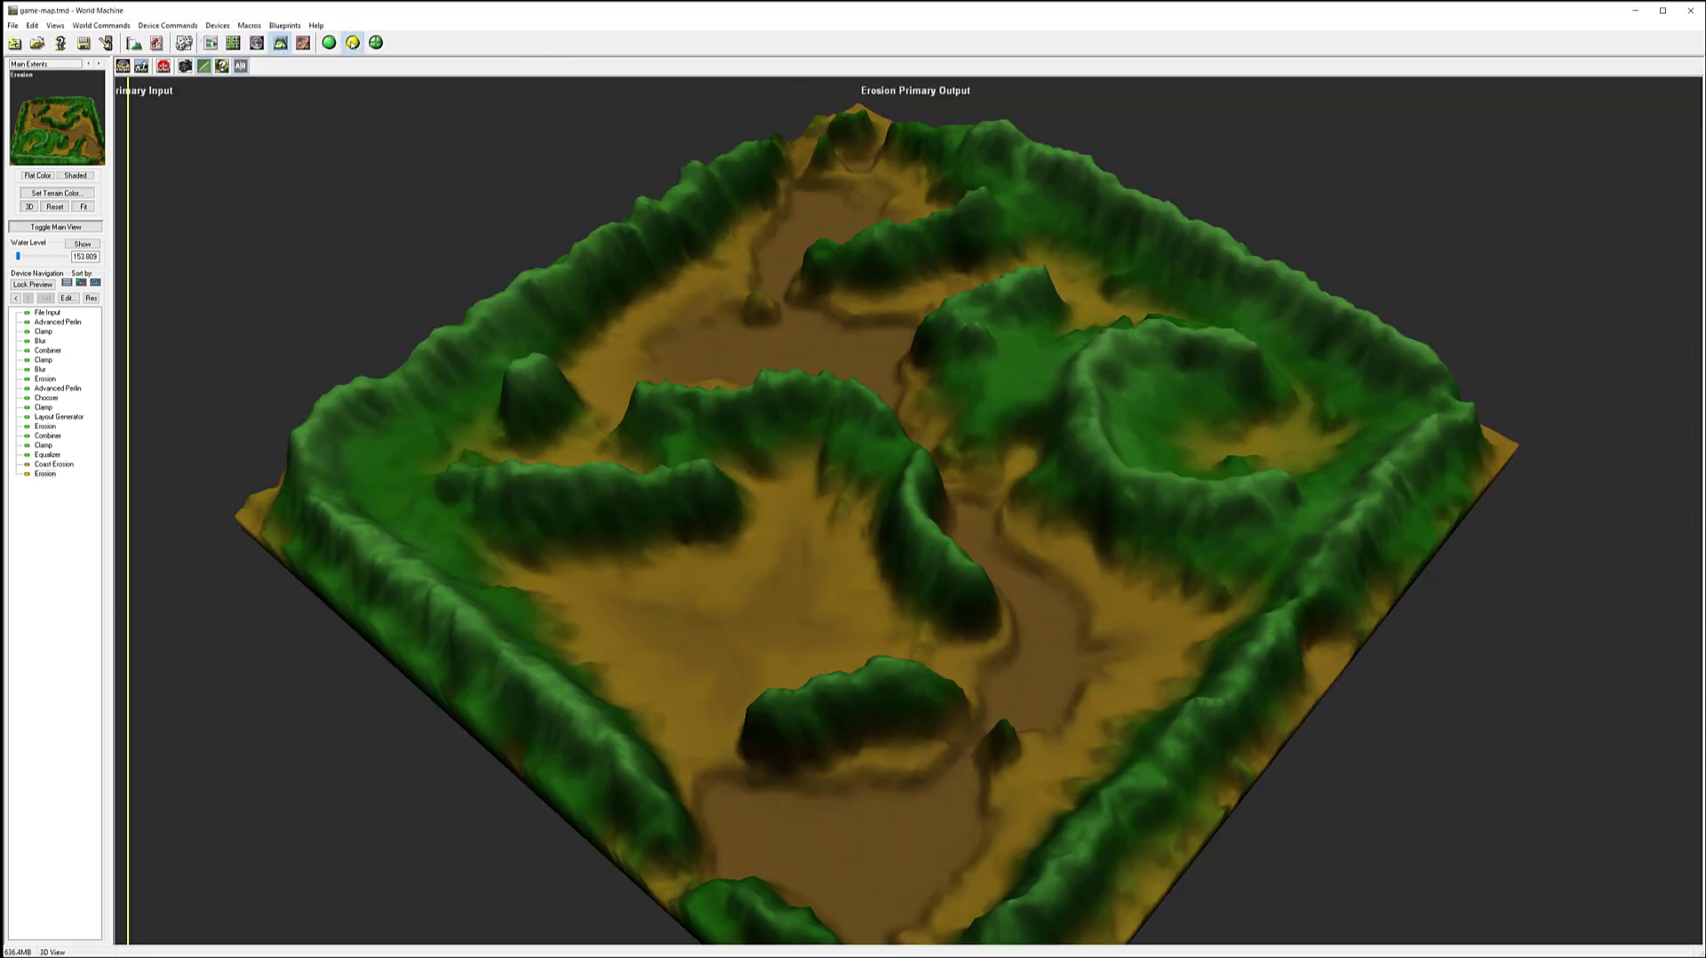
click(352, 42)
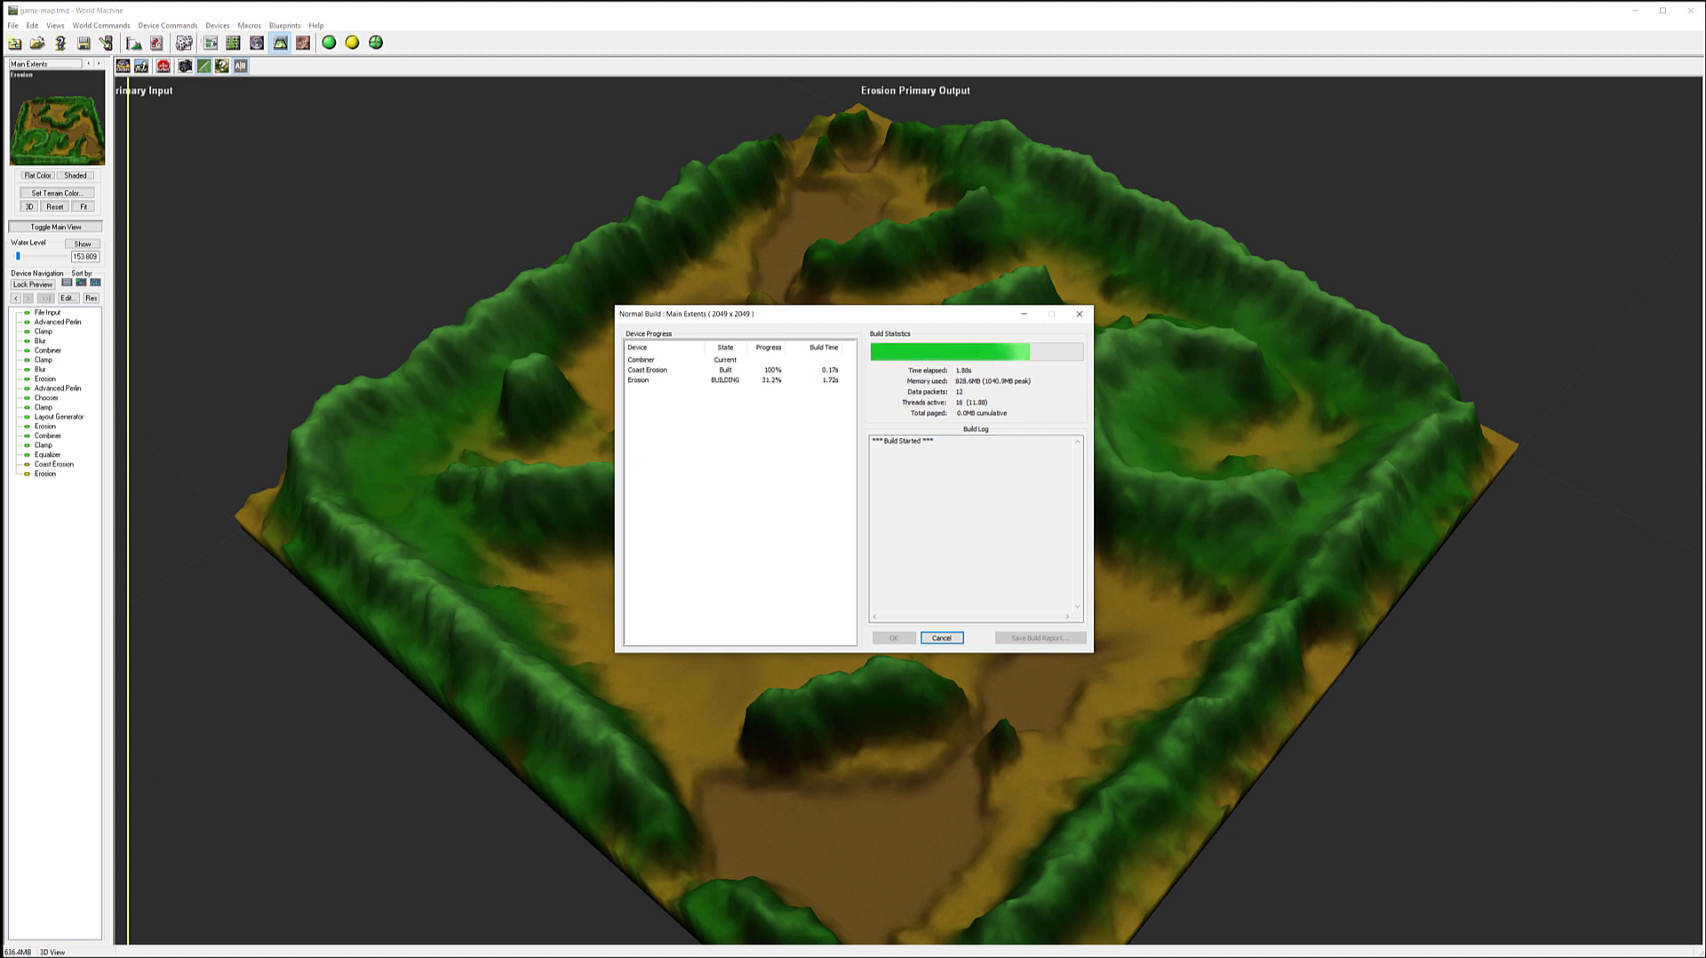
drag(1166, 560, 1131, 794)
drag(1112, 714, 967, 668)
scroll(967, 668, up, 5)
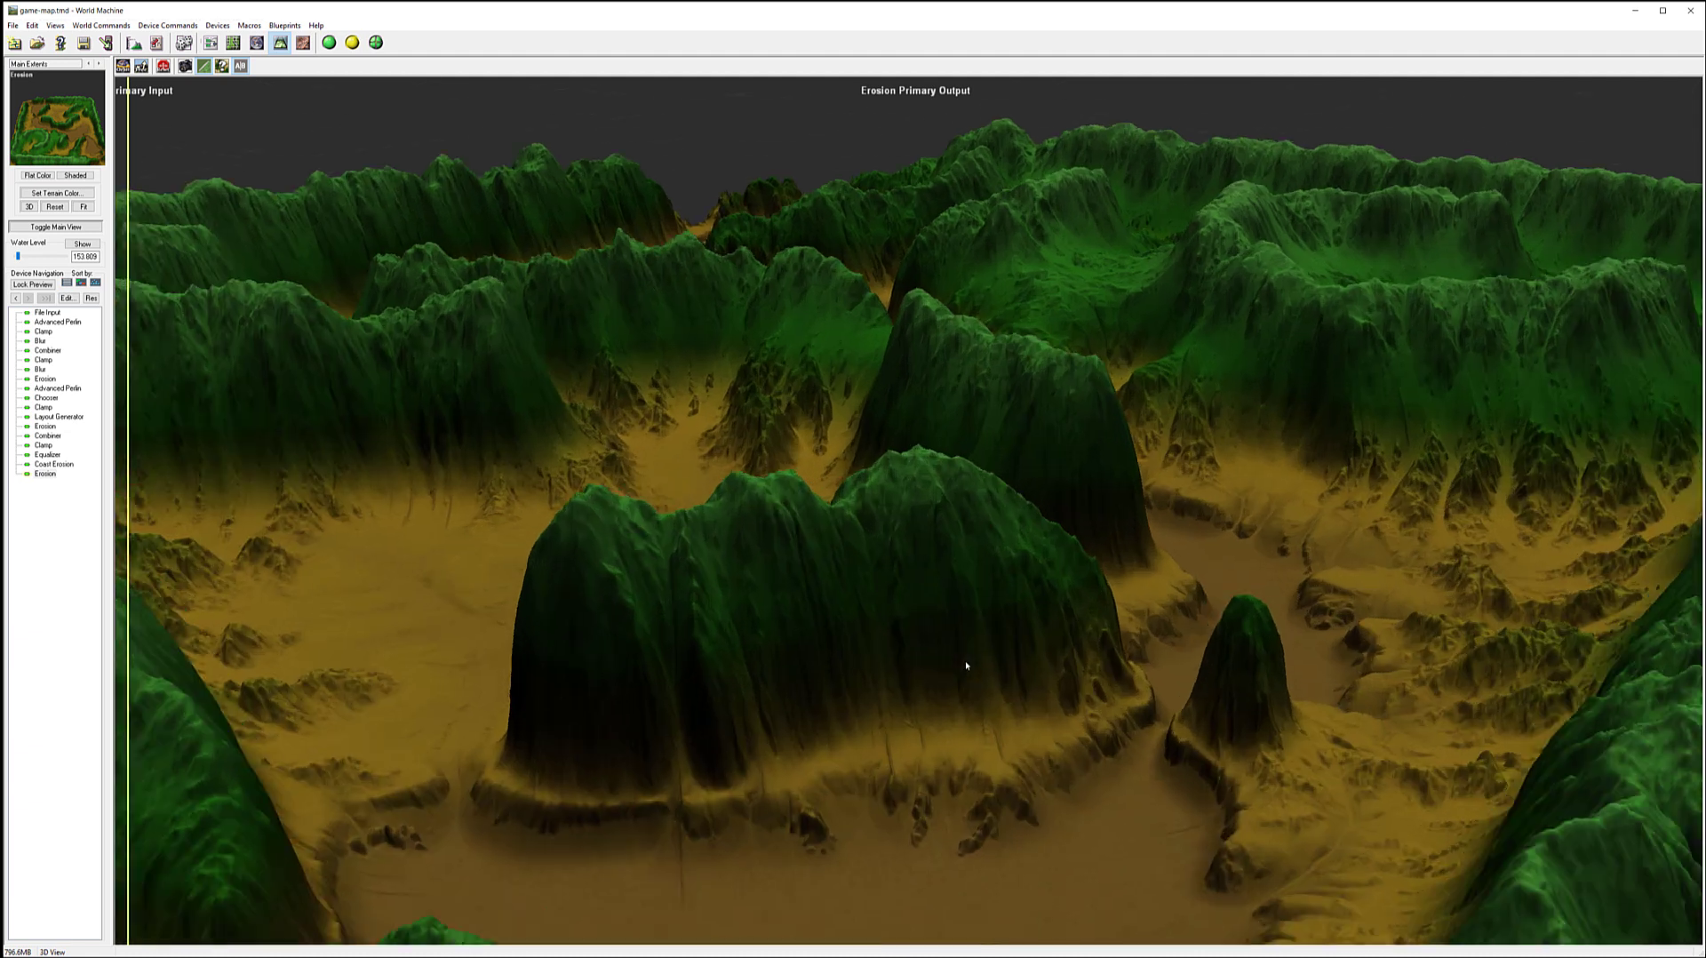
drag(1307, 769, 1392, 616)
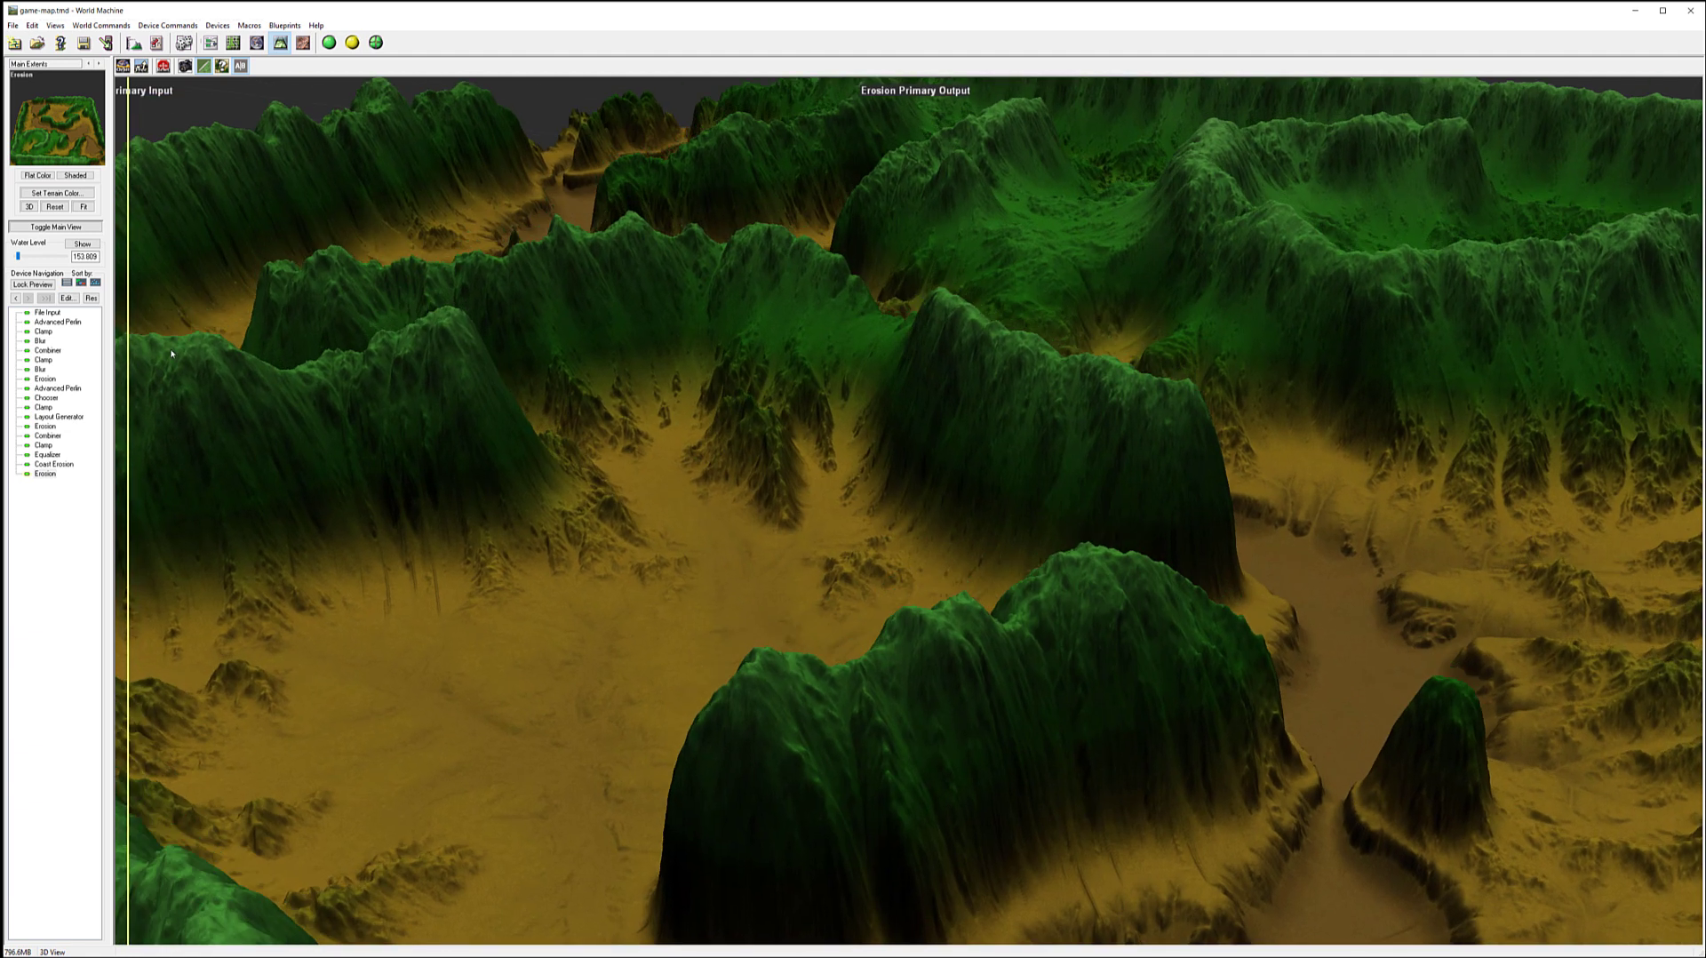
Step: Show the water and examine the narrow river passage between the central ridge and the crater hills
click(81, 244)
drag(862, 471, 905, 591)
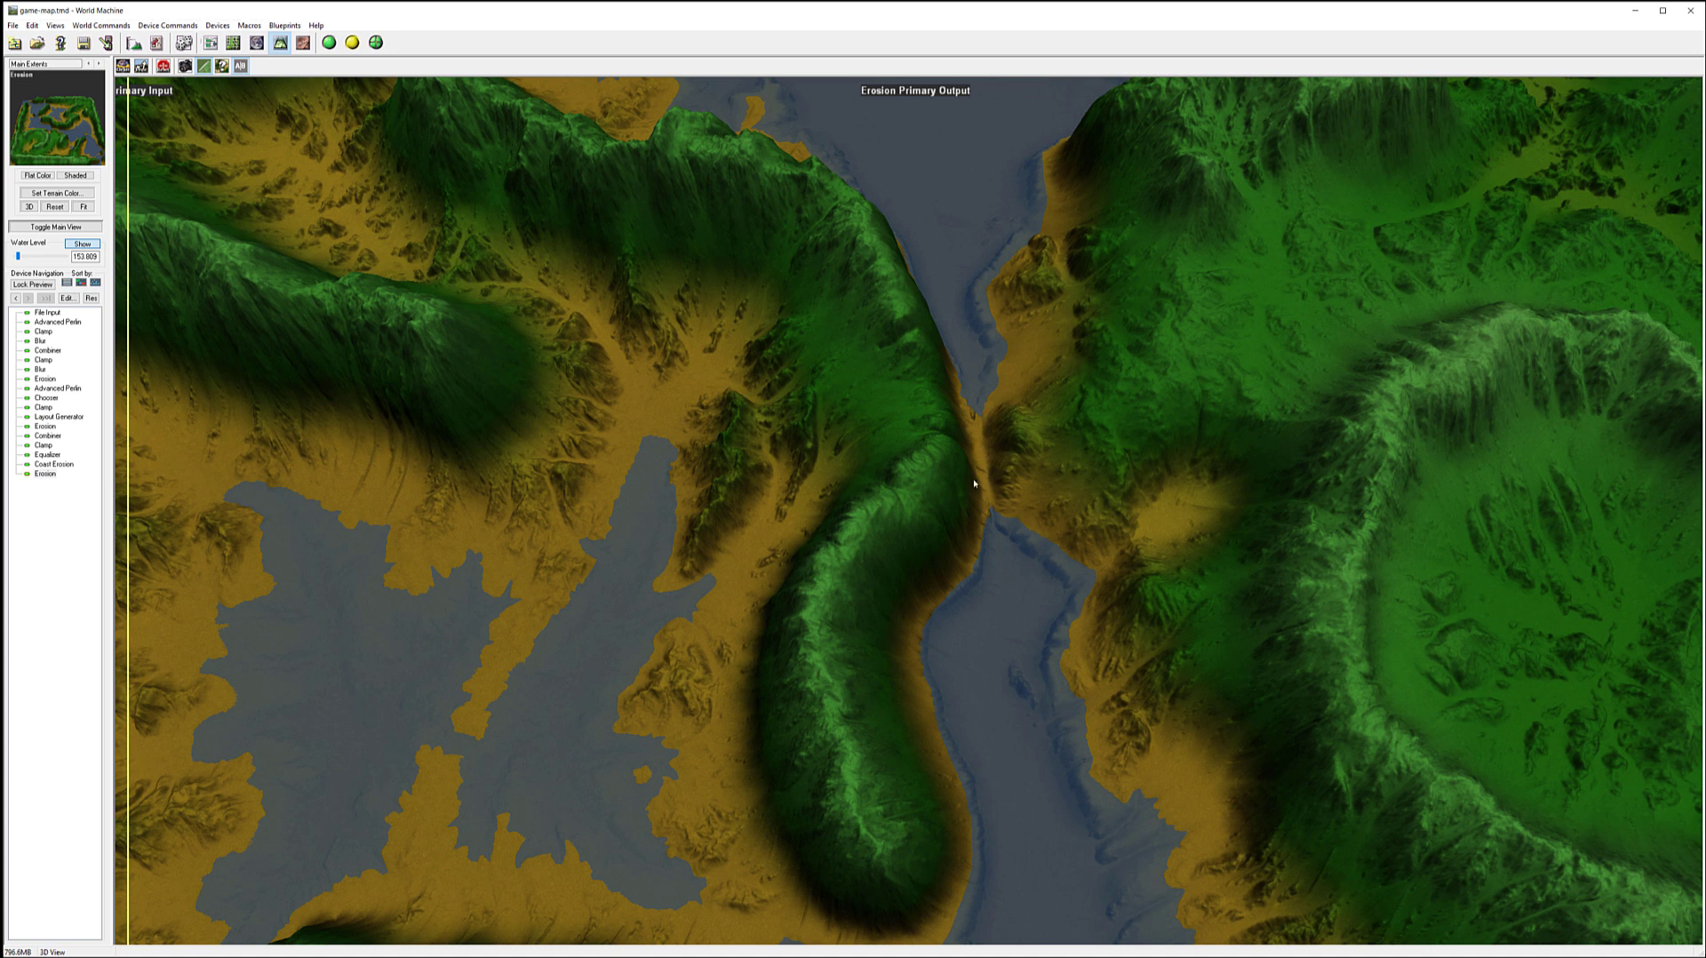
drag(1093, 443, 756, 420)
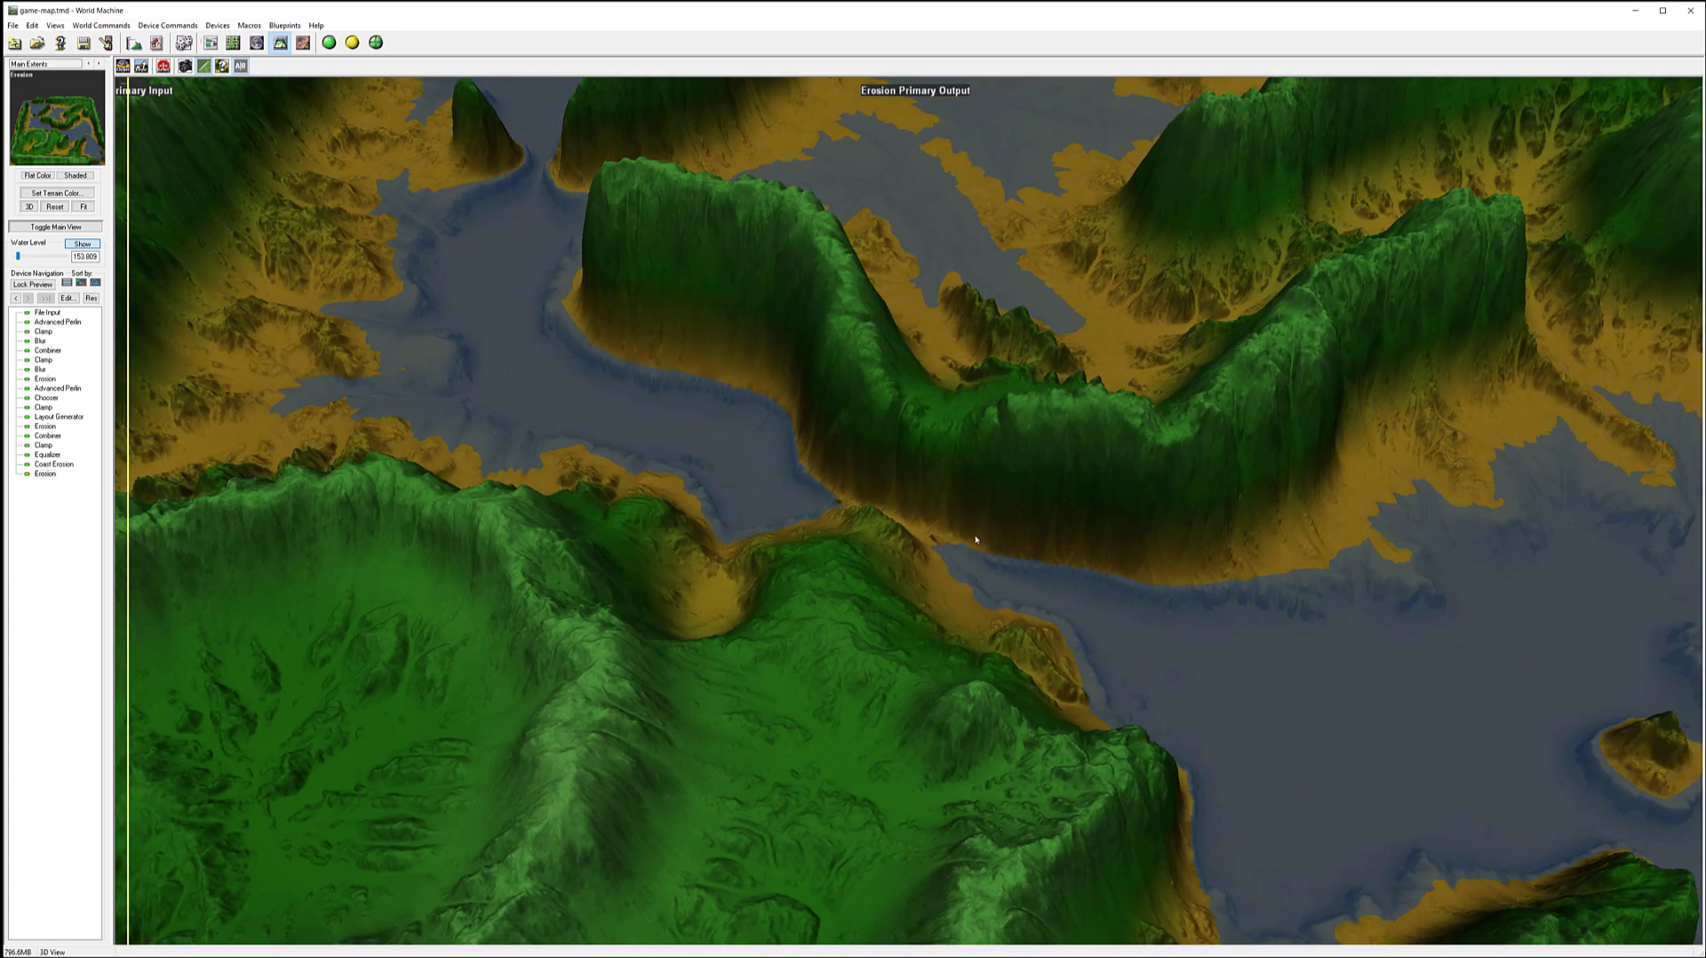
drag(925, 572, 923, 600)
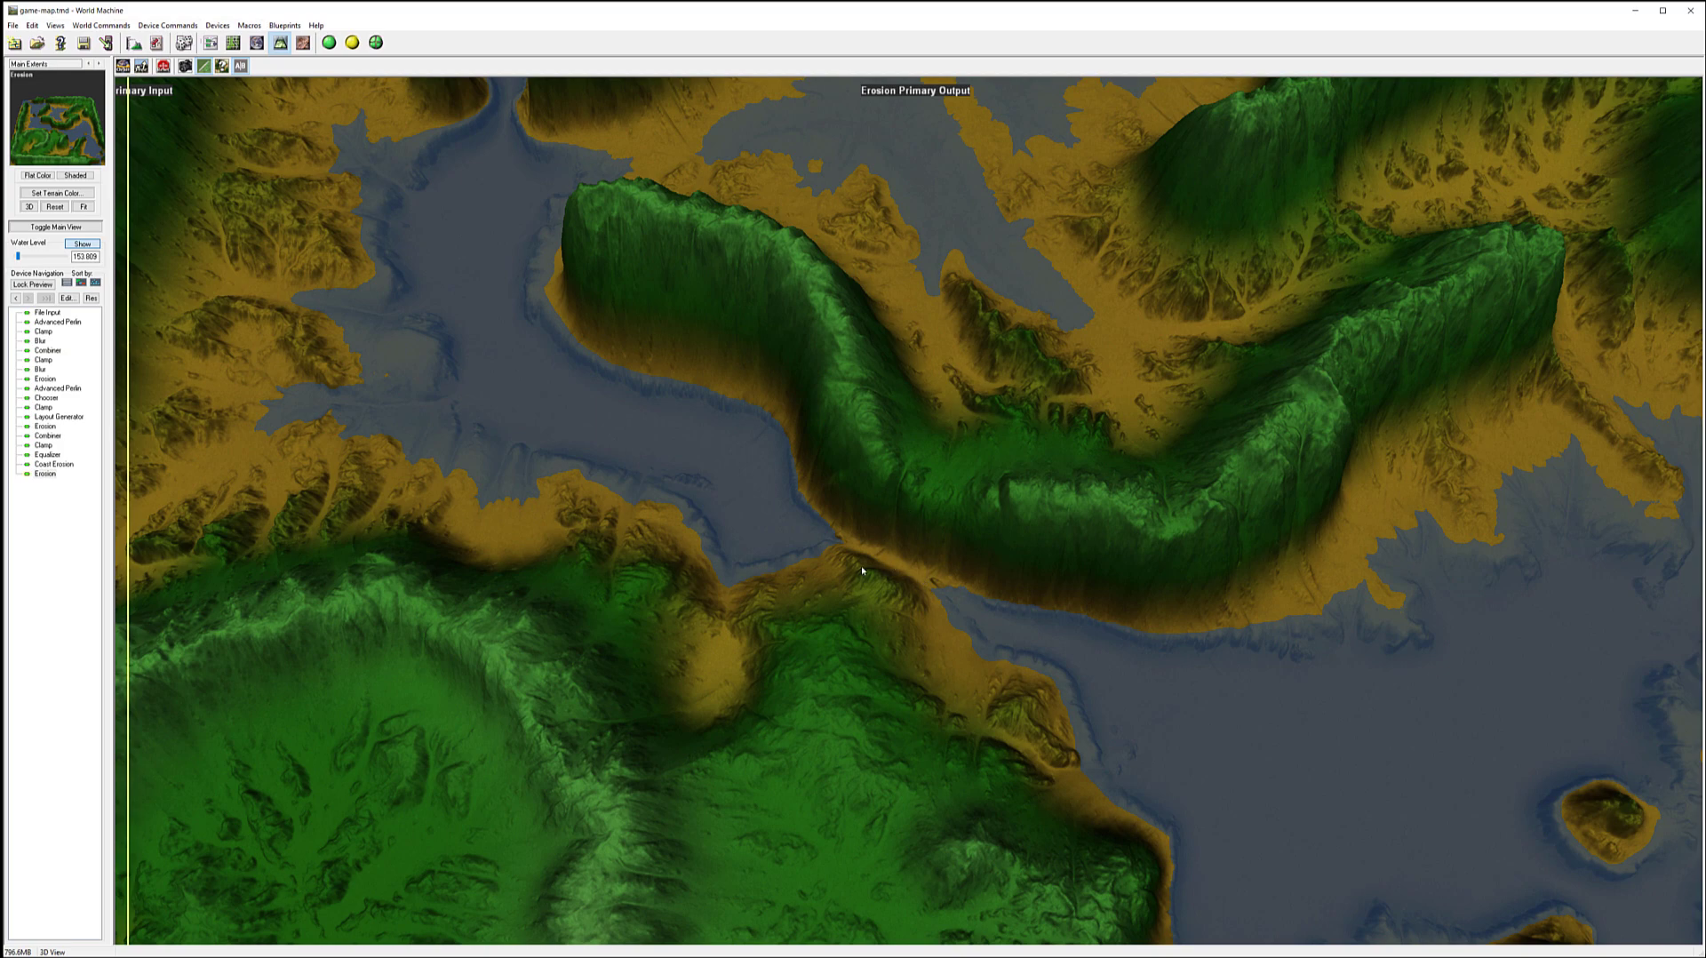
drag(773, 530, 981, 546)
Step: Examine the flooded terrain from several distances and angles, including the steep slopes and the shoreline around the small island
scroll(981, 543, down, 5)
drag(1308, 571, 1362, 536)
scroll(1182, 509, up, 3)
drag(1184, 514, 1435, 438)
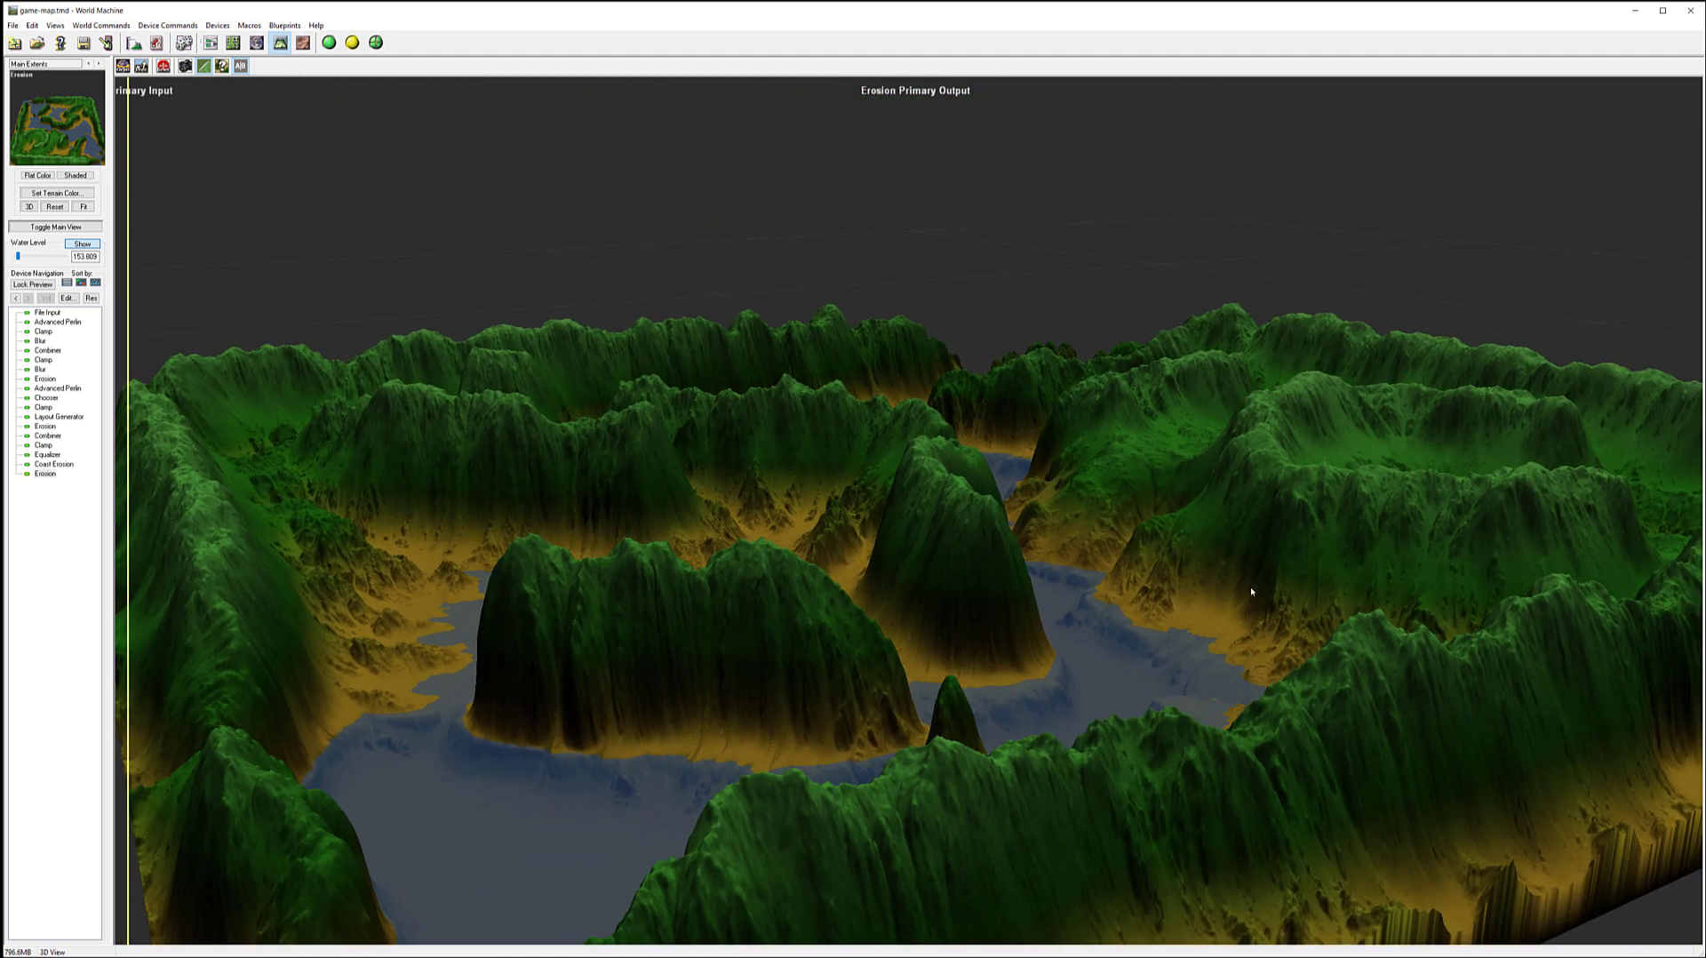
scroll(1211, 610, up, 5)
scroll(1175, 636, up, 3)
scroll(1150, 639, down, 5)
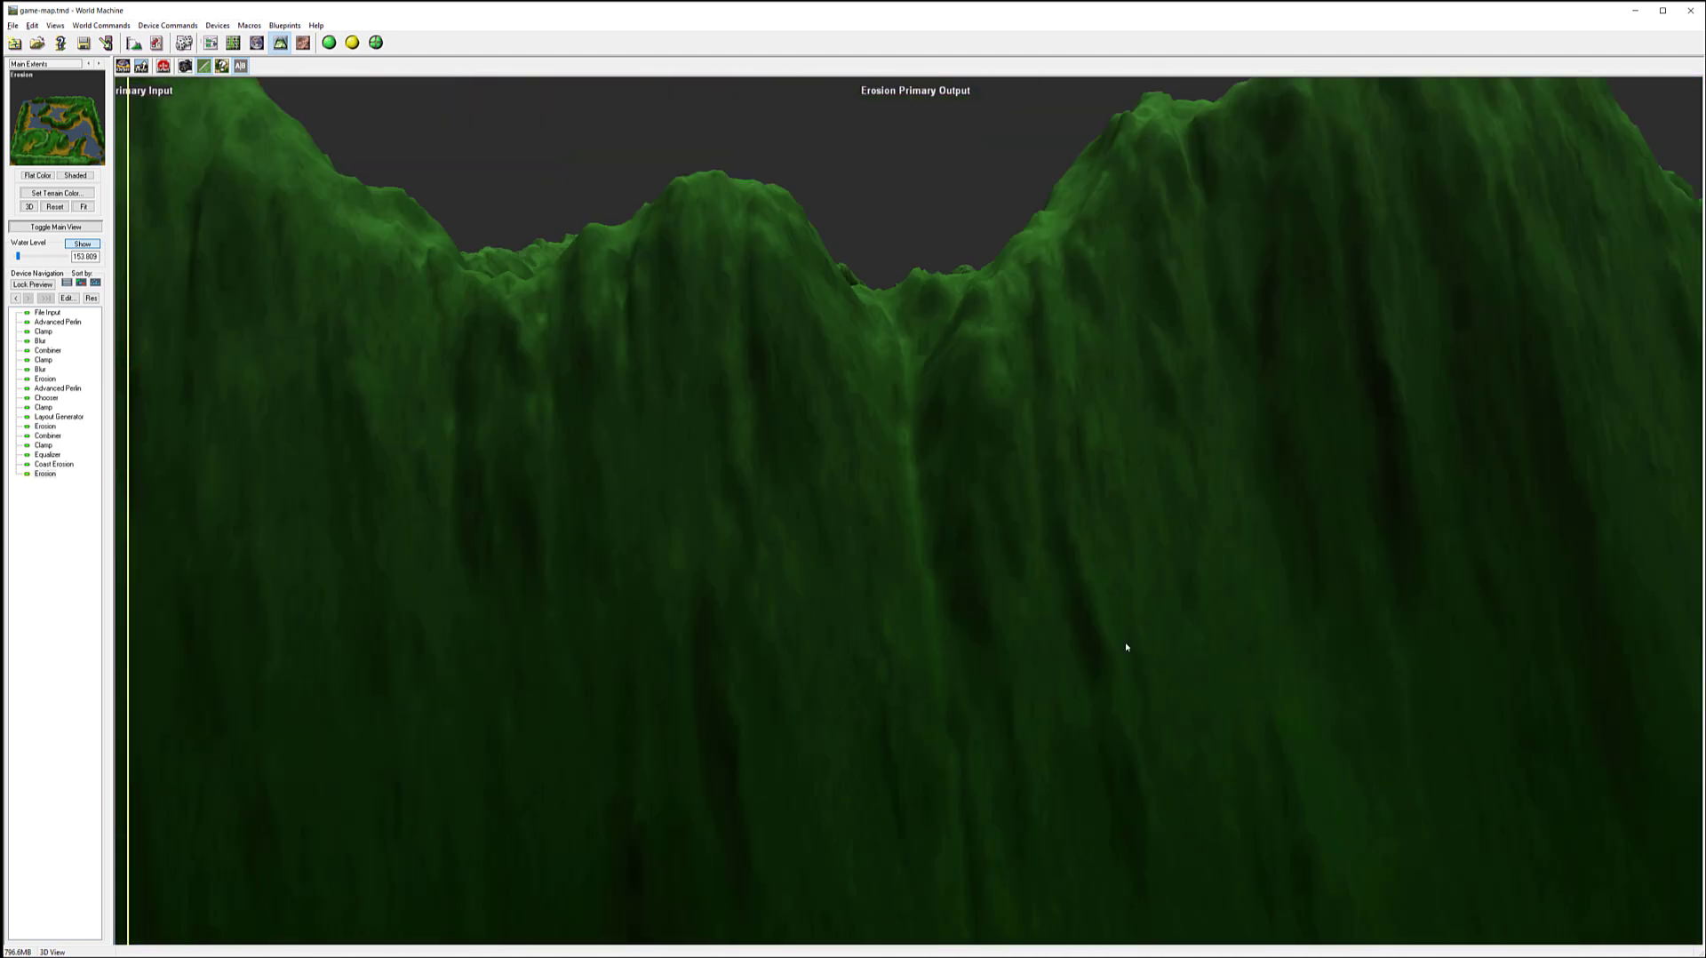
scroll(1217, 658, up, 3)
scroll(1217, 658, down, 5)
drag(1269, 665, 707, 724)
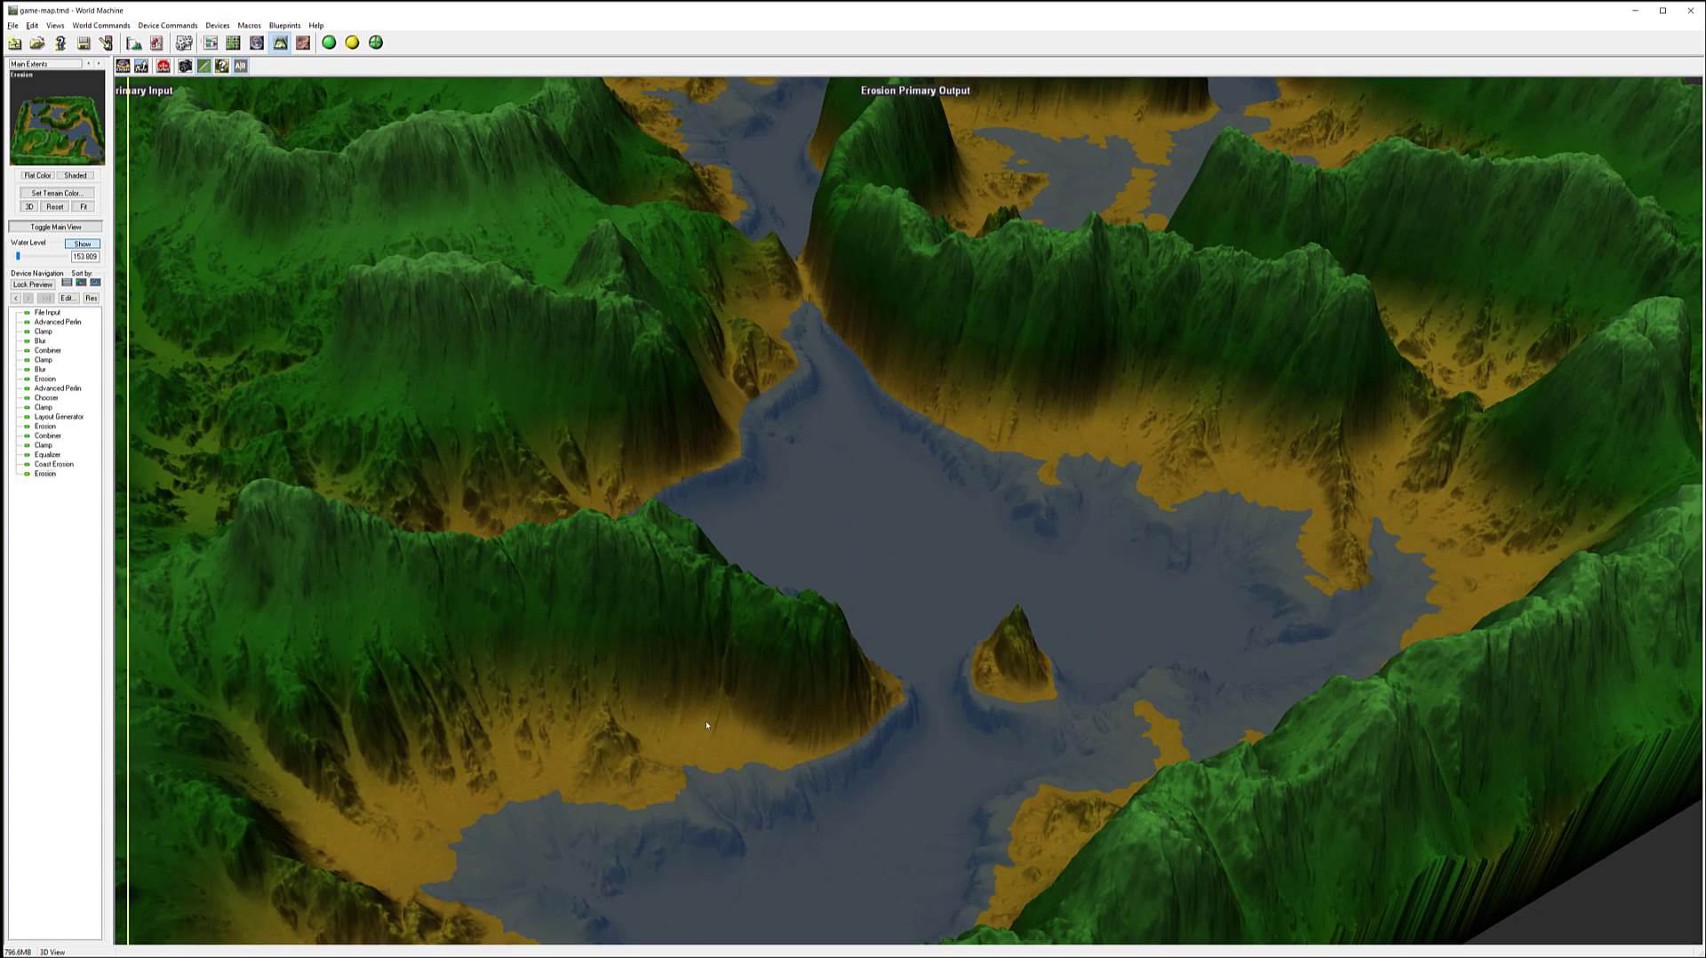
Step: Hide the water and inspect the dry riverbed, its eroded banks and the whole map from above
click(78, 244)
scroll(933, 512, up, 6)
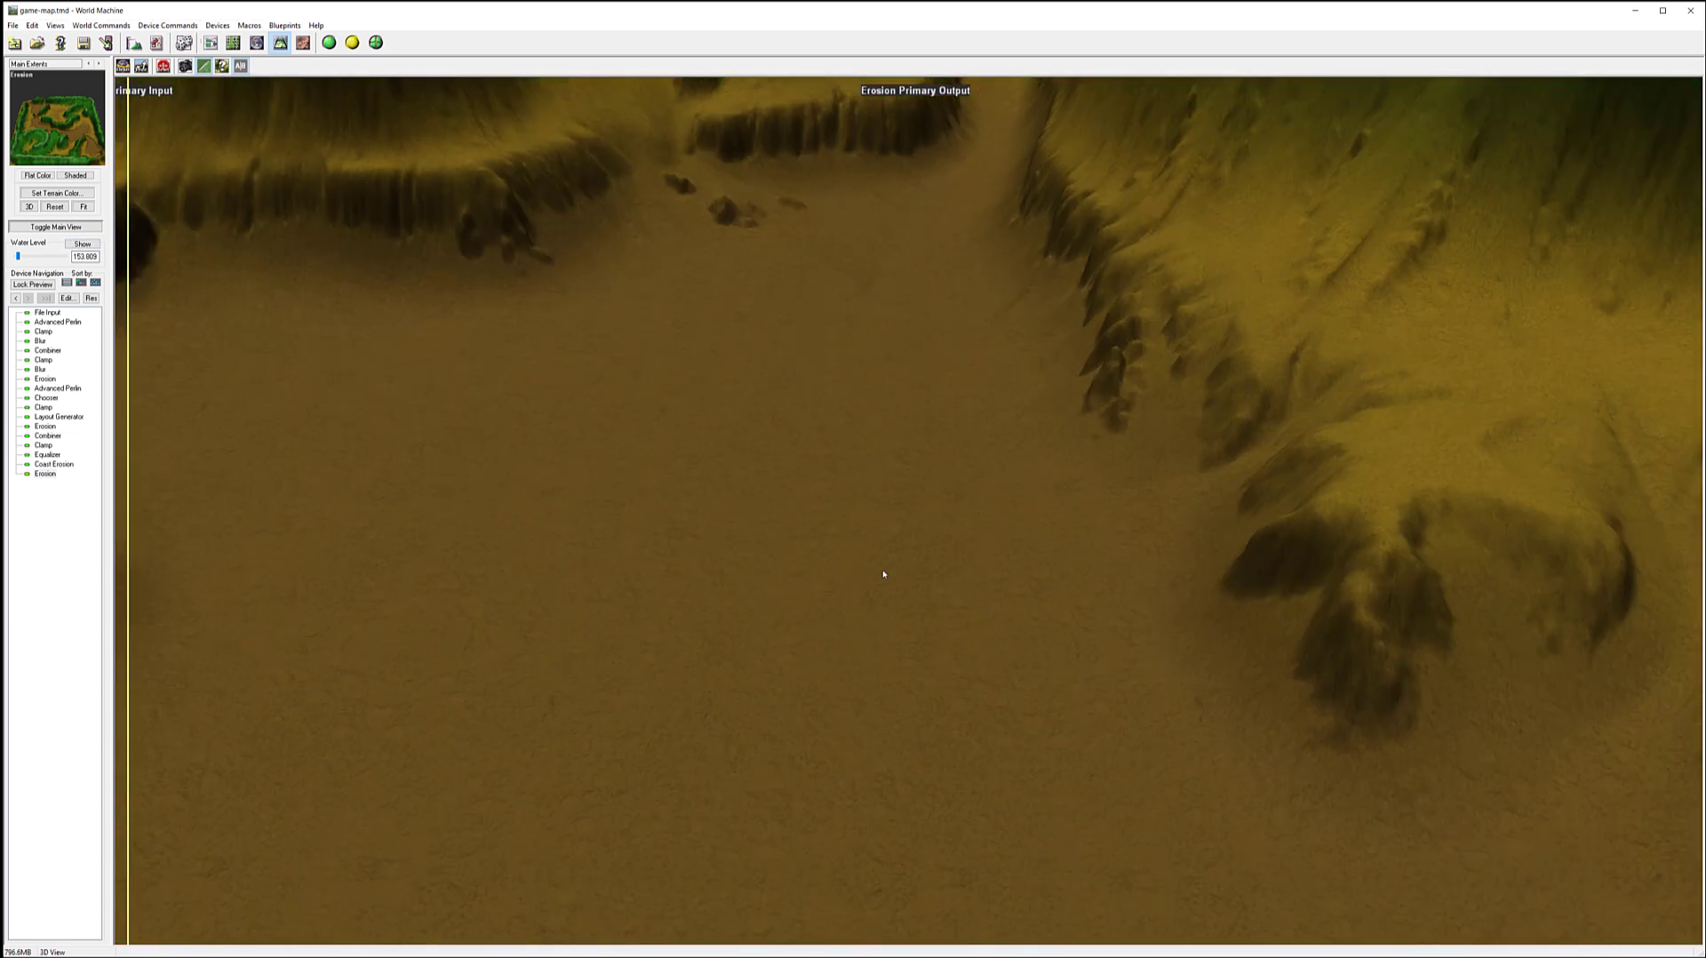
drag(883, 574, 777, 586)
scroll(777, 586, down, 3)
drag(1214, 428, 993, 401)
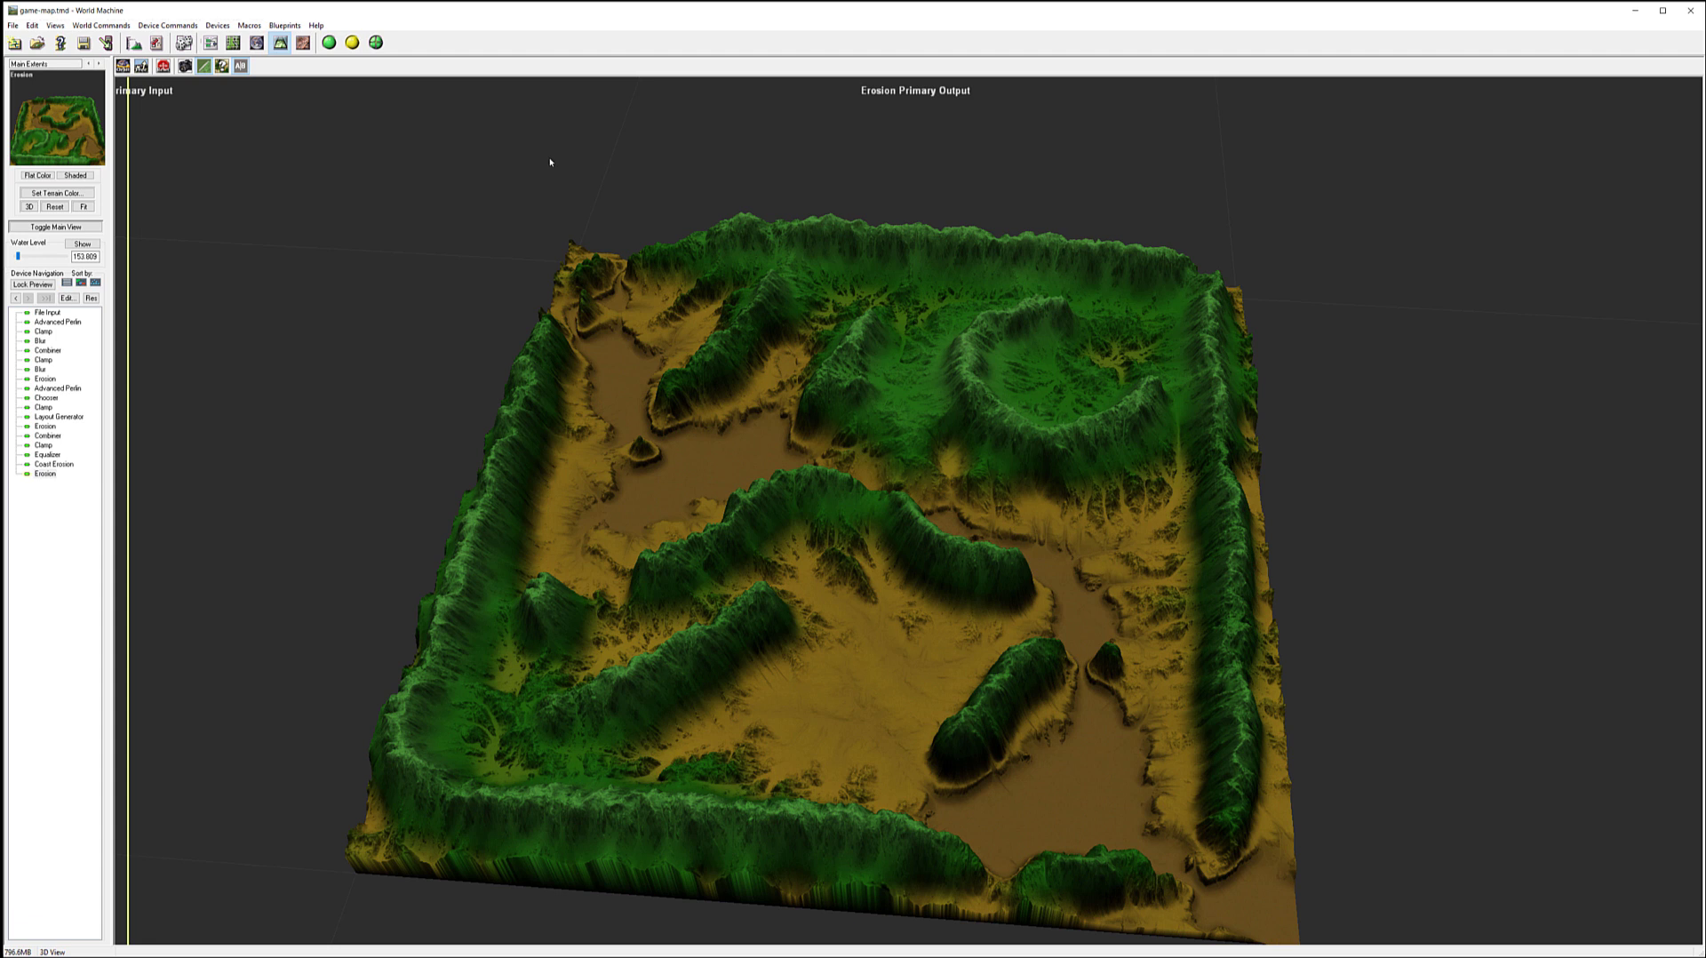
Step: Review the river's layout path and preview the main devices' outputs through the network, from the File Input to the final Erosion
click(233, 43)
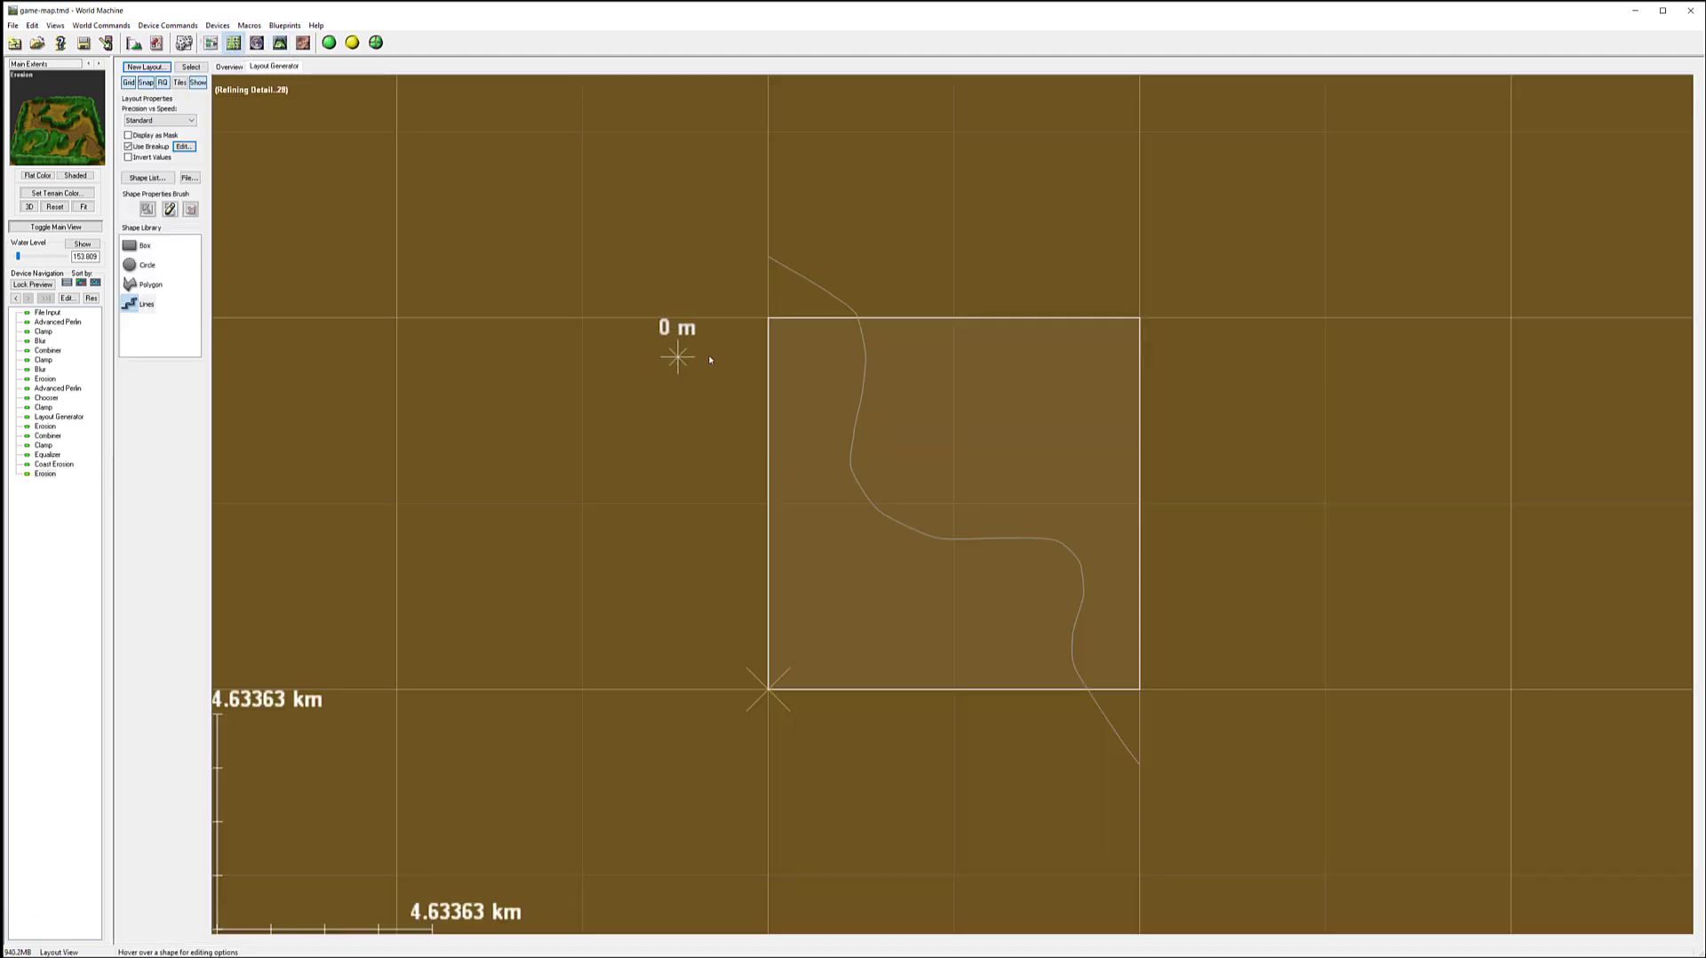
scroll(1053, 475, down, 5)
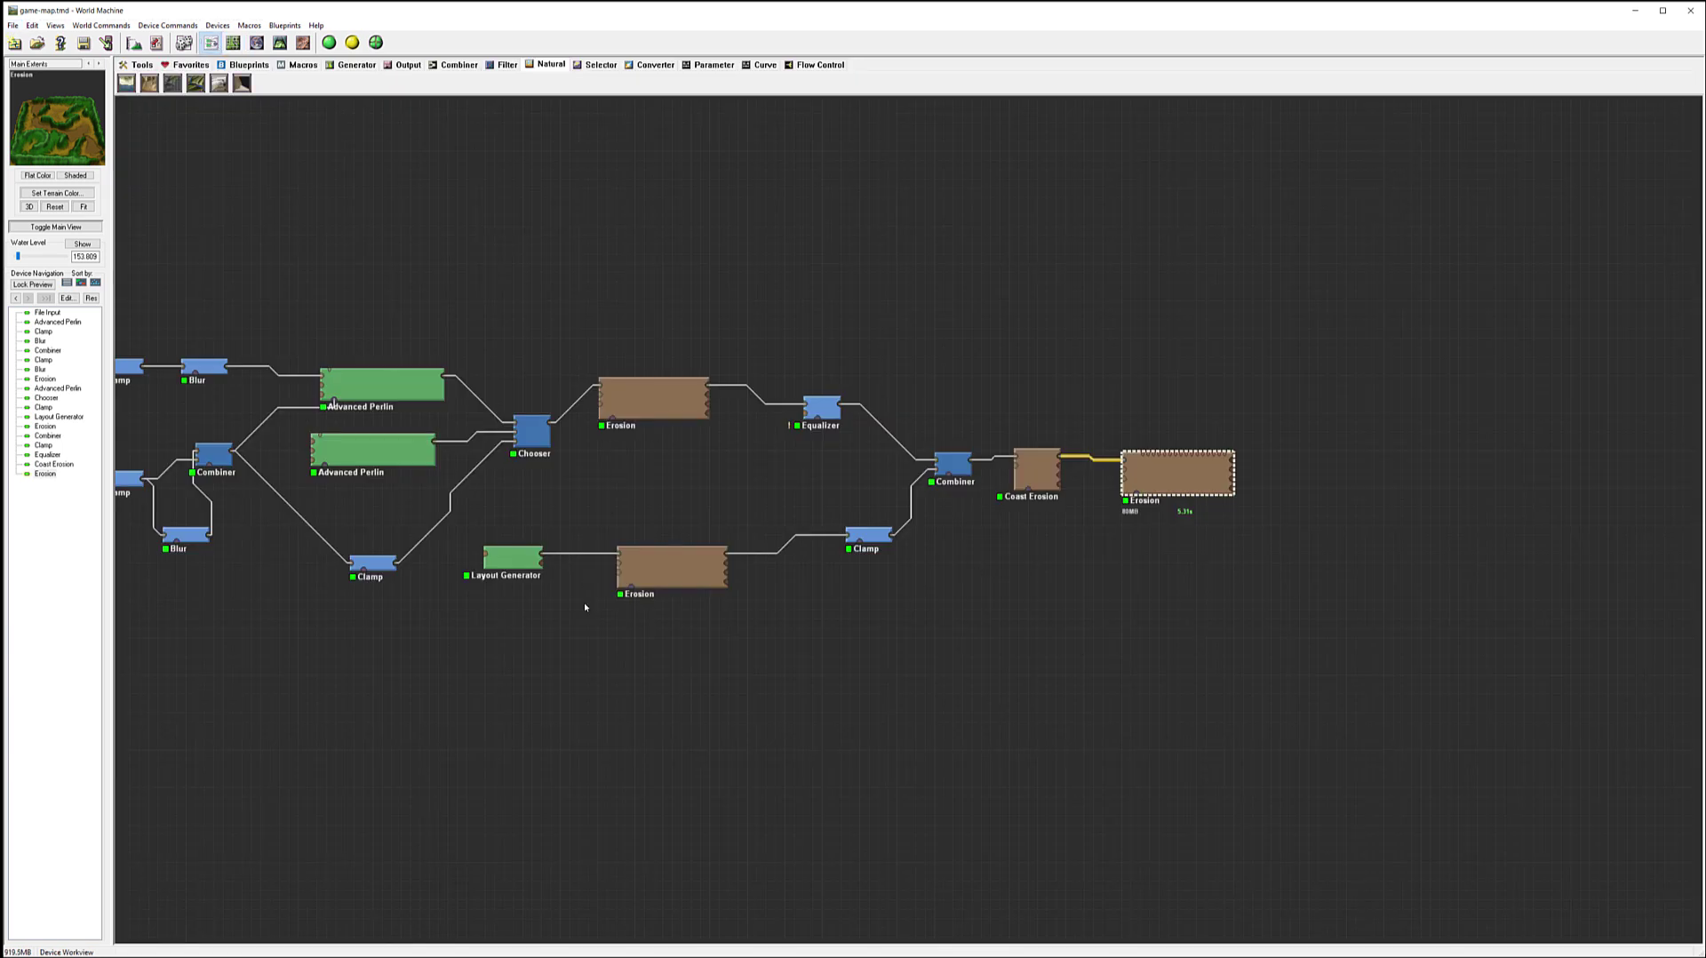
right_drag(545, 616, 746, 657)
click(265, 455)
click(616, 431)
click(663, 472)
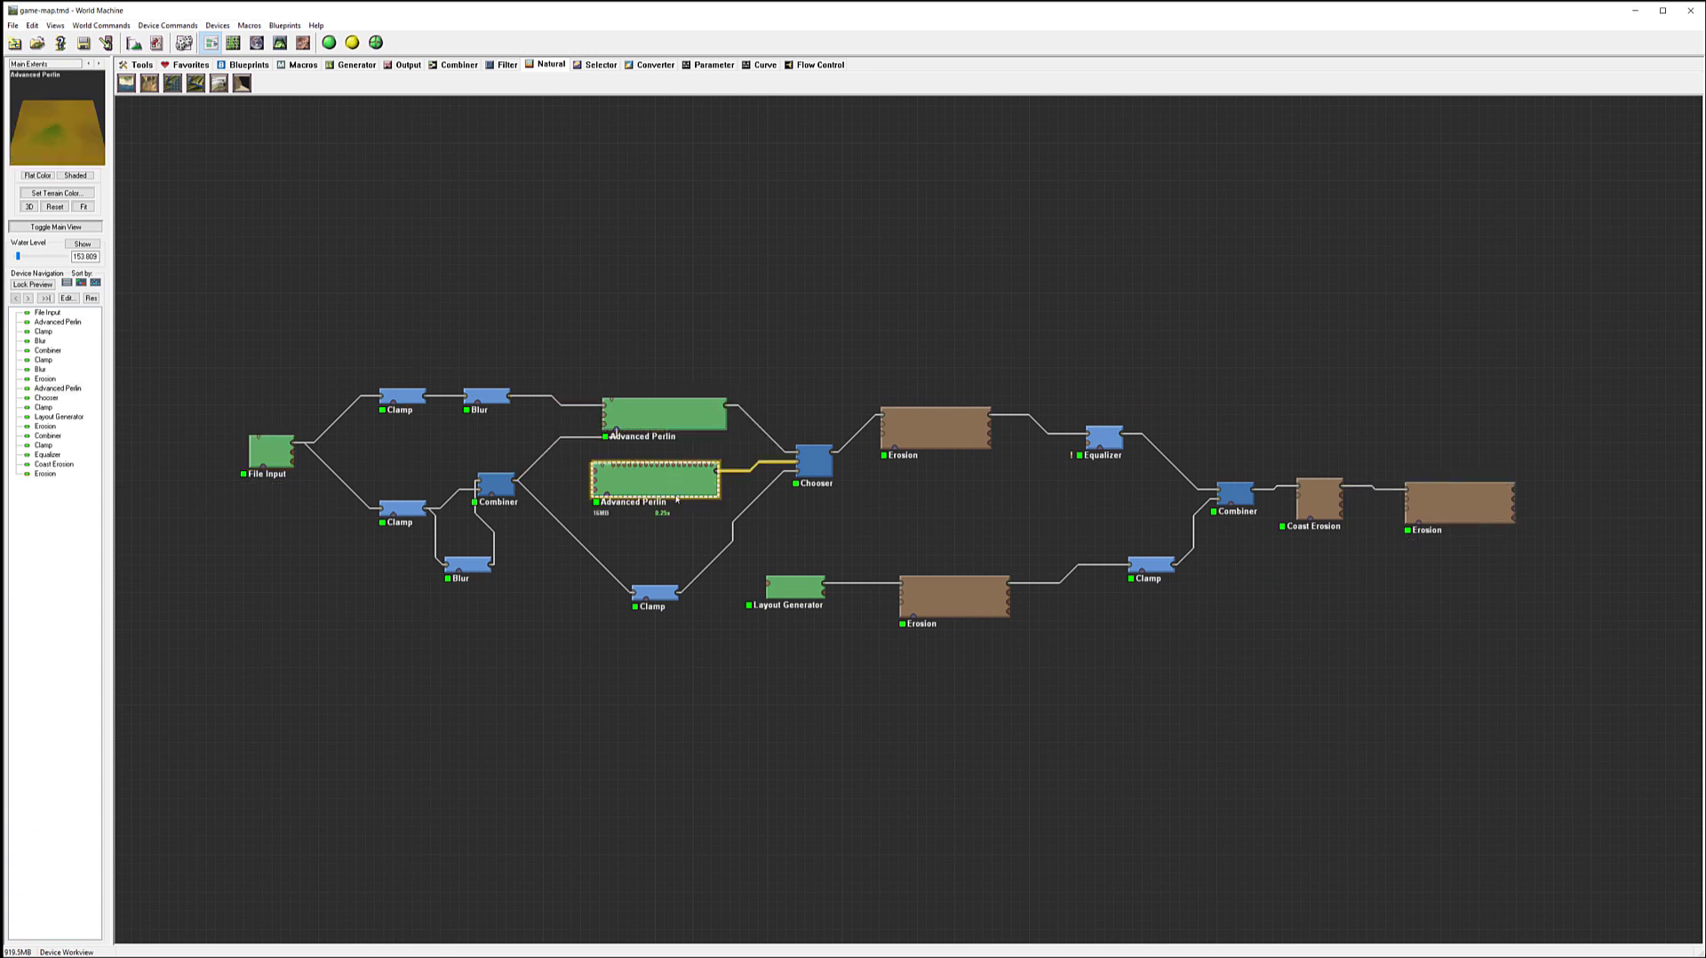
click(907, 430)
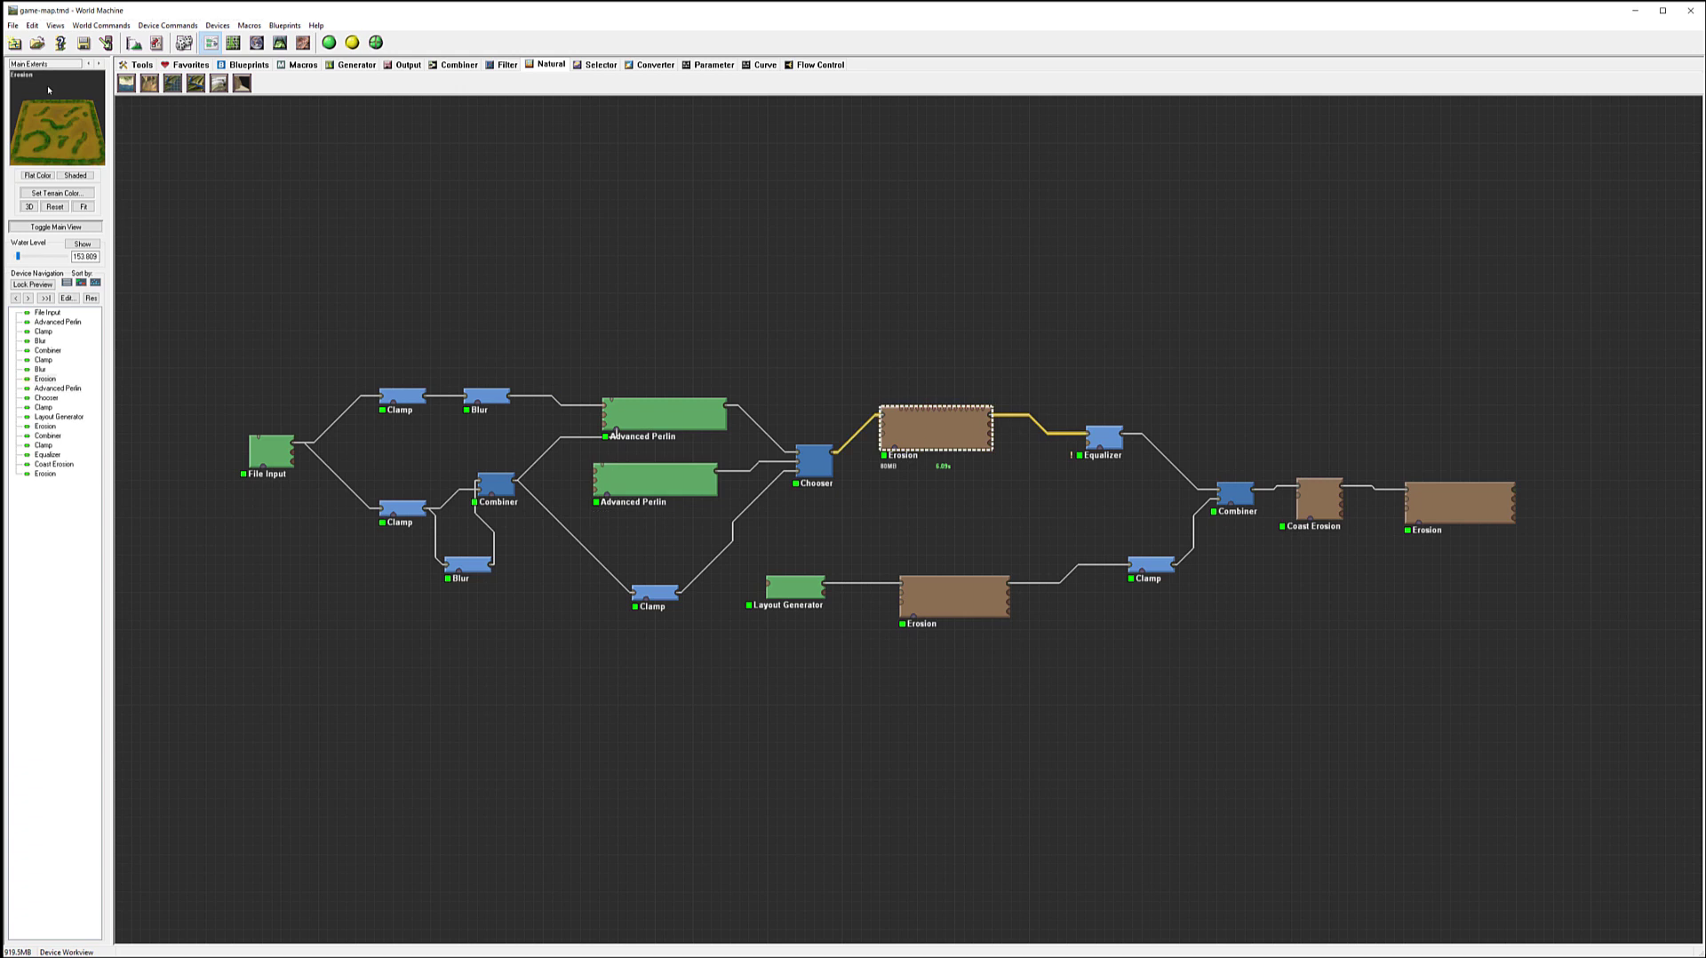
click(951, 595)
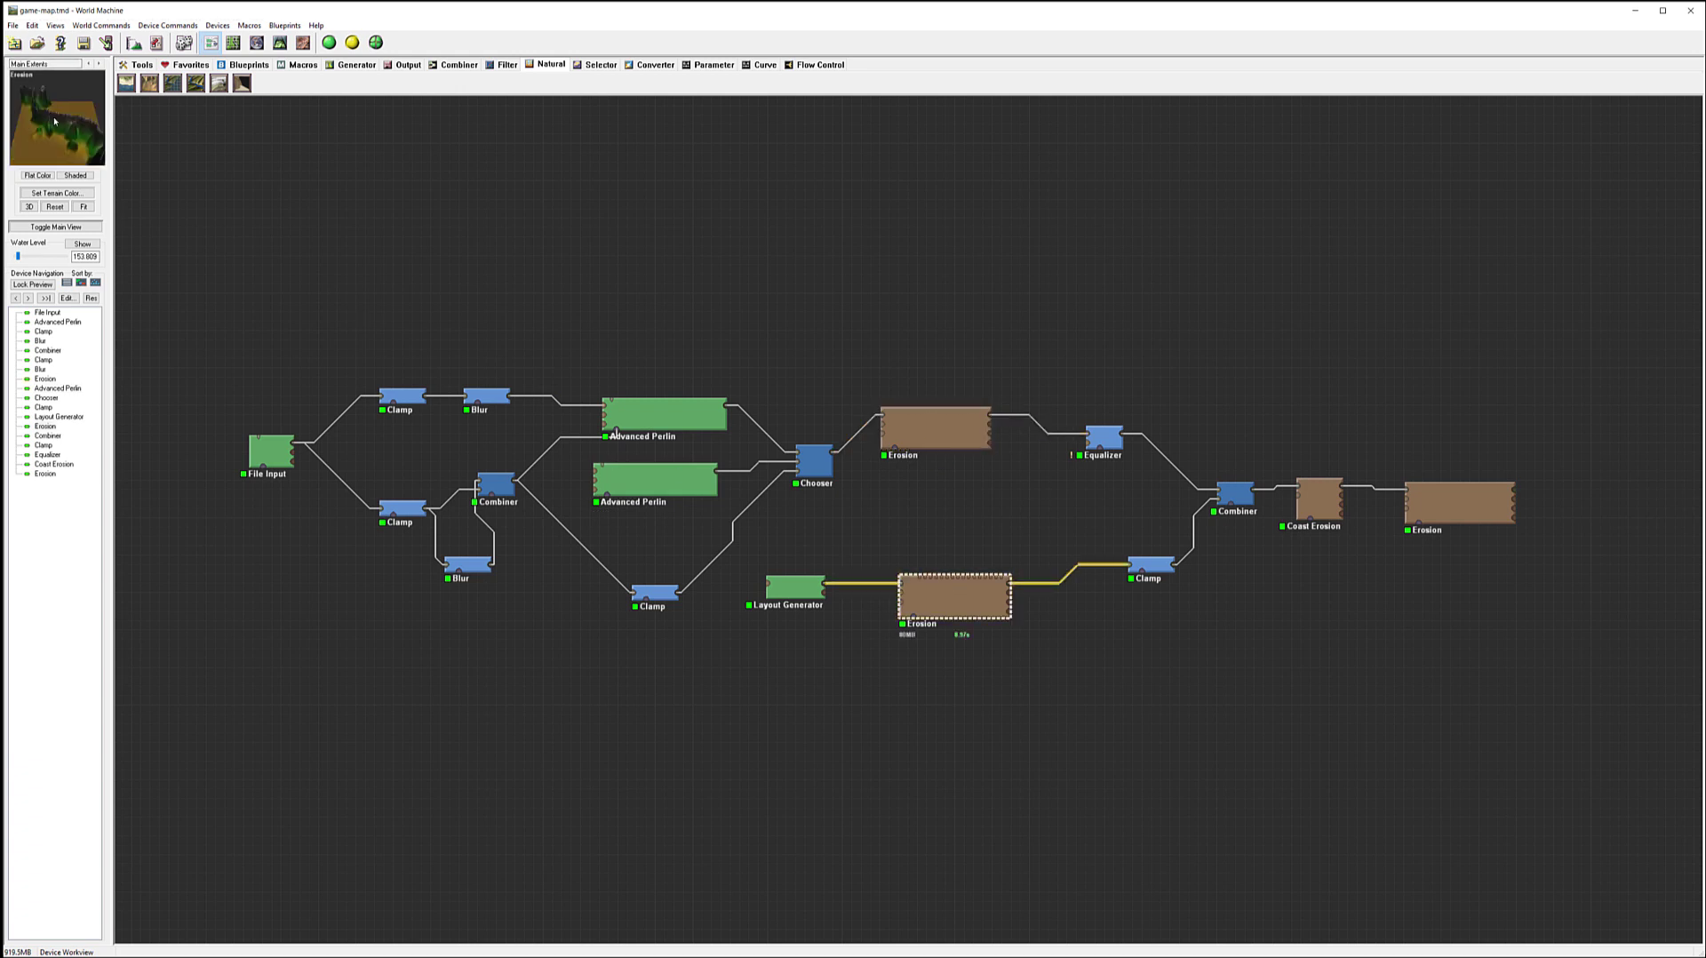
right_drag(1243, 613, 819, 607)
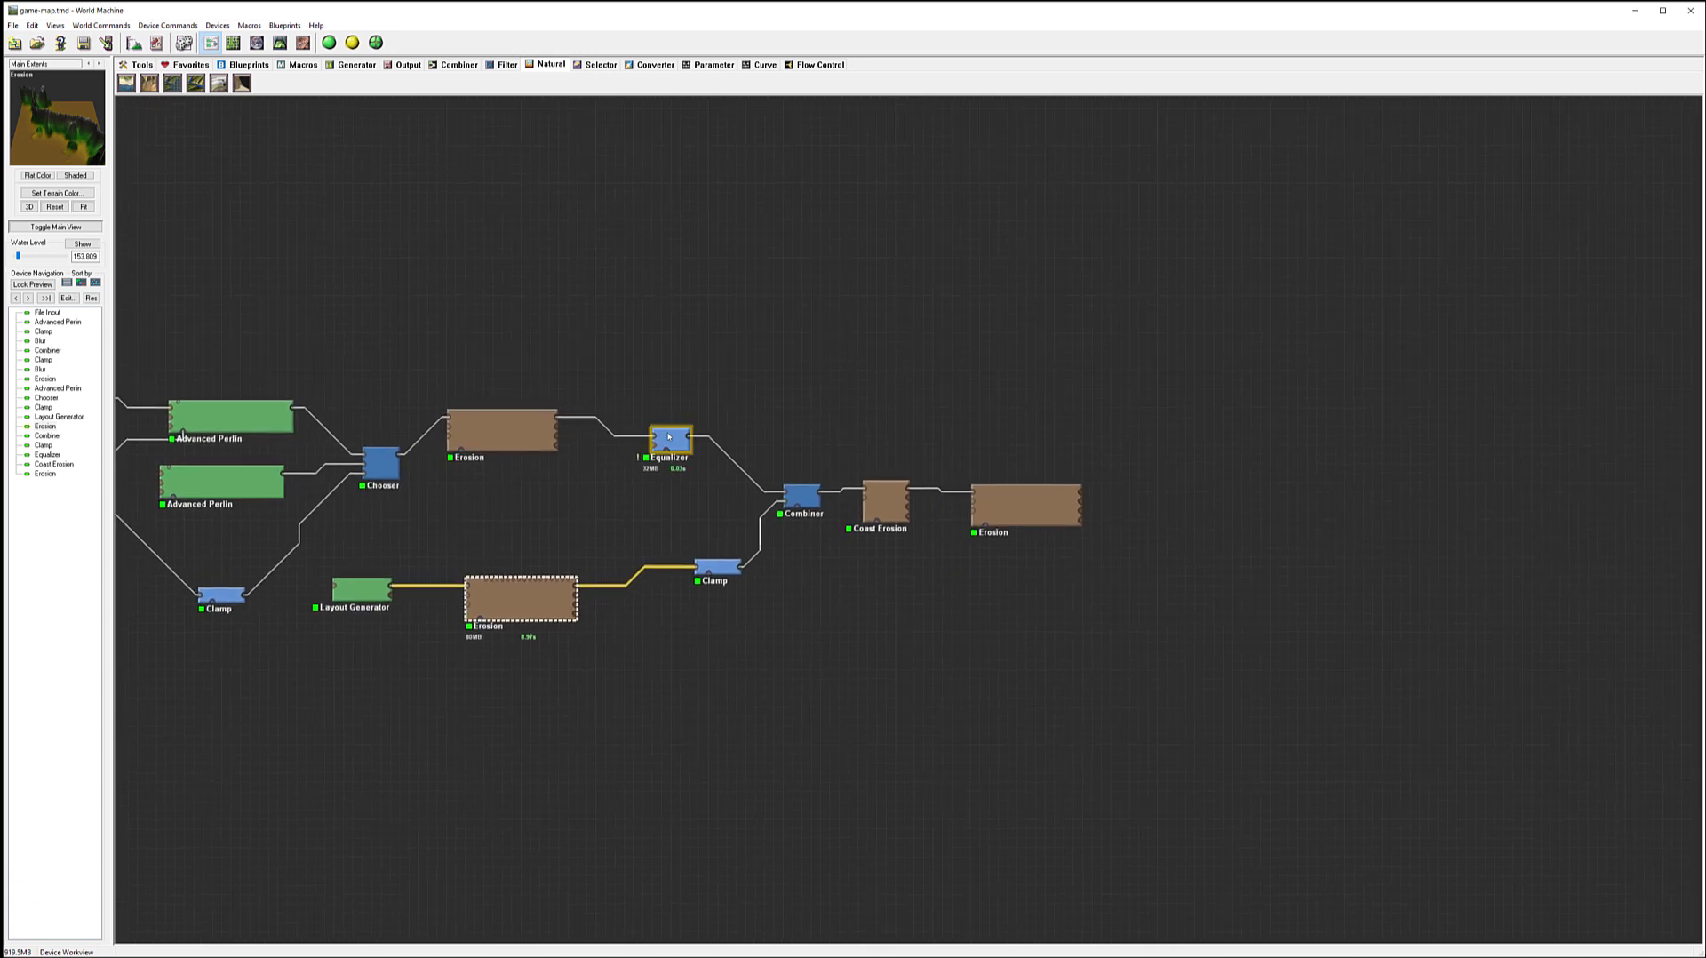
click(801, 495)
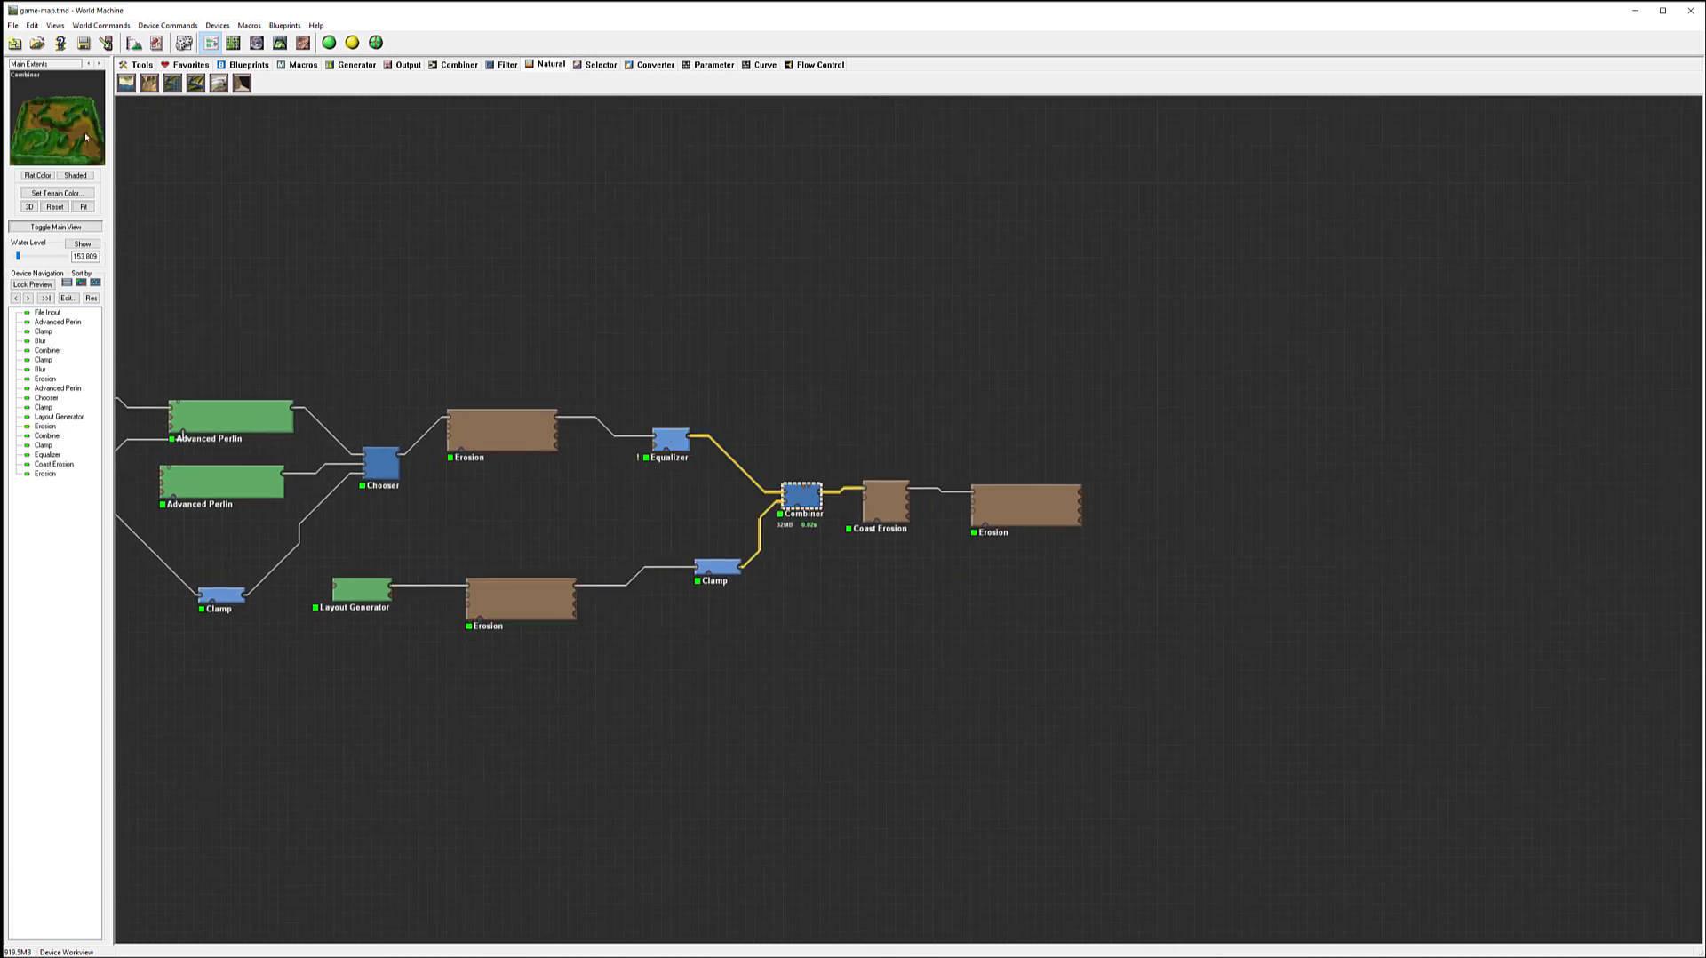
key(Right)
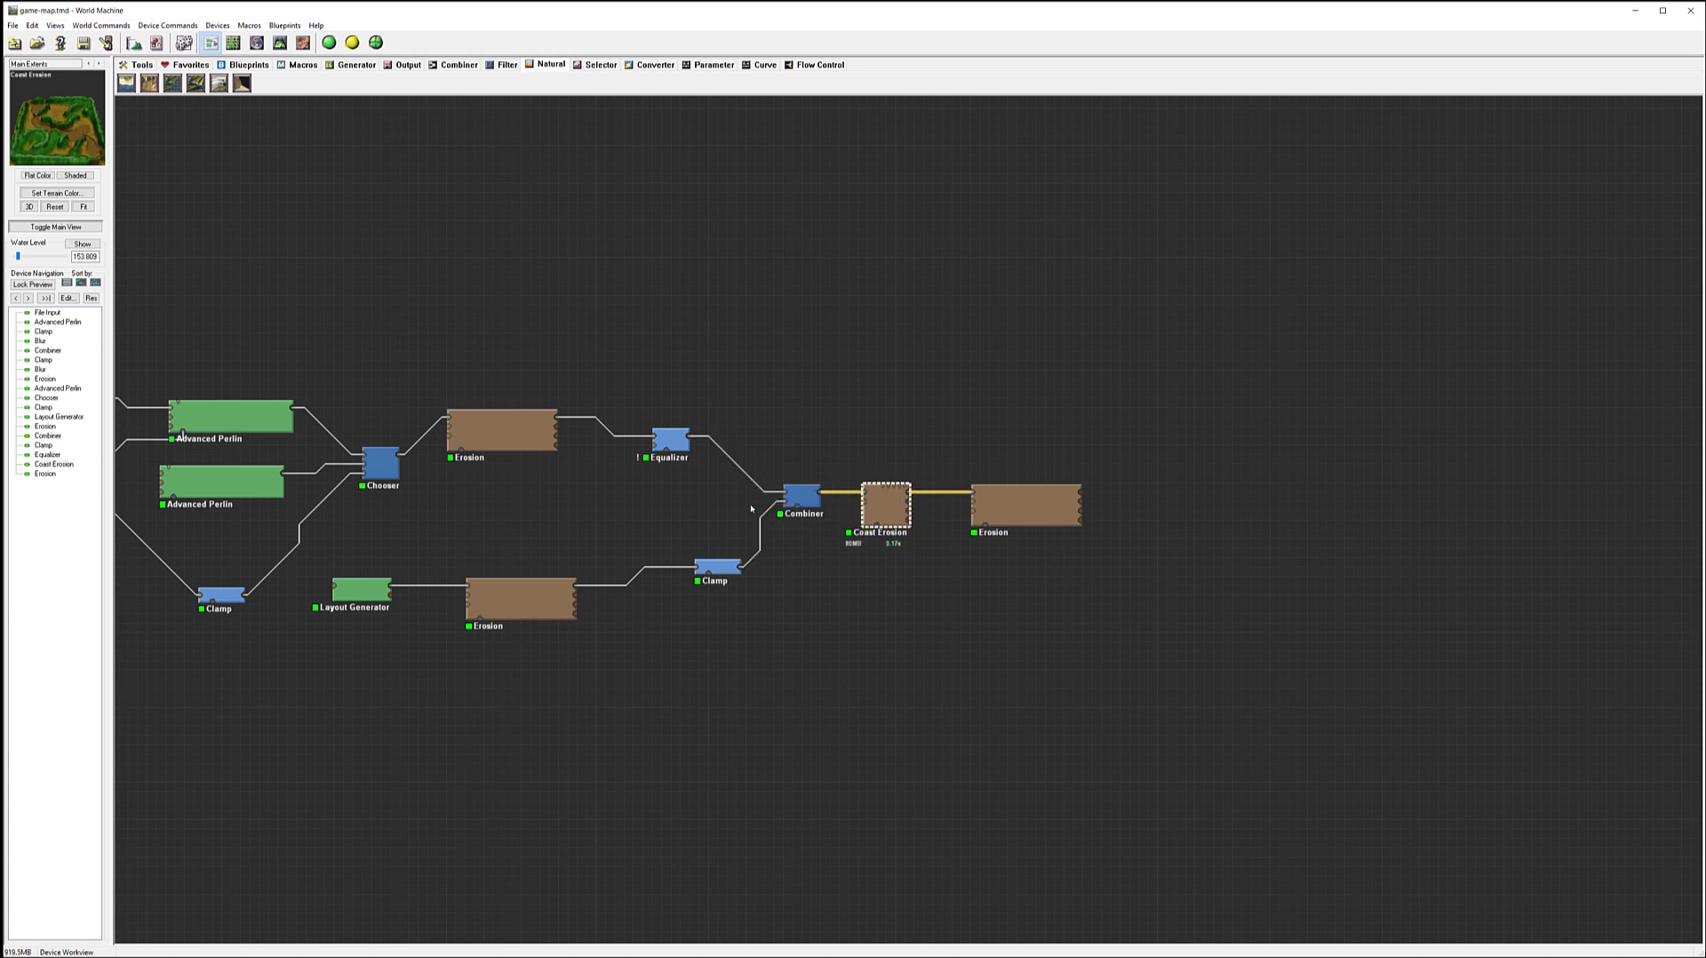
key(Right)
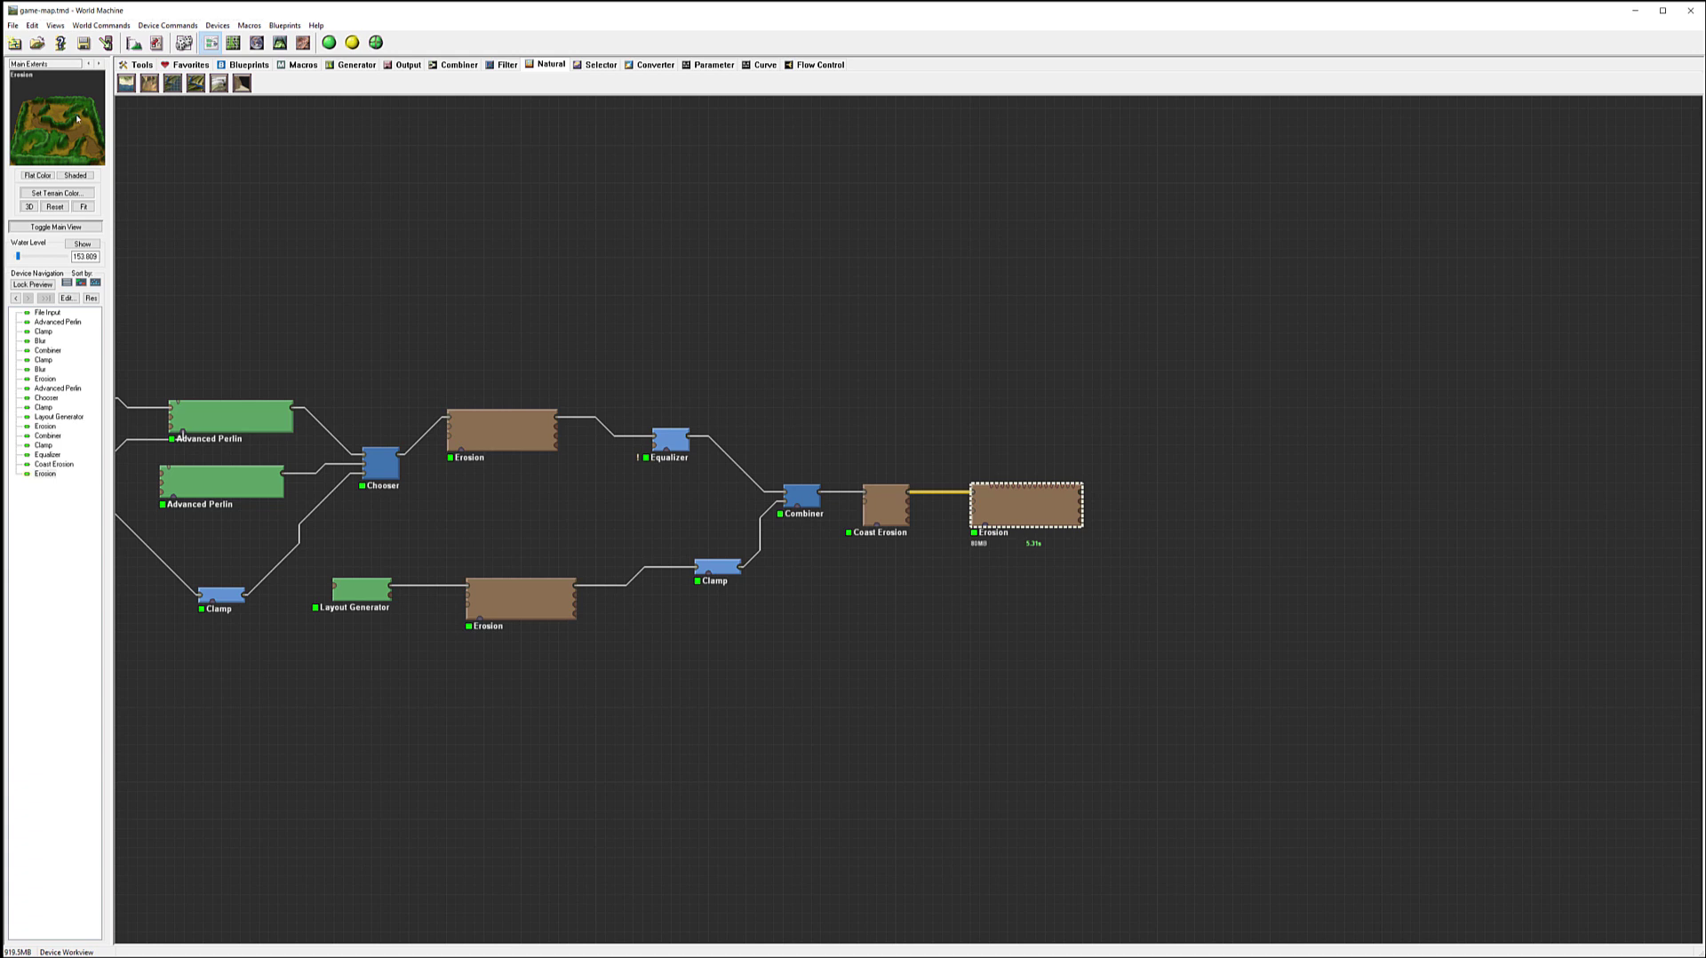
Step: Set the final Erosion's erosive power to 0.220 and slightly reduce its base duration
double_click(1048, 507)
drag(876, 441, 871, 444)
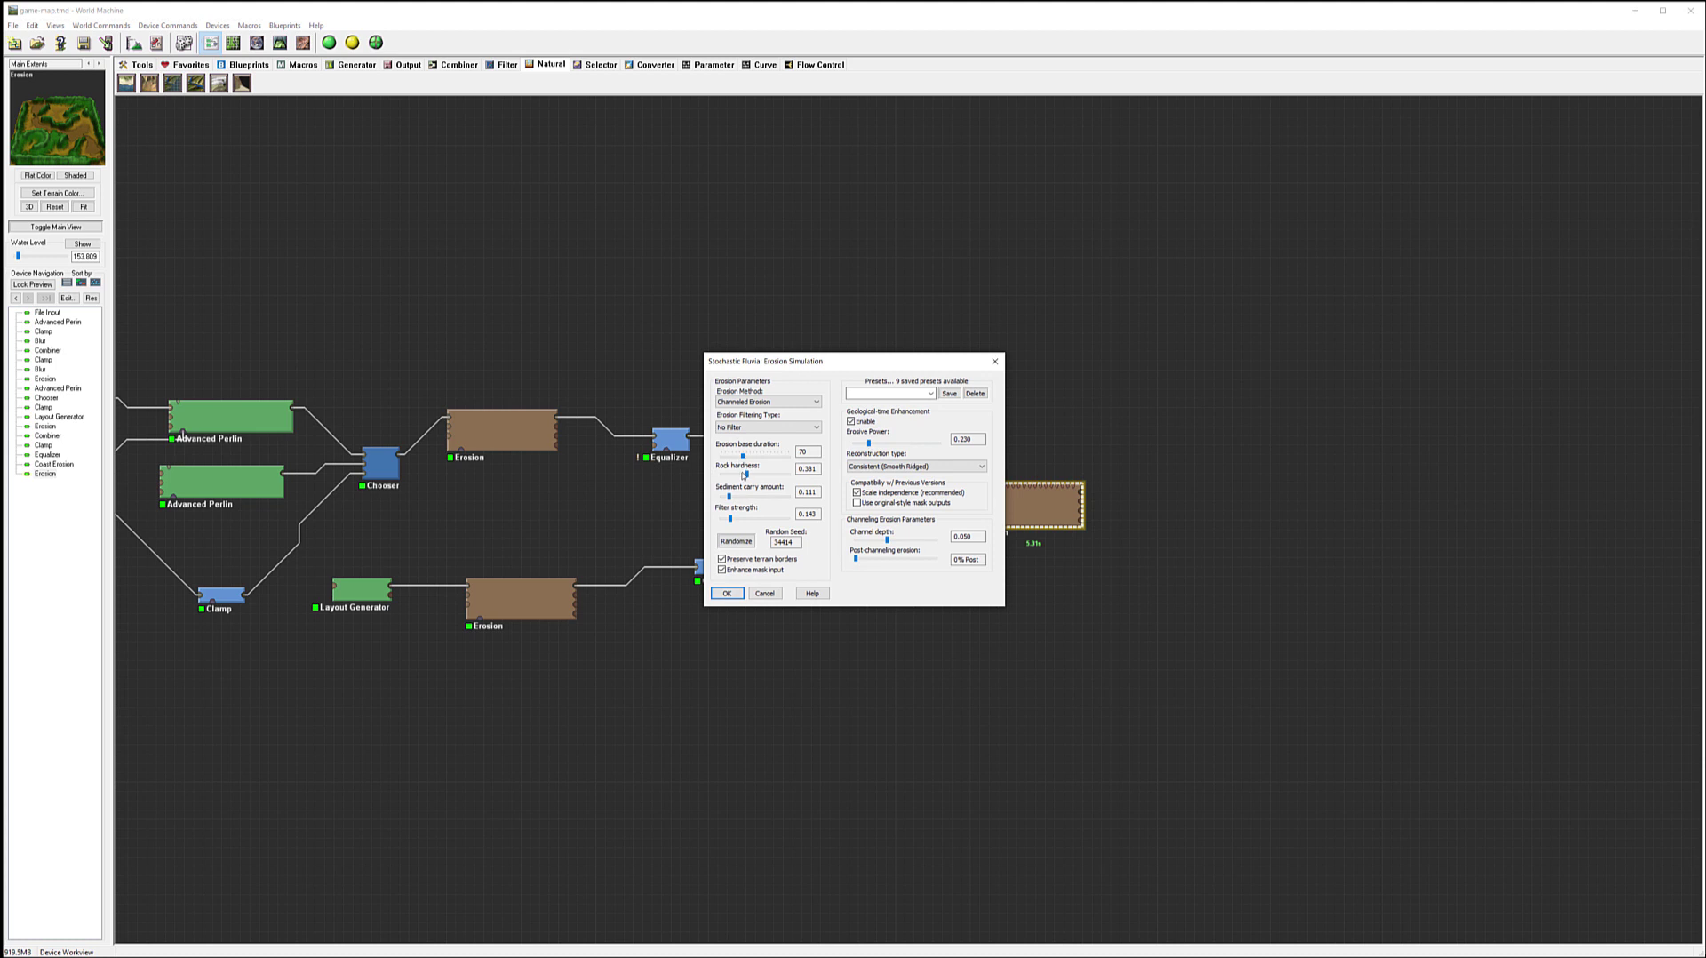
mouse_move(743, 455)
mouse_down()
mouse_move(725, 476)
mouse_move(738, 458)
mouse_up()
click(727, 593)
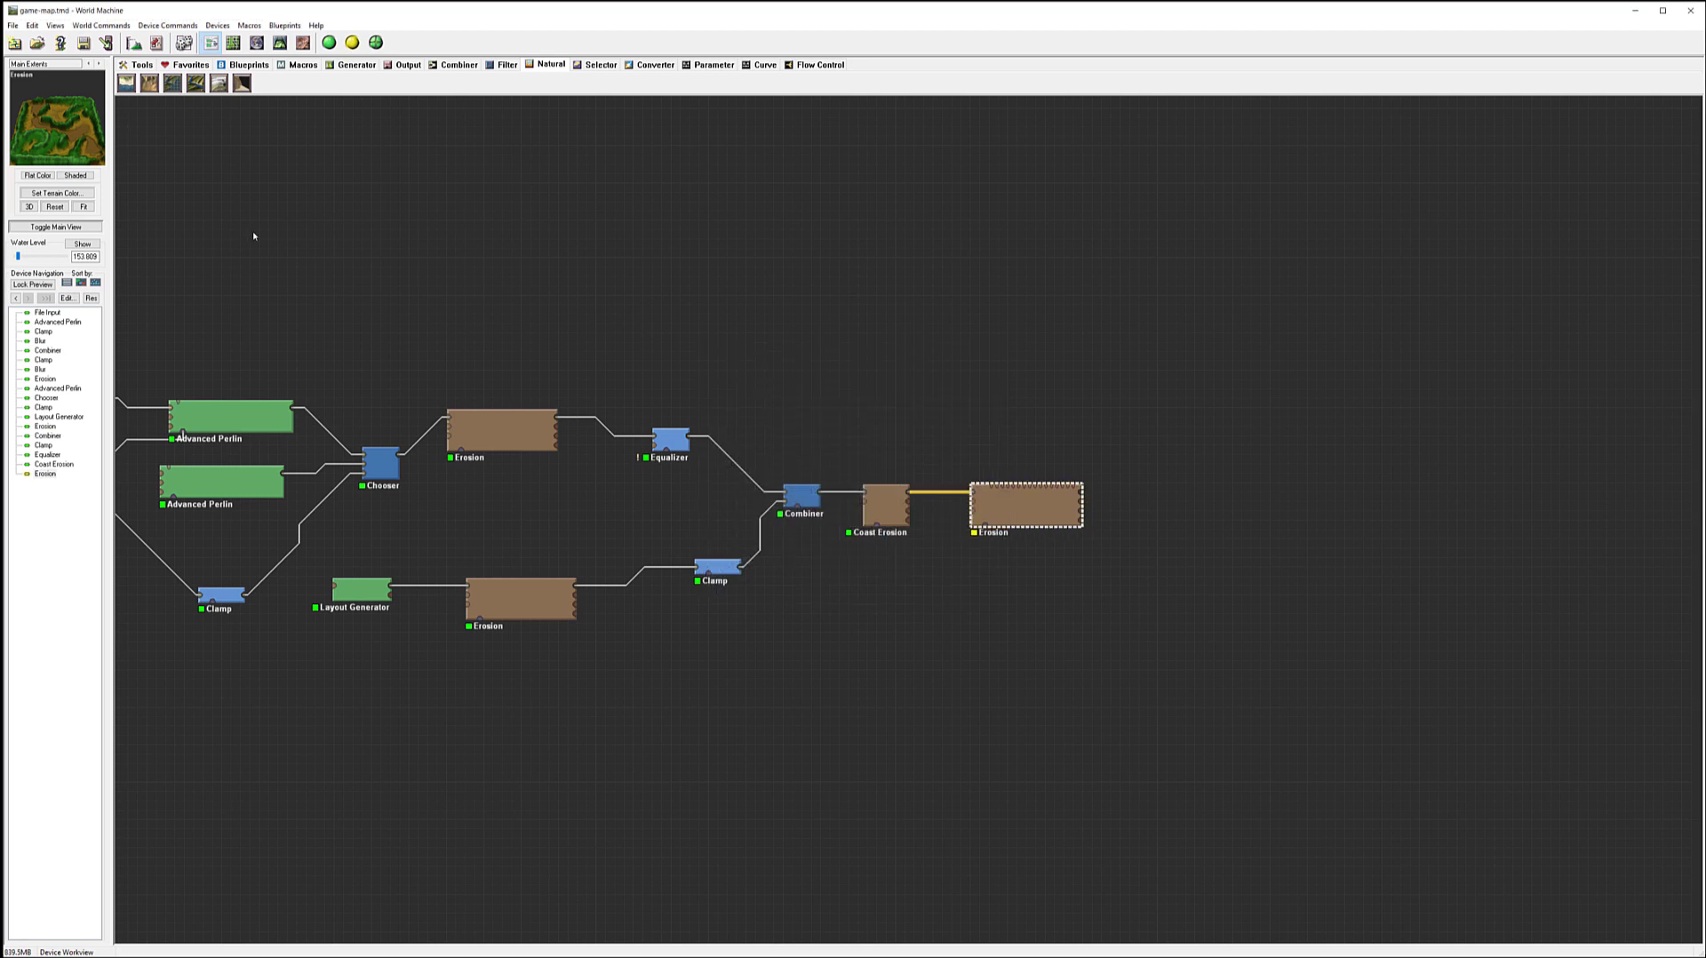